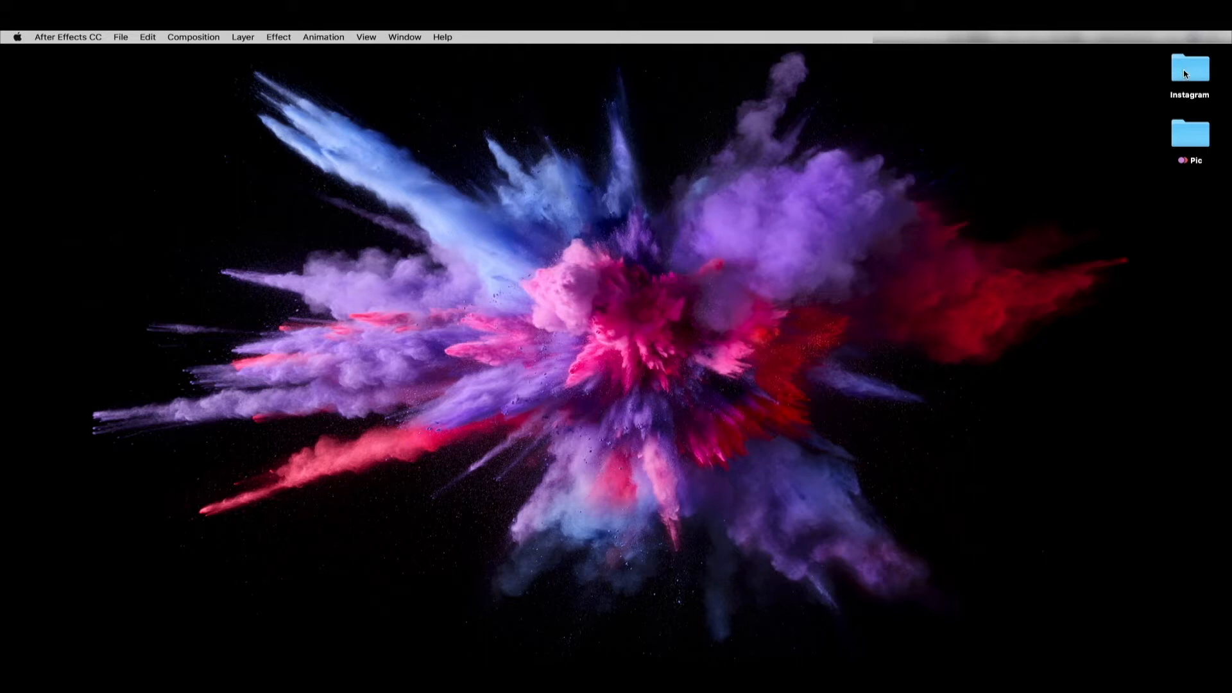
Step: Open Enclosure.png from the "Read at 1st !!" folder inside the Instagram folder and read through its comments, request and donation notes
{"action": "double_click", "coordinate": [1185, 74]}
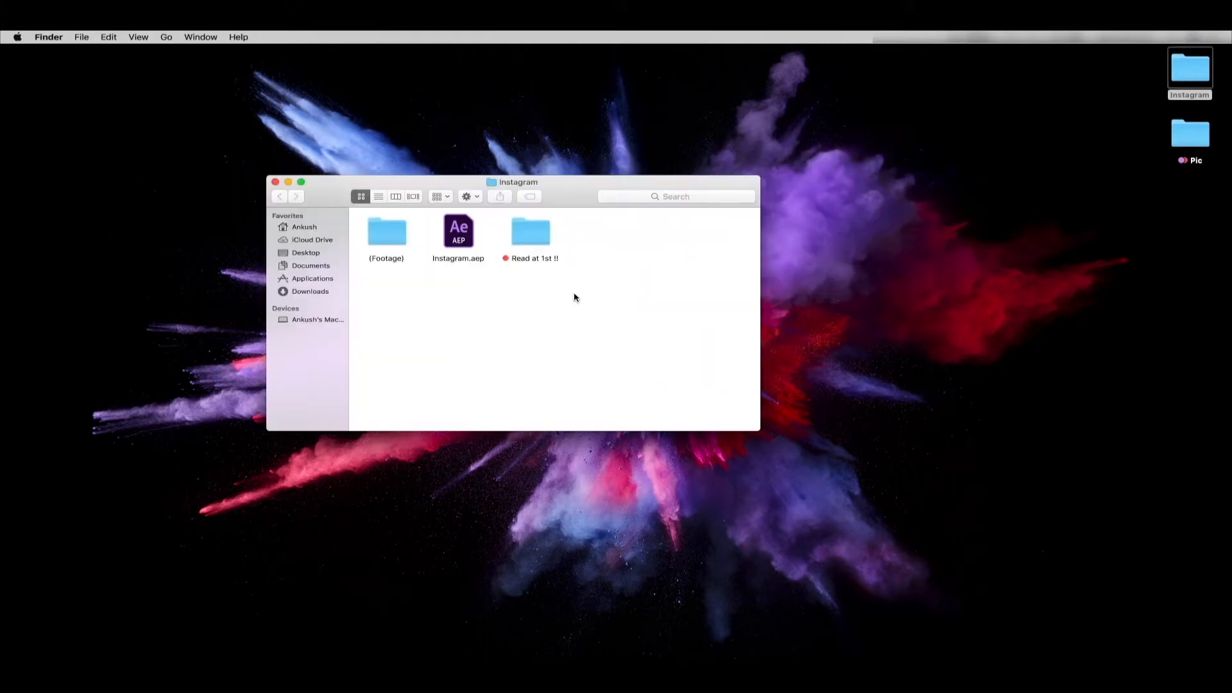
{"action": "double_click", "coordinate": [517, 231]}
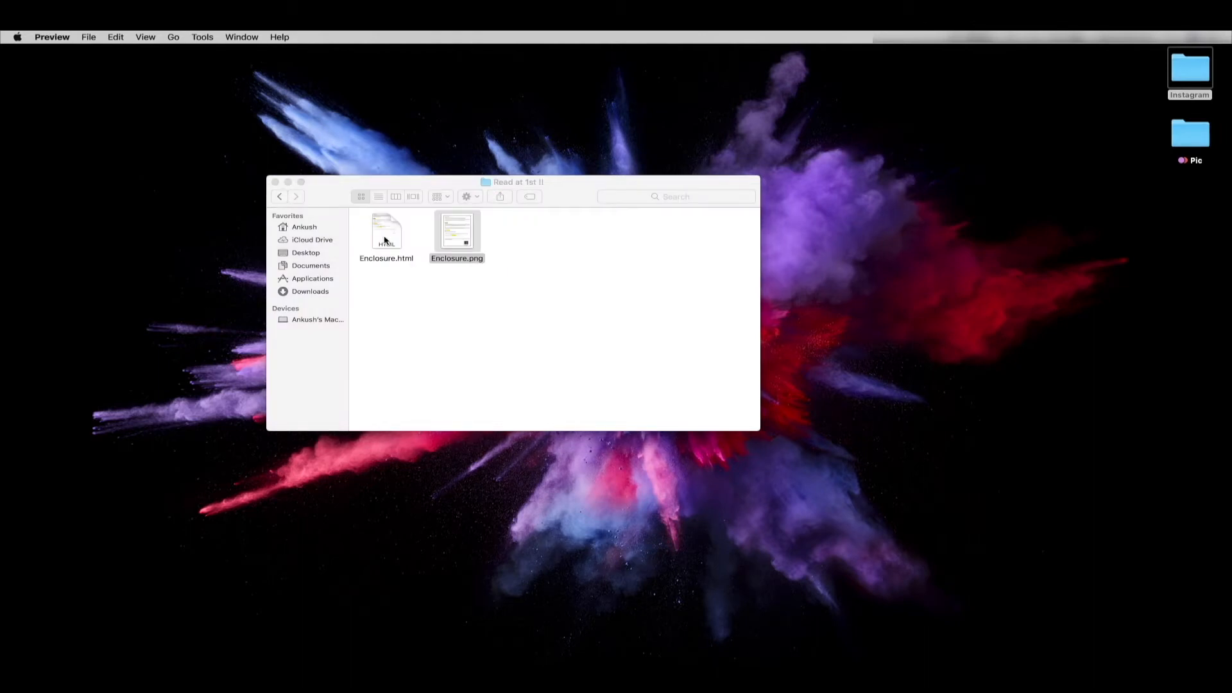
{"action": "left_click", "coordinate": [484, 278]}
{"action": "double_click", "coordinate": [466, 226]}
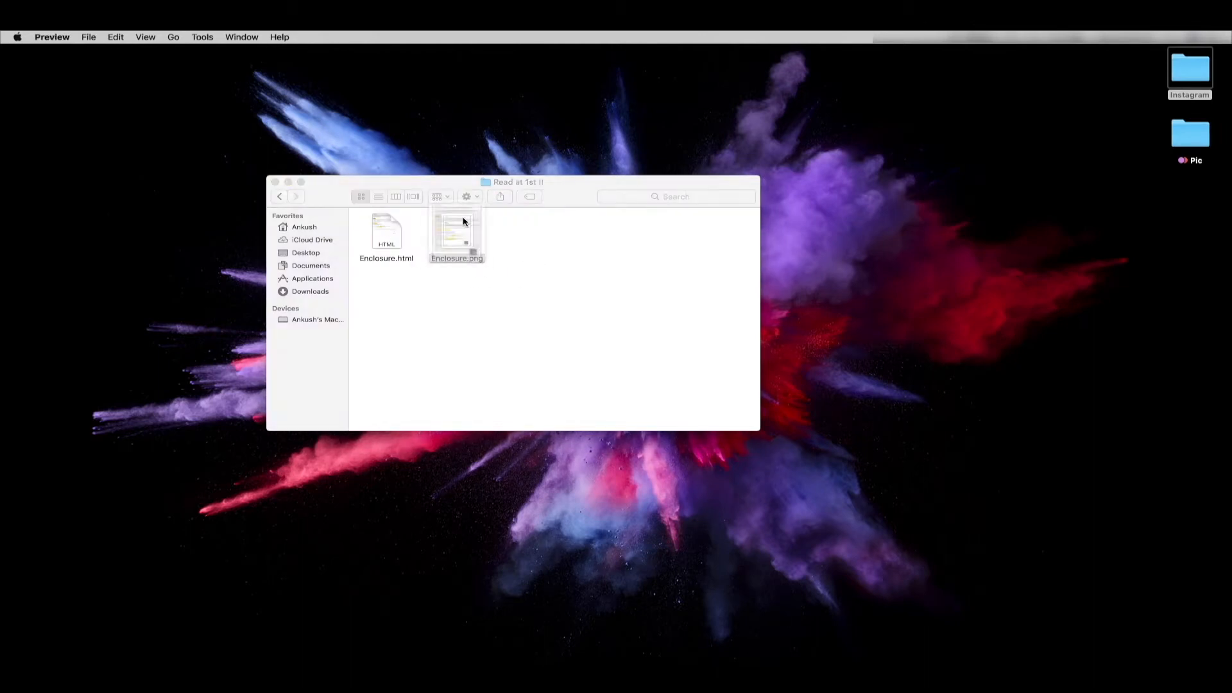
{"action": "left_click_drag", "start_coordinate": [297, 54], "coordinate": [690, 39]}
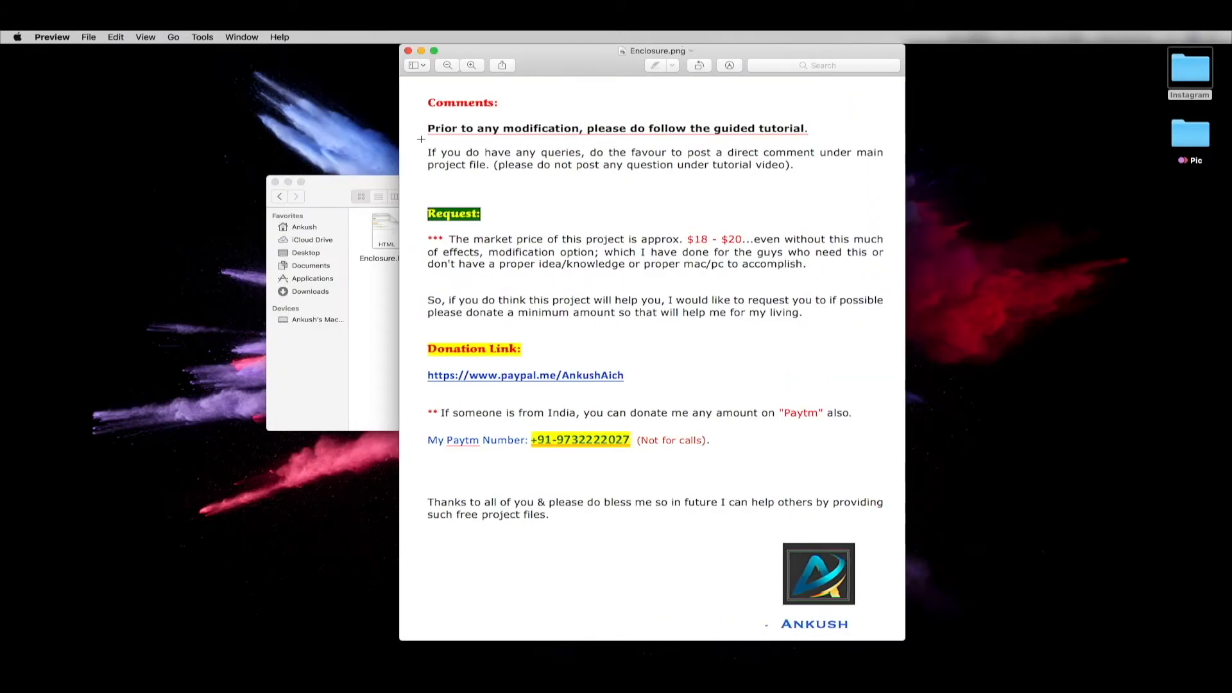
{"action": "left_click_drag", "start_coordinate": [430, 137], "coordinate": [825, 112]}
{"action": "left_click_drag", "start_coordinate": [415, 139], "coordinate": [889, 630]}
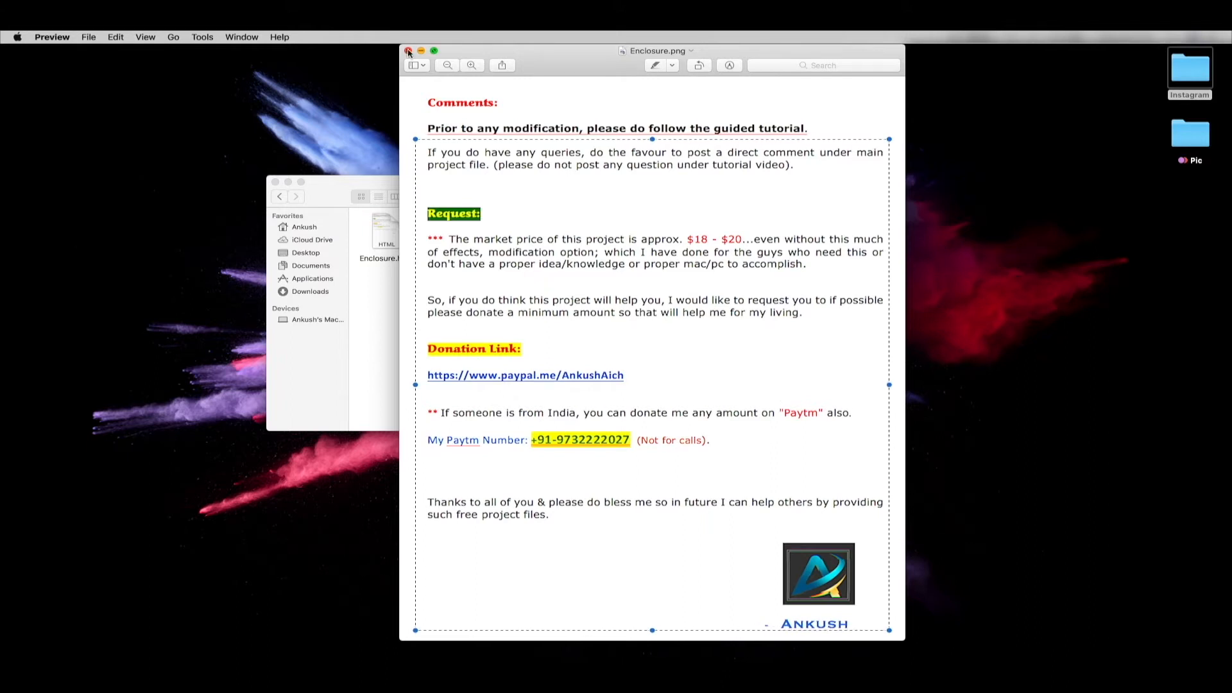
Step: Close the image, return to the Instagram folder and minimise its window to get to the After Effects project
{"action": "left_click", "coordinate": [408, 50]}
{"action": "left_click", "coordinate": [279, 197]}
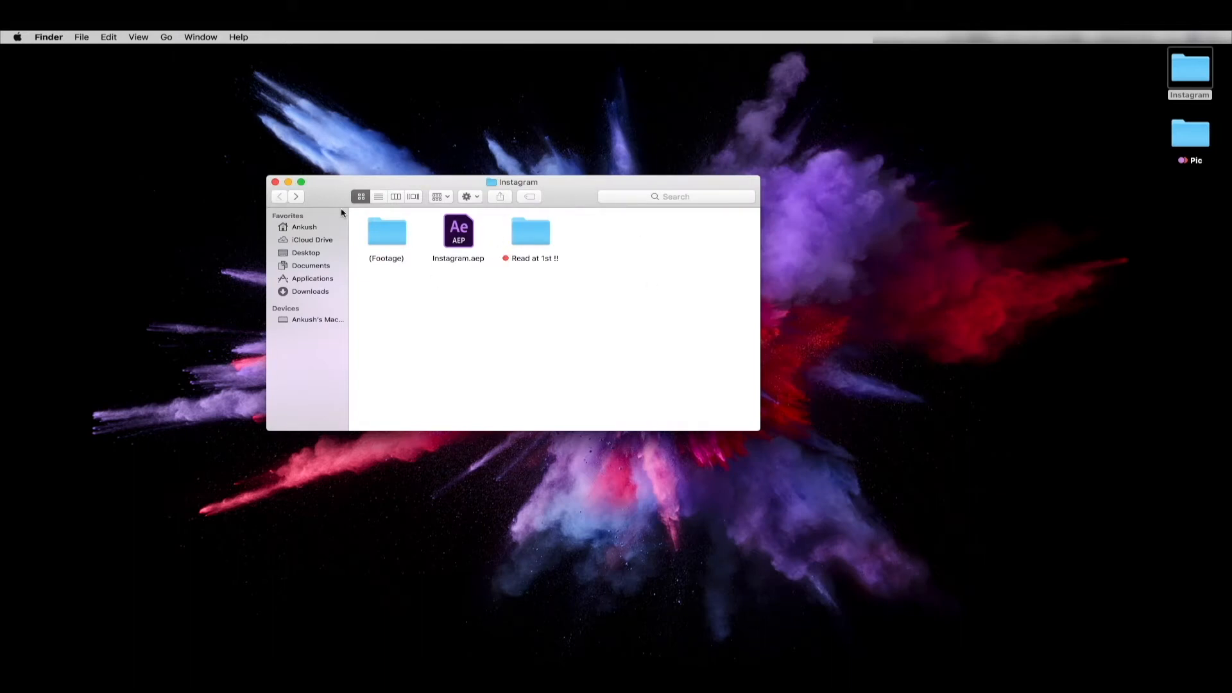
{"action": "left_click", "coordinate": [288, 182]}
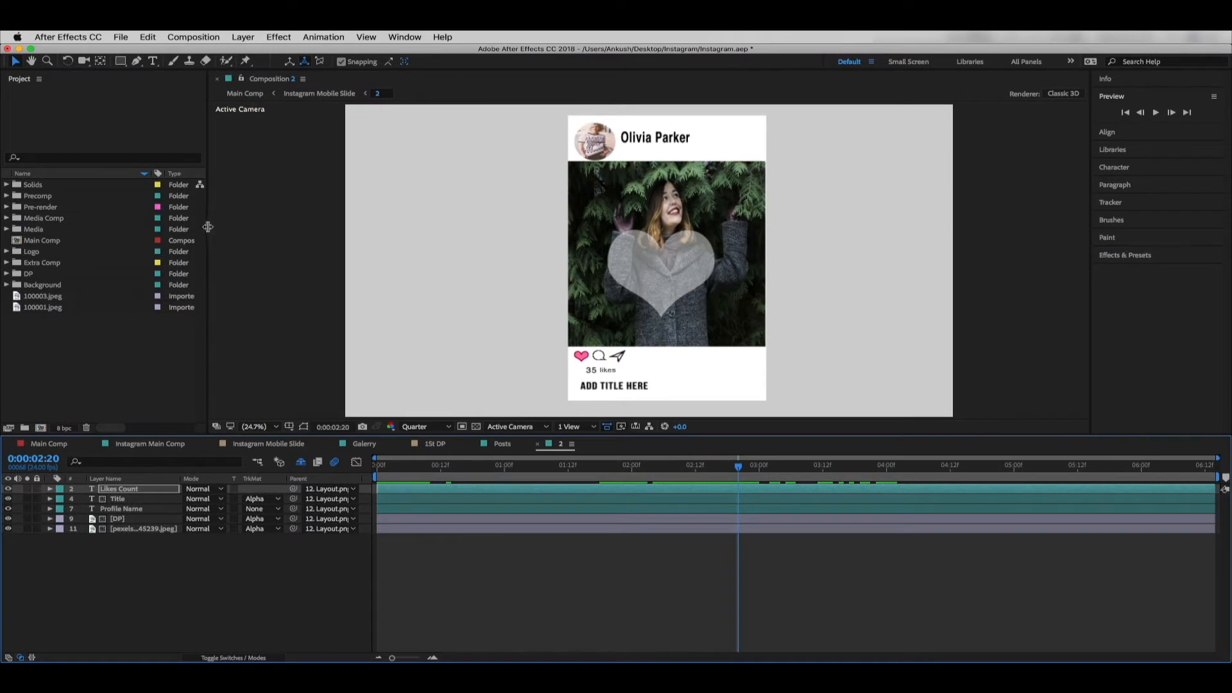
Step: Widen the Project panel and point out the two loose images 100003.jpeg and 100001.jpeg
{"action": "left_click_drag", "start_coordinate": [208, 228], "coordinate": [228, 229]}
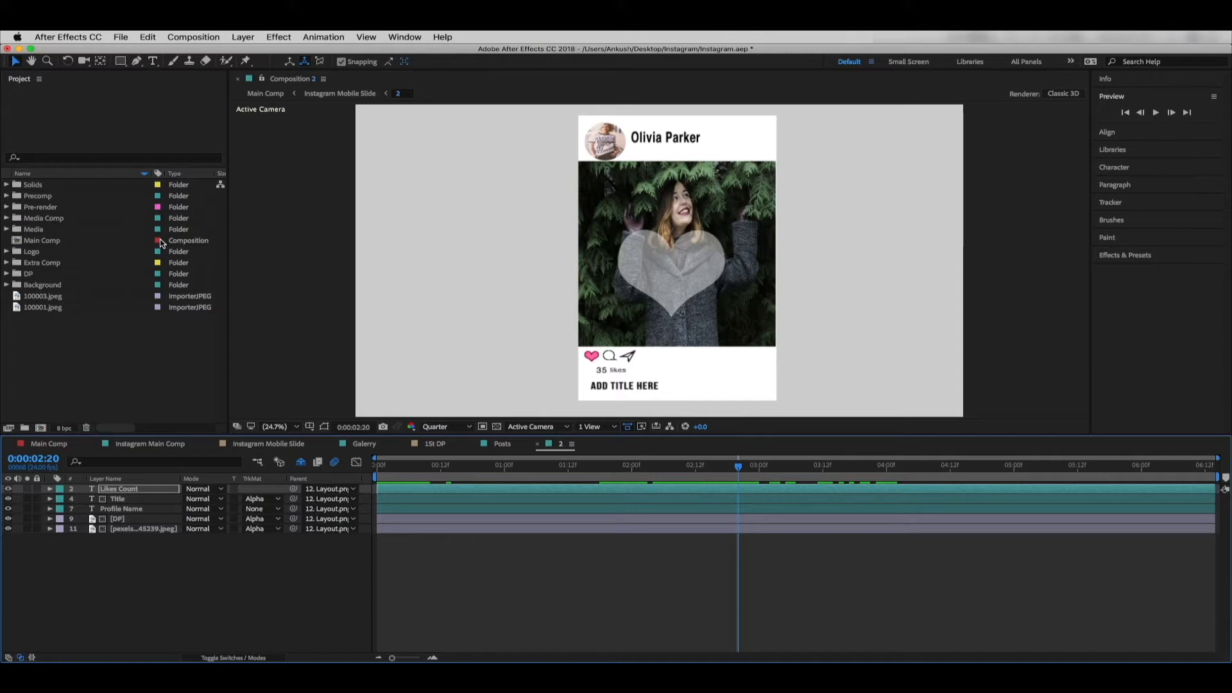
{"action": "left_click_drag", "start_coordinate": [36, 324], "coordinate": [40, 296]}
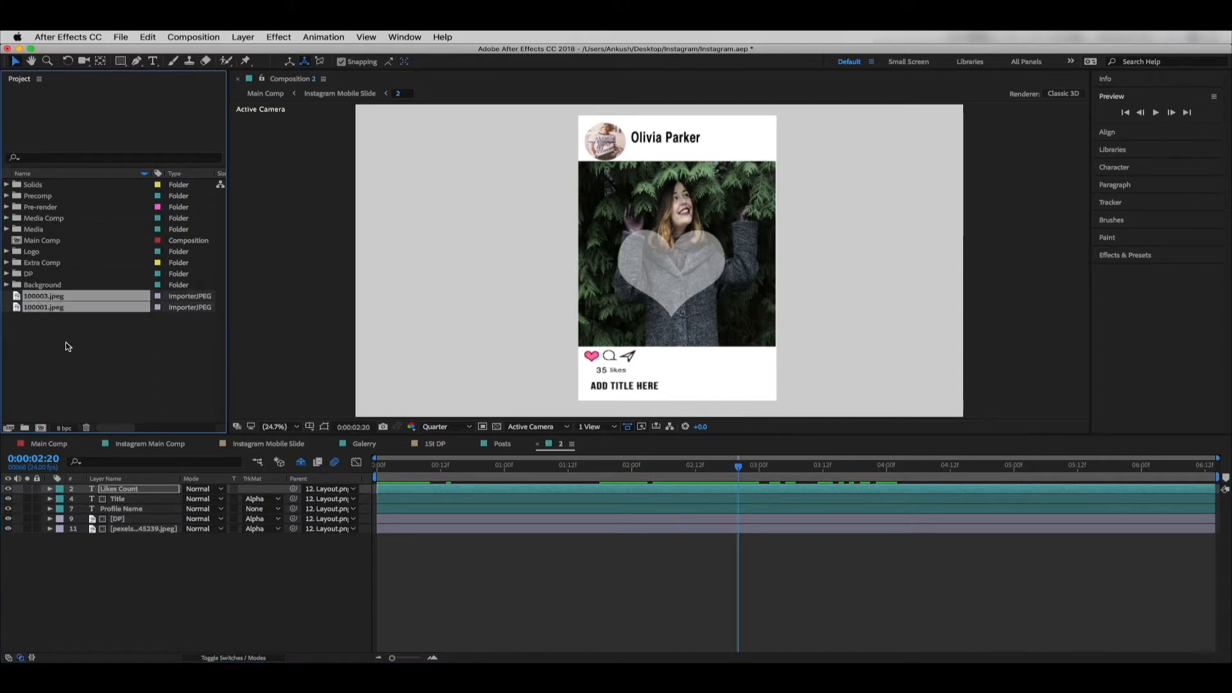
{"action": "left_click", "coordinate": [68, 346]}
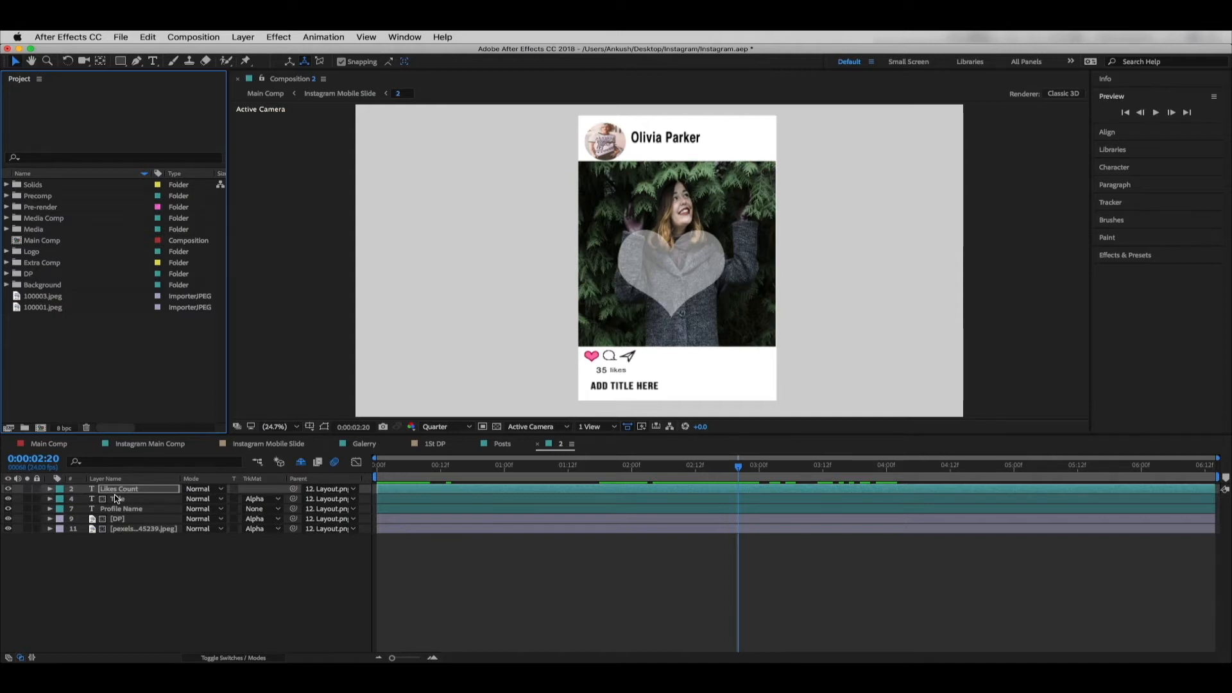
Step: Open Main Comp and go through its 1.jpeg and 2.jpeg background layers and the Channel Name and Upper text layers
{"action": "left_click", "coordinate": [49, 444]}
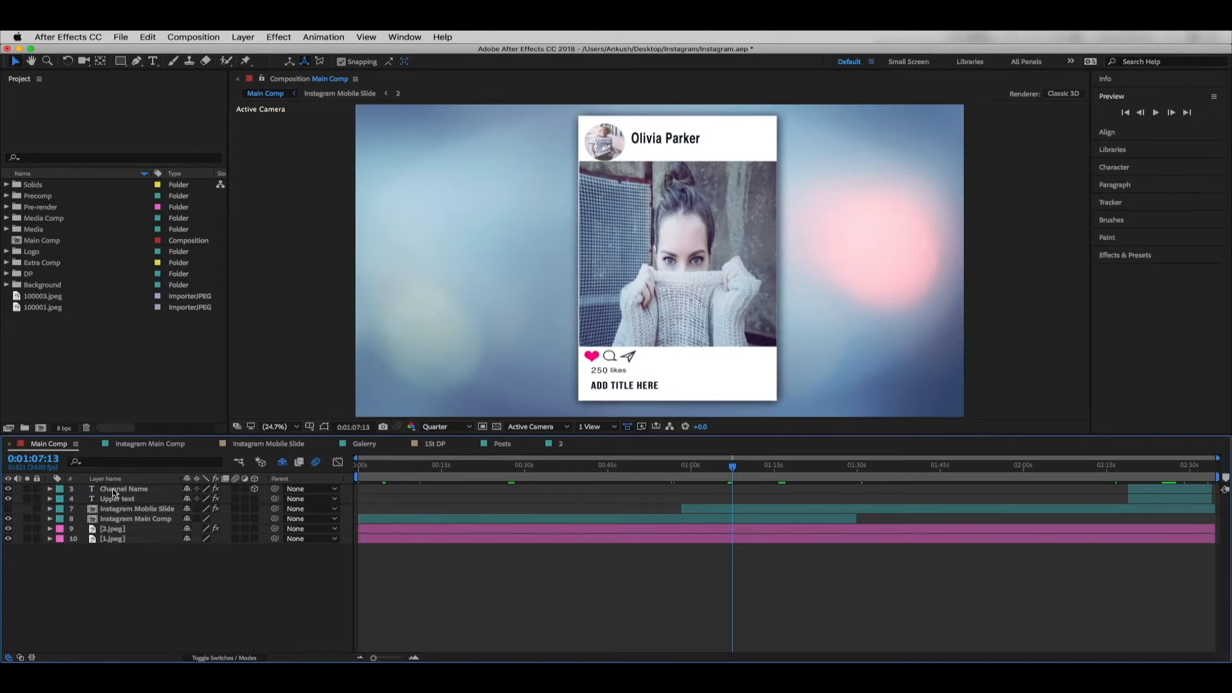
{"action": "left_click", "coordinate": [110, 538]}
{"action": "left_click", "coordinate": [111, 529], "text": "shift"}
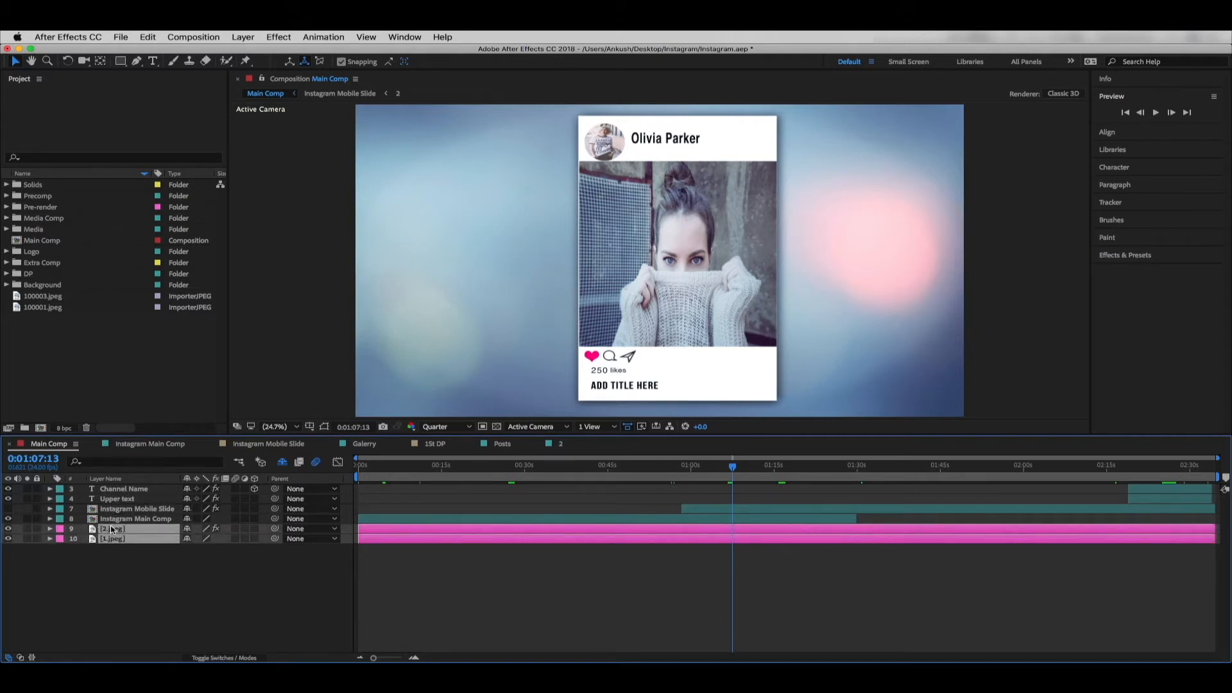
{"action": "left_click", "coordinate": [110, 489]}
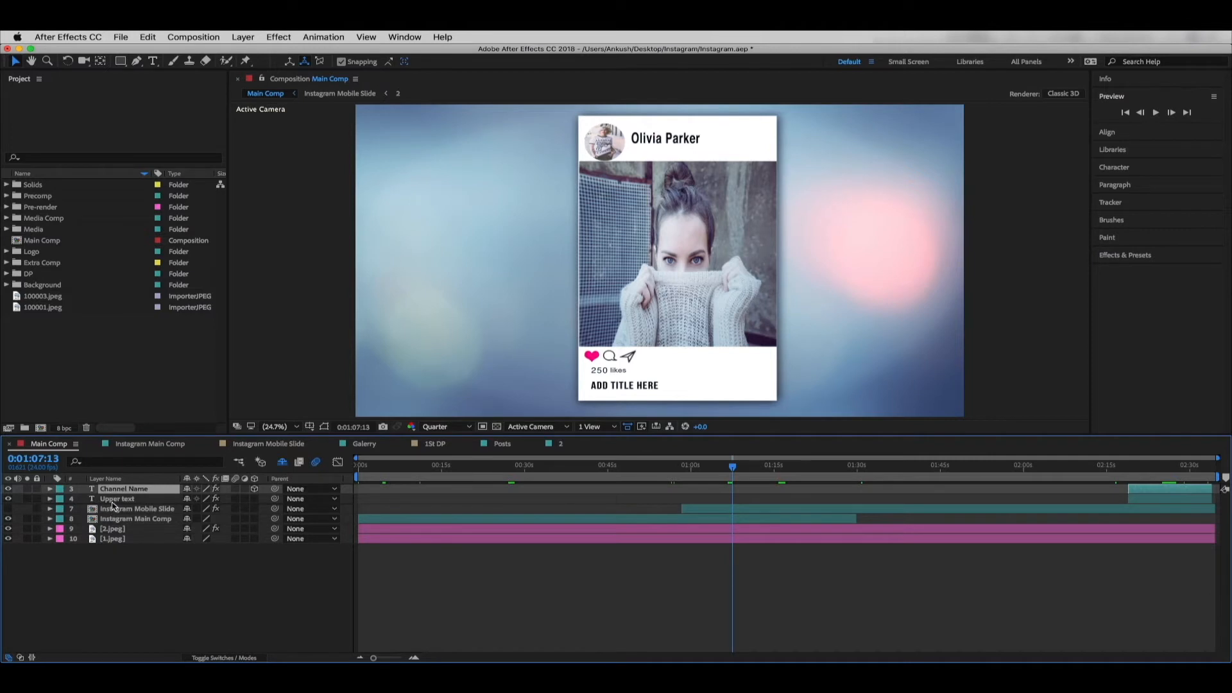
{"action": "left_click", "coordinate": [114, 500]}
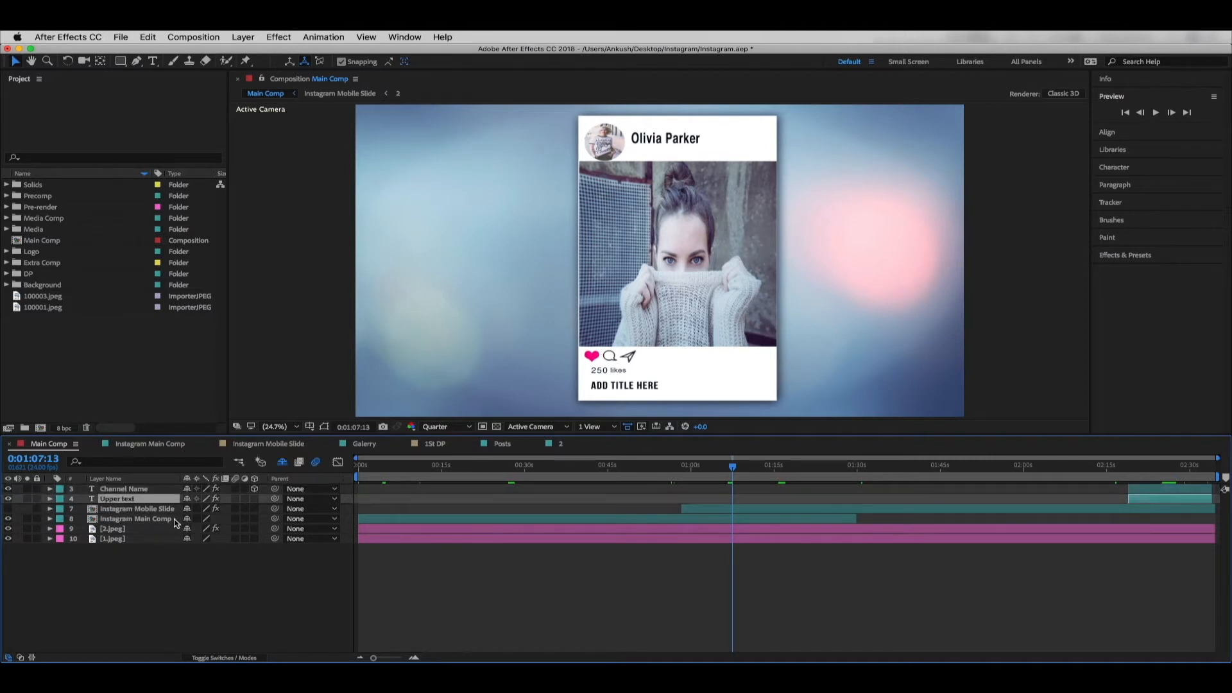
Step: Move the playhead to 0:01:07:06 and make the Instagram Mobile Slide layer visible
{"action": "left_click", "coordinate": [733, 467]}
{"action": "left_click_drag", "start_coordinate": [733, 467], "coordinate": [731, 467]}
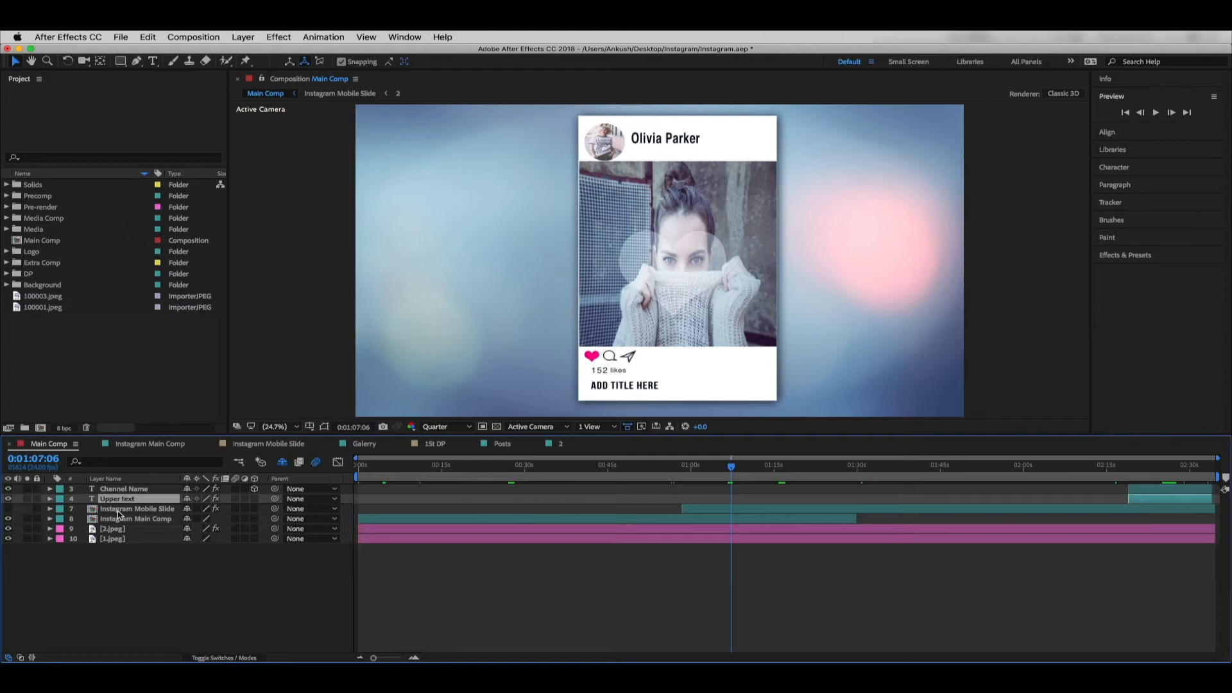
{"action": "left_click", "coordinate": [7, 509]}
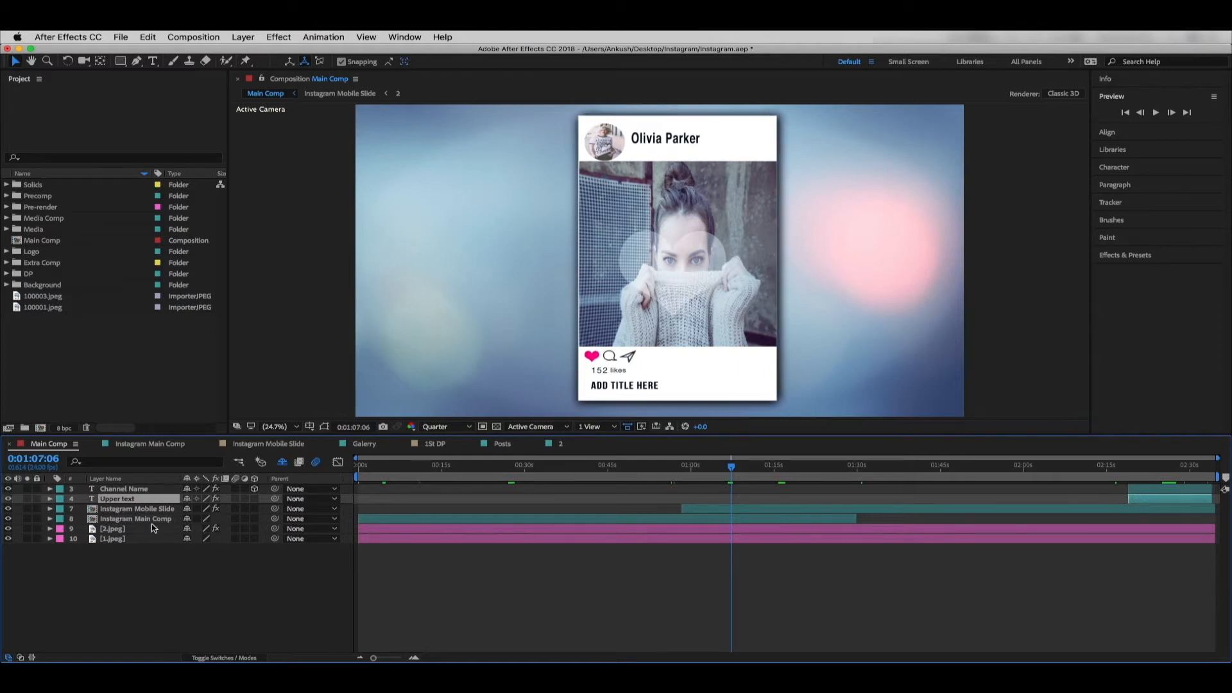
Step: Select the Channel Name layer and view the closing text at 0:02:26:08
{"action": "left_click", "coordinate": [114, 489]}
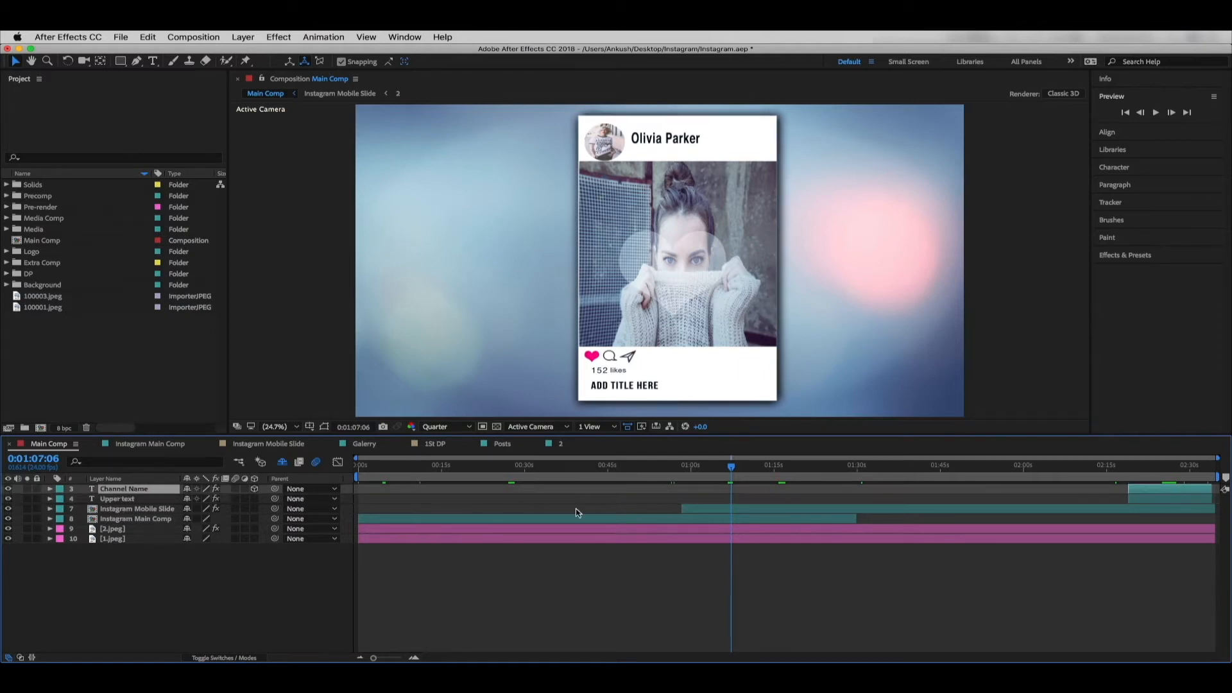
{"action": "left_click_drag", "start_coordinate": [731, 468], "coordinate": [1171, 487]}
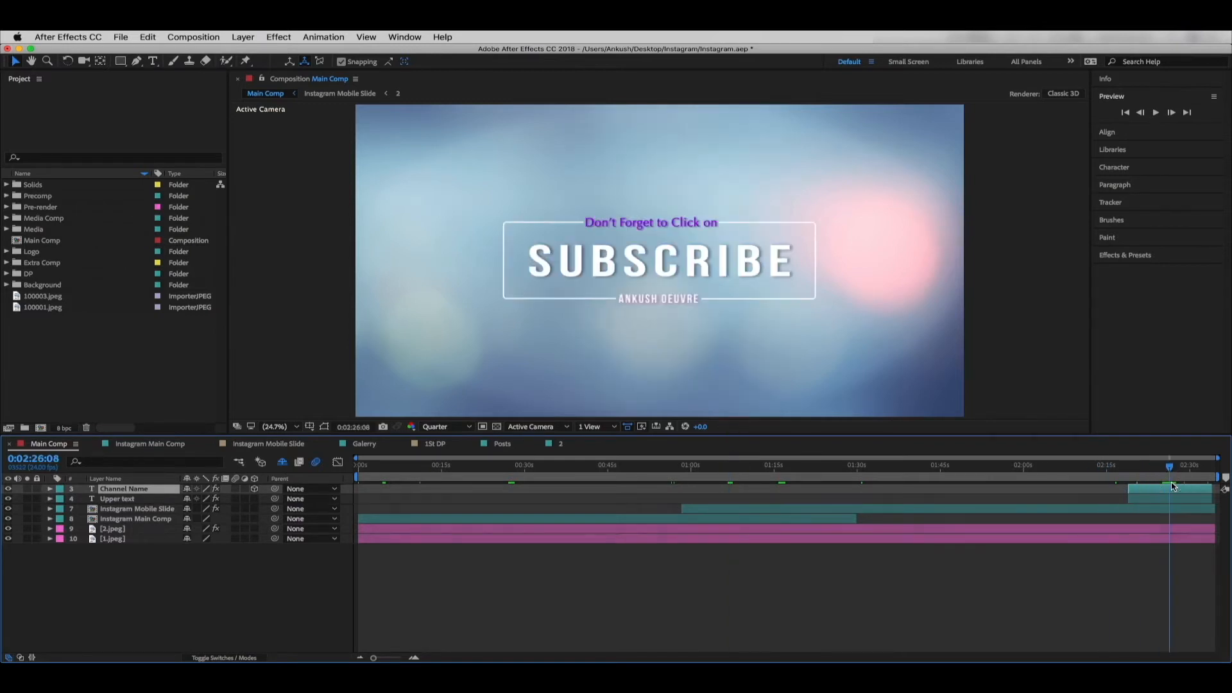
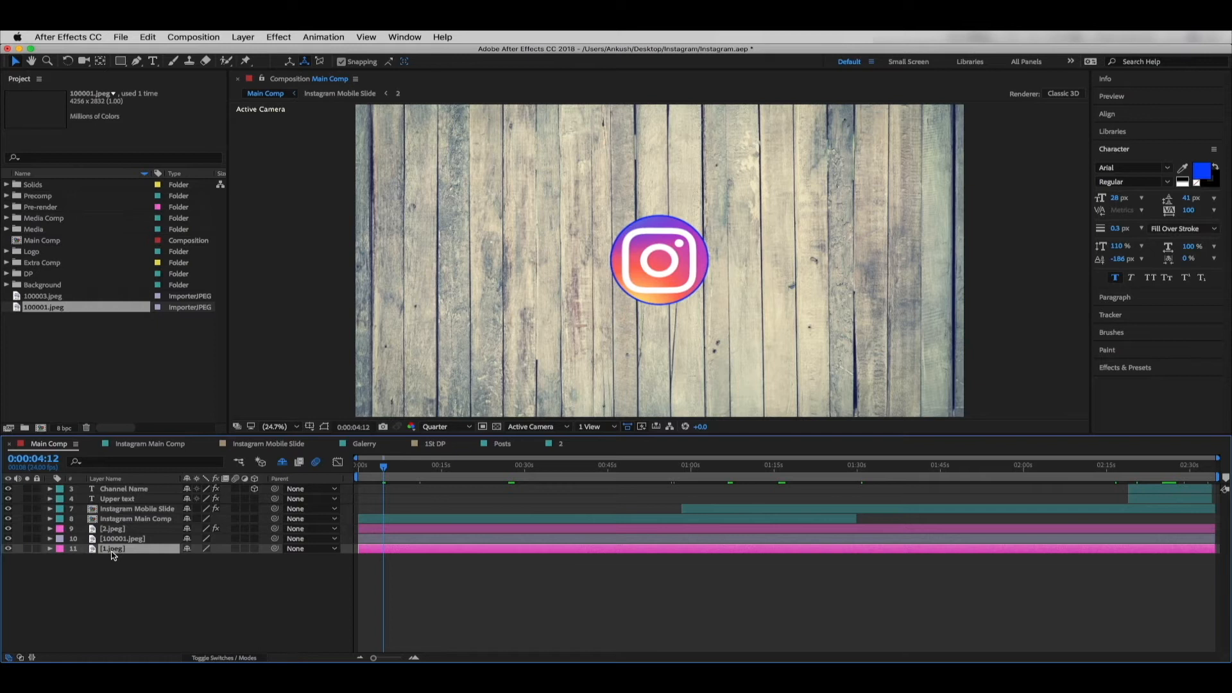
Step: Reveal the keyframes of the 1.jpeg layer, select all its Opacity keyframes and move the playhead to 0:00:00:14
{"action": "key", "text": "u"}
{"action": "left_click_drag", "start_coordinate": [385, 471], "coordinate": [357, 500]}
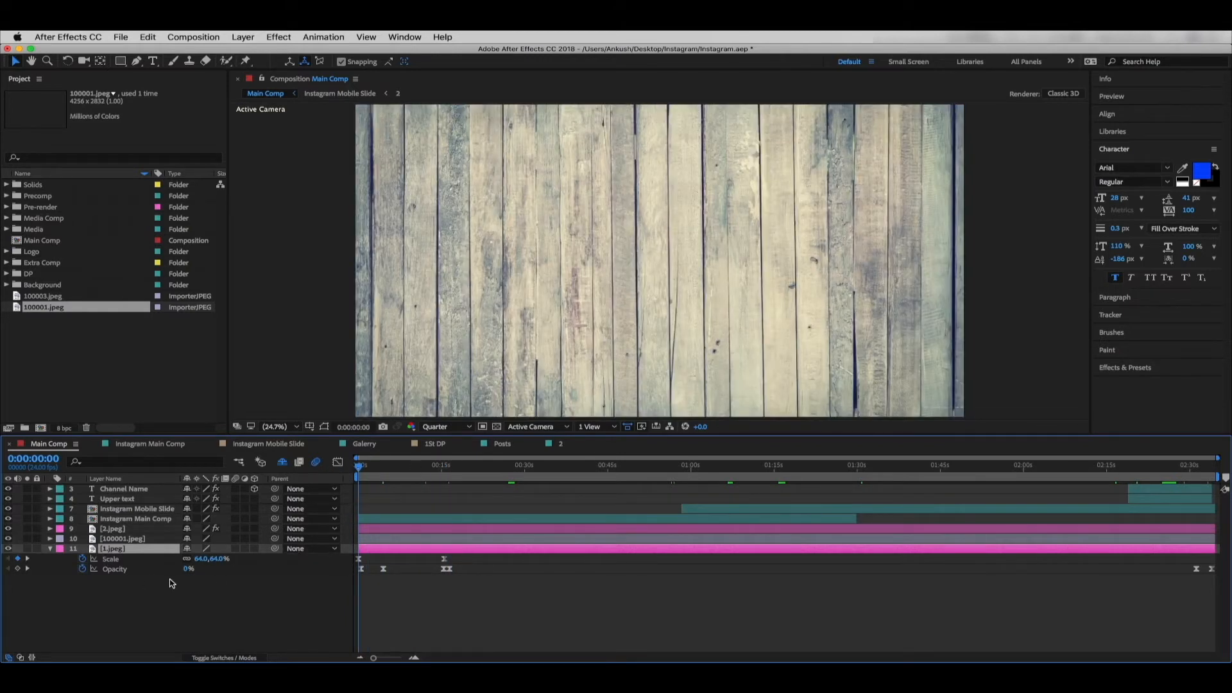
{"action": "left_click", "coordinate": [109, 570]}
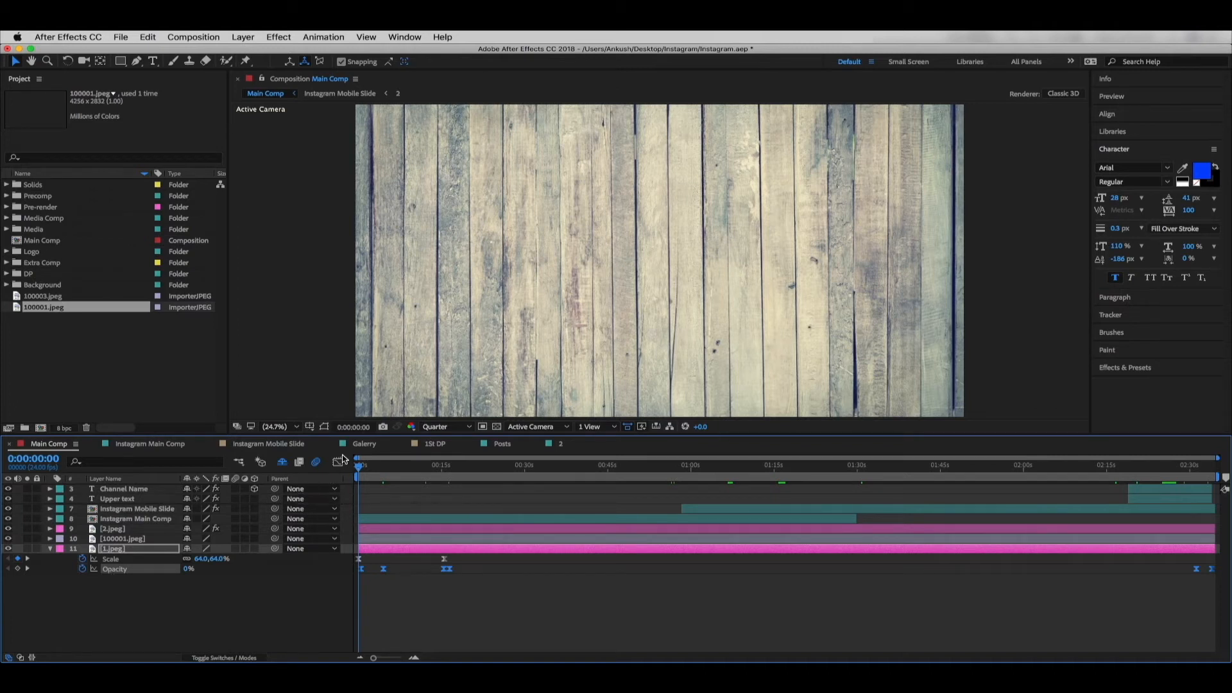
{"action": "left_click", "coordinate": [363, 469]}
{"action": "left_click_drag", "start_coordinate": [362, 468], "coordinate": [364, 468]}
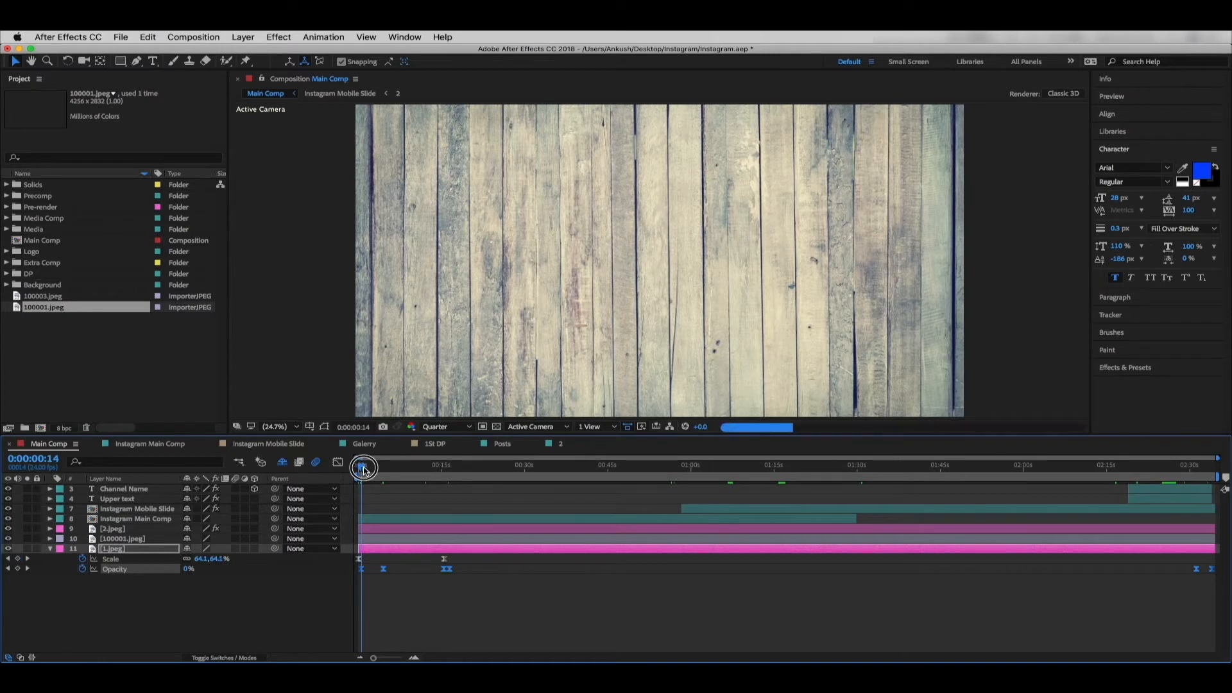
Step: Paste the Opacity keyframes onto the 100001.jpeg layer at 0:00:00:14 and reveal them
{"action": "left_click", "coordinate": [132, 540]}
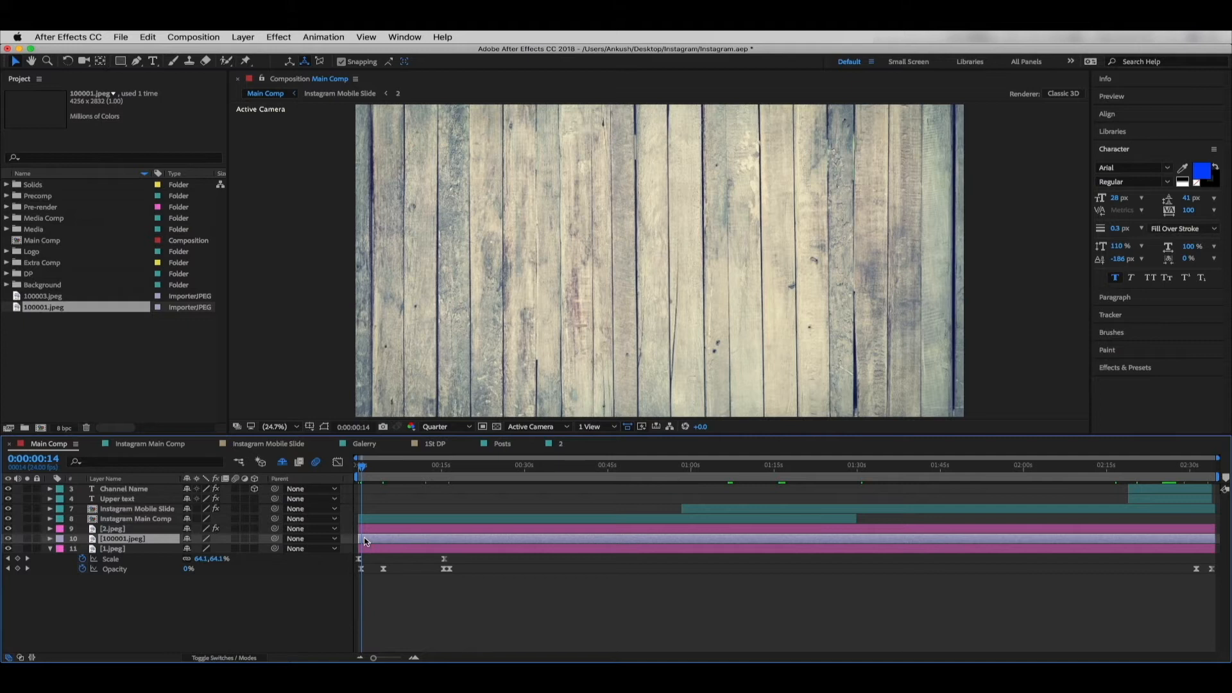
{"action": "key", "text": "super+v"}
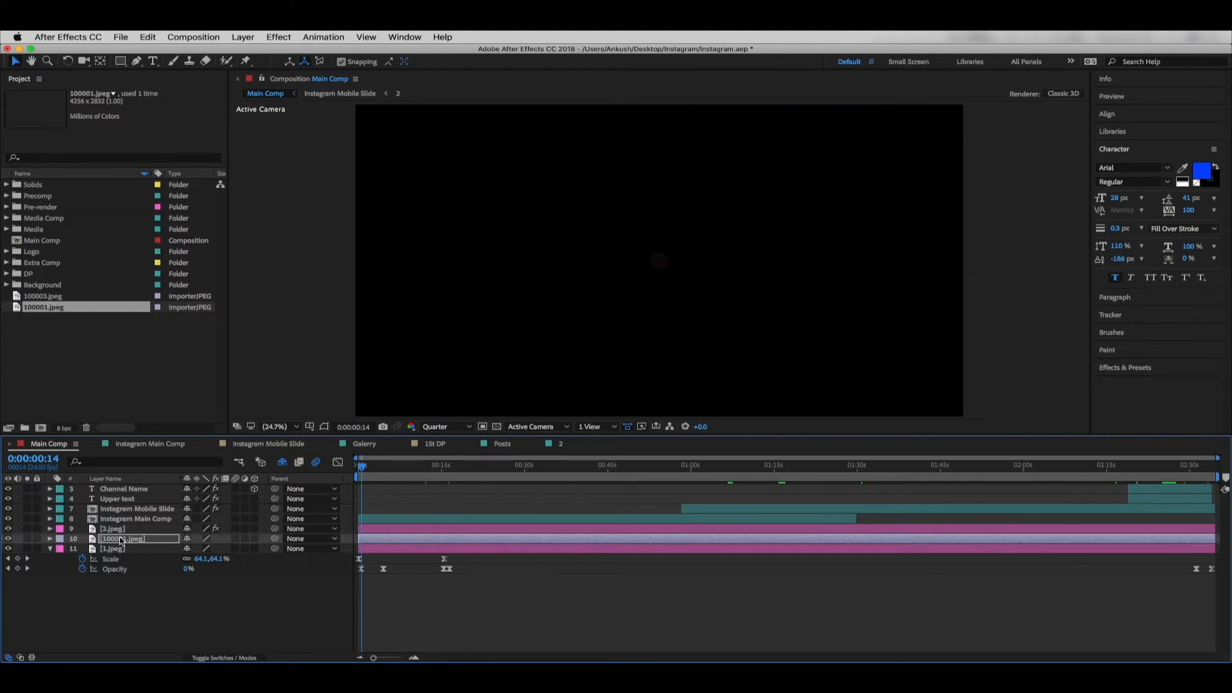
{"action": "key", "text": "u"}
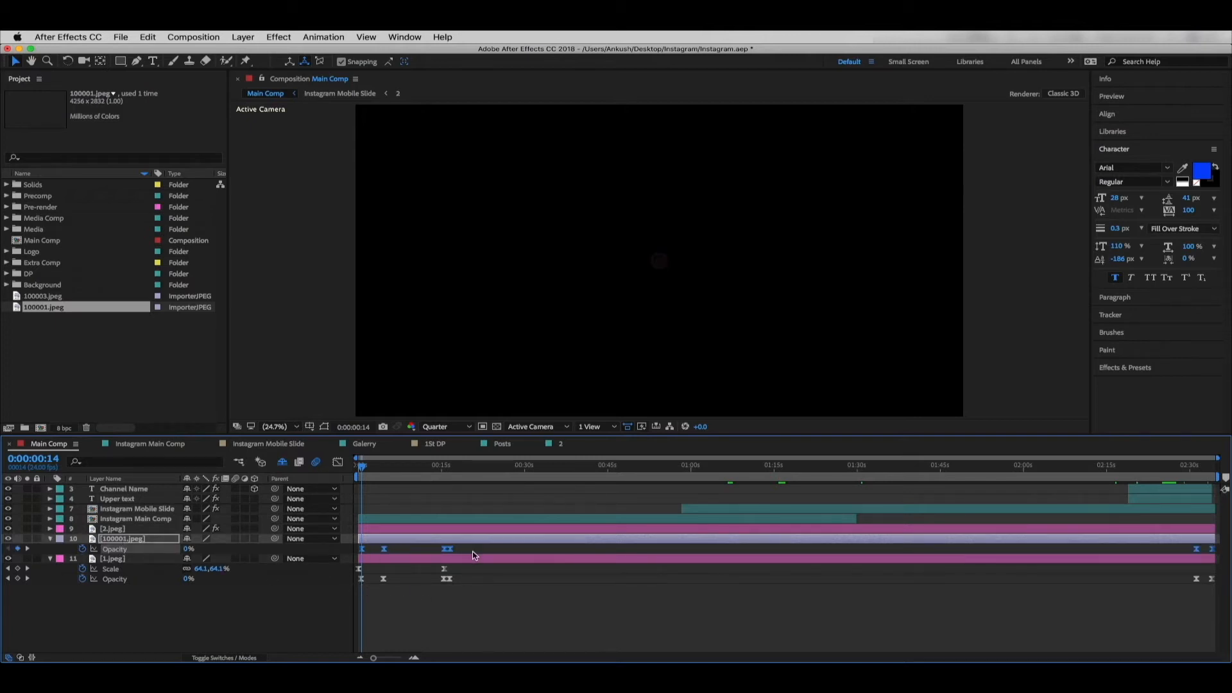
Step: Add a 100% Scale keyframe to the 100001.jpeg layer at 0:00:00:00
{"action": "left_click", "coordinate": [113, 559]}
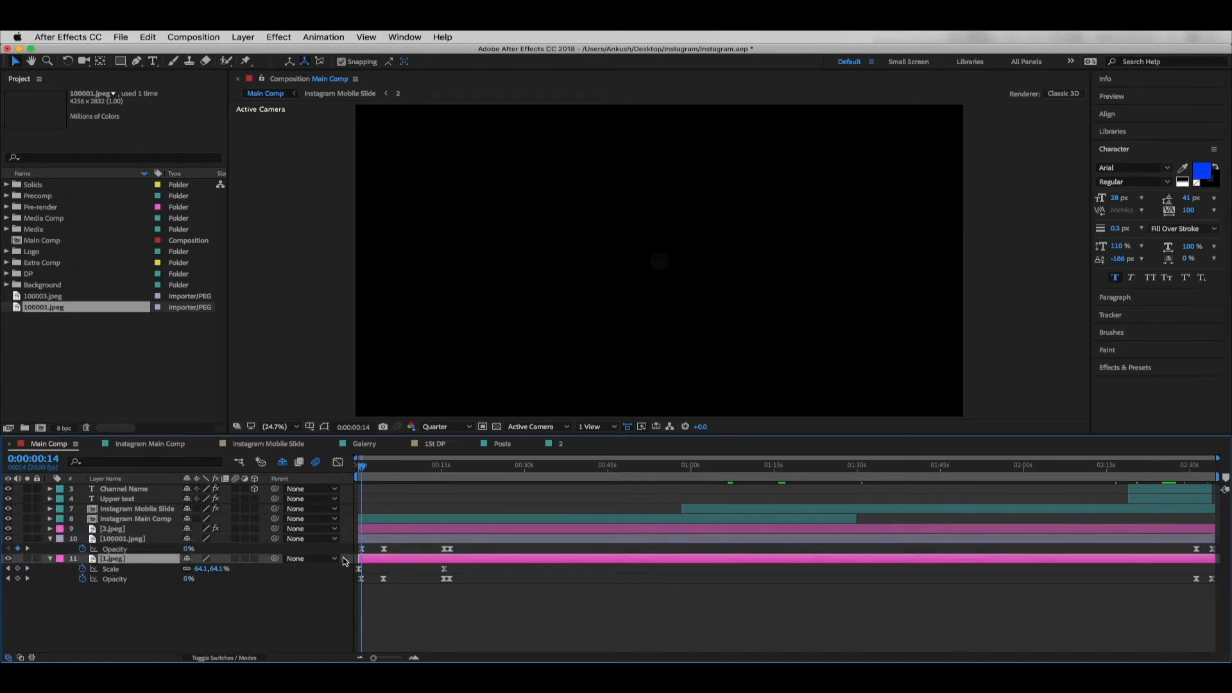
{"action": "mouse_move", "coordinate": [364, 470]}
{"action": "left_mouse_down"}
{"action": "mouse_move", "coordinate": [444, 480]}
{"action": "mouse_move", "coordinate": [358, 474]}
{"action": "left_mouse_up"}
{"action": "left_click", "coordinate": [364, 540]}
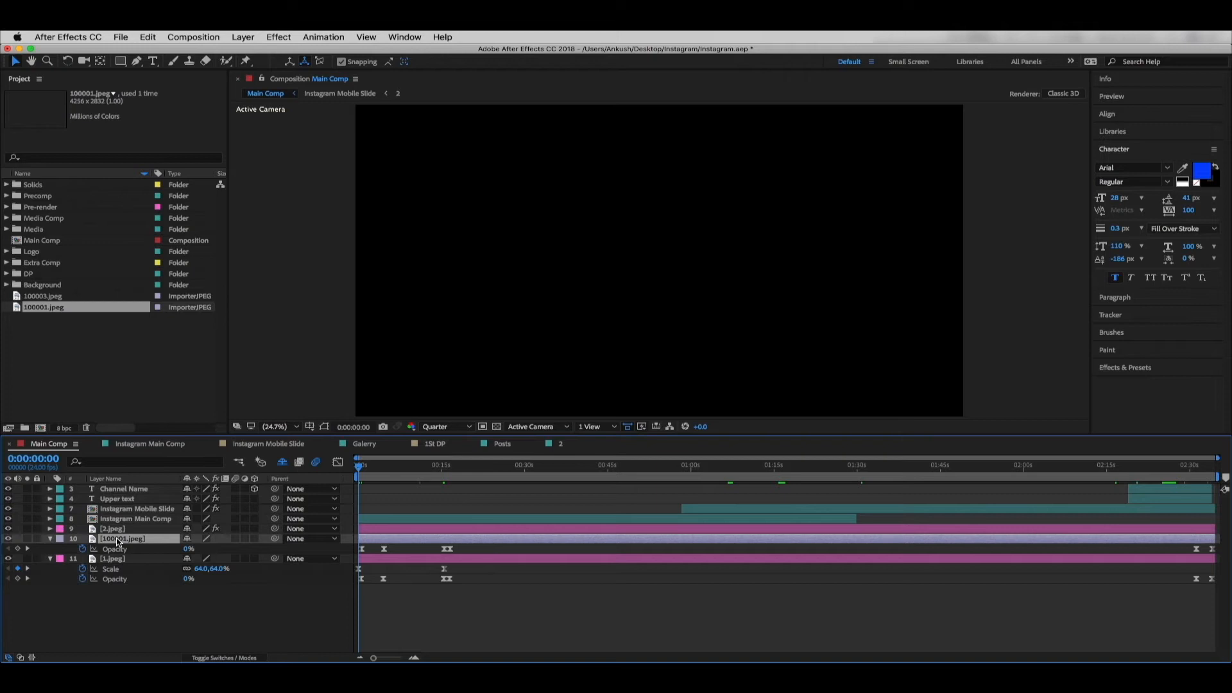
{"action": "key", "text": "s"}
{"action": "left_click", "coordinate": [82, 549]}
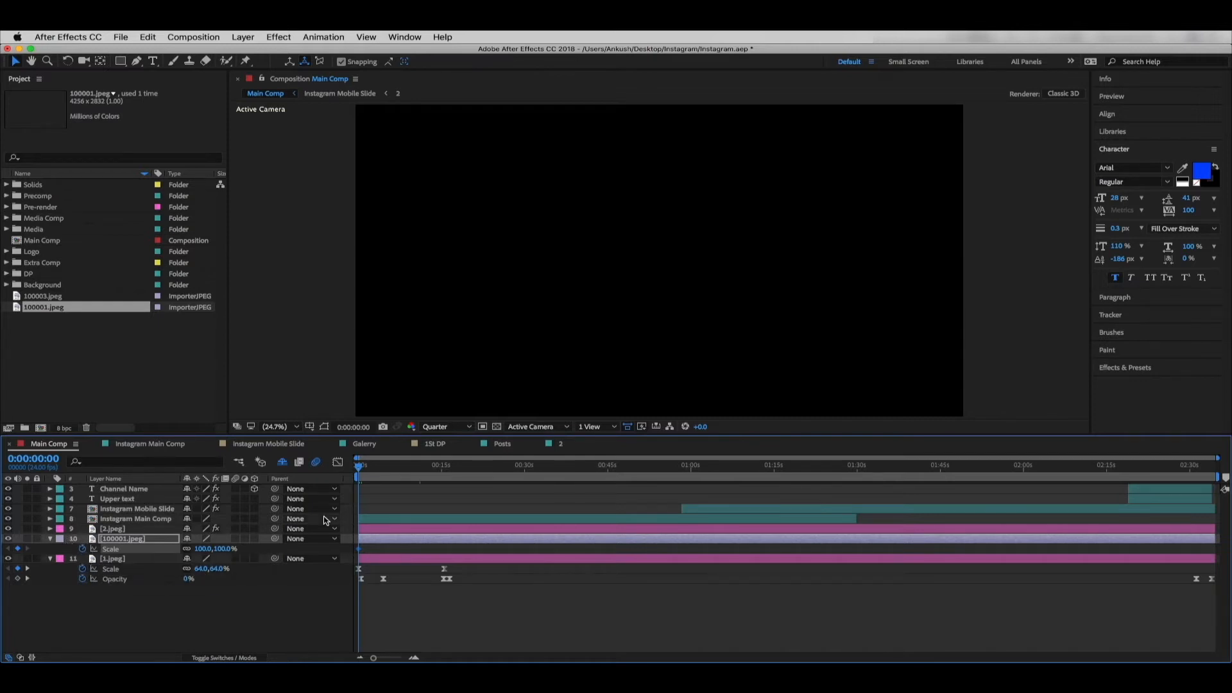
Step: Set the 100001.jpeg layer's Scale to 114% at 0:00:15:10 and apply Easy Ease to its Scale keyframes
{"action": "left_click_drag", "start_coordinate": [361, 468], "coordinate": [448, 475]}
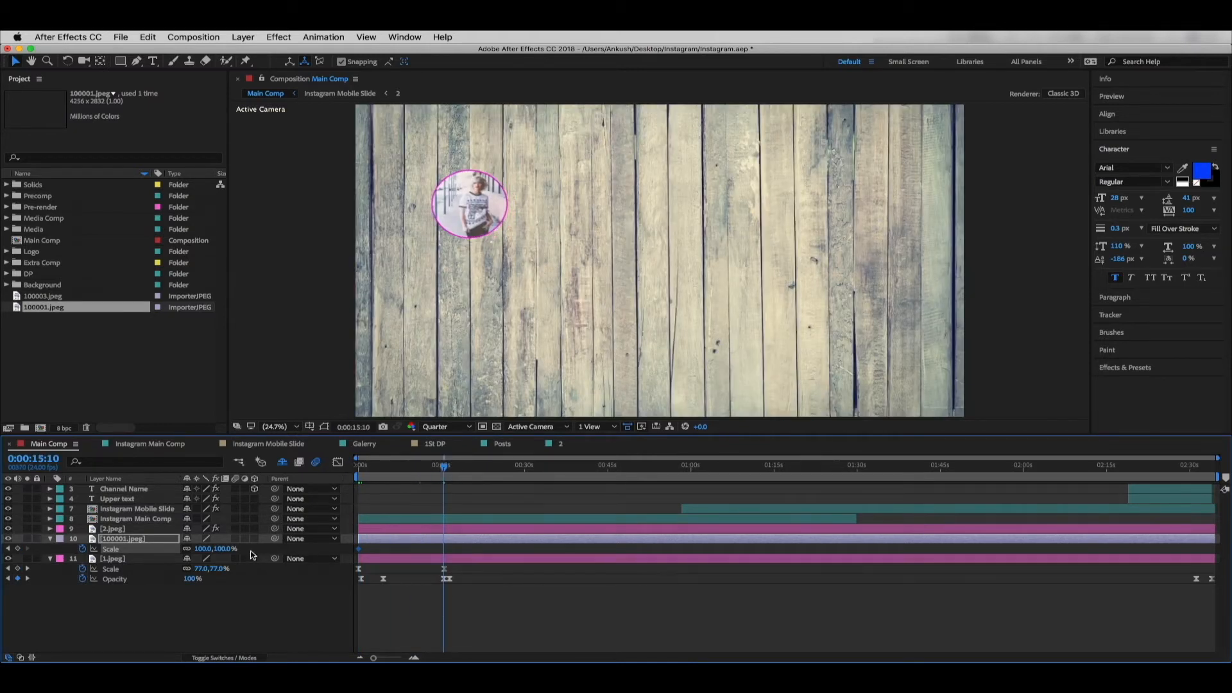
{"action": "left_click", "coordinate": [205, 550]}
{"action": "left_click_drag", "start_coordinate": [205, 551], "coordinate": [335, 551]}
{"action": "right_click", "coordinate": [357, 550]}
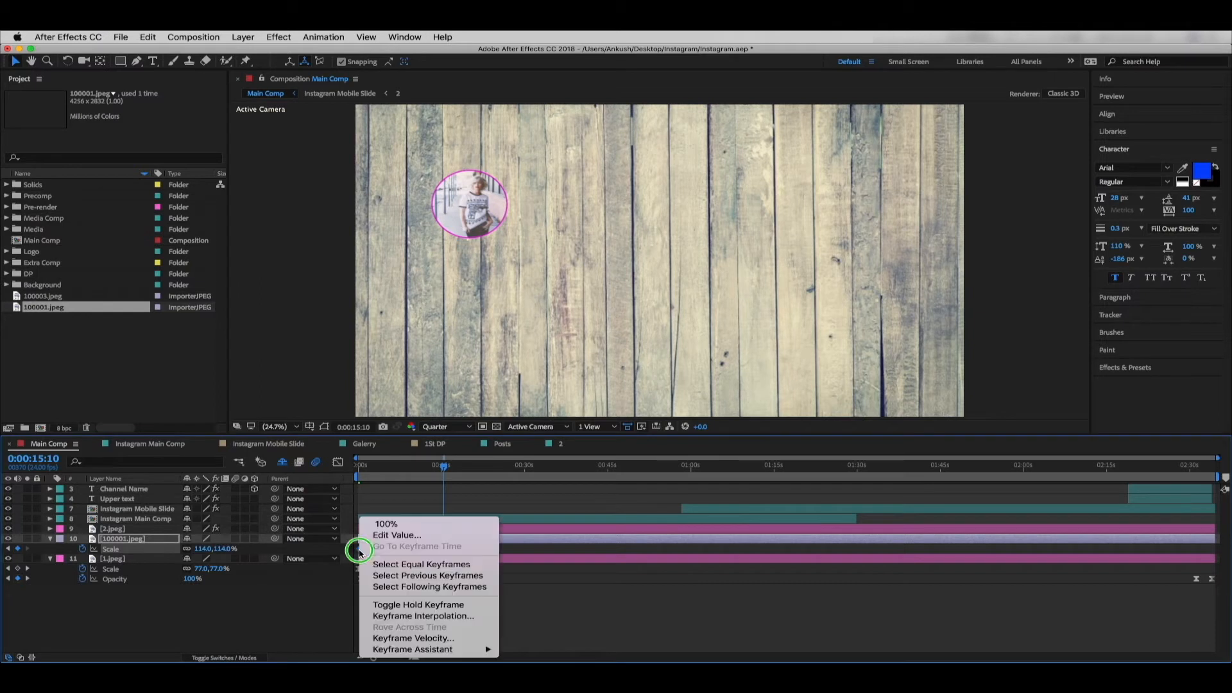
{"action": "mouse_move", "coordinate": [438, 649]}
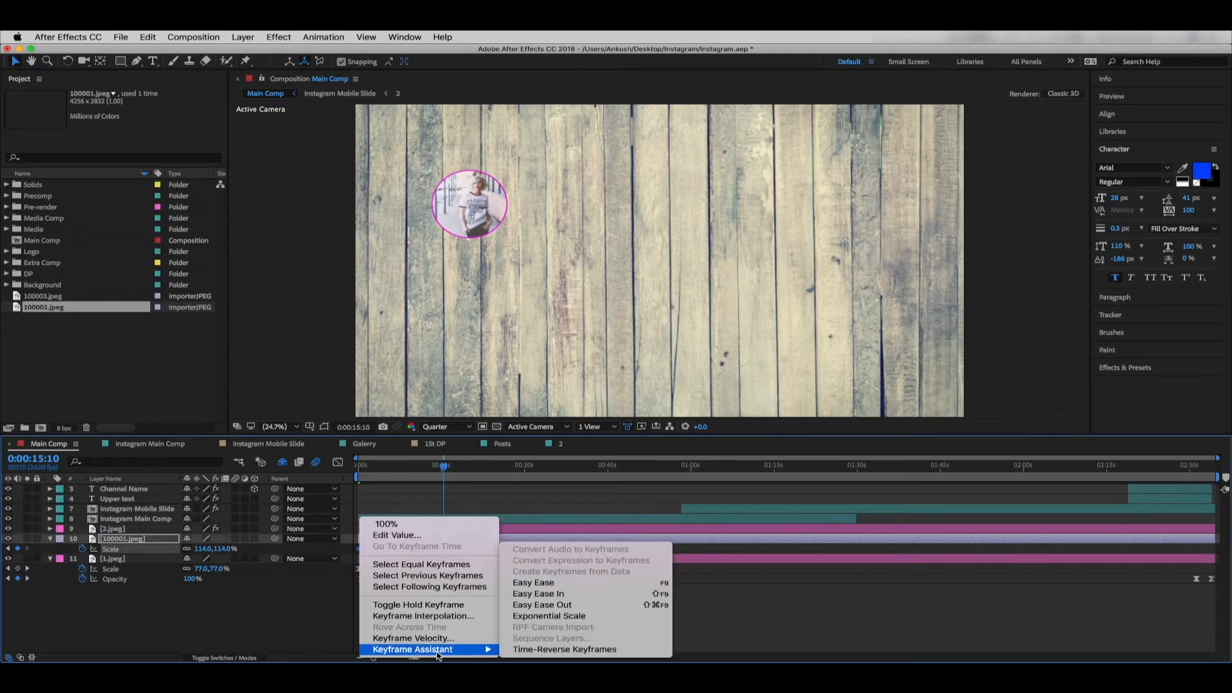
{"action": "left_click", "coordinate": [552, 583]}
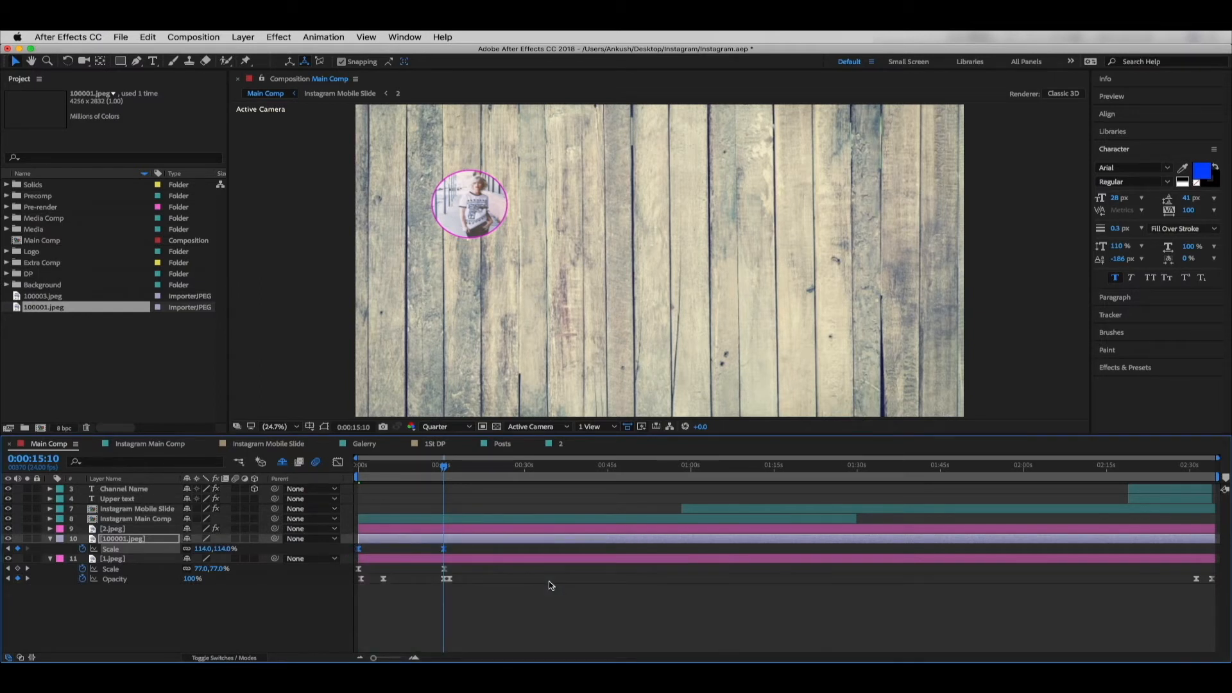
Step: Delete the 100001.jpeg layer from Main Comp and collapse the properties of the 1.jpeg layer
{"action": "left_click", "coordinate": [132, 594]}
{"action": "left_click", "coordinate": [131, 540]}
{"action": "key", "text": "Delete"}
{"action": "left_click", "coordinate": [50, 538]}
Step: Check the 2.jpeg background at 0:00:30:14 by hiding and showing it, and view the gallery scene at 0:00:53:23
{"action": "left_click", "coordinate": [600, 465]}
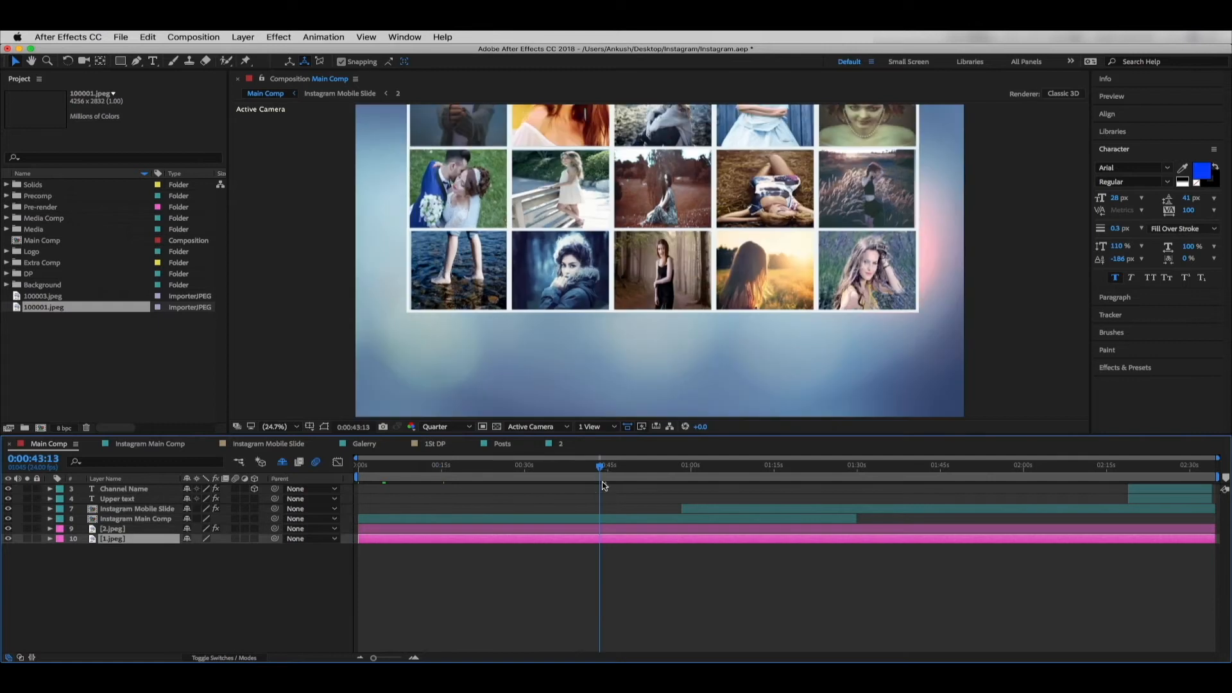
{"action": "left_click_drag", "start_coordinate": [512, 475], "coordinate": [528, 477]}
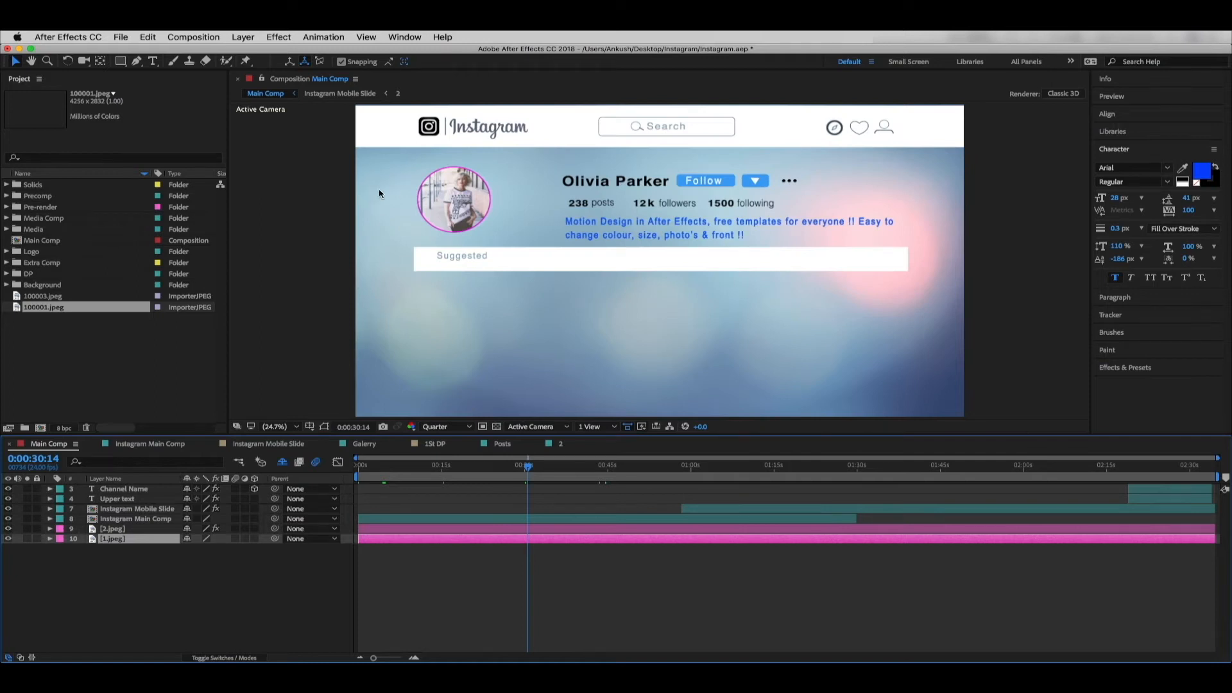
{"action": "left_click", "coordinate": [8, 528]}
{"action": "left_click", "coordinate": [8, 529]}
{"action": "left_click_drag", "start_coordinate": [527, 468], "coordinate": [658, 491]}
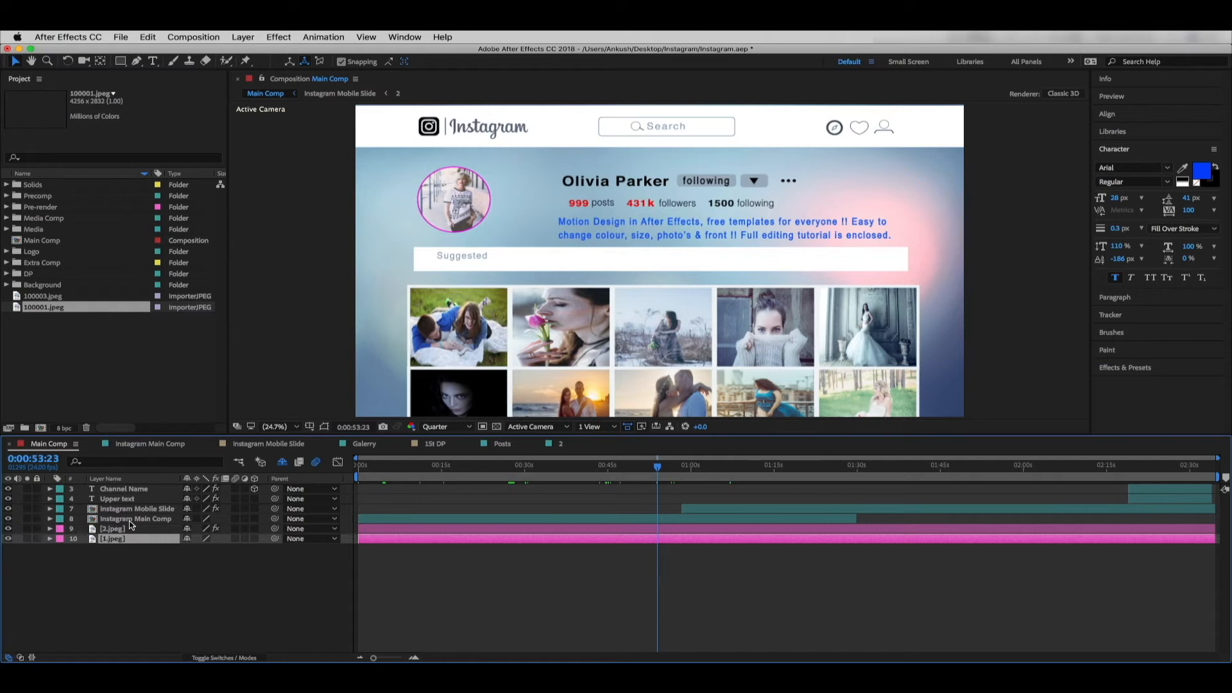
Step: Open Instagram Main Comp and look through its Bio, Profile Name and 1St DP layers
{"action": "left_click", "coordinate": [139, 448]}
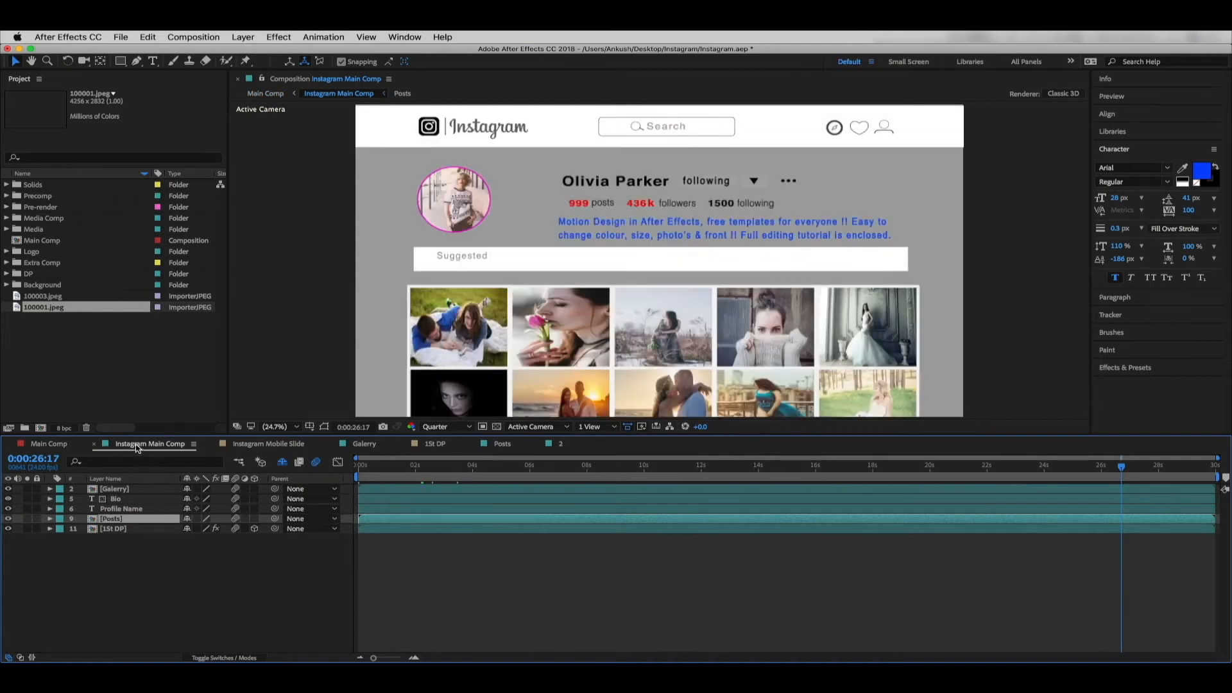
{"action": "left_click", "coordinate": [115, 501]}
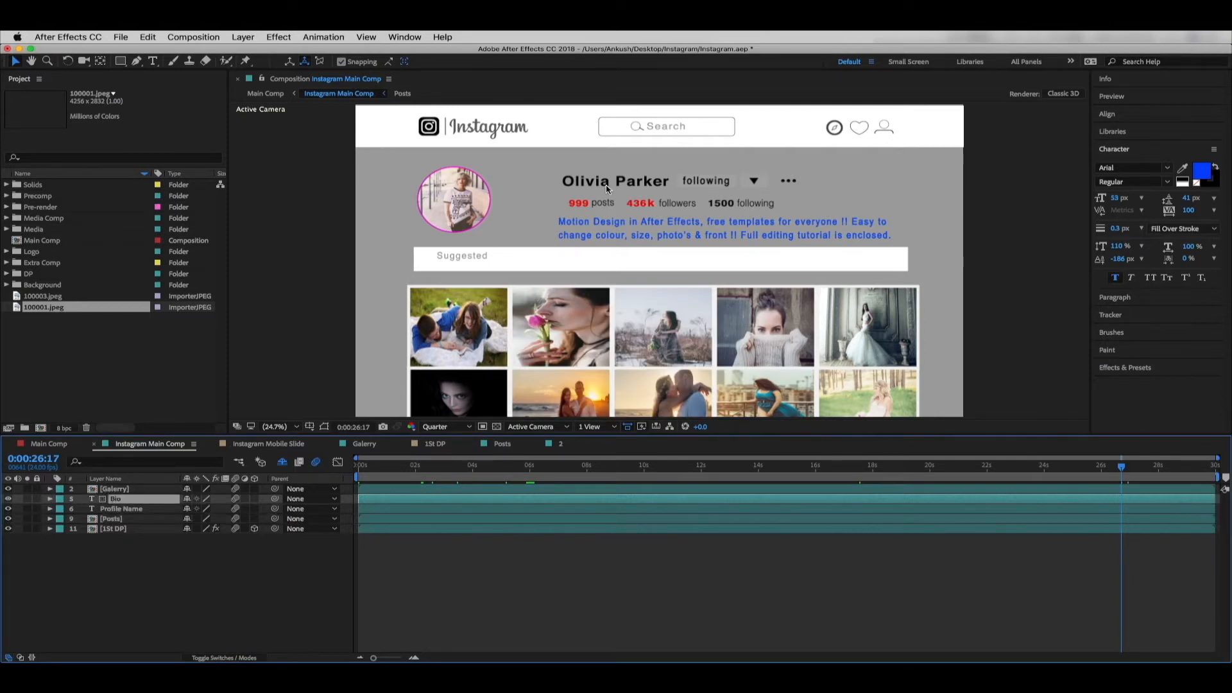
{"action": "left_click", "coordinate": [122, 511]}
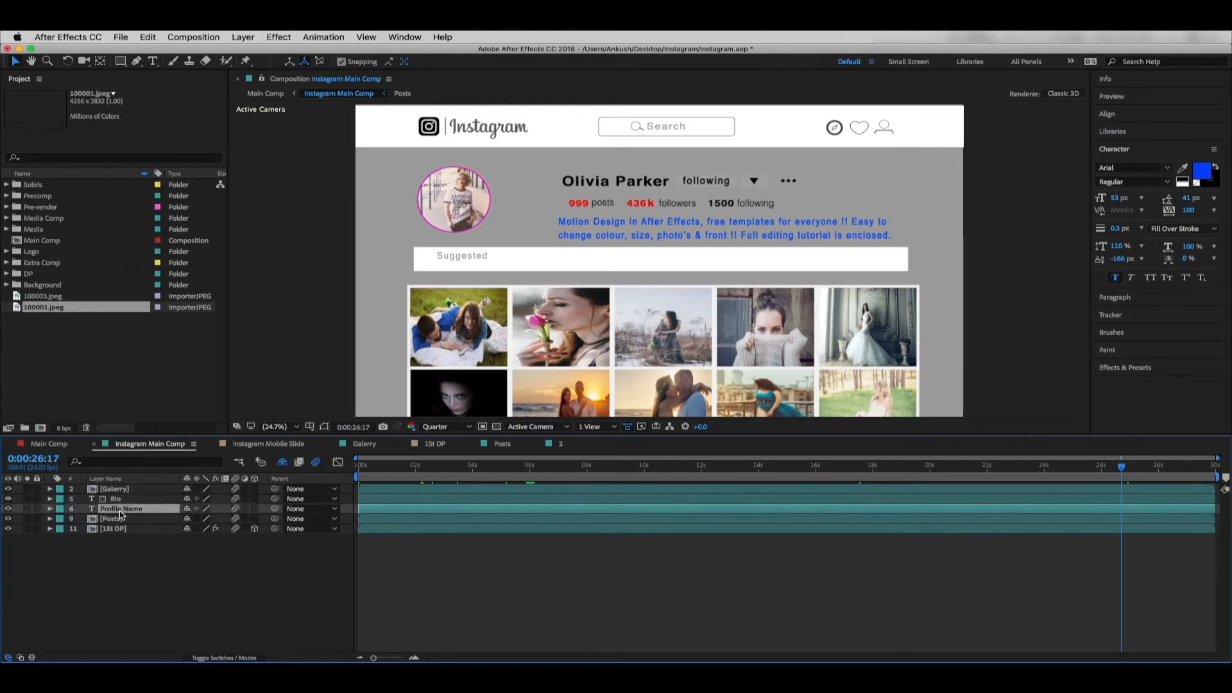
{"action": "left_click", "coordinate": [118, 549]}
{"action": "left_click", "coordinate": [122, 530]}
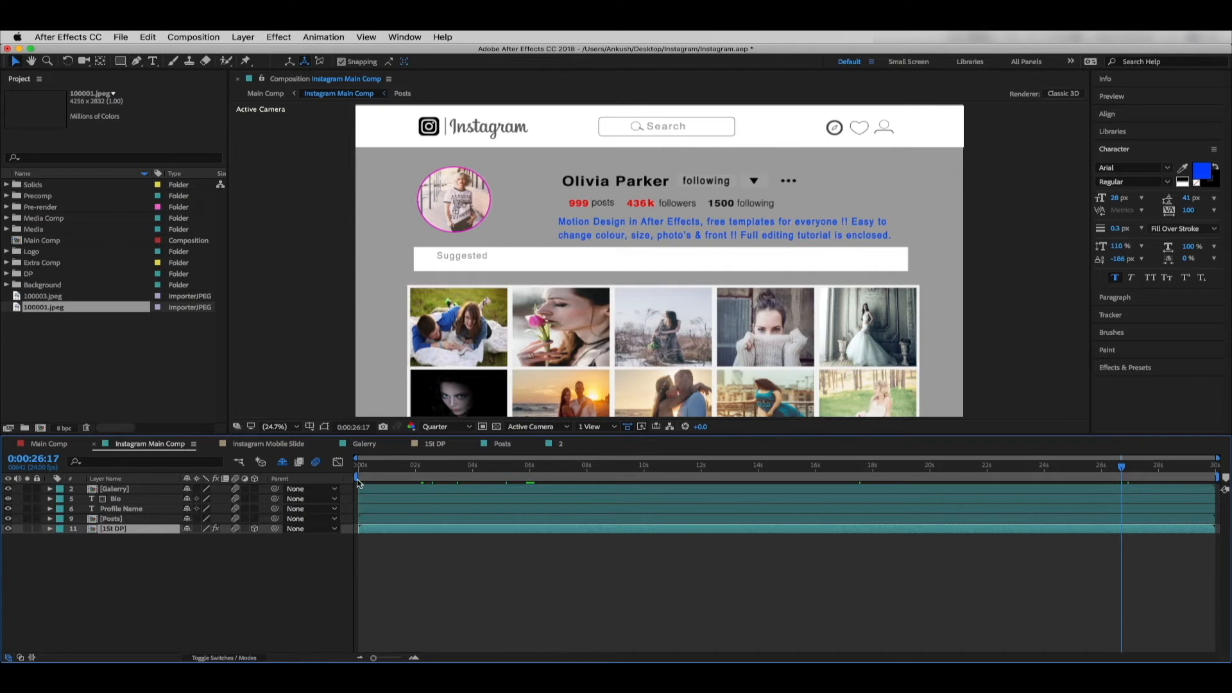
Step: Add 100003.jpeg above the DP layer in the 1St DP comp, with Scale 18, 15% and Position 1920, 1111
{"action": "left_click", "coordinate": [437, 445]}
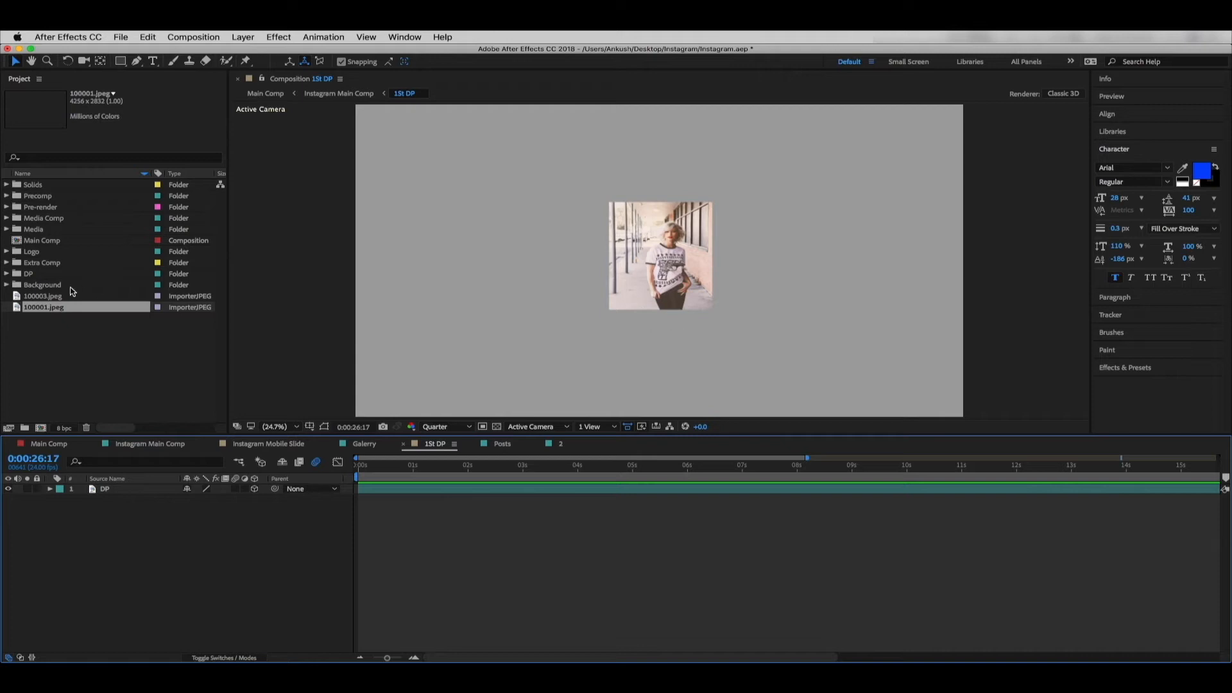
{"action": "left_click_drag", "start_coordinate": [44, 296], "coordinate": [155, 489]}
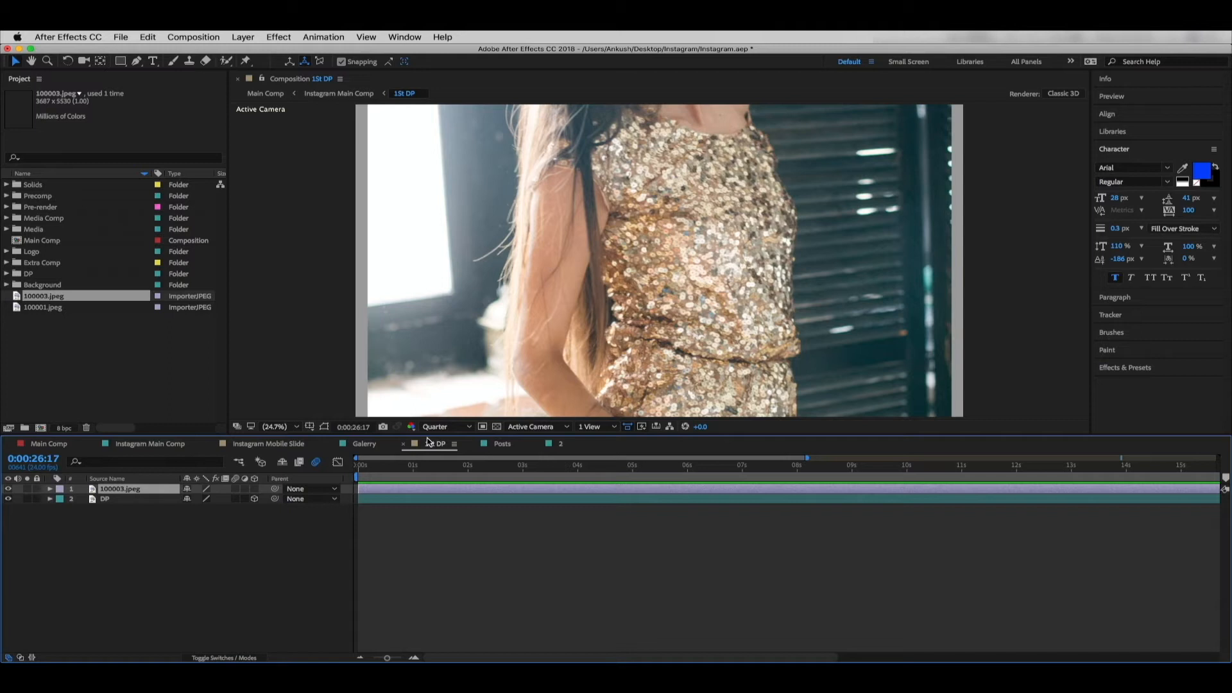
{"action": "key", "text": "s"}
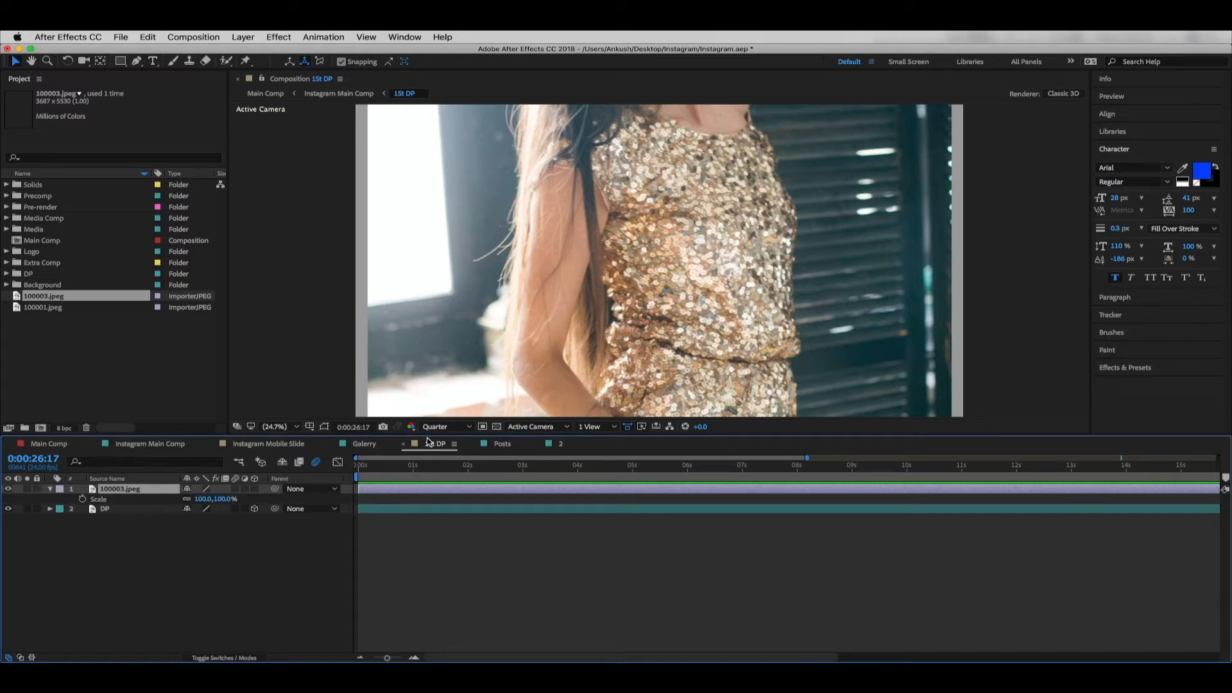
{"action": "key", "text": "shift+p"}
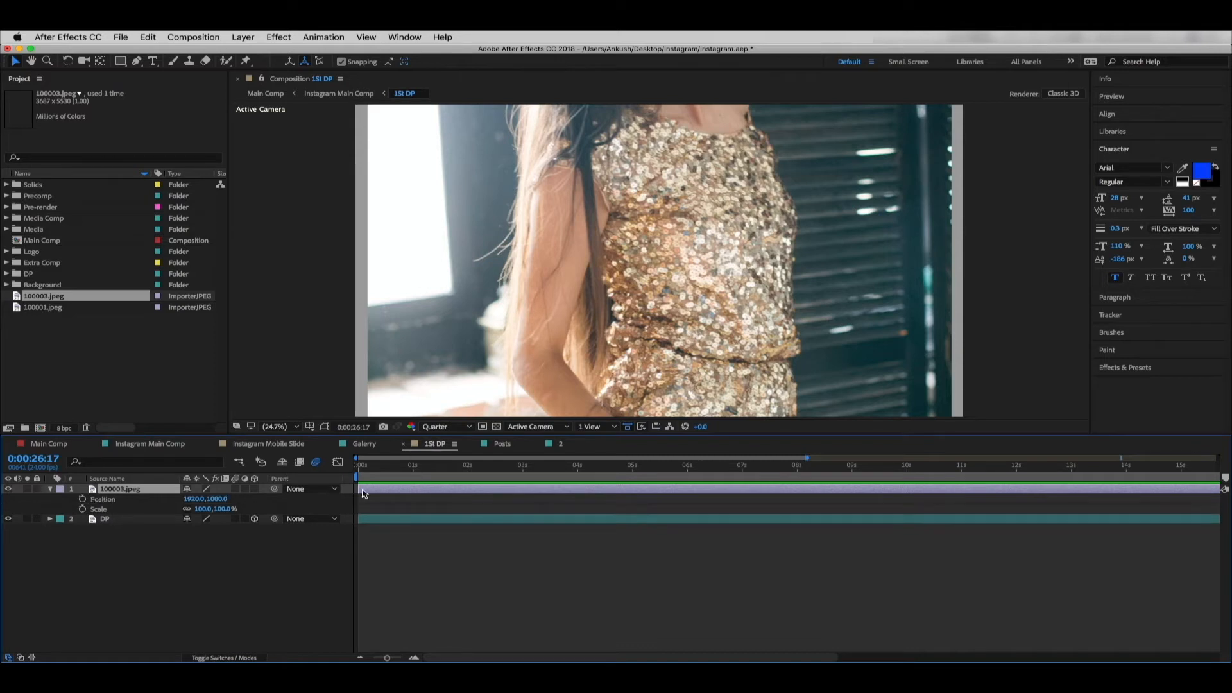
{"action": "mouse_move", "coordinate": [206, 508]}
{"action": "left_mouse_down"}
{"action": "mouse_move", "coordinate": [150, 512]}
{"action": "mouse_move", "coordinate": [242, 506]}
{"action": "mouse_move", "coordinate": [202, 512]}
{"action": "left_mouse_up"}
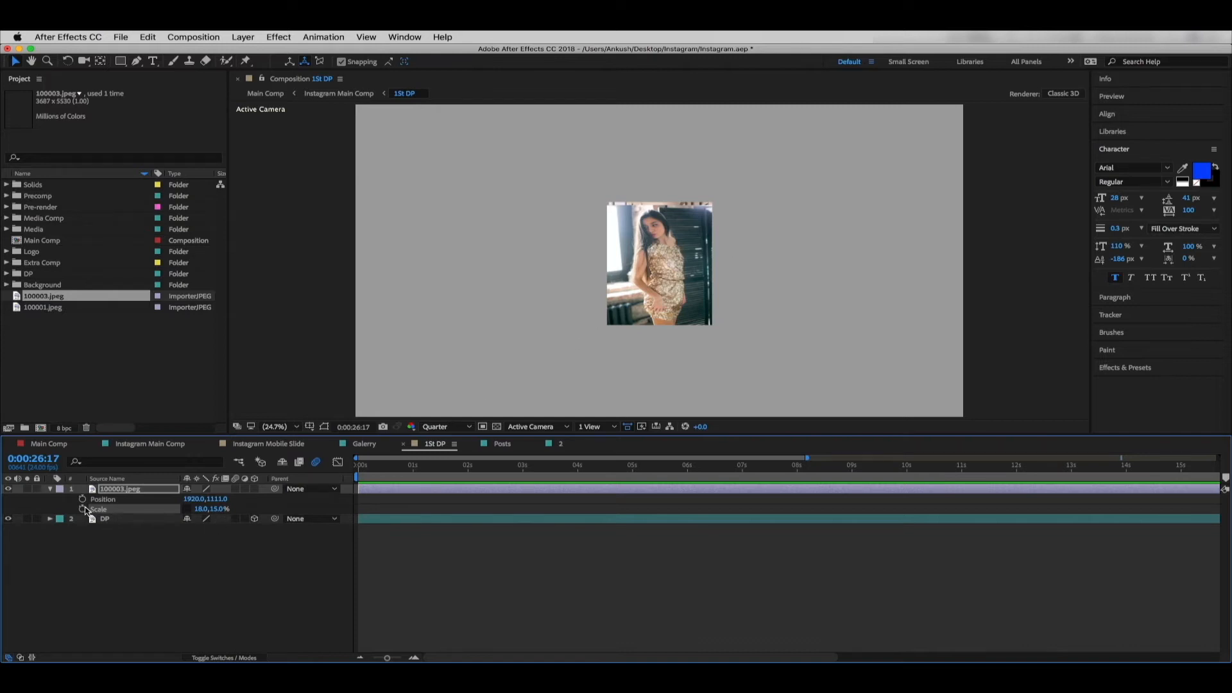
Step: Hide the DP layer and set 100003.jpeg's Position to 1920, 1124, checking the profile picture in Instagram Main Comp
{"action": "left_click", "coordinate": [10, 519]}
{"action": "left_click", "coordinate": [153, 444]}
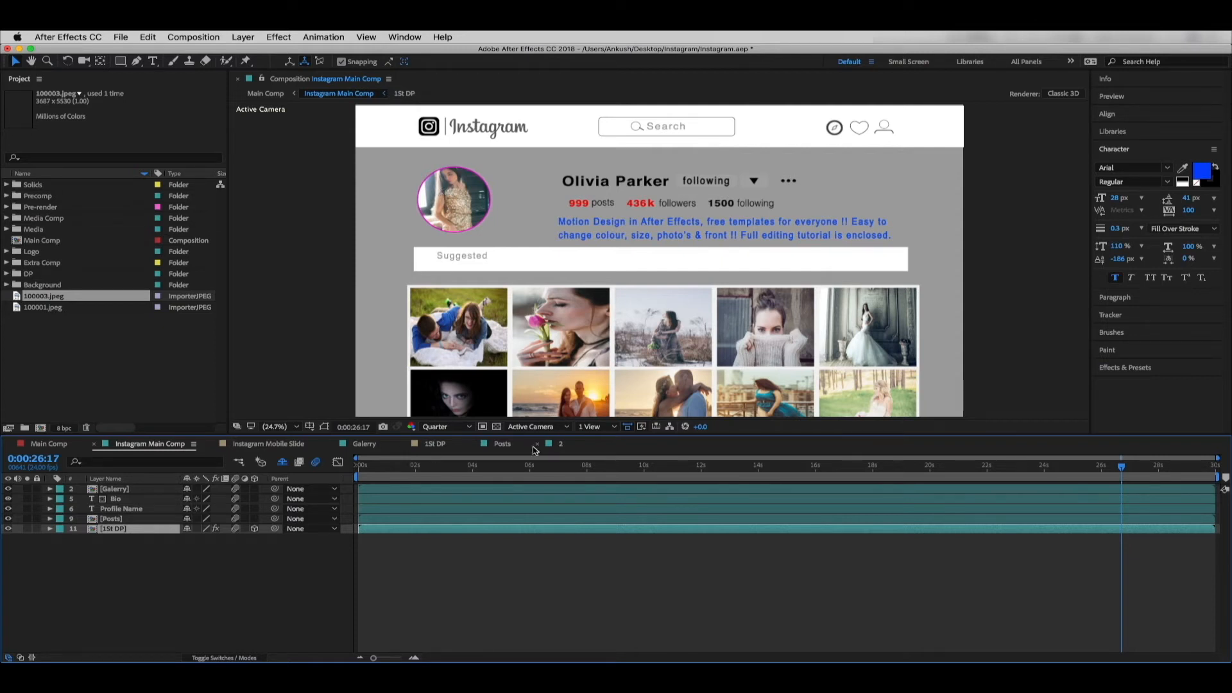
{"action": "left_click_drag", "start_coordinate": [211, 499], "coordinate": [219, 502]}
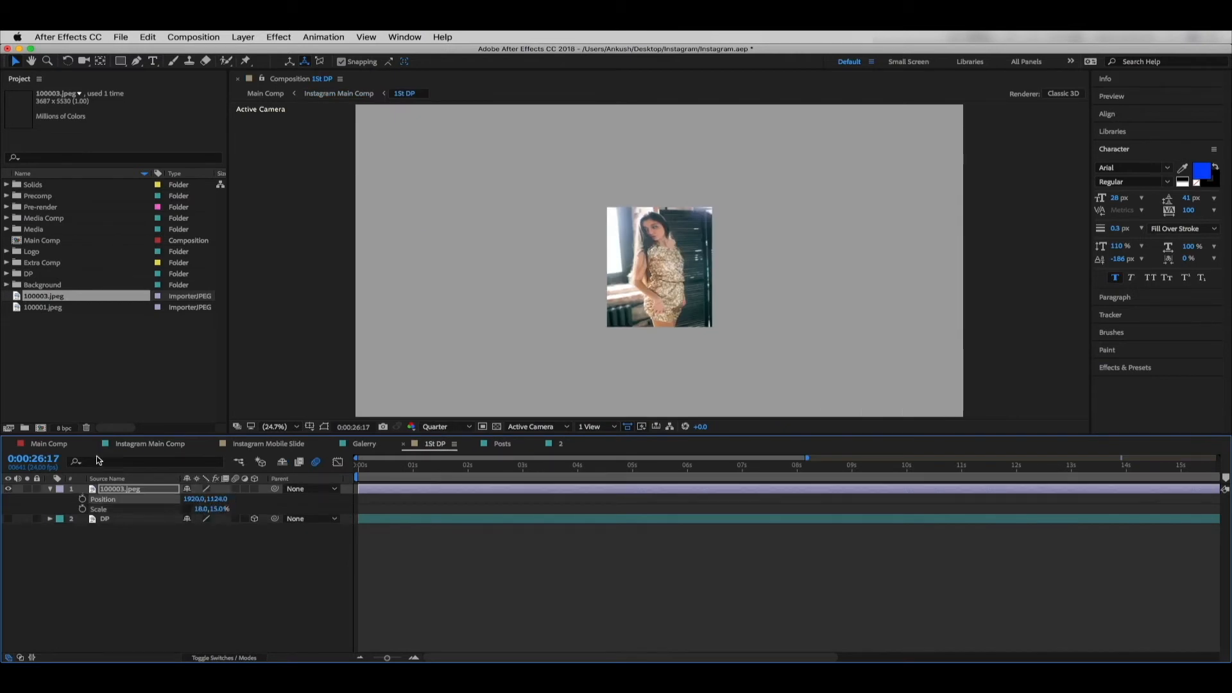
{"action": "left_click", "coordinate": [132, 443]}
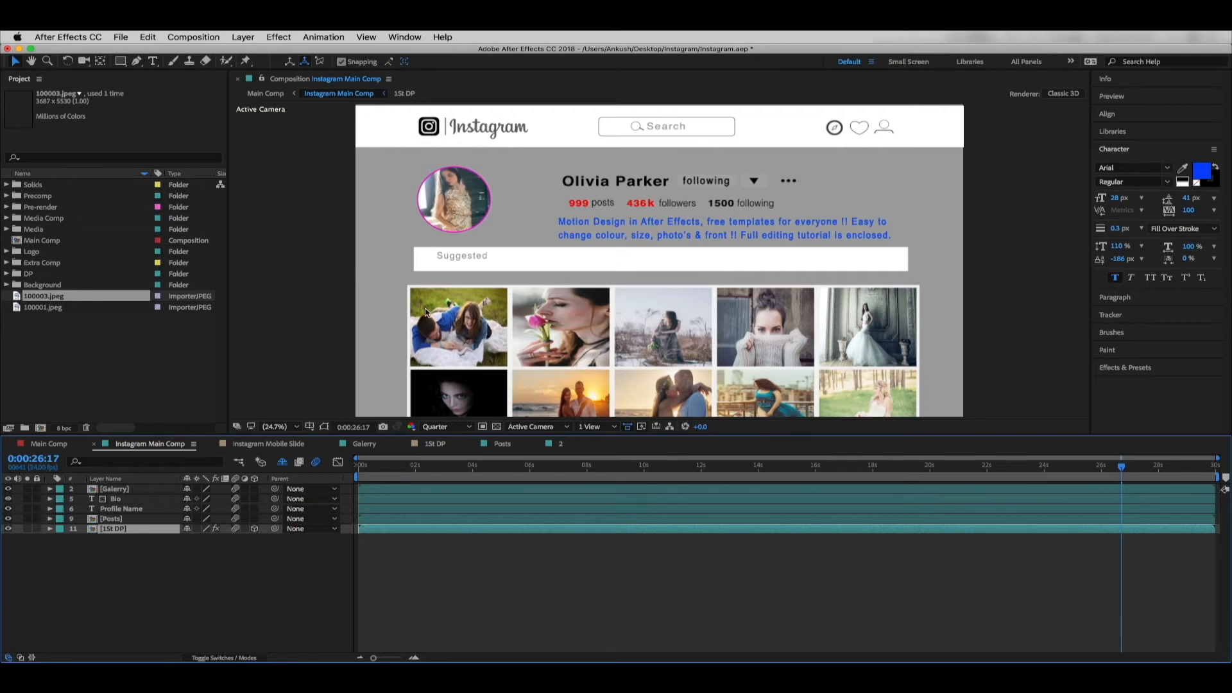
Step: Delete the 100003.jpeg layer from the 1St DP comp, then save the project and close that comp
{"action": "left_click", "coordinate": [425, 448]}
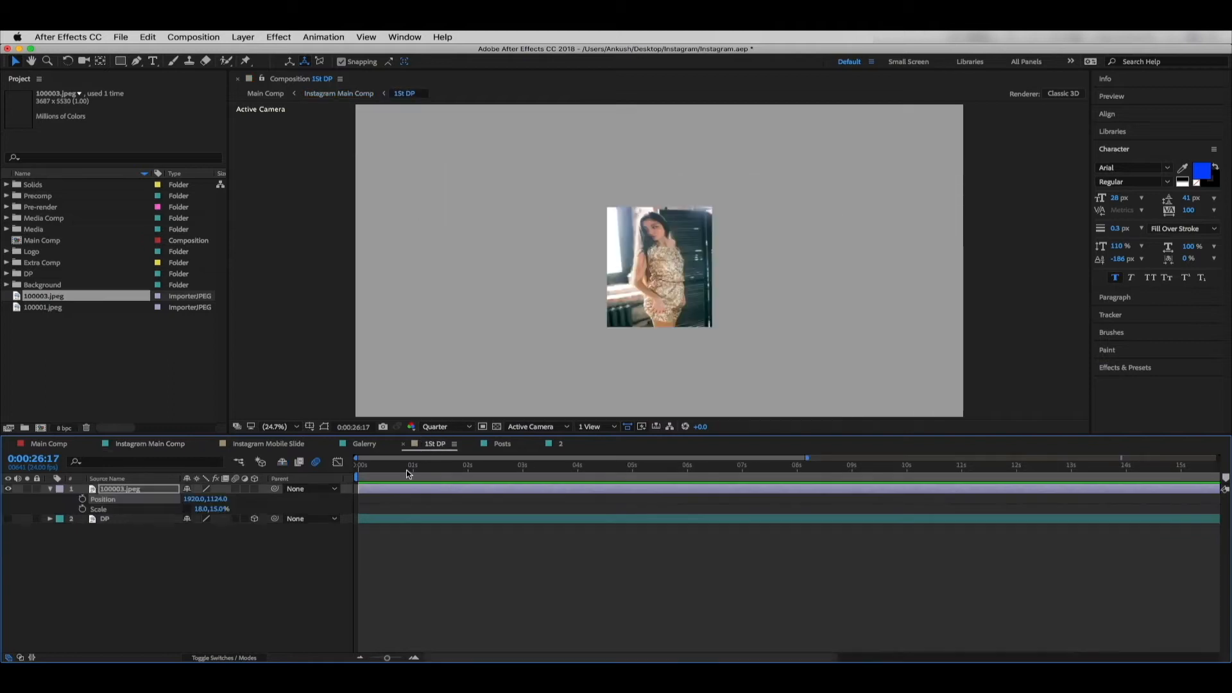
{"action": "left_click", "coordinate": [111, 492]}
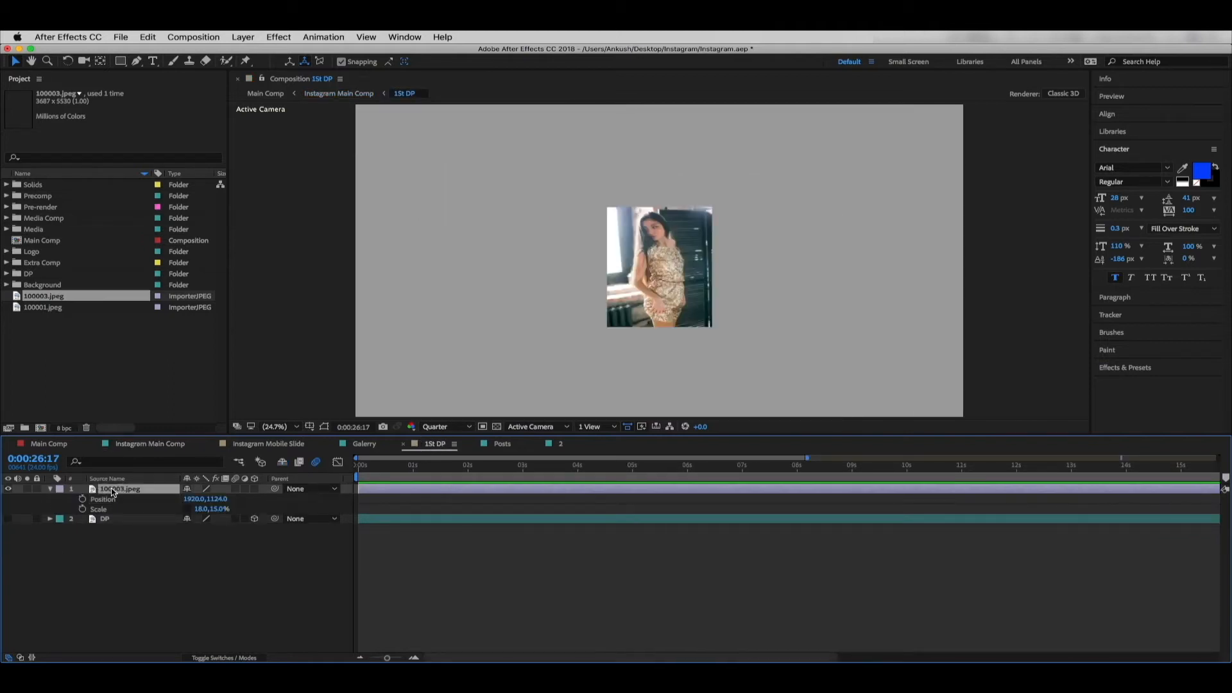
{"action": "key", "text": "Delete"}
{"action": "key", "text": "super+s"}
{"action": "left_click", "coordinate": [404, 444]}
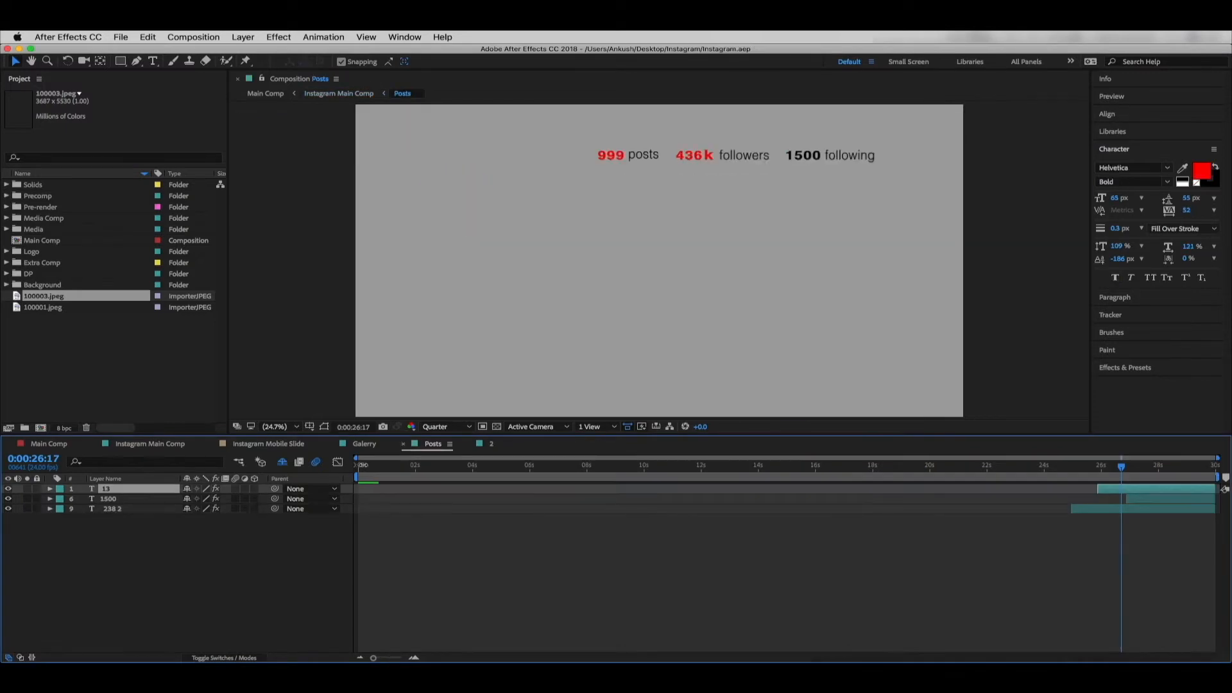
Step: Open the Posts comp from Instagram Main Comp and check the 1500 following counter at 0:00:27:04
{"action": "left_click", "coordinate": [244, 444]}
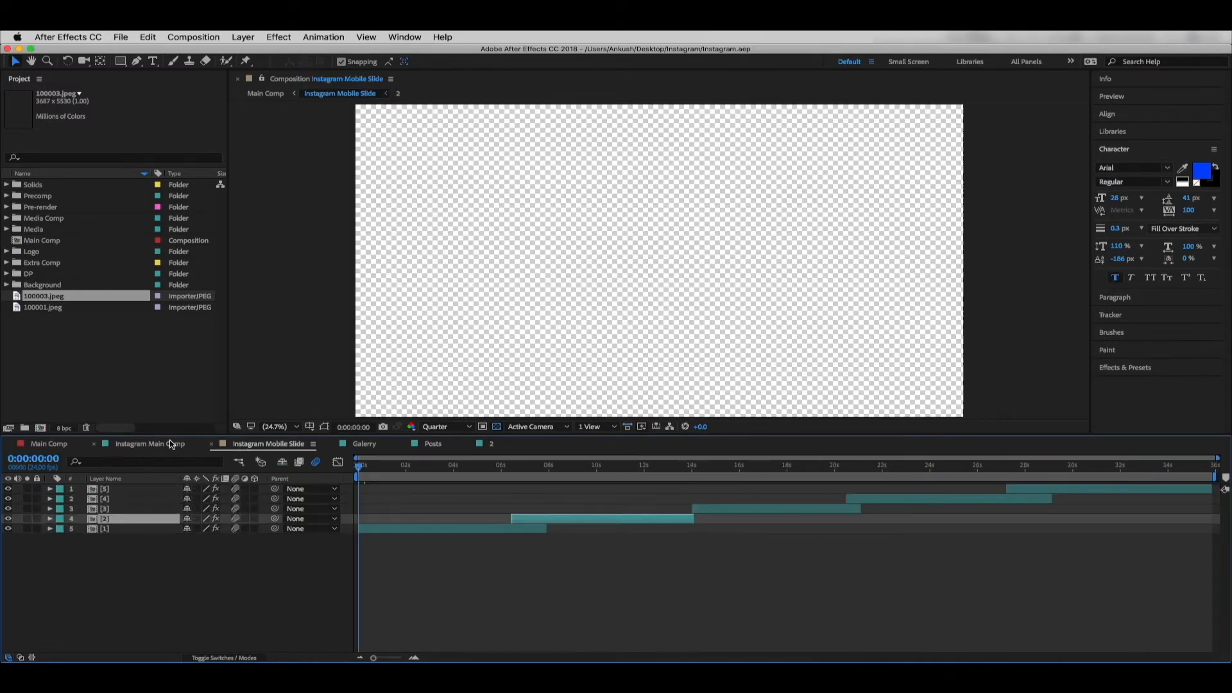
{"action": "left_click", "coordinate": [150, 443]}
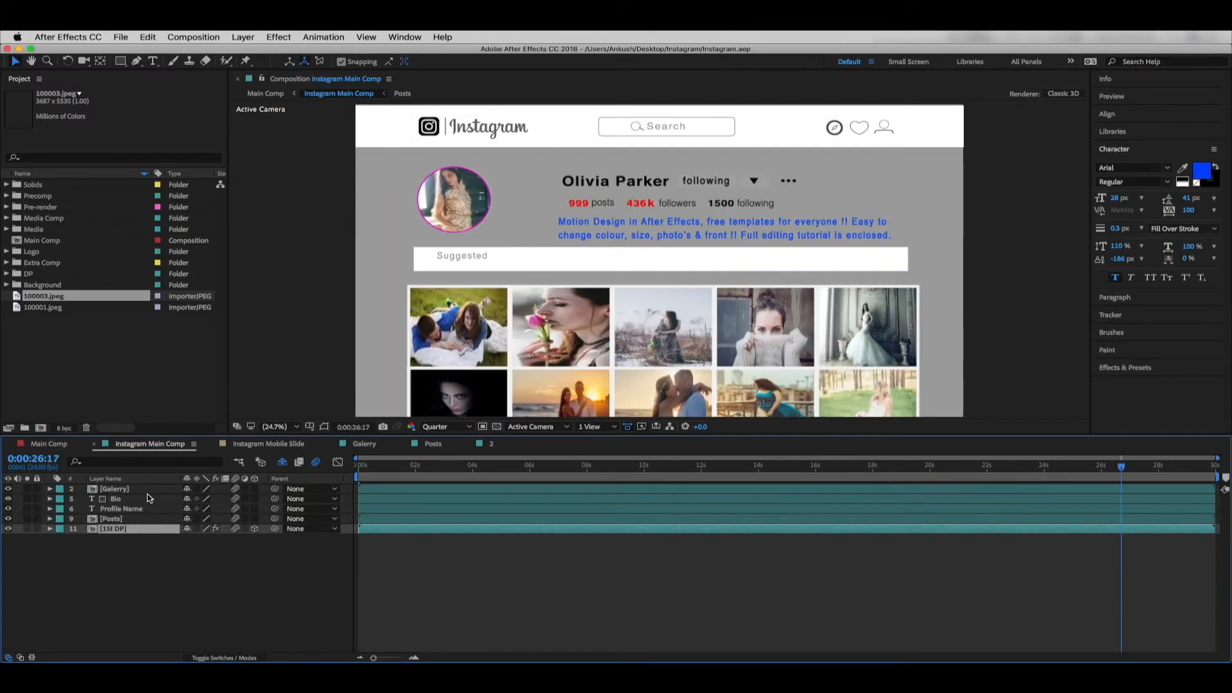
{"action": "left_click", "coordinate": [115, 519]}
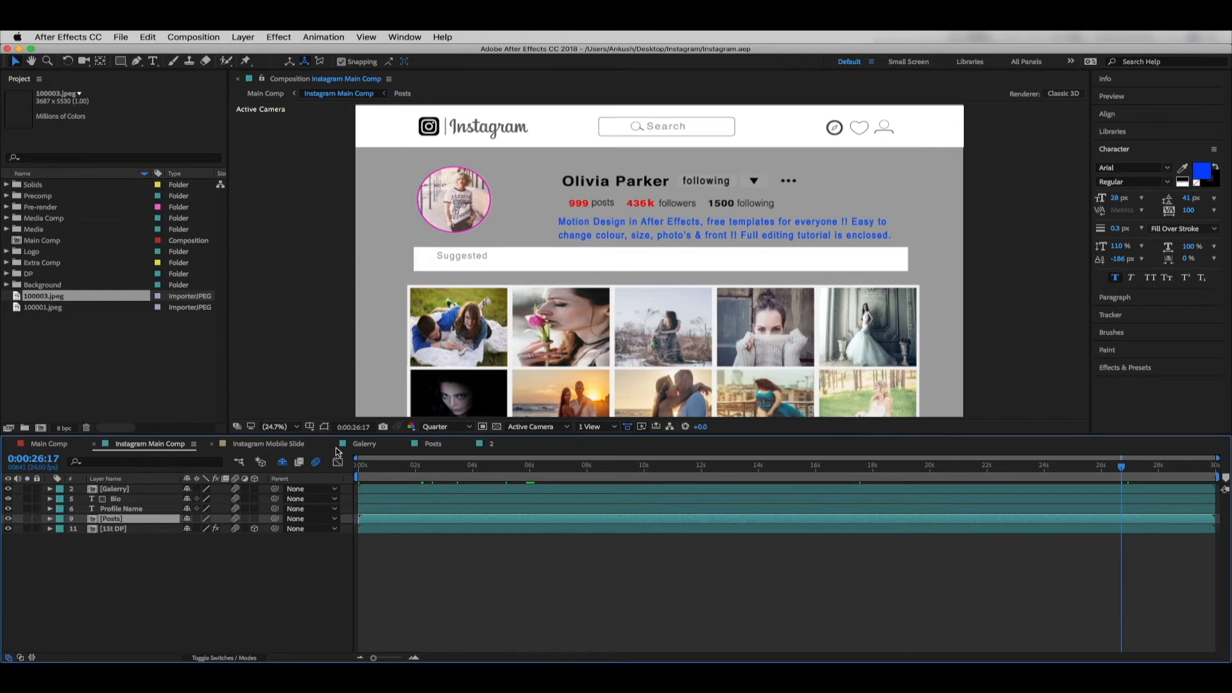
{"action": "left_click", "coordinate": [432, 445]}
{"action": "mouse_move", "coordinate": [1128, 475]}
{"action": "left_mouse_down"}
{"action": "mouse_move", "coordinate": [1146, 478]}
{"action": "mouse_move", "coordinate": [1134, 476]}
{"action": "left_mouse_up"}
{"action": "left_click", "coordinate": [1137, 499]}
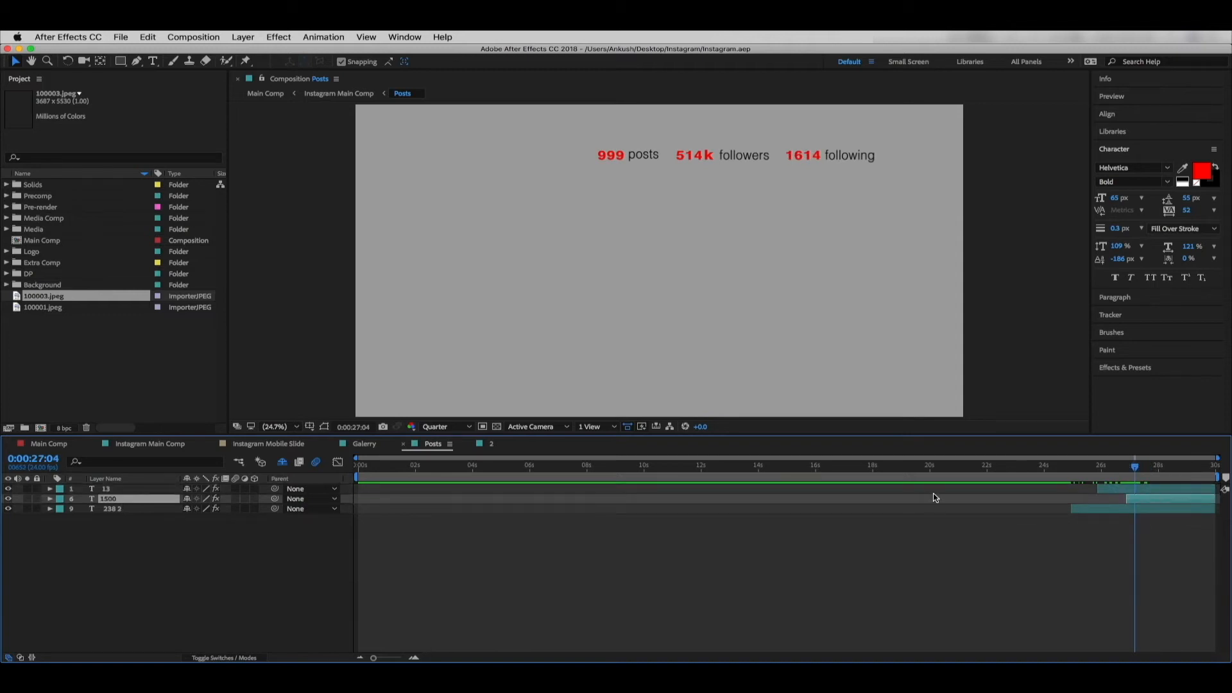
Step: Examine the 238 2, 1500 and 13 counter layers at 0:00:27:09 and the counters at 0:00:24:14
{"action": "left_click_drag", "start_coordinate": [1136, 468], "coordinate": [1140, 468]}
{"action": "left_click", "coordinate": [114, 510]}
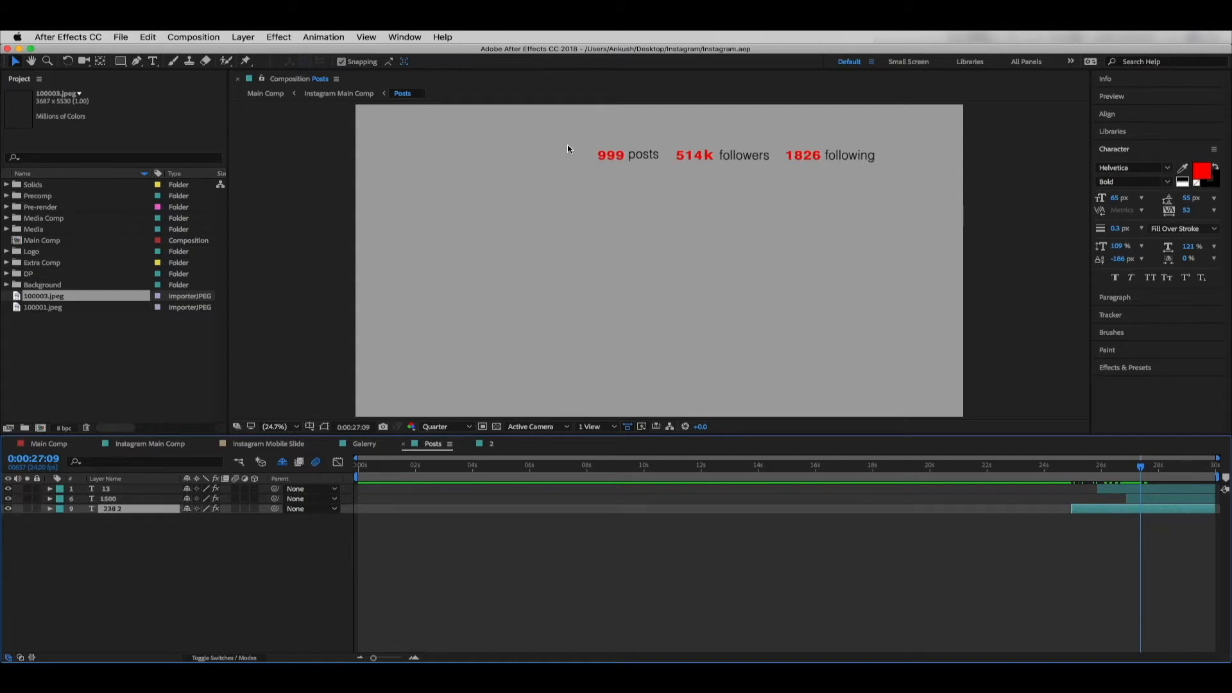
{"action": "left_click", "coordinate": [106, 500]}
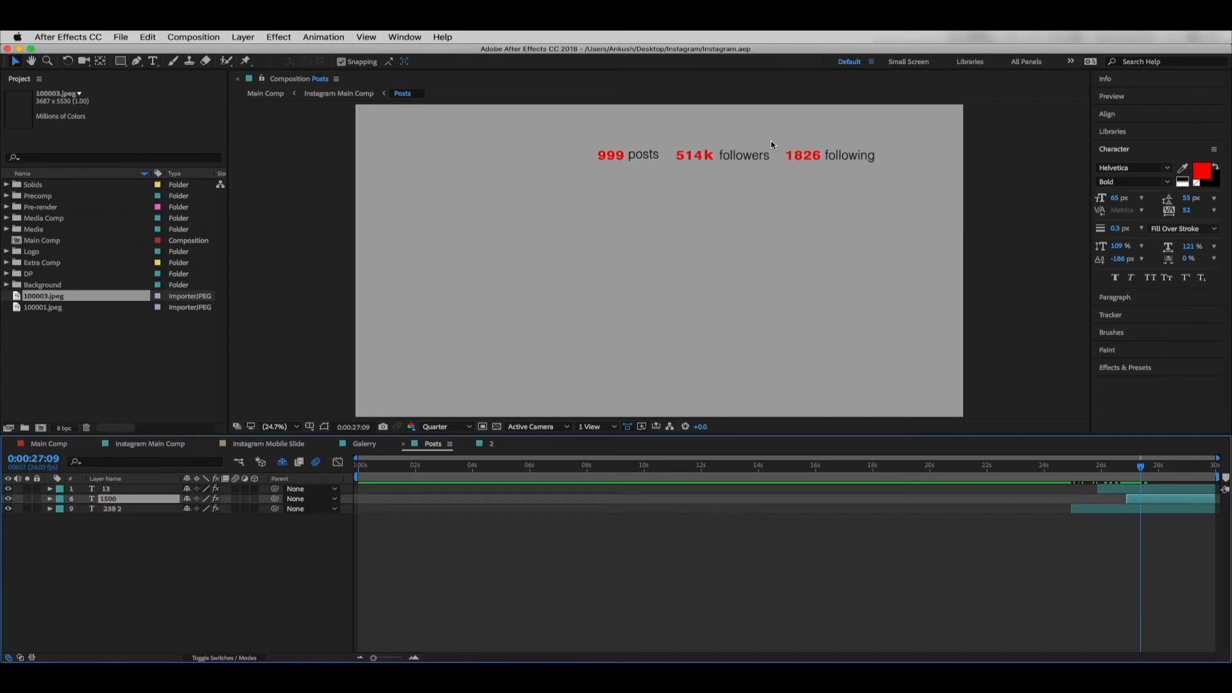
{"action": "left_click", "coordinate": [111, 490]}
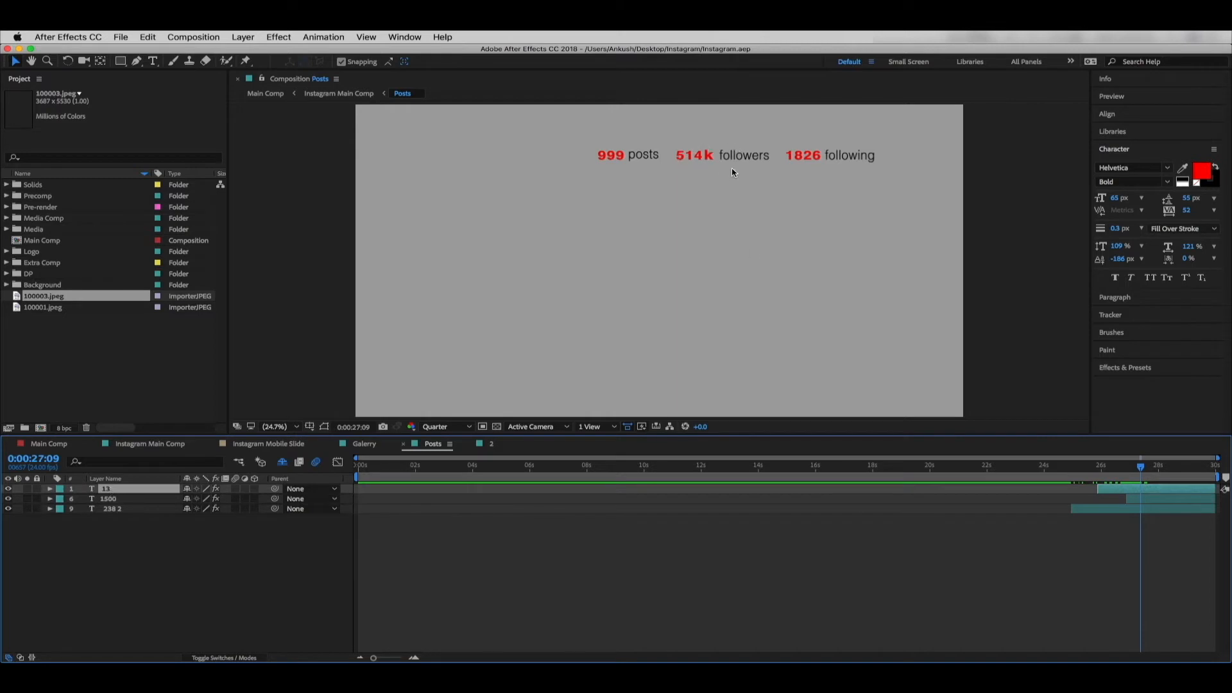
{"action": "key", "text": "ctrl+t"}
{"action": "left_click_drag", "start_coordinate": [1141, 478], "coordinate": [1062, 481]}
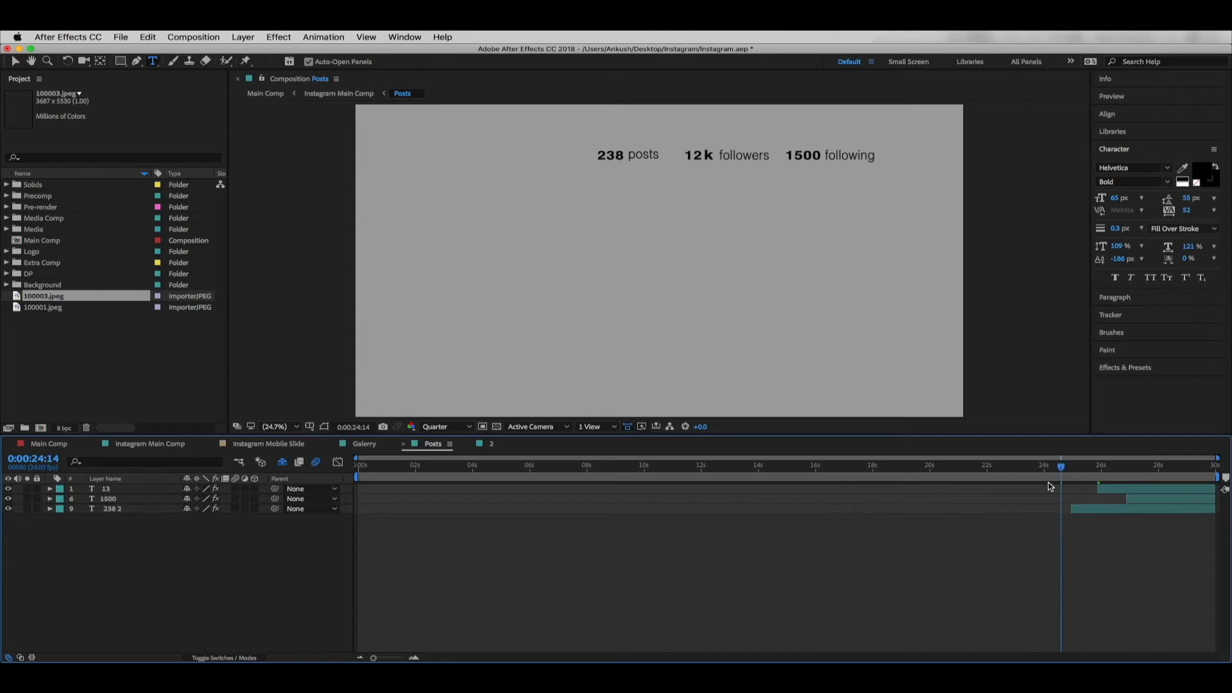
Step: Reveal the 1500 layer's Slider keyframes and set the Slider to 2500 at 0:00:26:22
{"action": "left_click", "coordinate": [109, 498]}
{"action": "left_click_drag", "start_coordinate": [1062, 468], "coordinate": [1130, 476]}
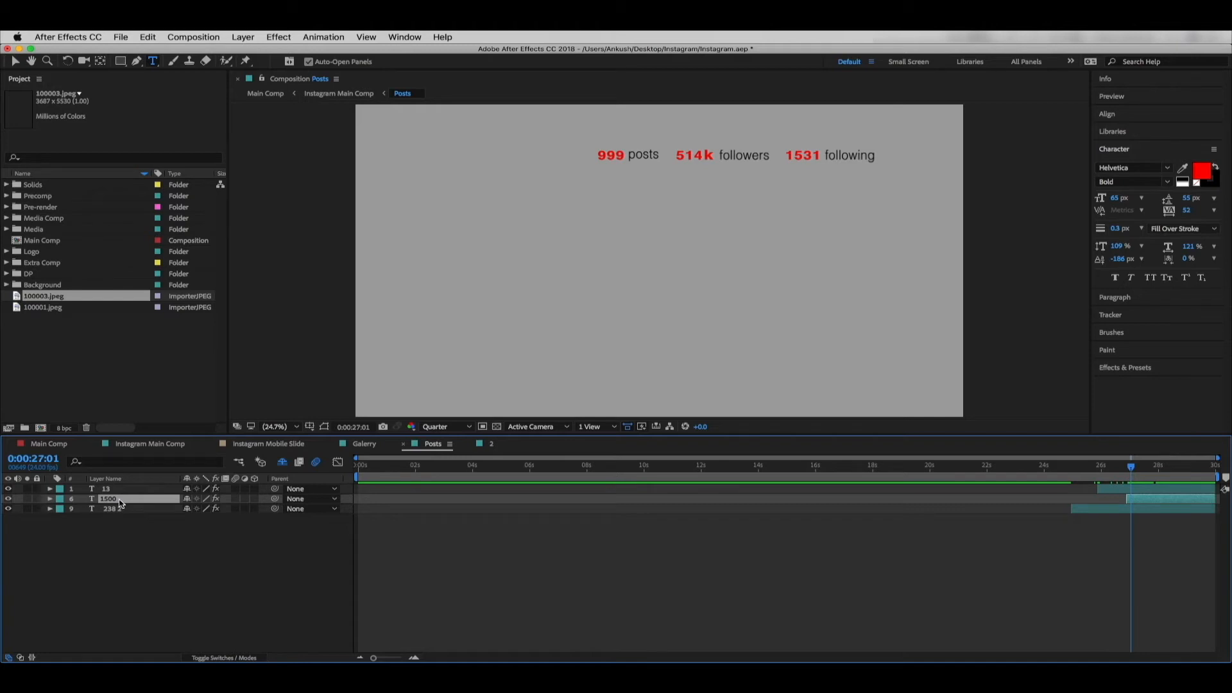
{"action": "key", "text": "u"}
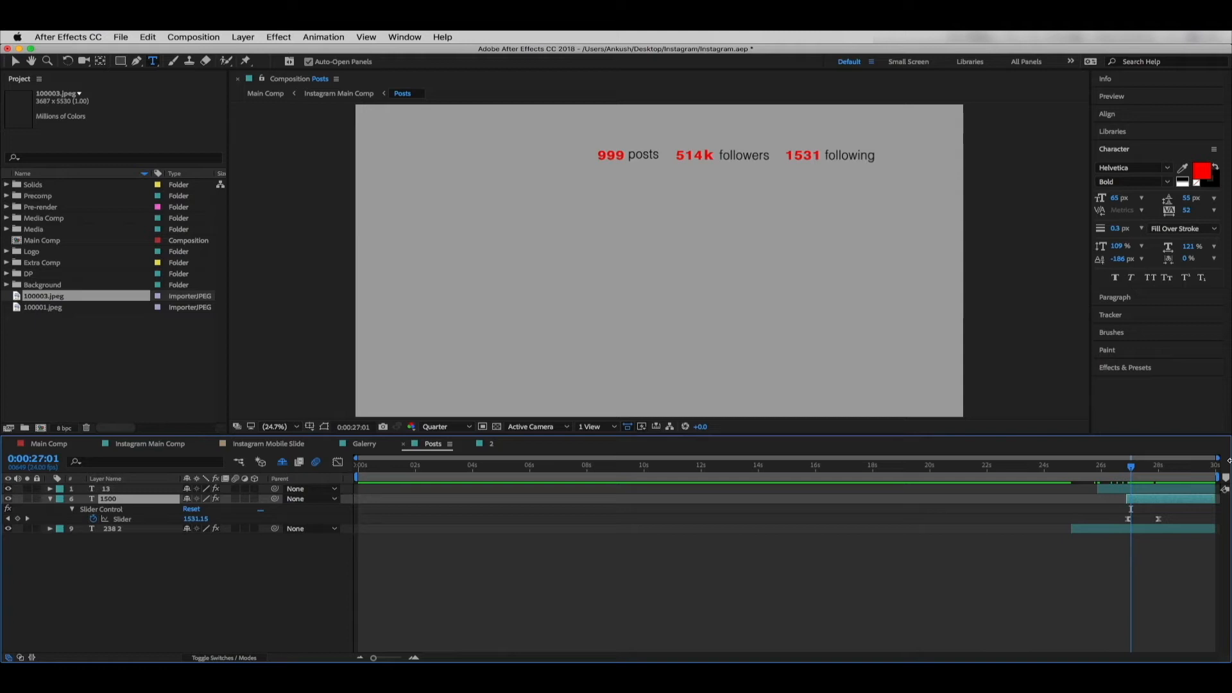
{"action": "left_click_drag", "start_coordinate": [1131, 467], "coordinate": [1128, 470]}
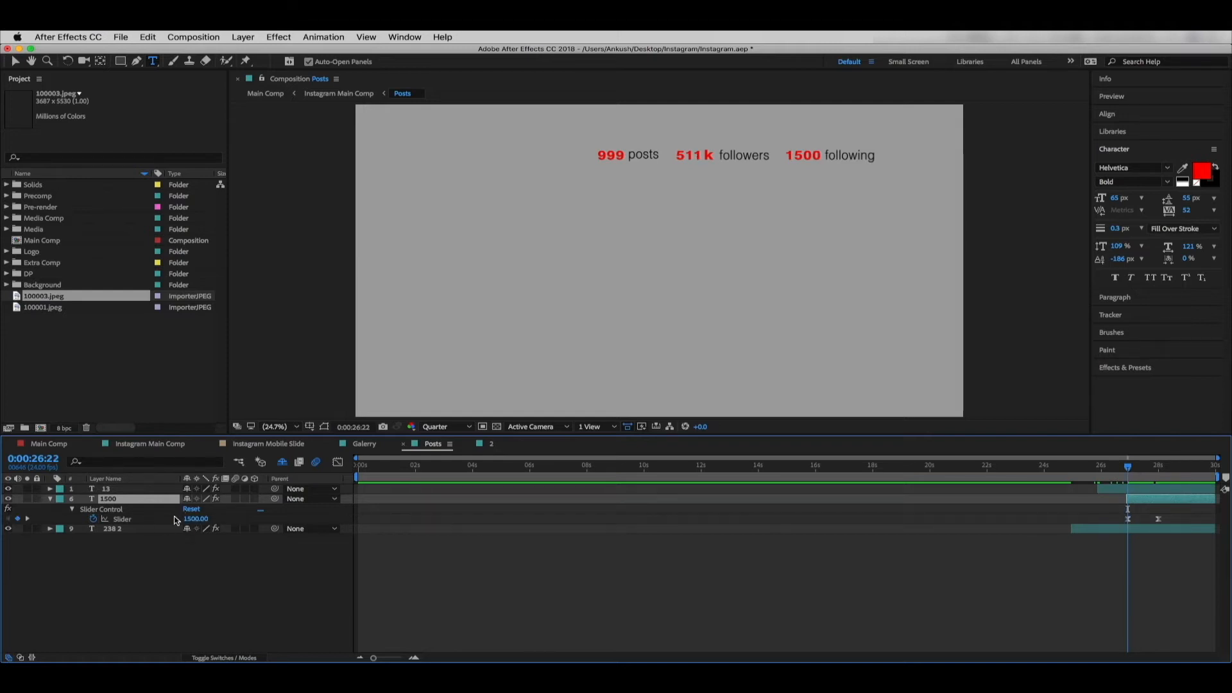
{"action": "left_click", "coordinate": [1128, 519]}
{"action": "left_click", "coordinate": [196, 519]}
{"action": "type", "text": "25"}
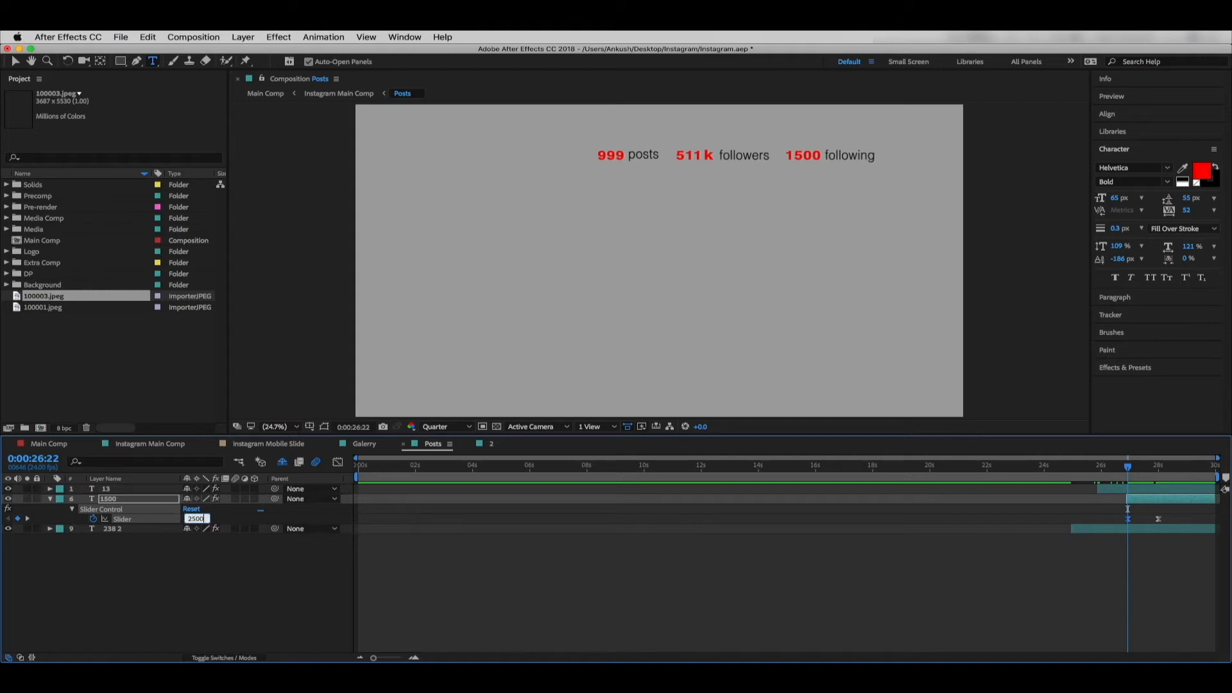
{"action": "type", "text": "00"}
{"action": "key", "text": "Return"}
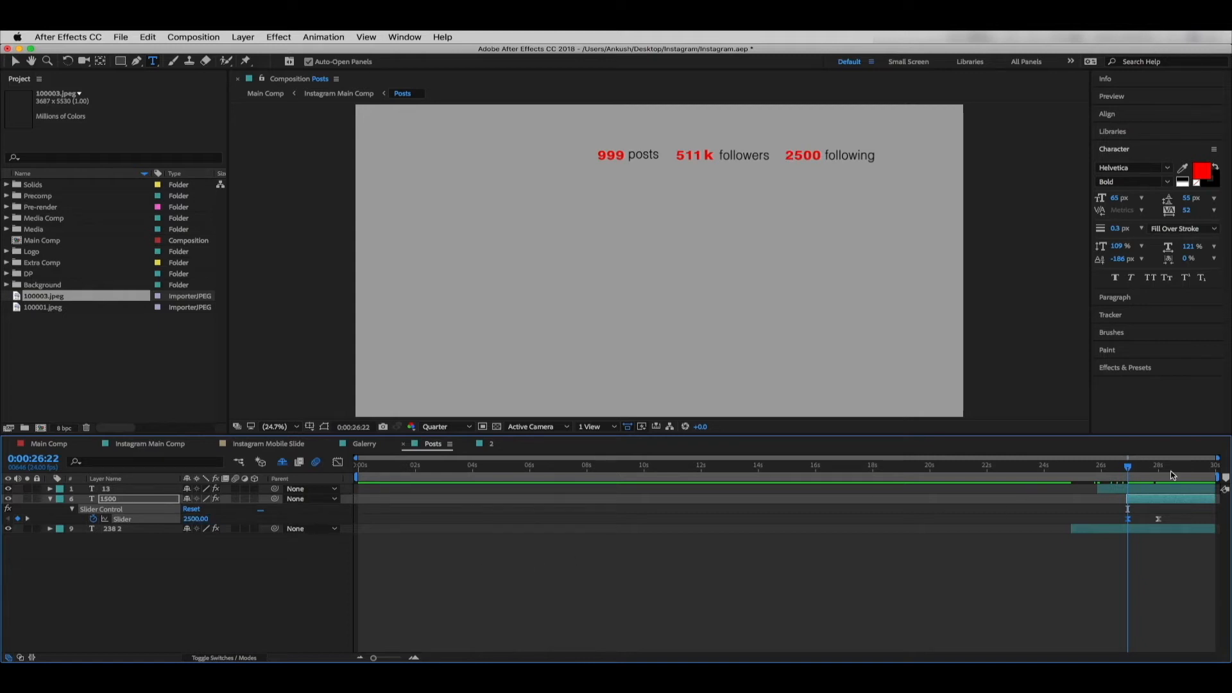
Step: Set the 1500 layer's Slider to 9999 at the 0:00:28:00 keyframe
{"action": "left_click_drag", "start_coordinate": [1128, 467], "coordinate": [1160, 469]}
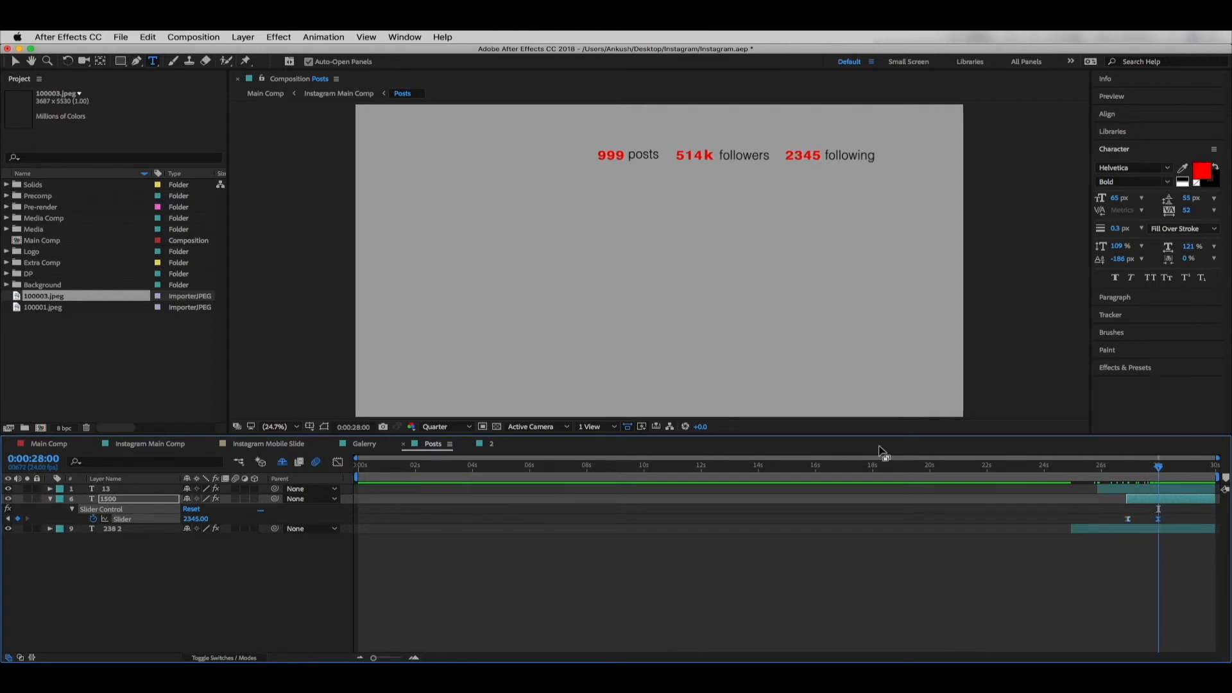
{"action": "left_click", "coordinate": [196, 518]}
{"action": "type", "text": "9999"}
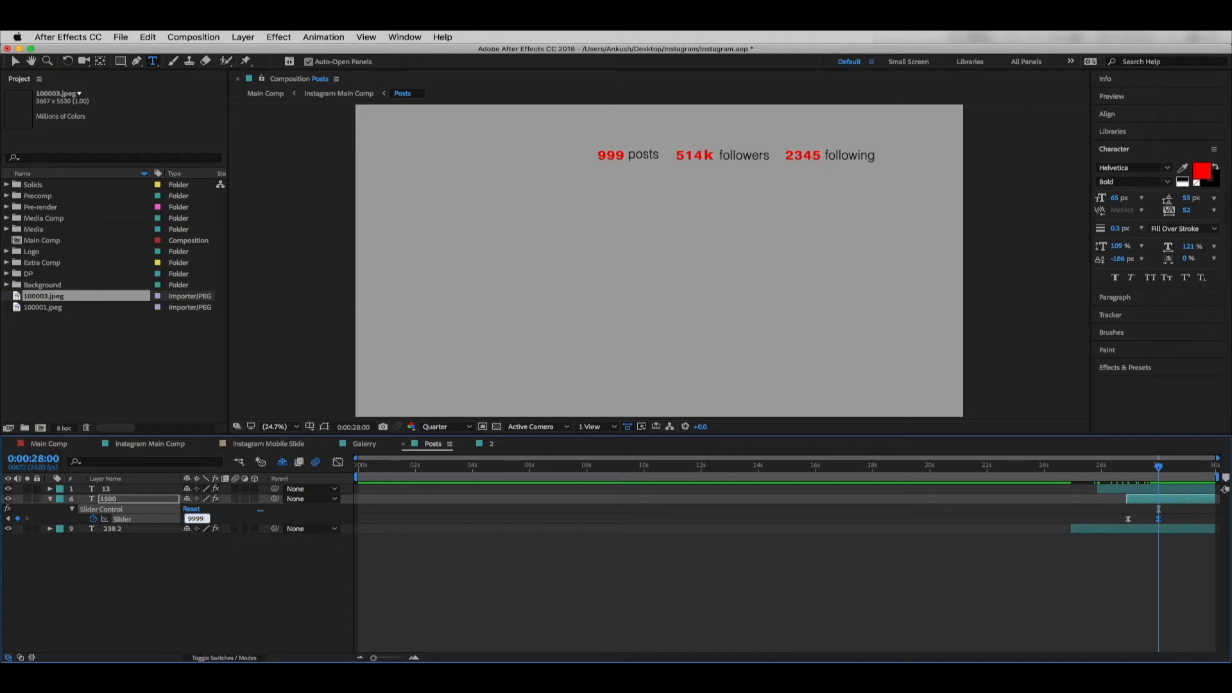
{"action": "key", "text": "Return"}
Step: Undo the Slider value changes on the 1500 layer and save the project with the layer collapsed
{"action": "mouse_move", "coordinate": [1158, 473]}
{"action": "left_mouse_down"}
{"action": "mouse_move", "coordinate": [1126, 476]}
{"action": "mouse_move", "coordinate": [1168, 482]}
{"action": "left_mouse_up"}
{"action": "key", "text": "j"}
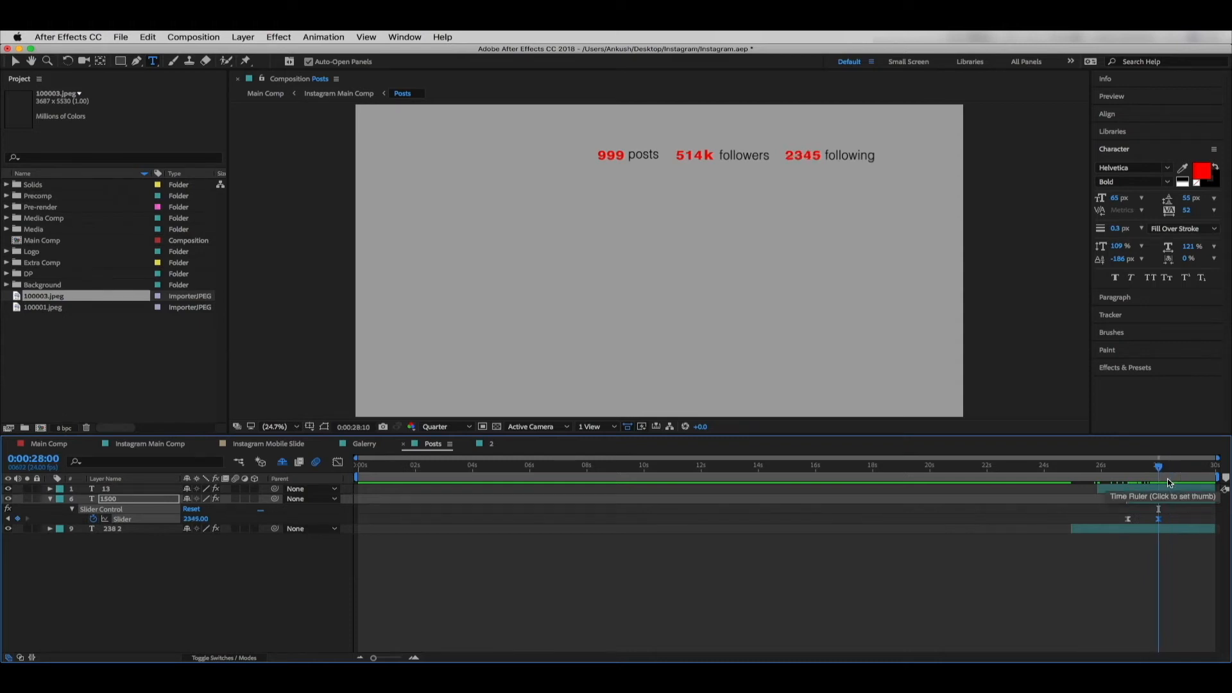
{"action": "key", "text": "j"}
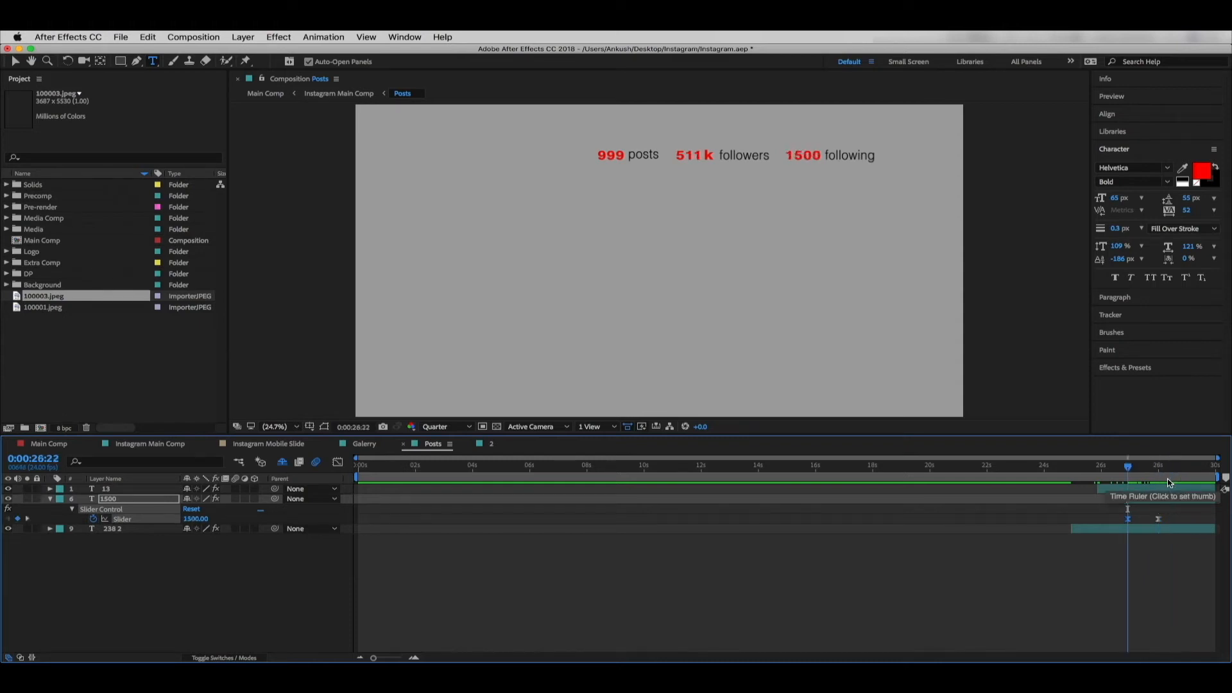
{"action": "left_click", "coordinate": [50, 499]}
{"action": "key", "text": "super+s"}
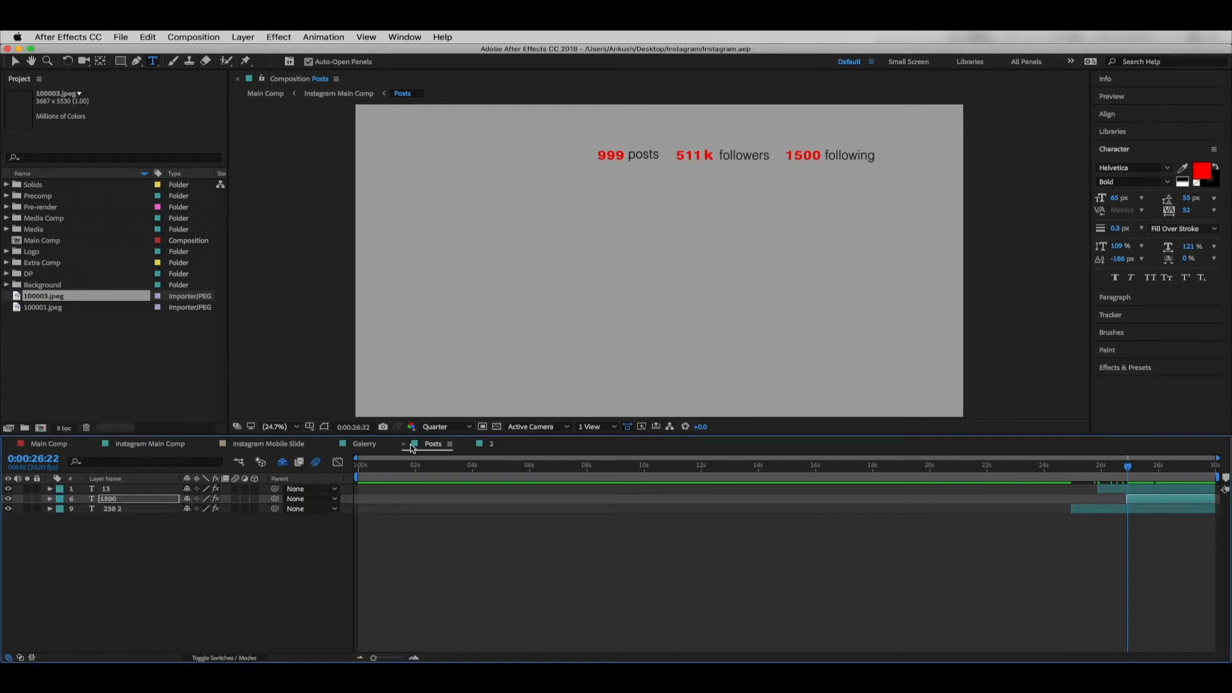
Step: Close the Posts comp and select the Profile Name text layer in Instagram Main Comp
{"action": "left_click", "coordinate": [404, 444]}
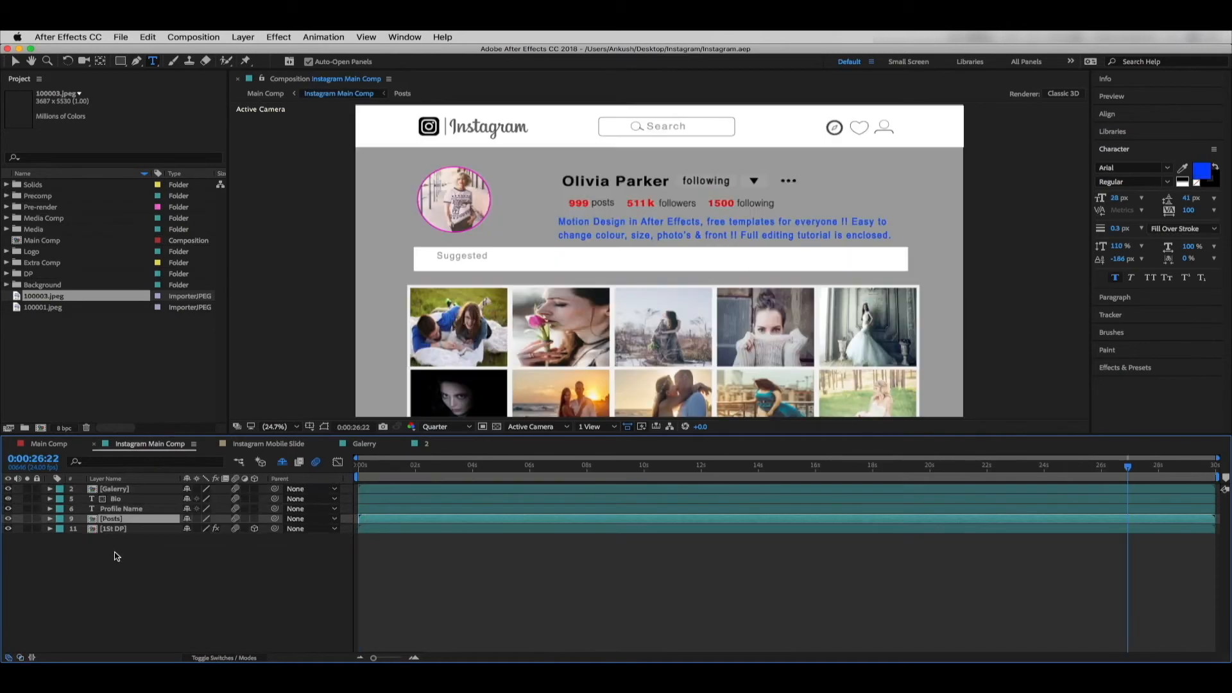
{"action": "left_click", "coordinate": [116, 508]}
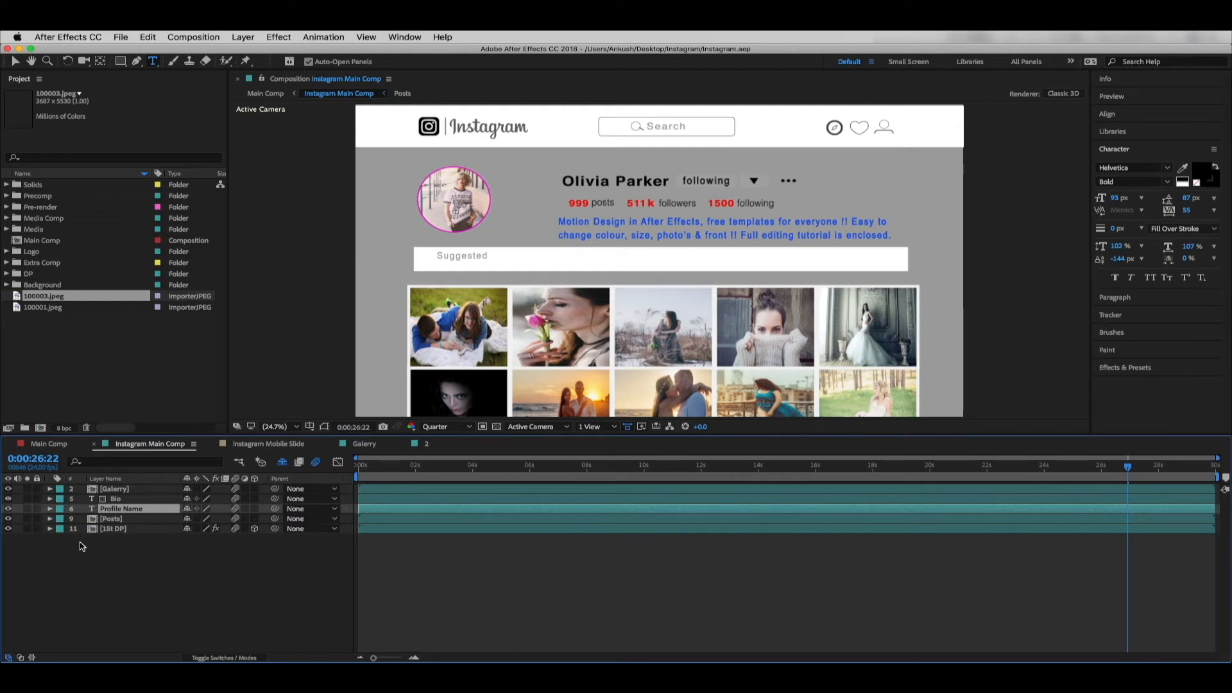
Step: Try a font size of 85 px on the Profile Name text
{"action": "double_click", "coordinate": [123, 510]}
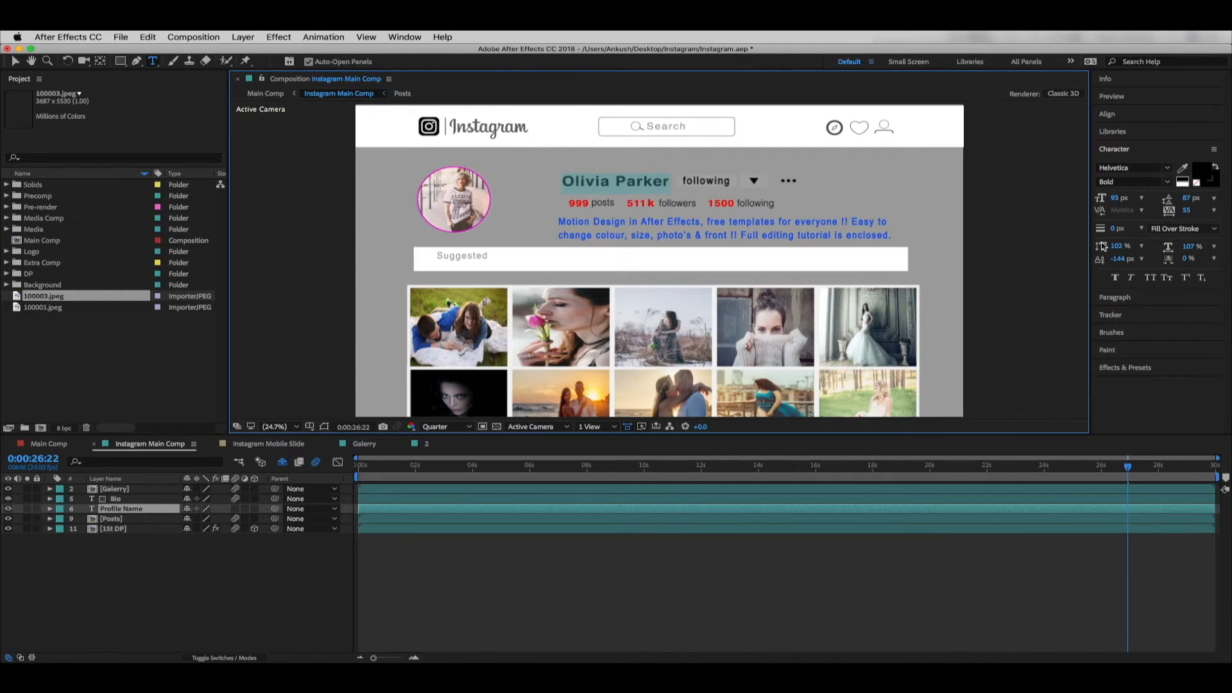
{"action": "mouse_move", "coordinate": [1116, 203]}
{"action": "left_mouse_down"}
{"action": "mouse_move", "coordinate": [1098, 198]}
{"action": "mouse_move", "coordinate": [1119, 204]}
{"action": "left_mouse_up"}
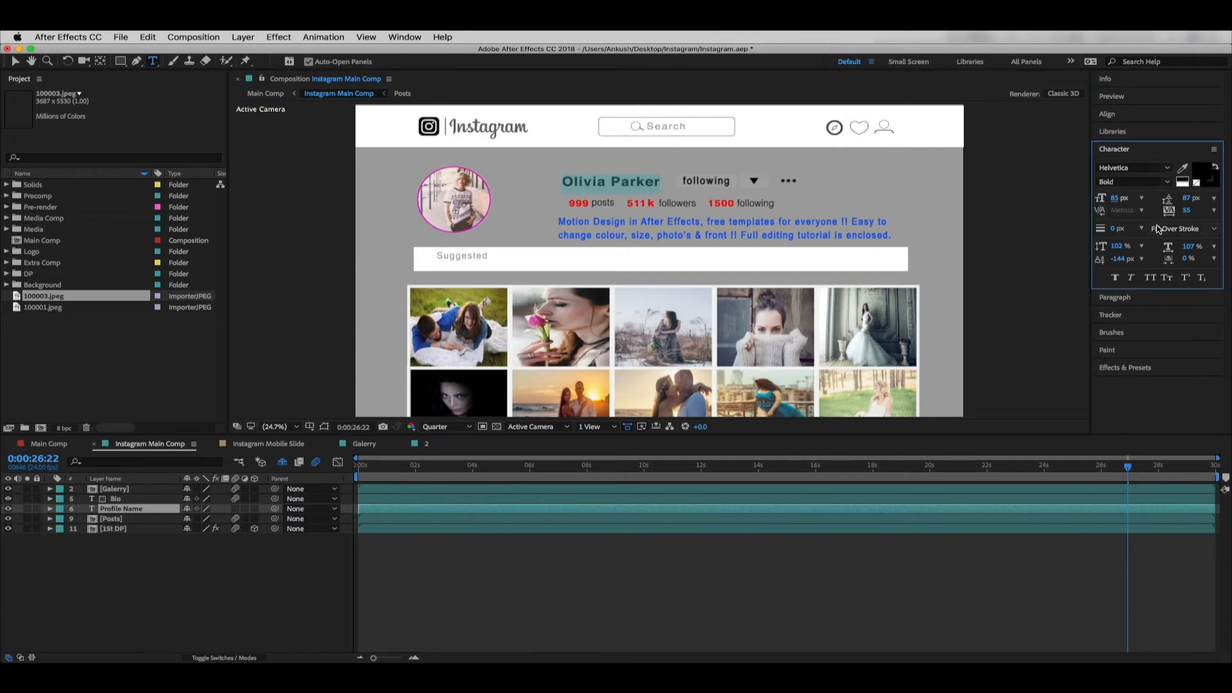
{"action": "left_click", "coordinate": [103, 562]}
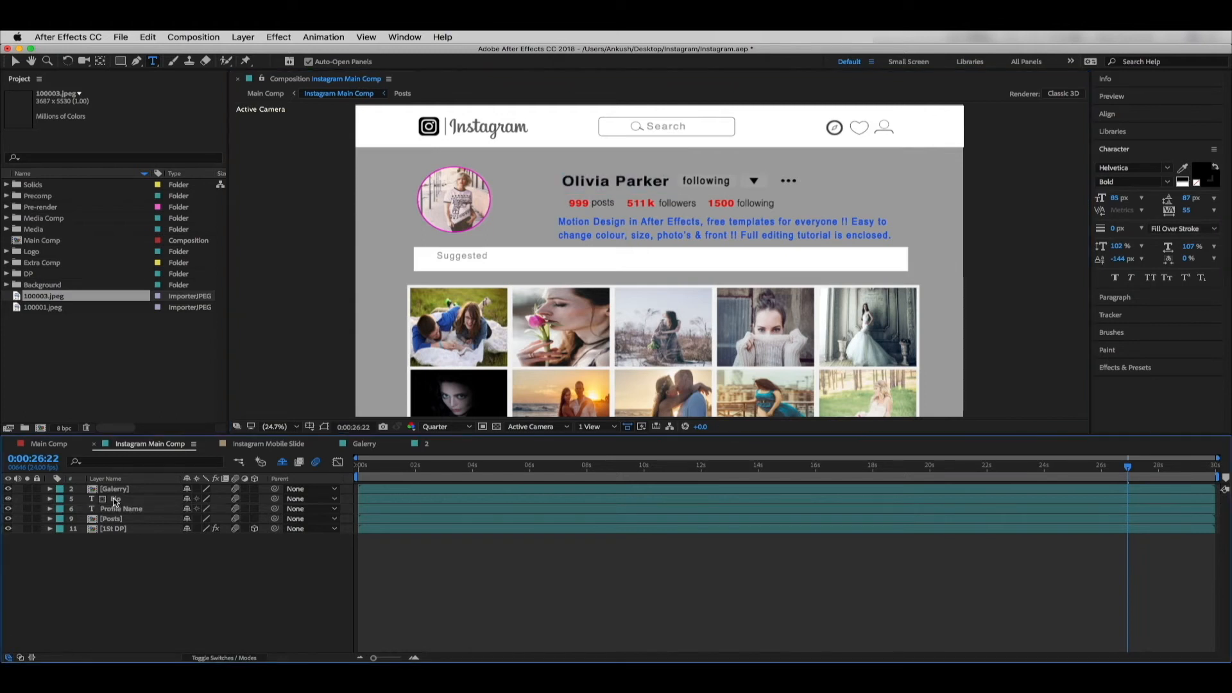
Step: Try a font size of 40 px on the Bio text
{"action": "left_click", "coordinate": [114, 499]}
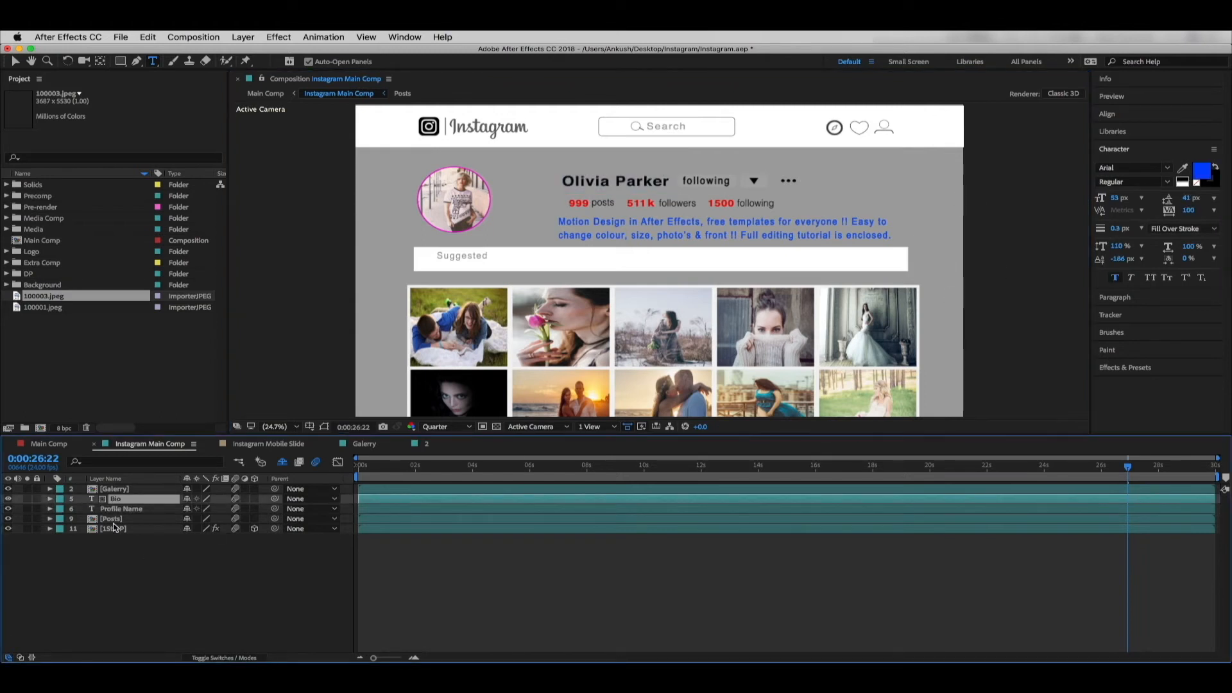
{"action": "double_click", "coordinate": [116, 499]}
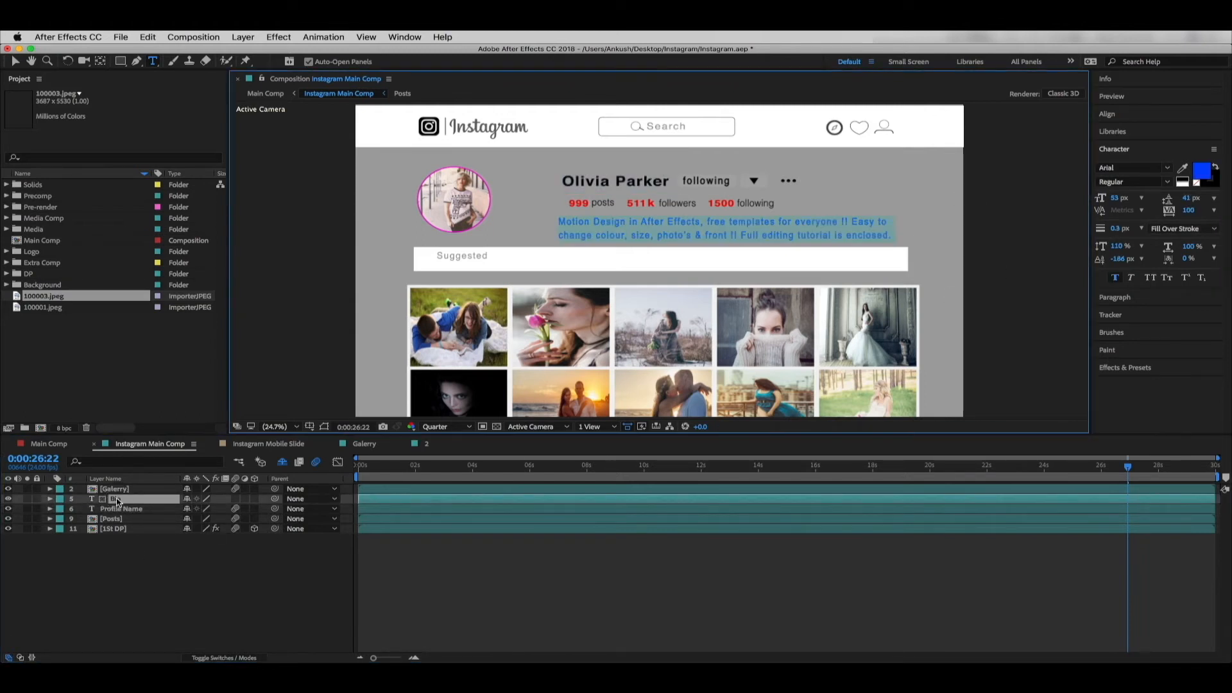
{"action": "left_click", "coordinate": [893, 235]}
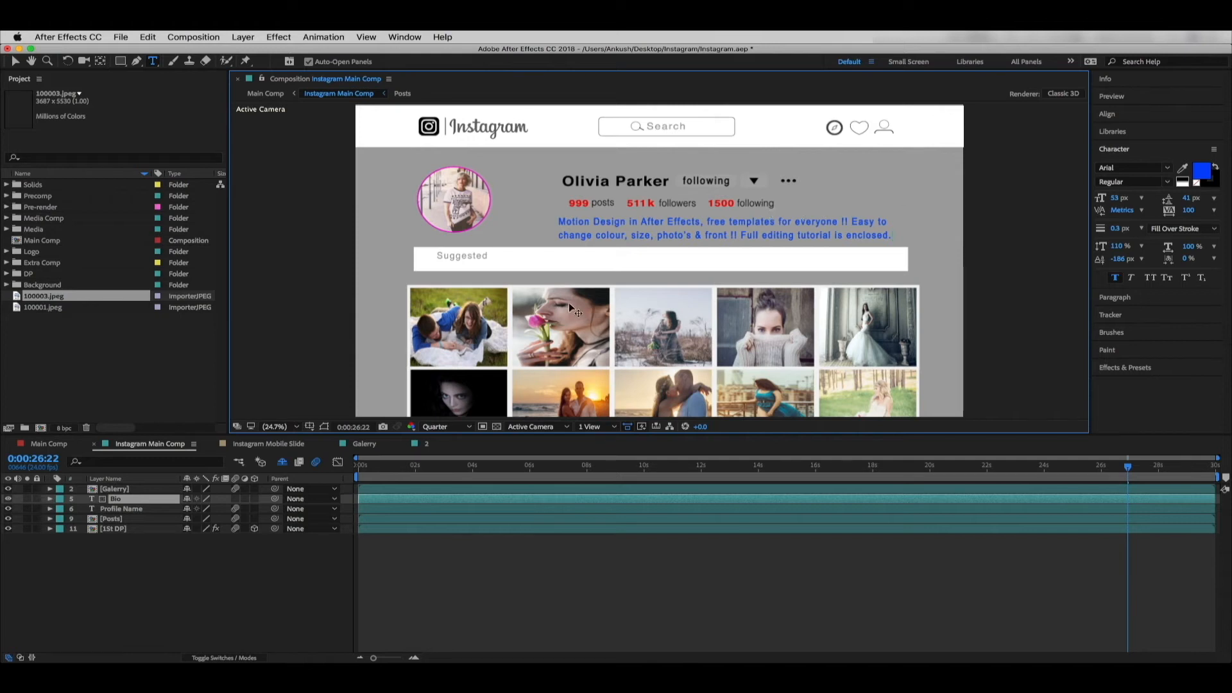
{"action": "double_click", "coordinate": [114, 499]}
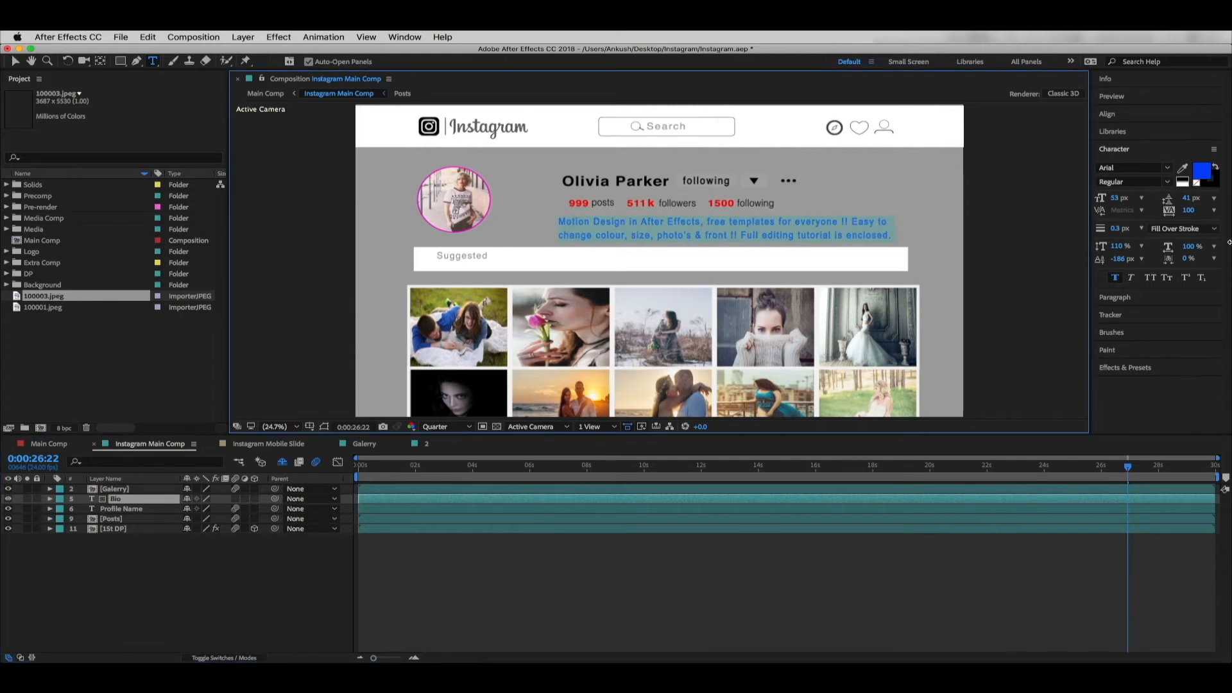
{"action": "left_click_drag", "start_coordinate": [1113, 202], "coordinate": [1109, 178]}
{"action": "left_click", "coordinate": [164, 587]}
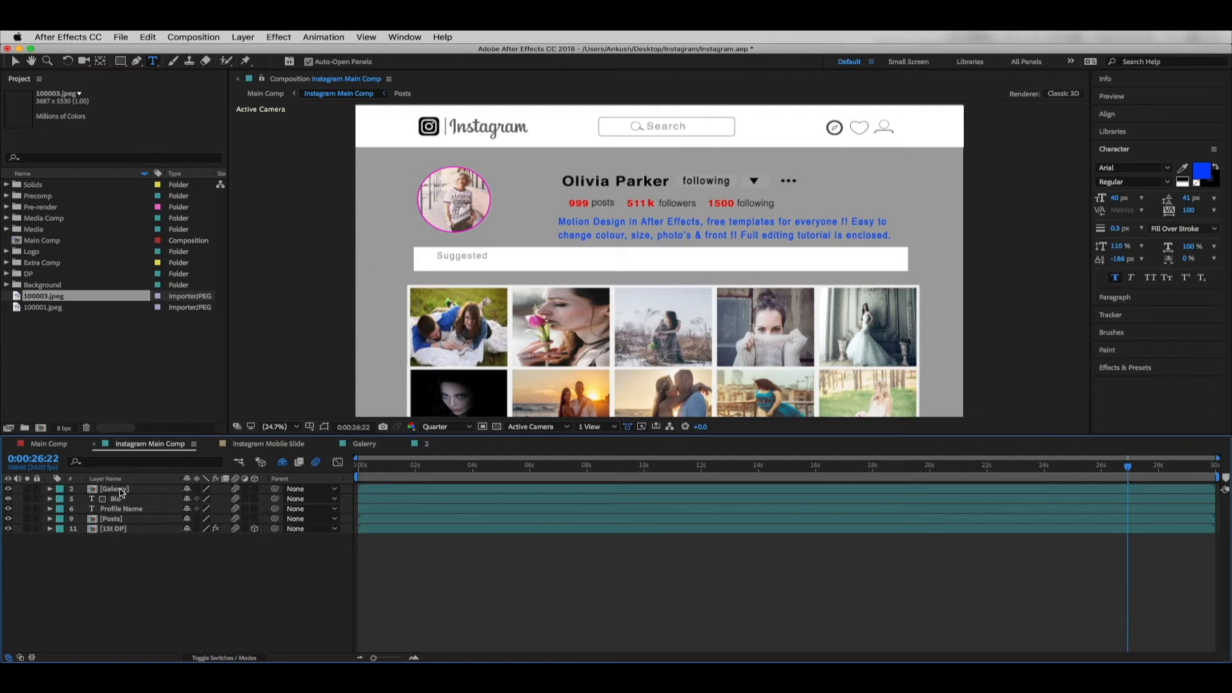
Step: Examine the Galerry comp and check how the photo grid appears in Main Comp at 0:00:50:06
{"action": "left_click", "coordinate": [367, 444]}
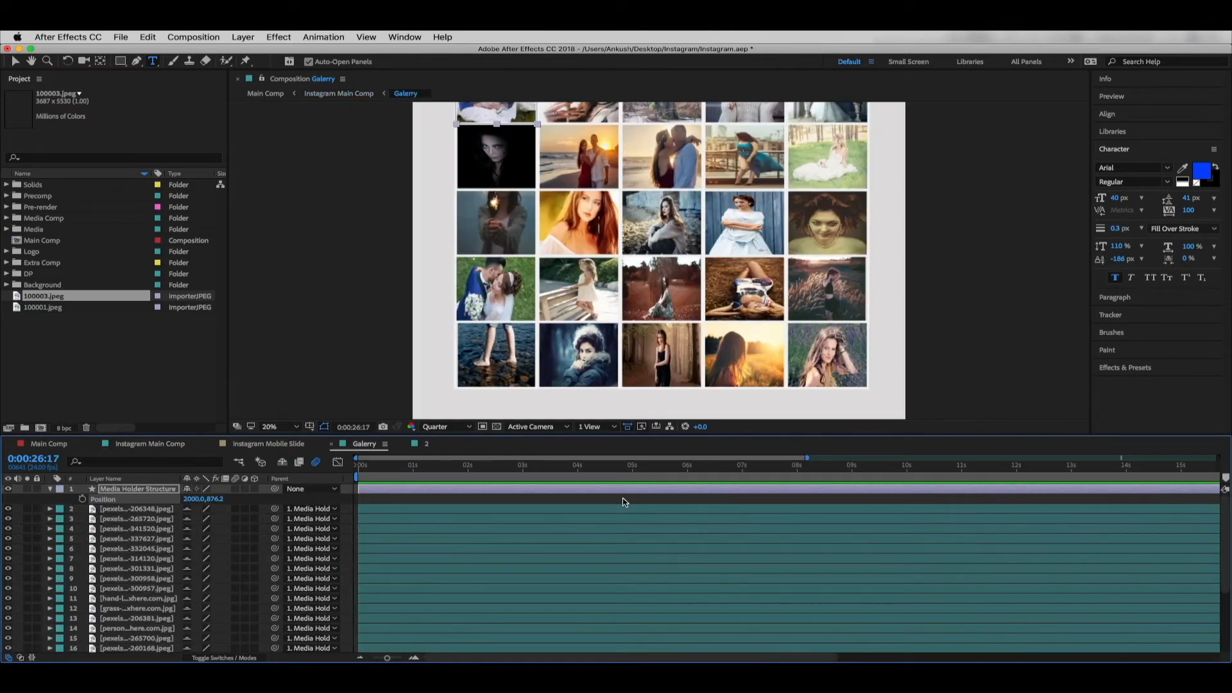
{"action": "key", "text": "space"}
{"action": "left_click", "coordinate": [51, 445]}
{"action": "left_click", "coordinate": [629, 470]}
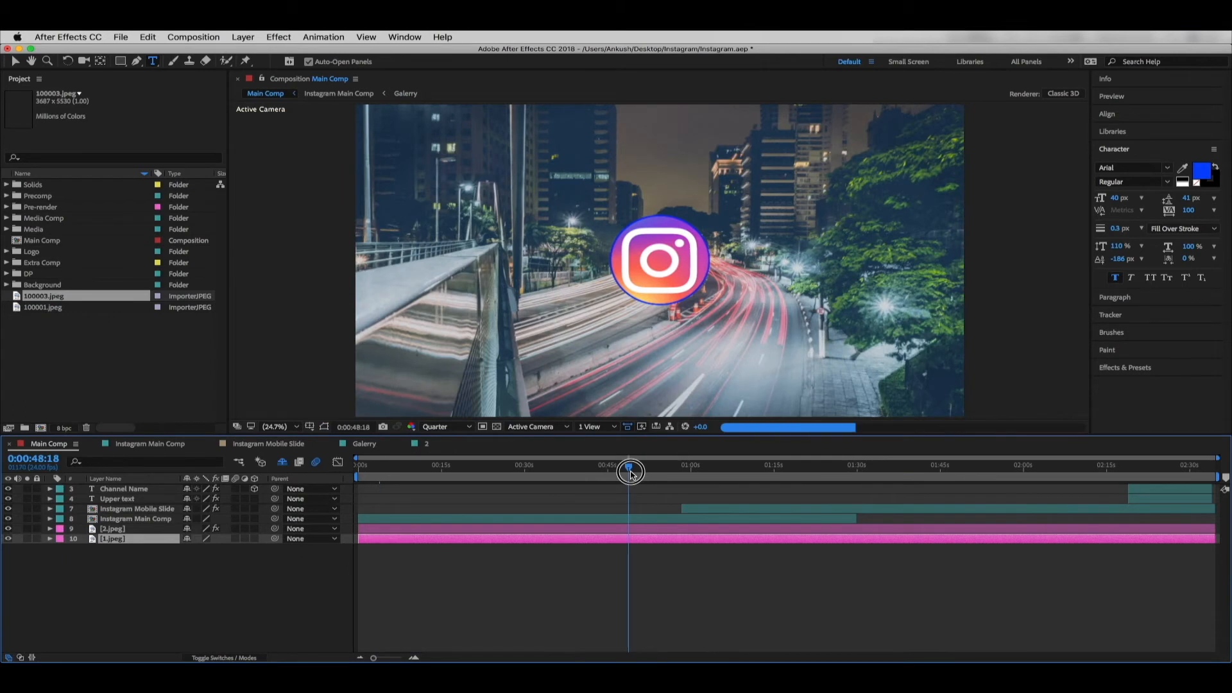
{"action": "left_click_drag", "start_coordinate": [630, 473], "coordinate": [640, 469]}
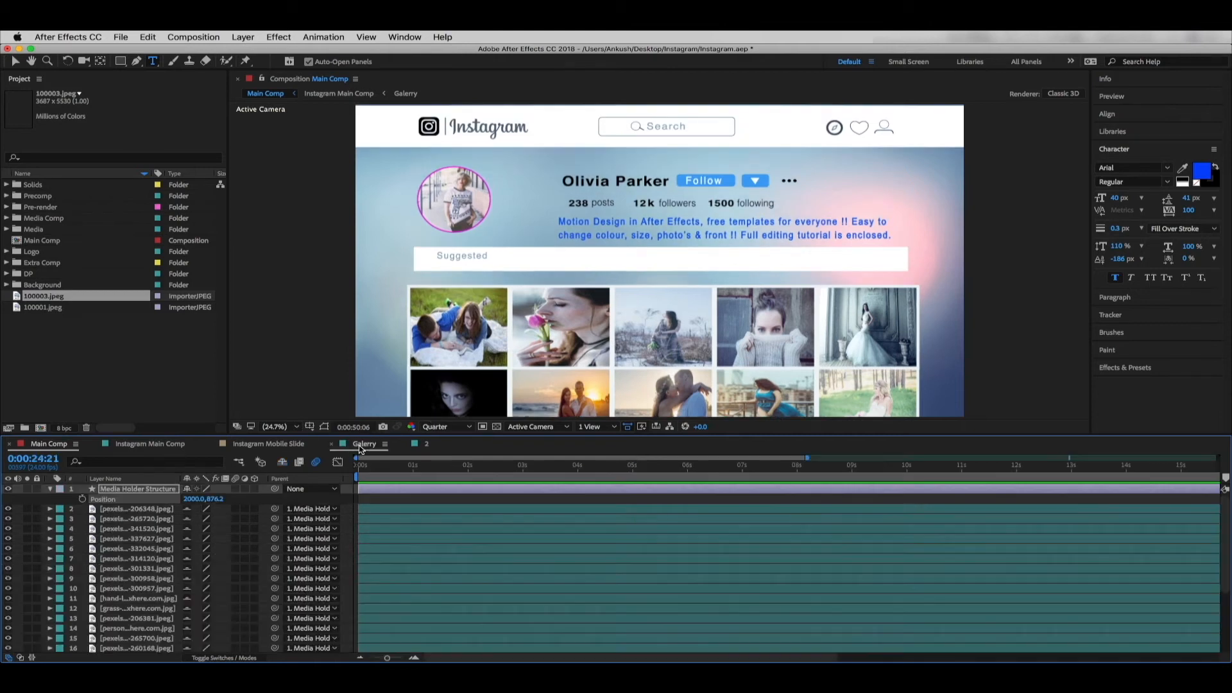
Step: Shift the Media Holder Structure layer in the Galerry comp to a Y position of 1666.2 with the Selection tool active
{"action": "left_click", "coordinate": [364, 443]}
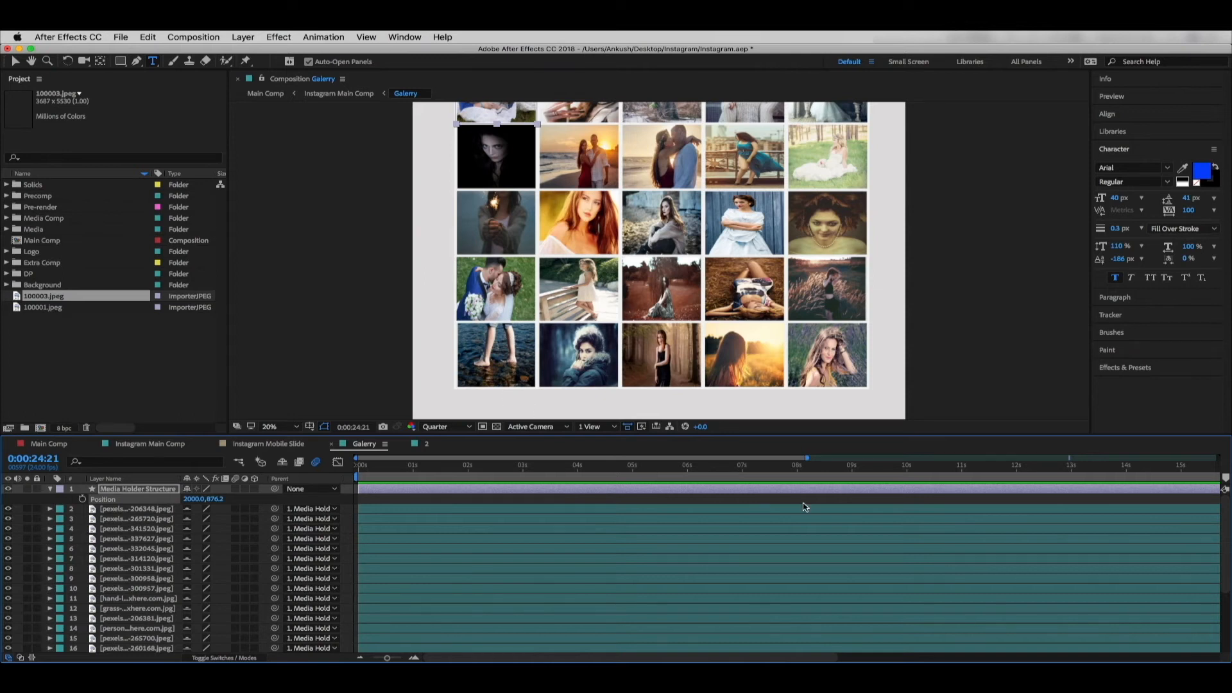
{"action": "left_click", "coordinate": [15, 61]}
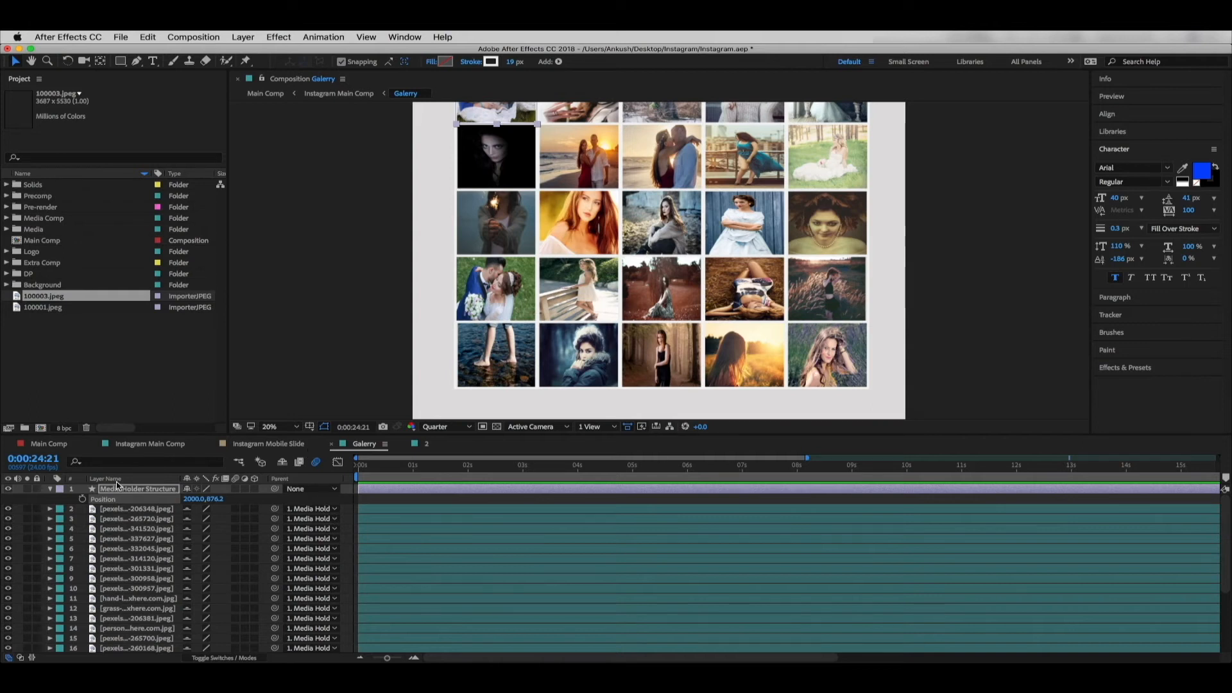
{"action": "left_click_drag", "start_coordinate": [224, 501], "coordinate": [360, 519]}
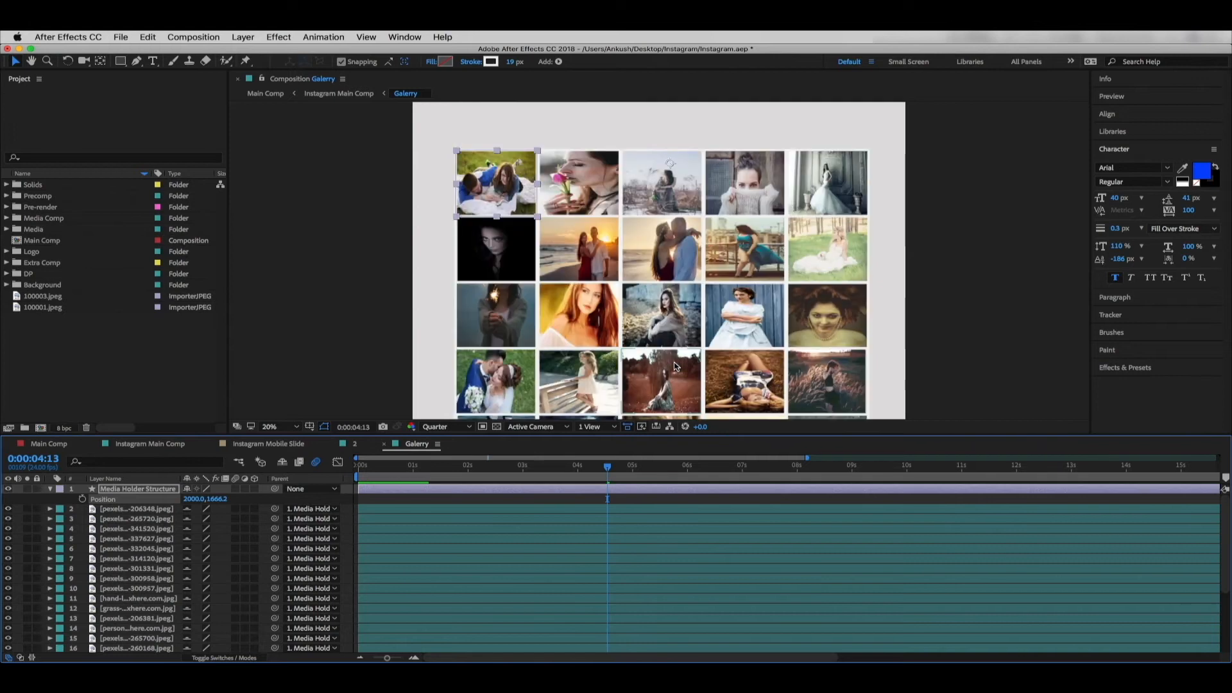
{"action": "left_click_drag", "start_coordinate": [216, 505], "coordinate": [207, 527]}
{"action": "key", "text": "space"}
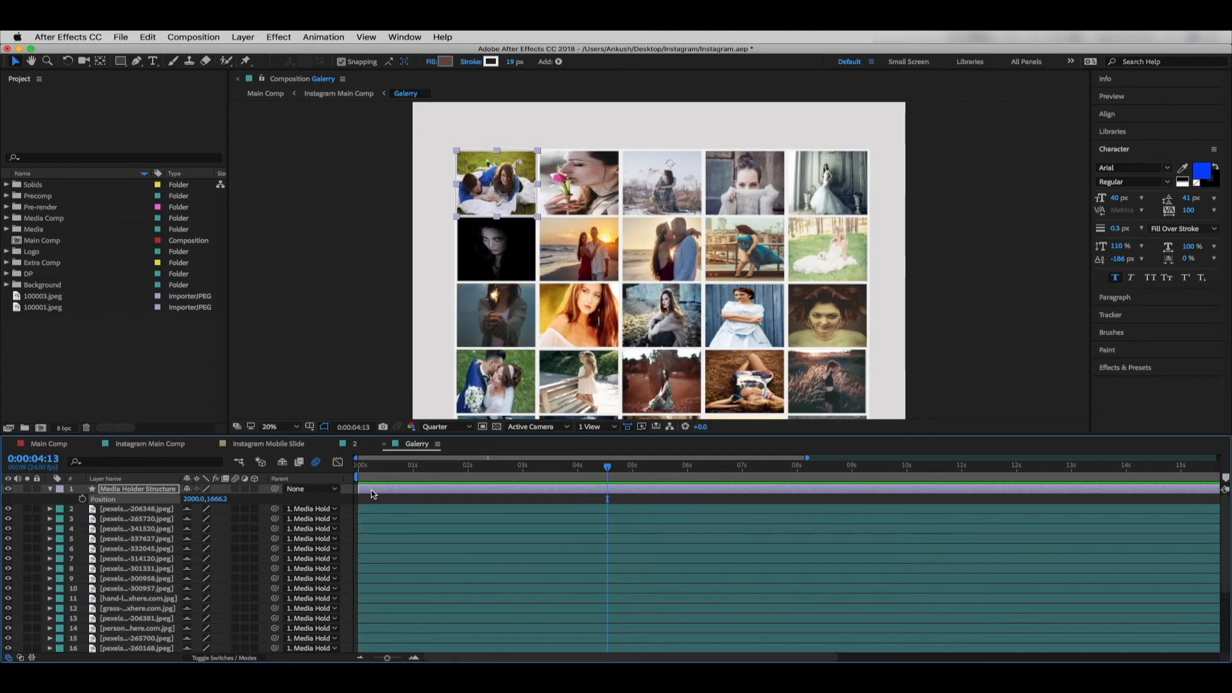
Step: Set the Media Holder Structure layer's Y position to 876.2
{"action": "left_click", "coordinate": [220, 499]}
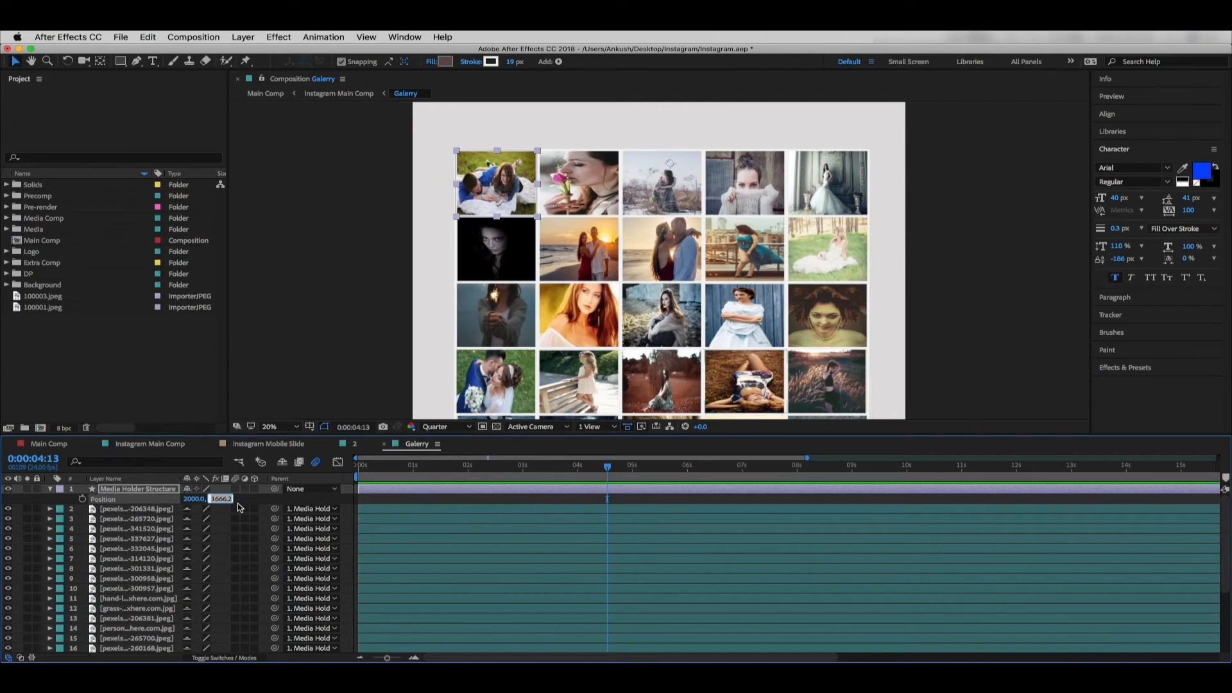
{"action": "type", "text": "876.2"}
{"action": "key", "text": "Return"}
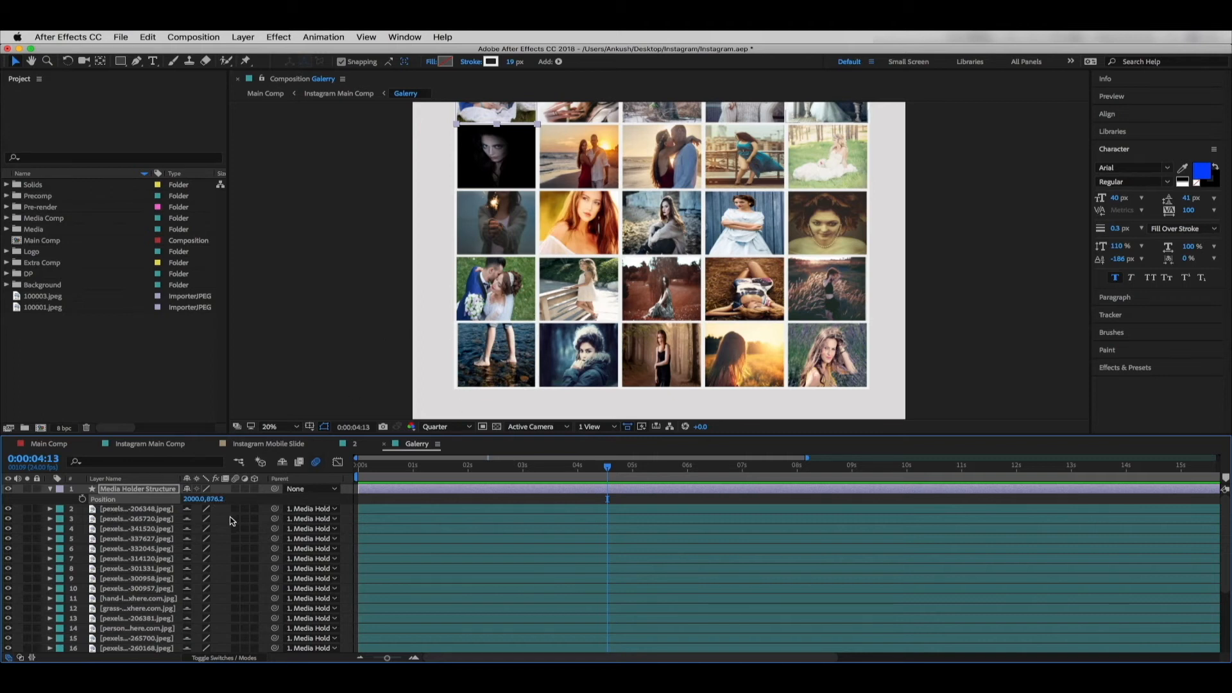
Step: Move the Media Holder Structure layer to a Y position of 1766.2 and check Main Comp at 0:00:50:17
{"action": "left_click_drag", "start_coordinate": [211, 498], "coordinate": [263, 503]}
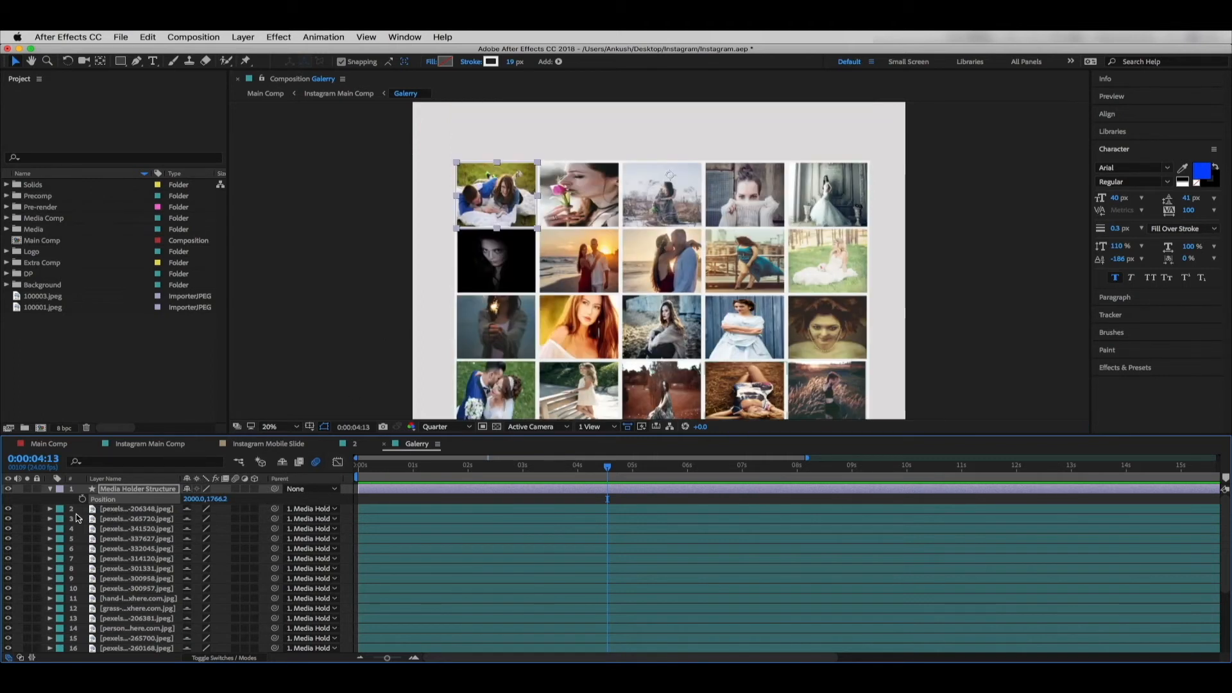
{"action": "left_click", "coordinate": [49, 444]}
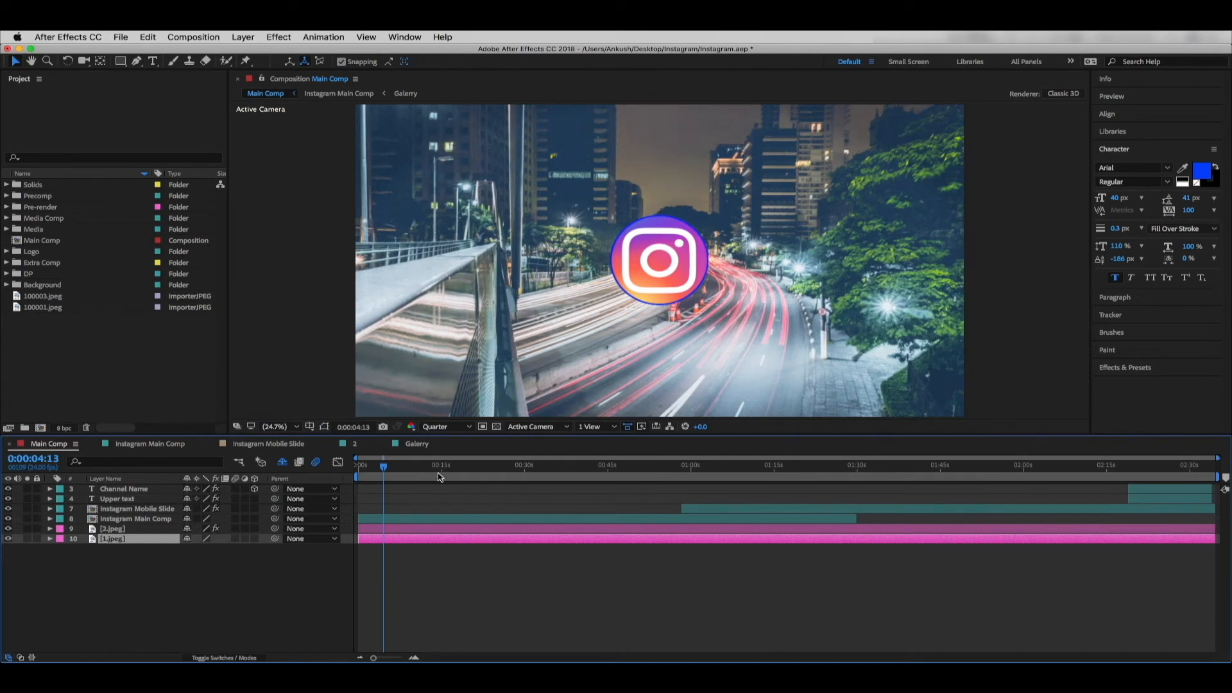
{"action": "left_click_drag", "start_coordinate": [385, 472], "coordinate": [639, 482]}
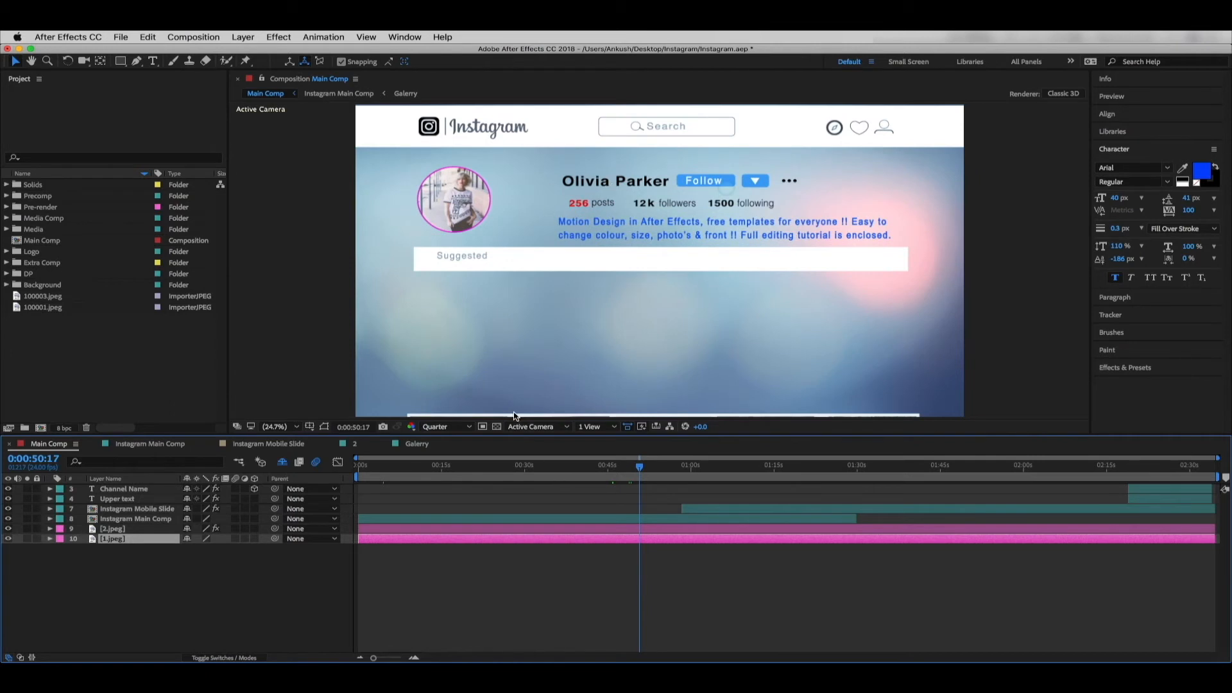
Step: Reopen the Galerry comp and shift the Media Holder Structure layer's Y position to 876.2 and finally to 1576.2
{"action": "left_click", "coordinate": [397, 445]}
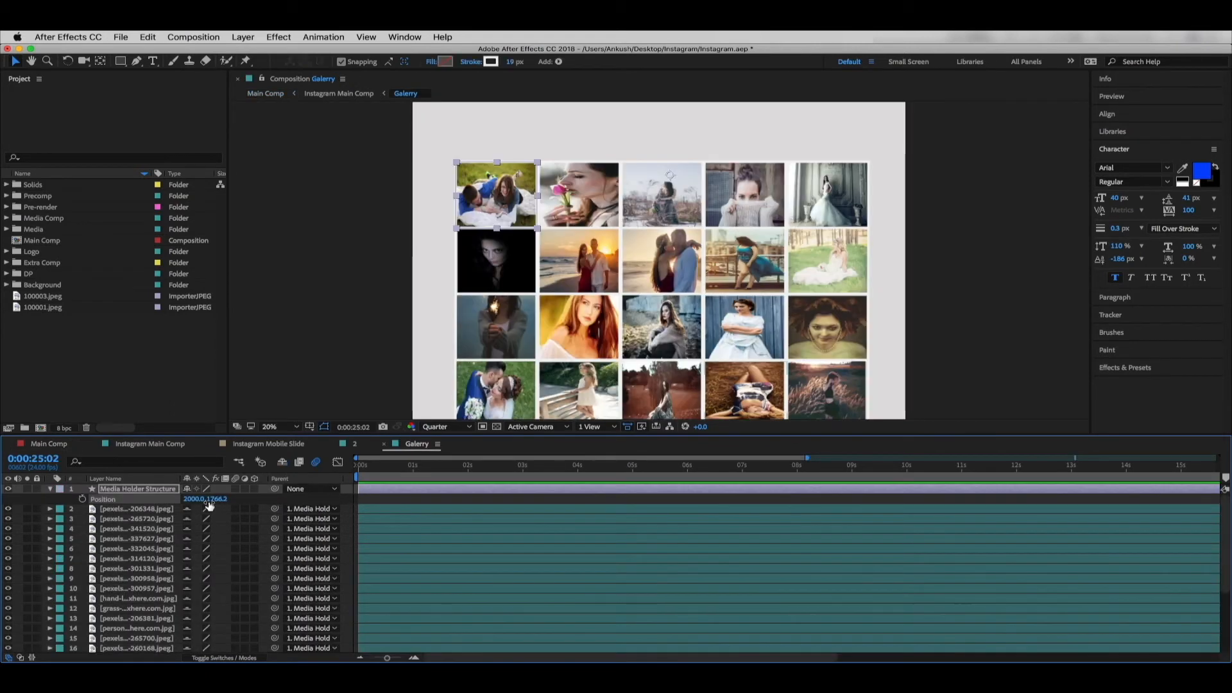
{"action": "type", "text": "876.2"}
{"action": "key", "text": "Return"}
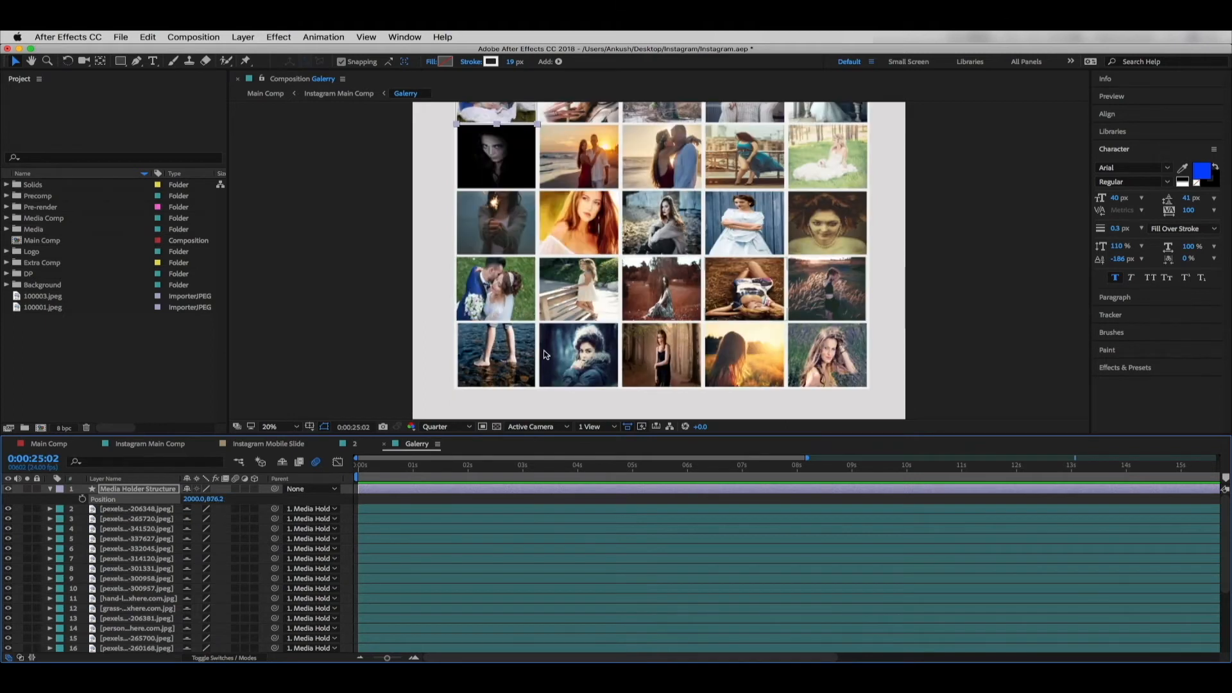
{"action": "left_click", "coordinate": [806, 114]}
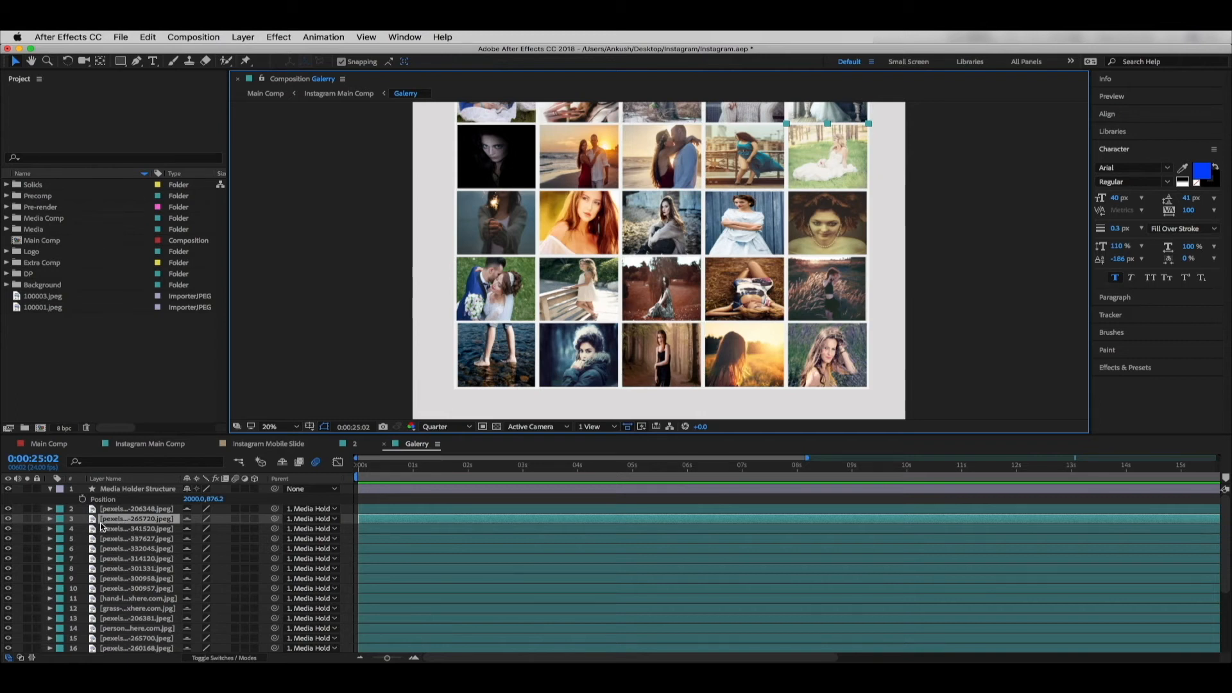
{"action": "left_click_drag", "start_coordinate": [215, 499], "coordinate": [254, 508]}
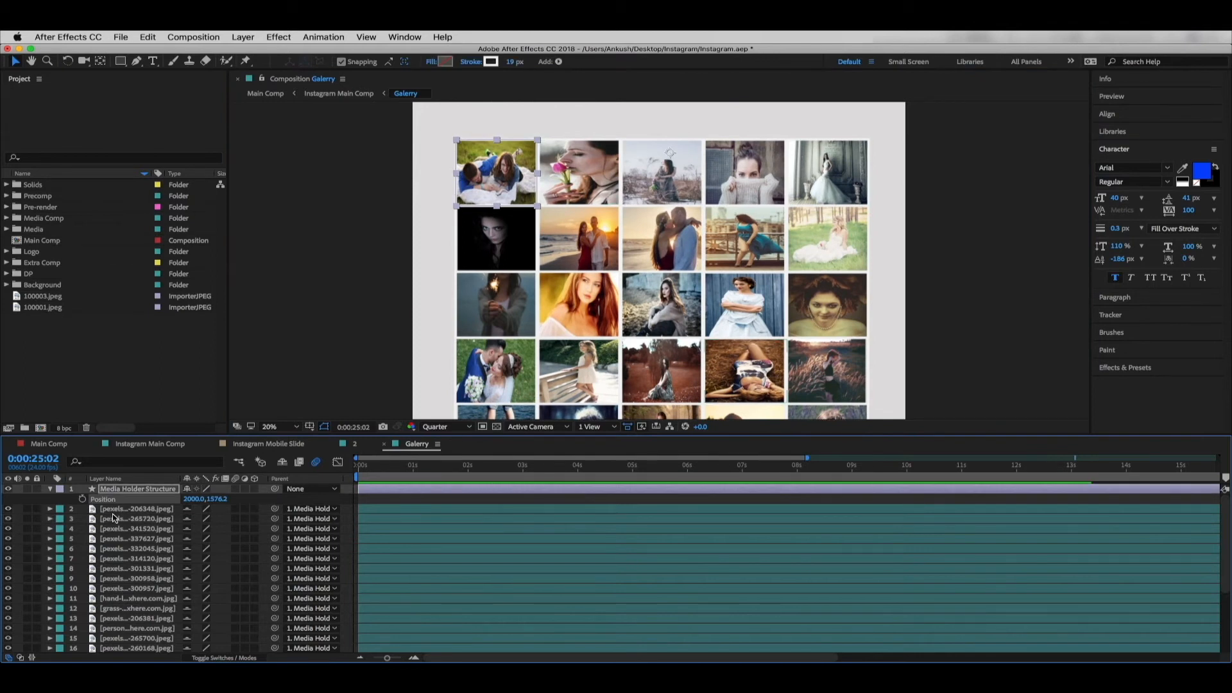
Step: Add 100003.jpeg to the Galerry comp directly beneath the Media Holder Structure layer and reveal its Scale and Position
{"action": "left_click", "coordinate": [132, 509]}
{"action": "left_click_drag", "start_coordinate": [40, 296], "coordinate": [106, 507]}
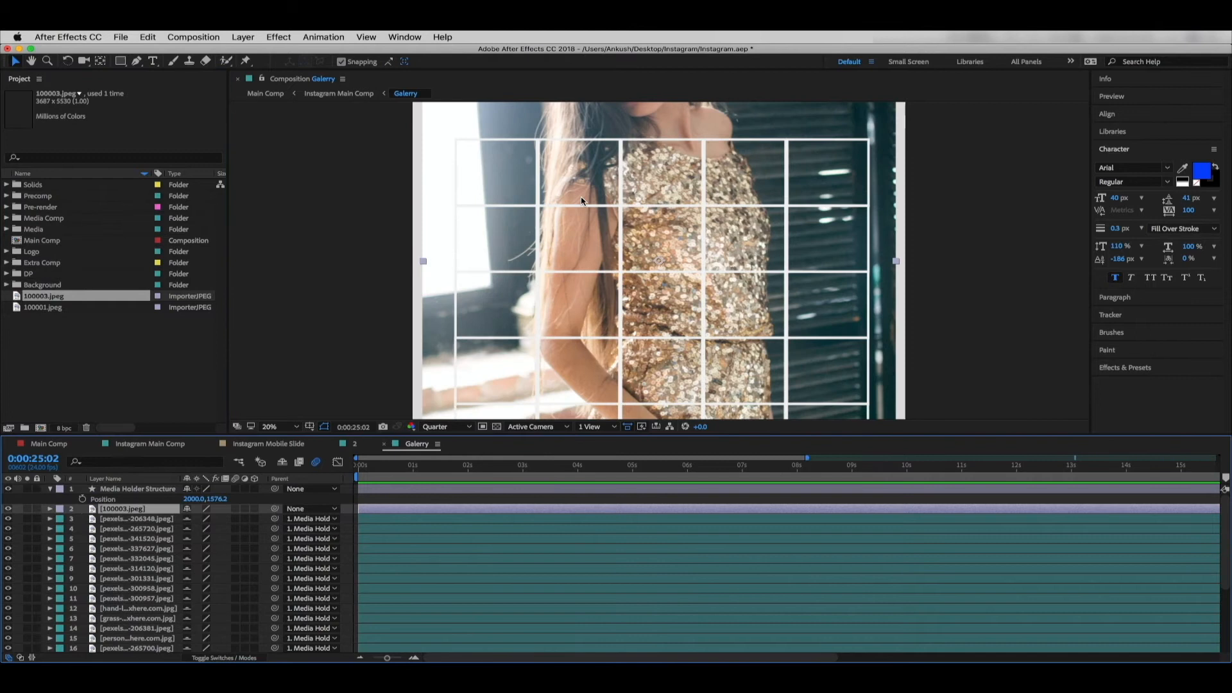
{"action": "key", "text": "s"}
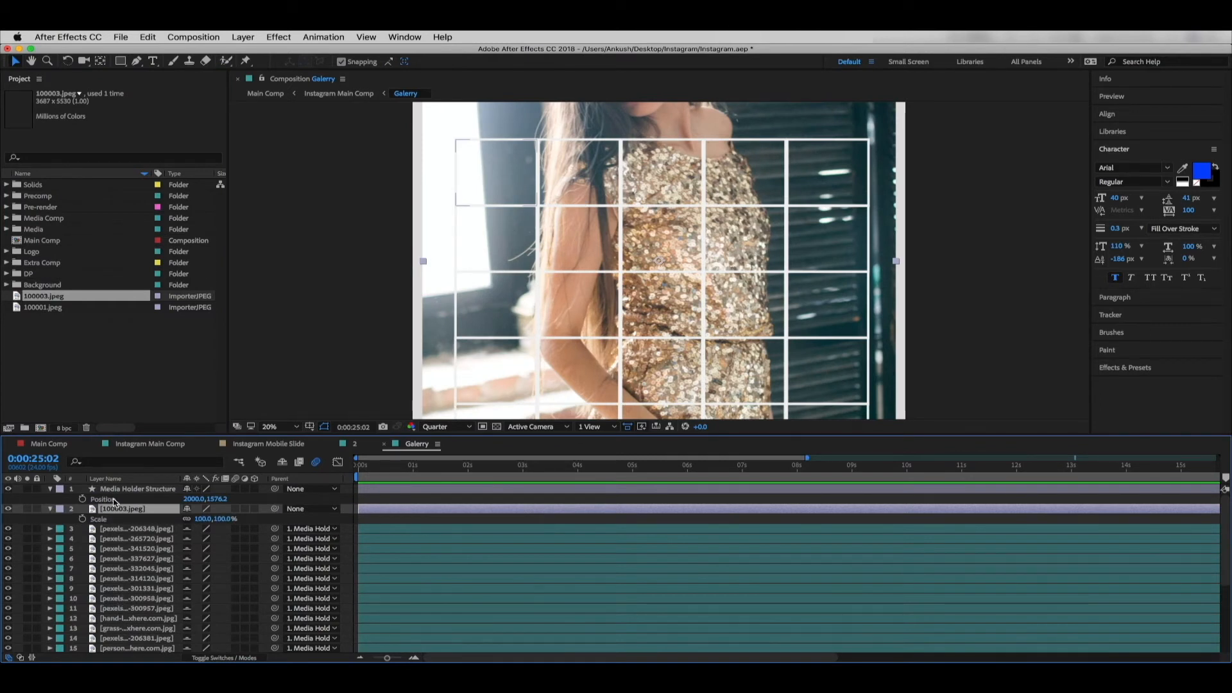
{"action": "key", "text": "shift+p"}
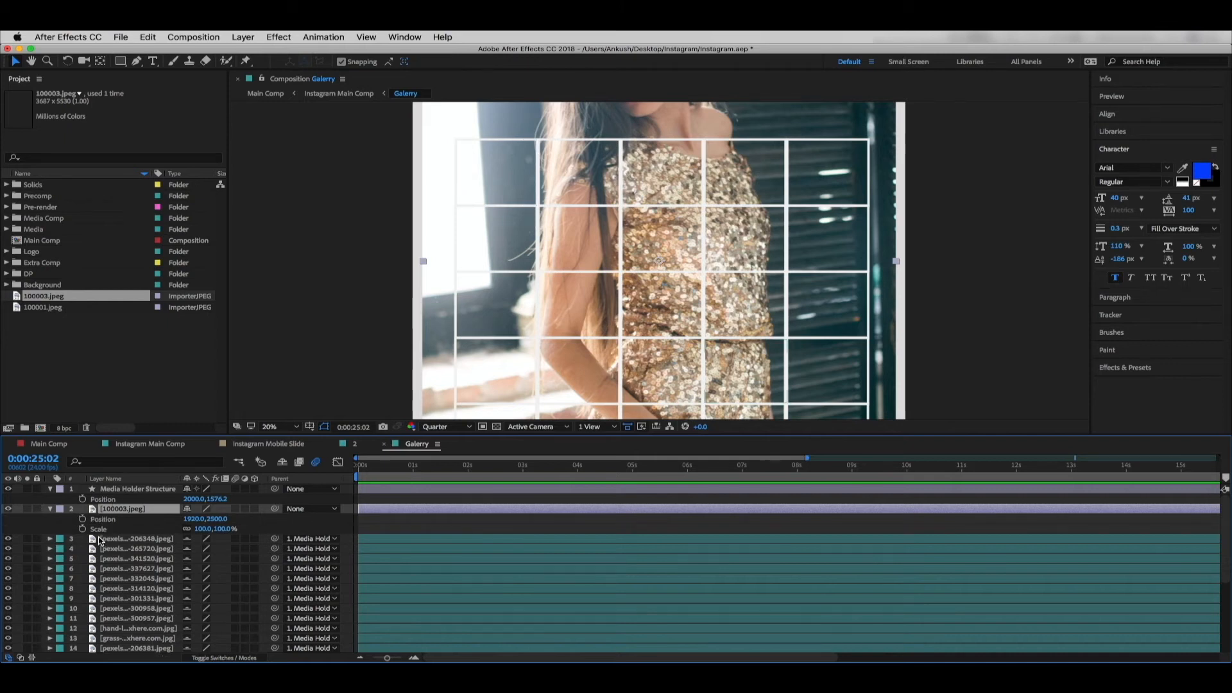
Step: Shrink 100003.jpeg to about 17.4 by 9.9% and fit it over the last photo of the top row, at position 3228, 1747
{"action": "left_click_drag", "start_coordinate": [206, 535], "coordinate": [165, 541]}
{"action": "left_click", "coordinate": [657, 212]}
{"action": "left_click_drag", "start_coordinate": [658, 214], "coordinate": [834, 180]}
{"action": "left_click_drag", "start_coordinate": [828, 136], "coordinate": [869, 174]}
{"action": "left_click", "coordinate": [891, 183]}
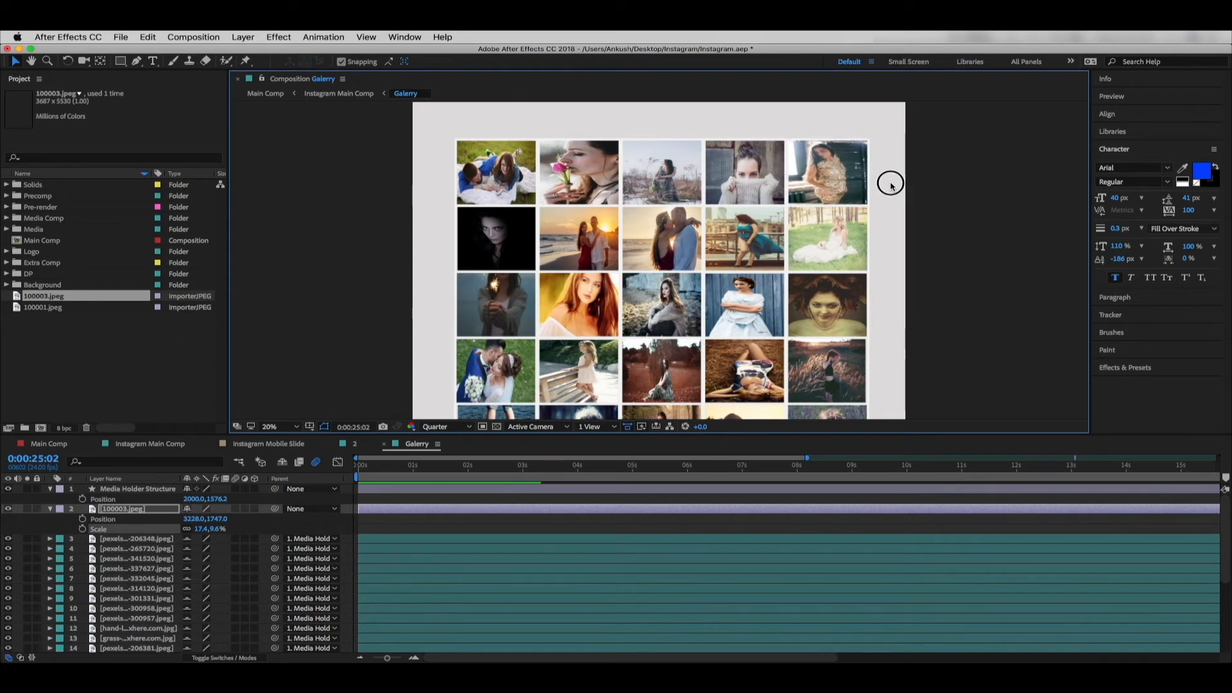
{"action": "left_click", "coordinate": [850, 192]}
{"action": "left_click_drag", "start_coordinate": [827, 205], "coordinate": [827, 207]}
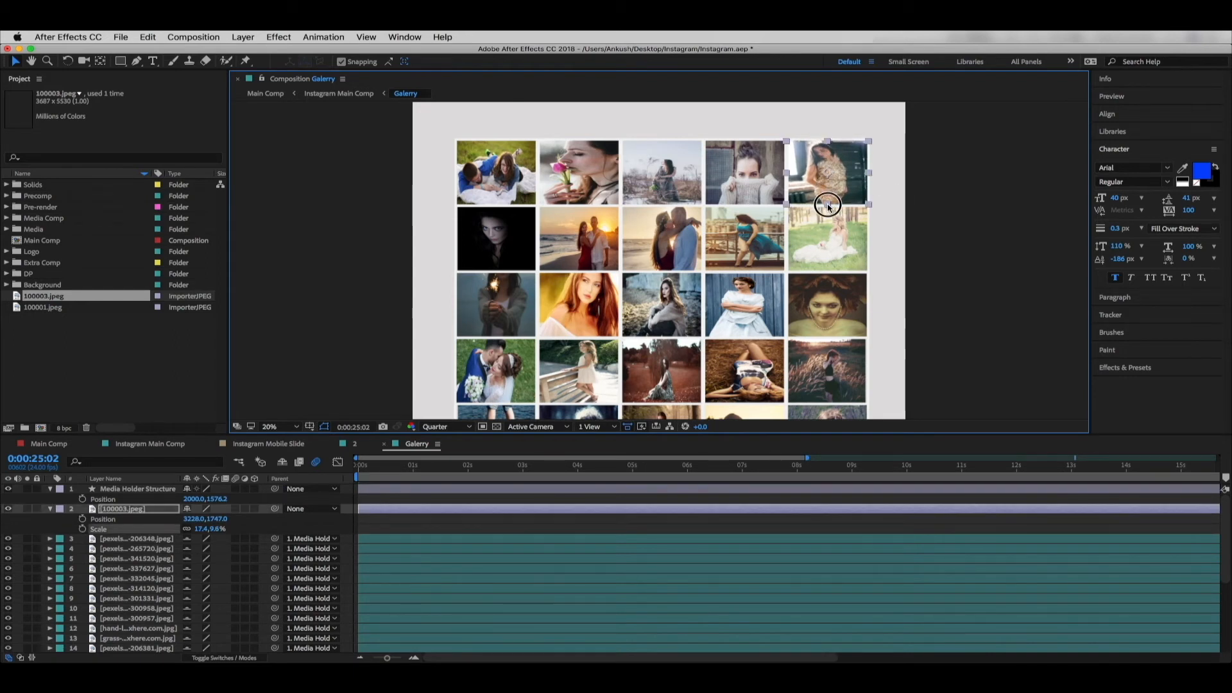
{"action": "left_click", "coordinate": [898, 199]}
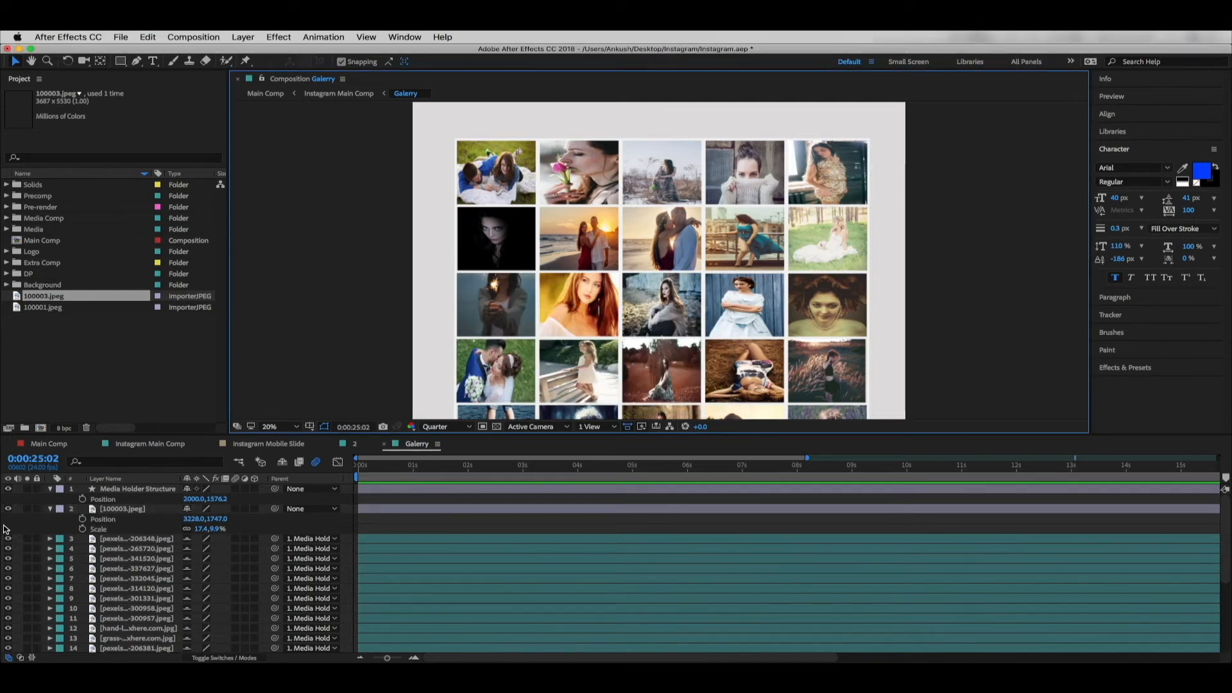
Step: Collapse the 100003.jpeg layer's properties and hide the photo layer ending in 206348.jpeg
{"action": "left_click", "coordinate": [50, 508]}
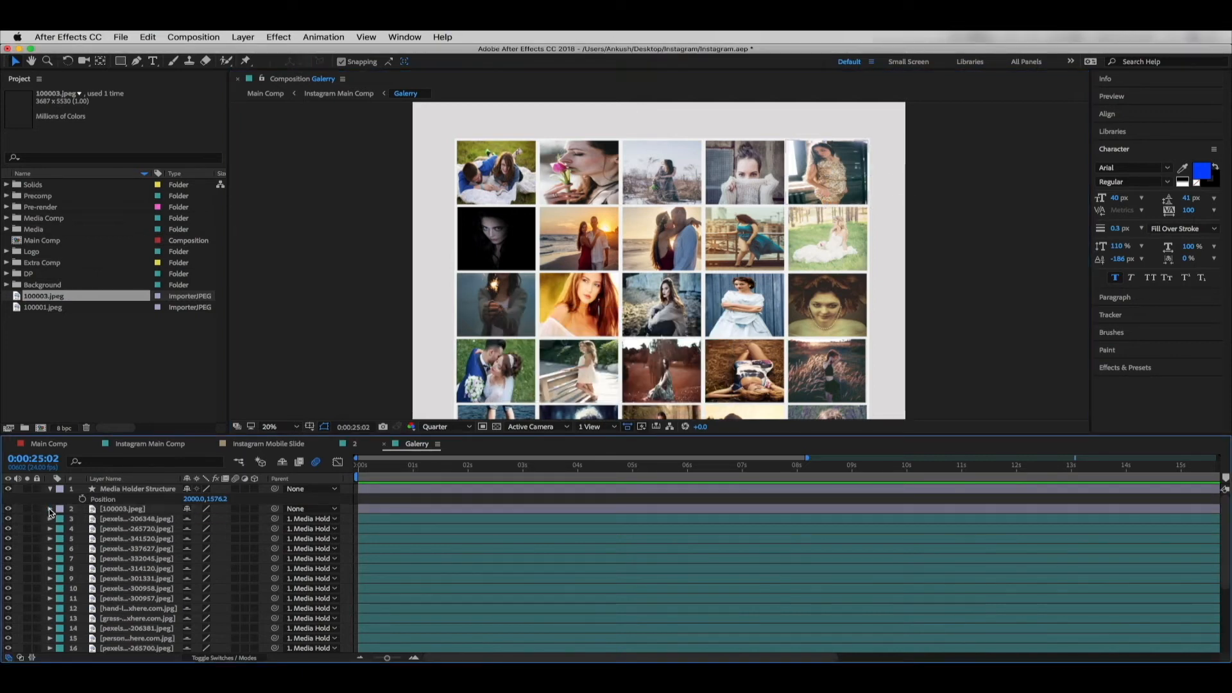
{"action": "left_click", "coordinate": [167, 518]}
{"action": "left_click", "coordinate": [8, 518]}
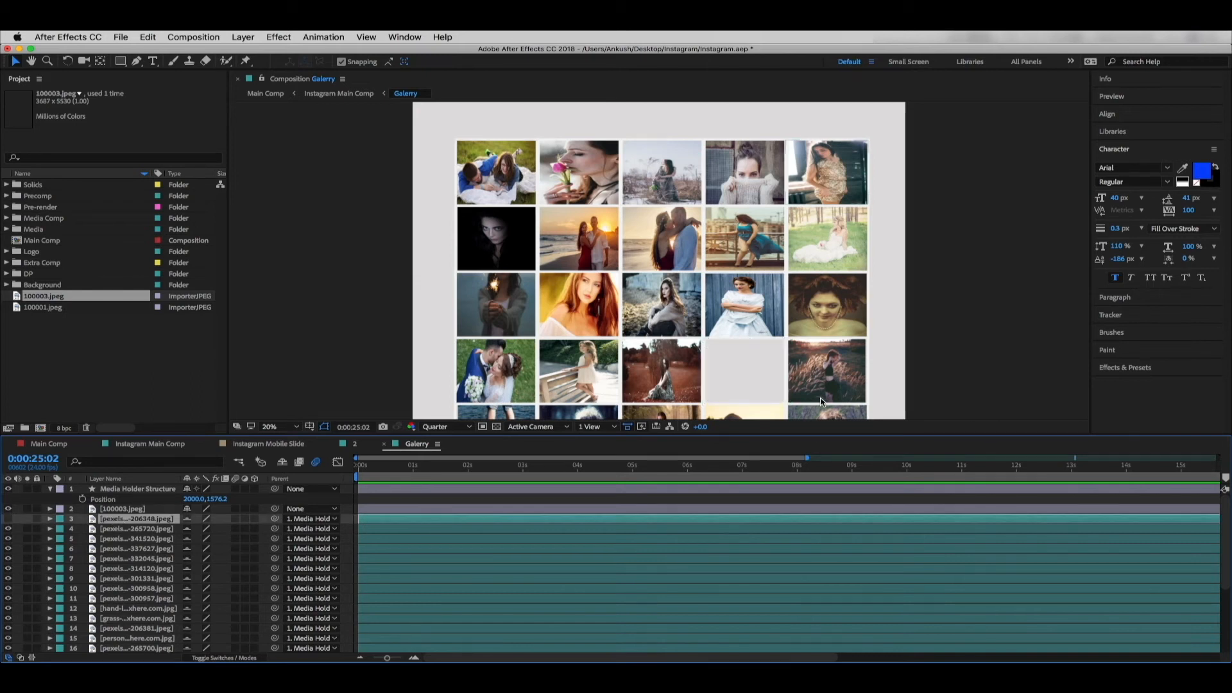
Step: Try moving the Media Holder Structure layer to a Y position of 2136.2 and undo the move
{"action": "left_click_drag", "start_coordinate": [213, 499], "coordinate": [246, 502]}
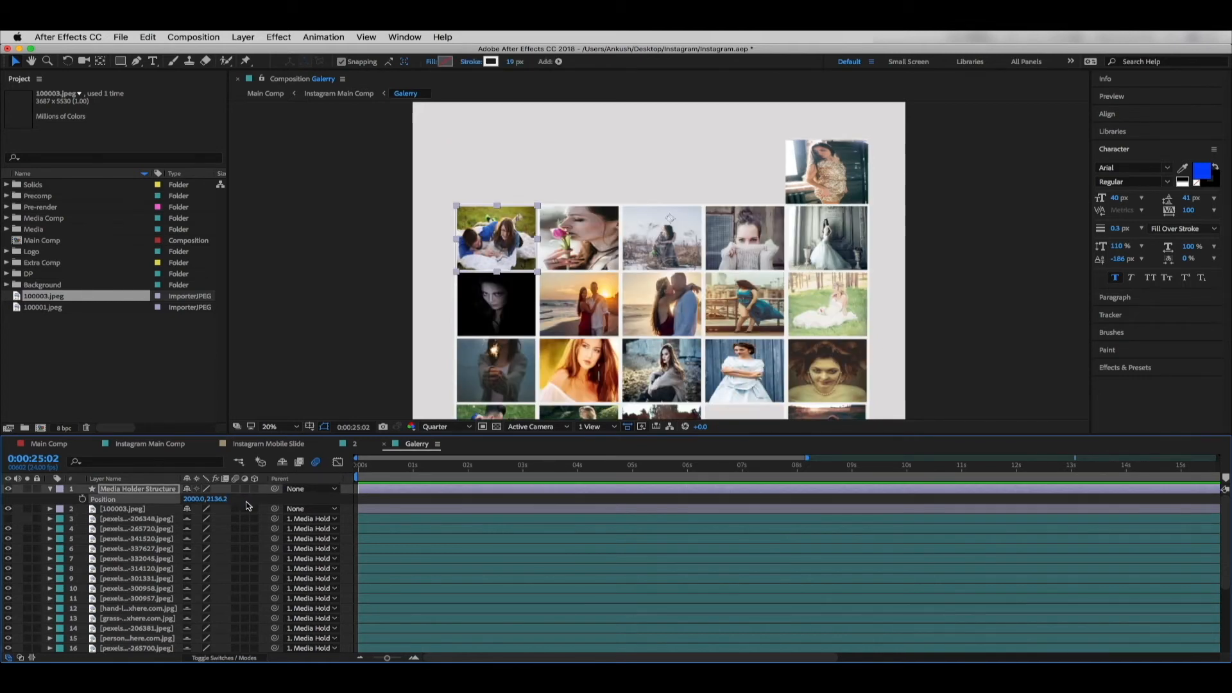
{"action": "left_click", "coordinate": [8, 529]}
{"action": "key", "text": "super+z"}
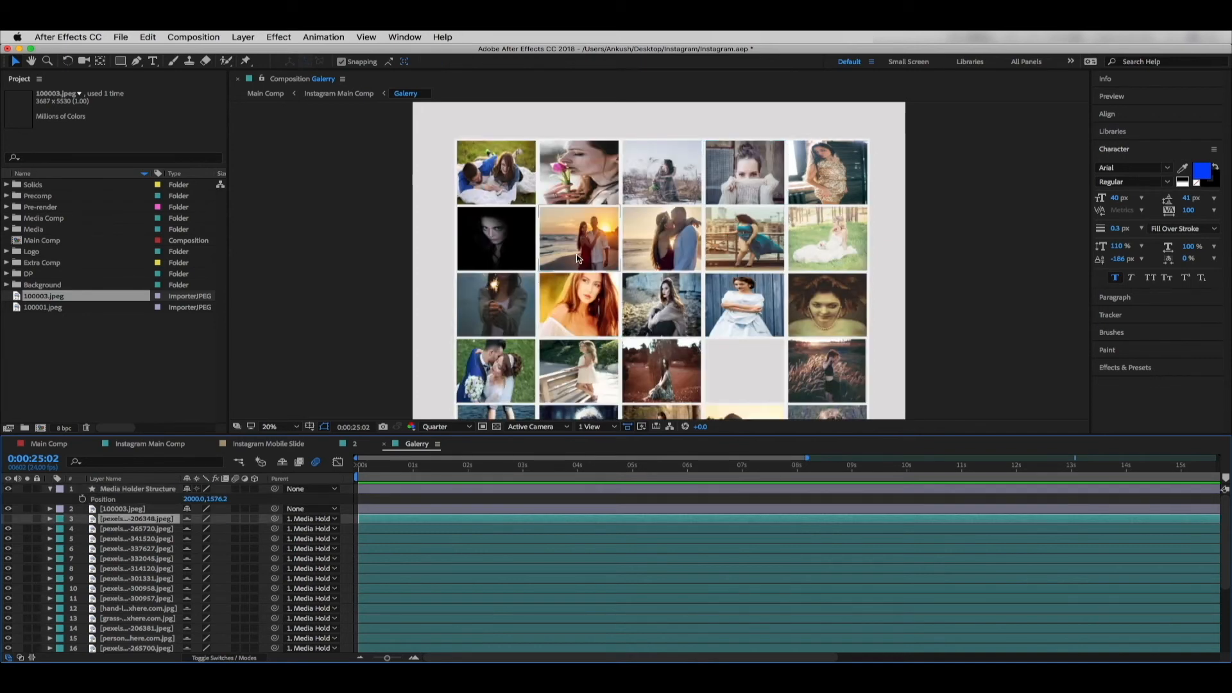
Step: Hide the photo layer ending in 265720.jpeg and show the one ending in 206348.jpeg again
{"action": "left_click", "coordinate": [9, 529]}
{"action": "left_click", "coordinate": [8, 519]}
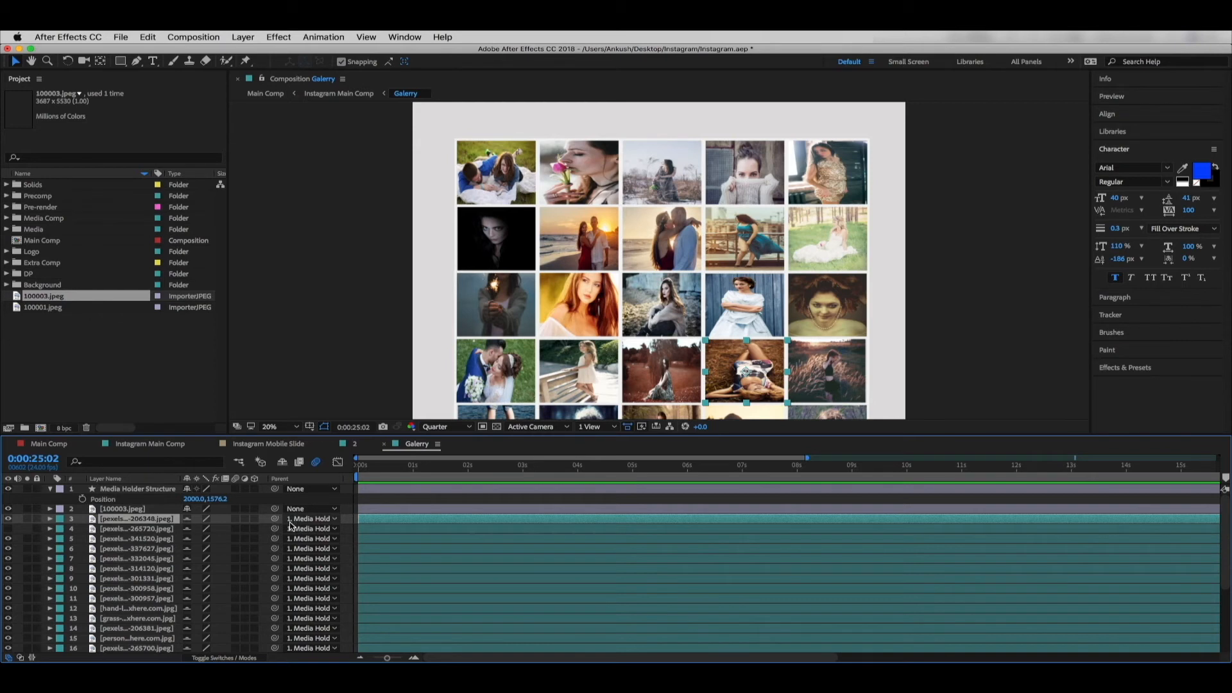
Step: Parent the 100003.jpeg layer to Media Holder Structure and move the holder to a Y position of 1466.2
{"action": "left_click", "coordinate": [321, 522]}
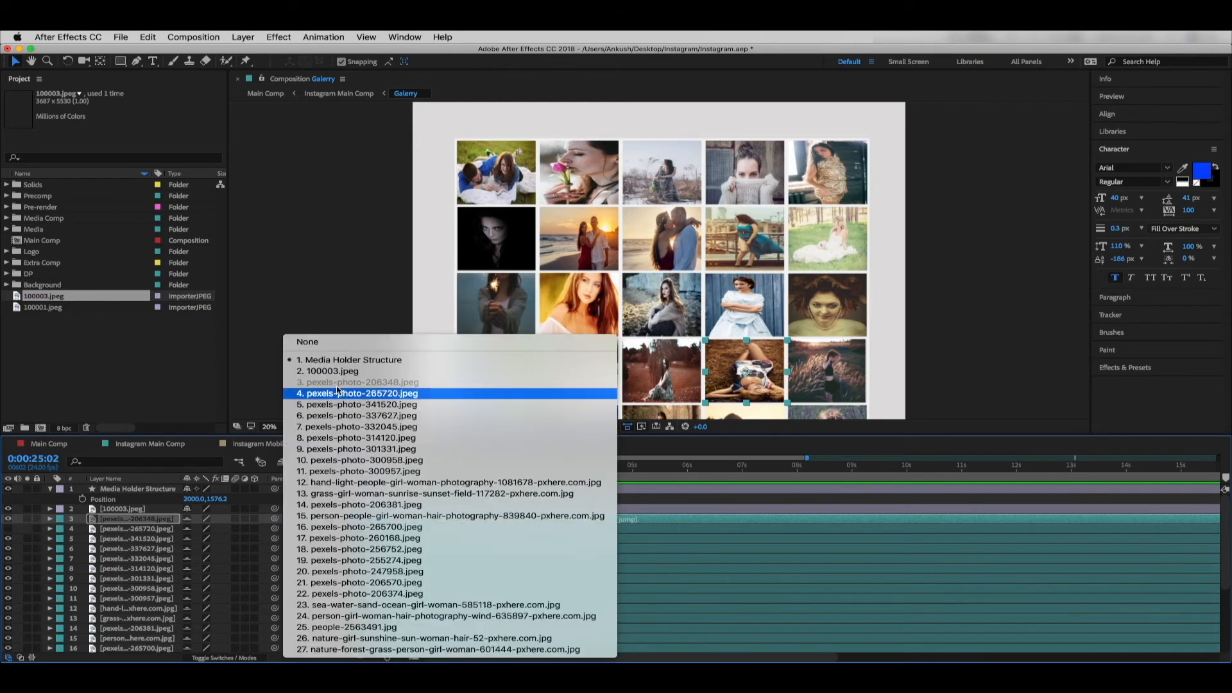
{"action": "left_click", "coordinate": [383, 362]}
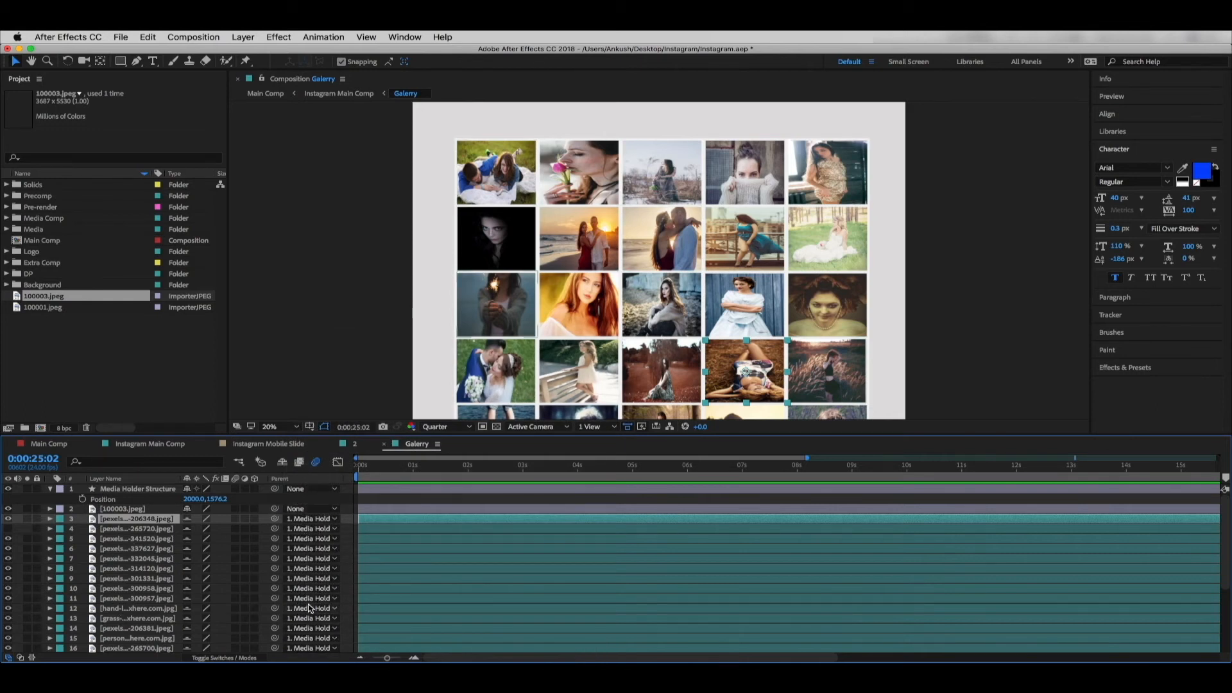
{"action": "left_click", "coordinate": [118, 510]}
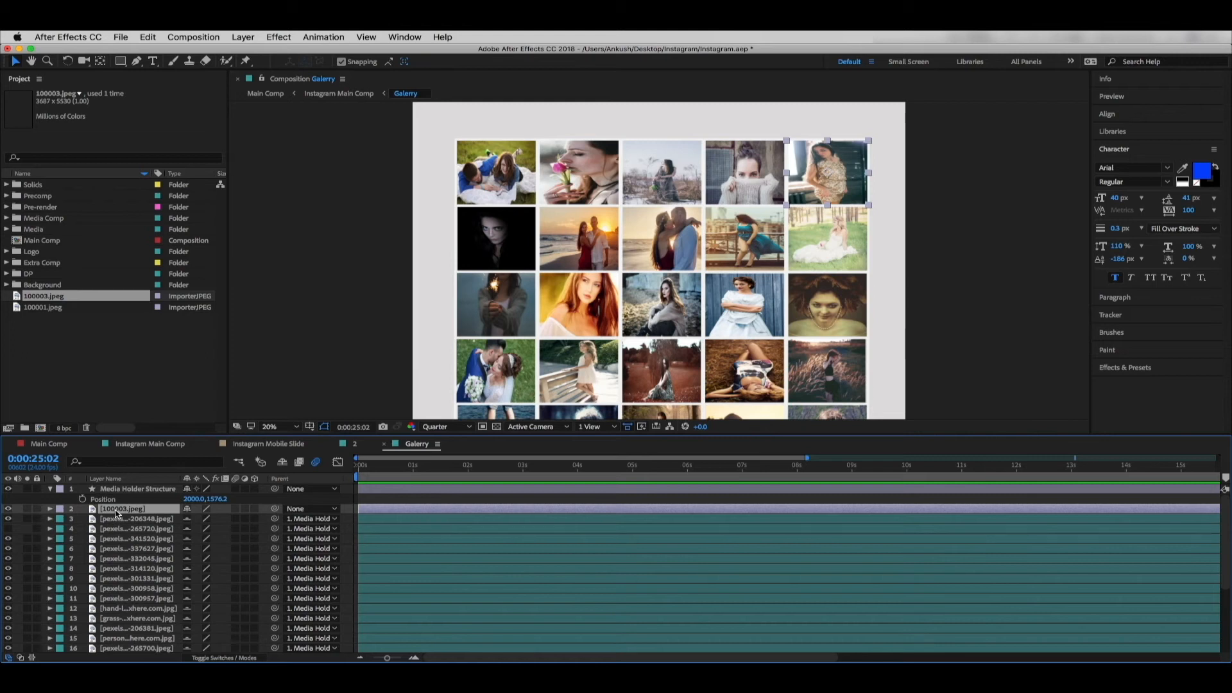
{"action": "left_click", "coordinate": [317, 512]}
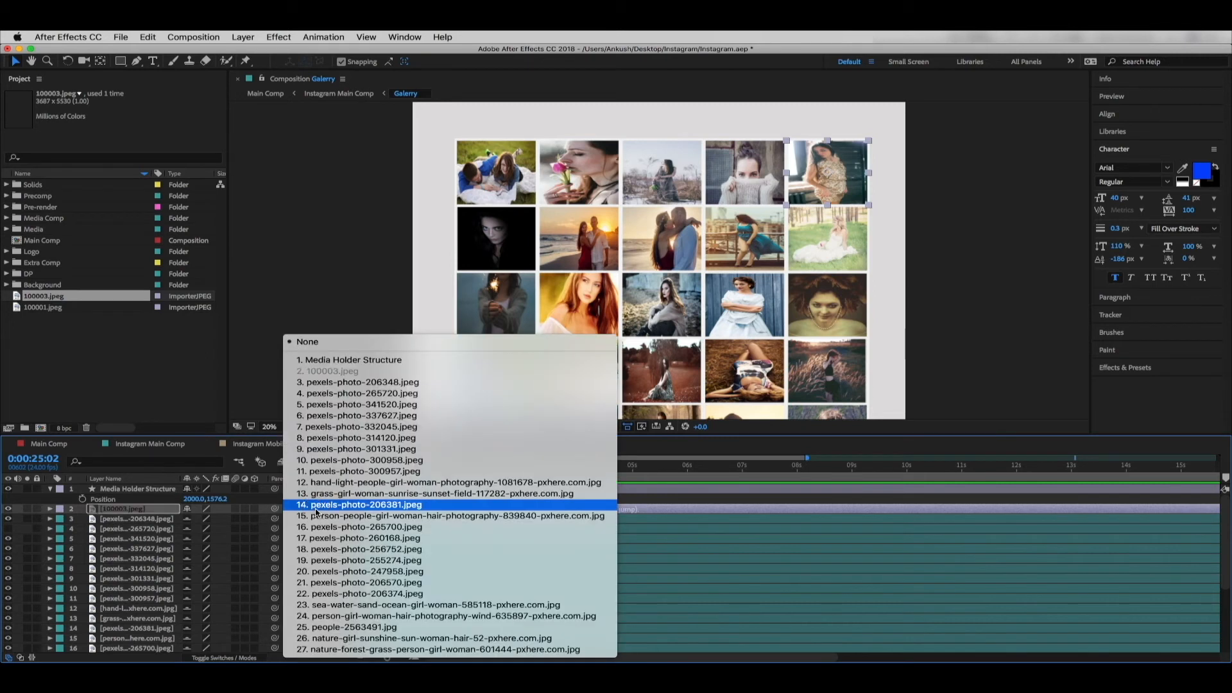
{"action": "left_click", "coordinate": [324, 362]}
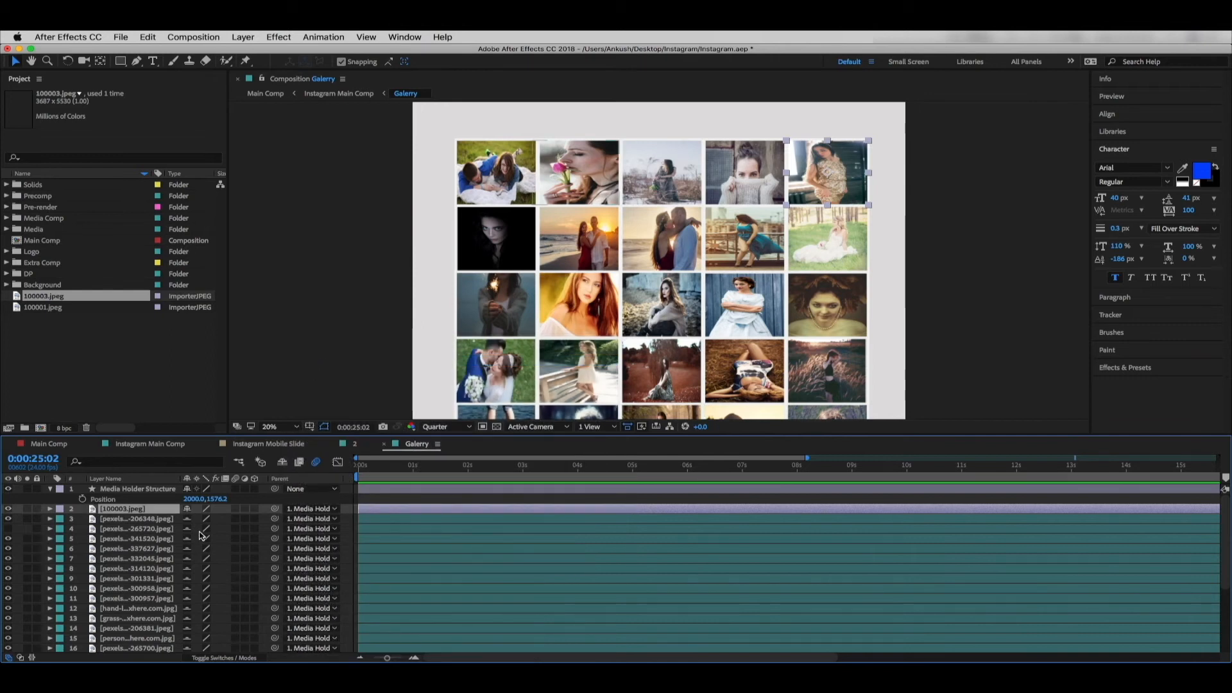
{"action": "mouse_move", "coordinate": [216, 498]}
{"action": "left_mouse_down"}
{"action": "mouse_move", "coordinate": [267, 506]}
{"action": "mouse_move", "coordinate": [168, 508]}
{"action": "mouse_move", "coordinate": [204, 508]}
{"action": "left_mouse_up"}
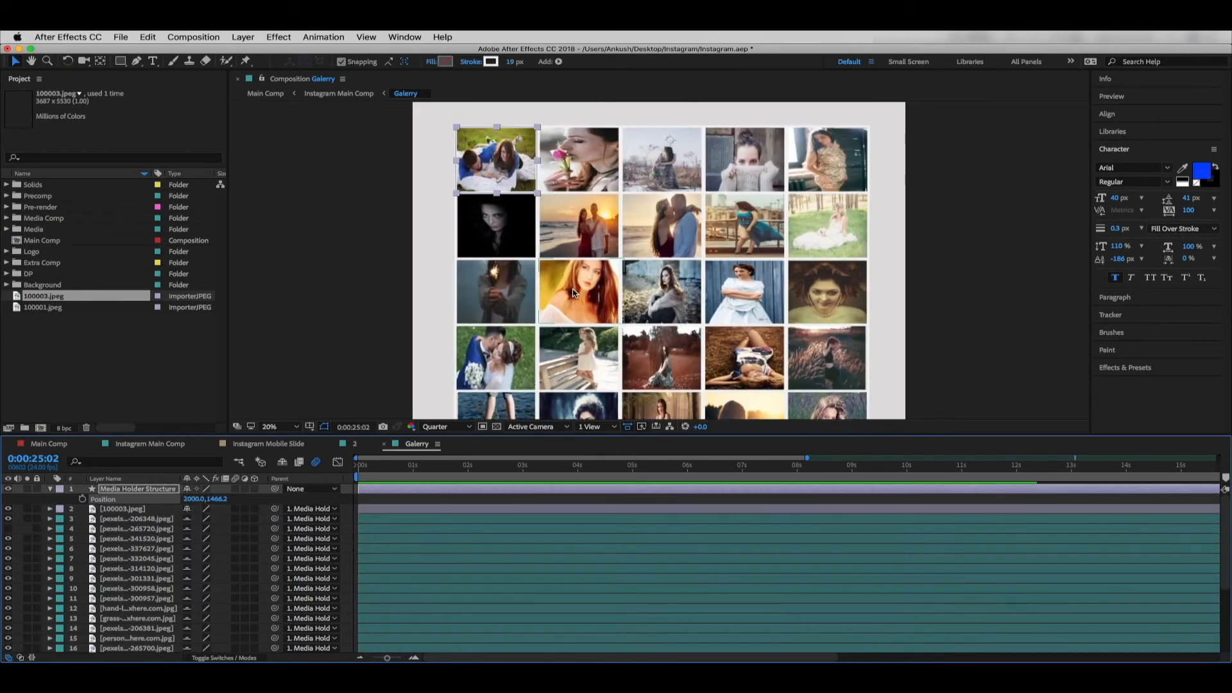
Step: Delete the 100003.jpeg layer from the gallery and show the photo layer ending in 265720.jpeg again
{"action": "left_click", "coordinate": [591, 260]}
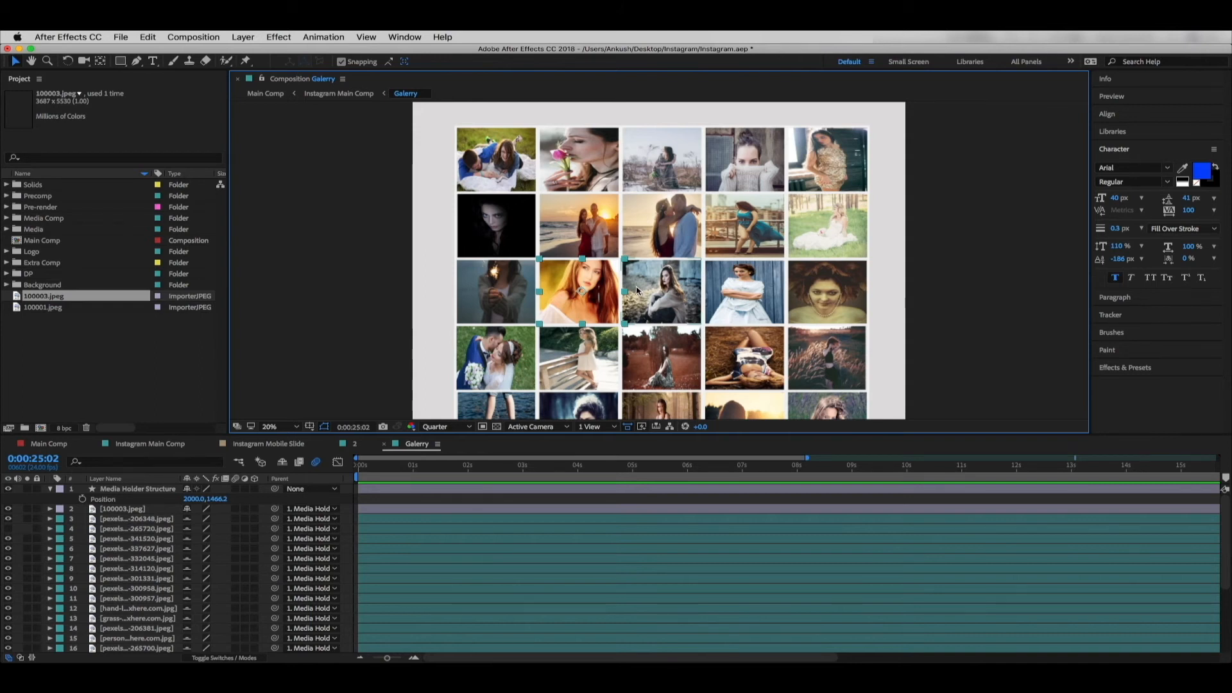
{"action": "left_click", "coordinate": [115, 508]}
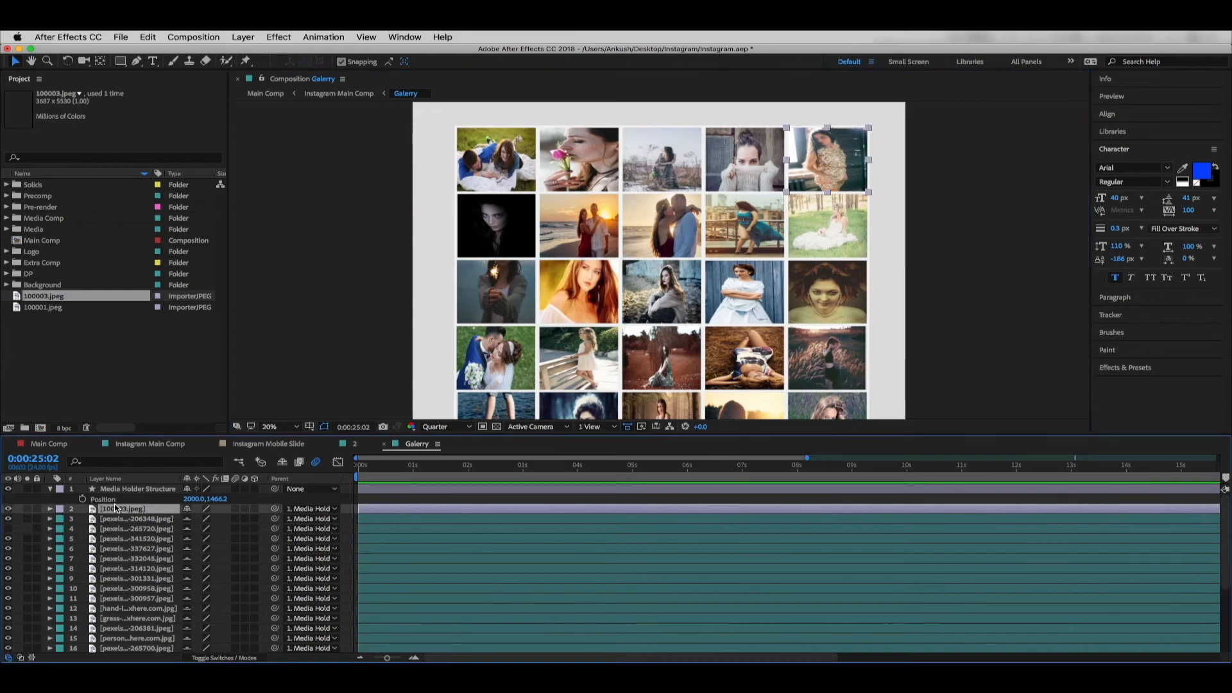
{"action": "key", "text": "Delete"}
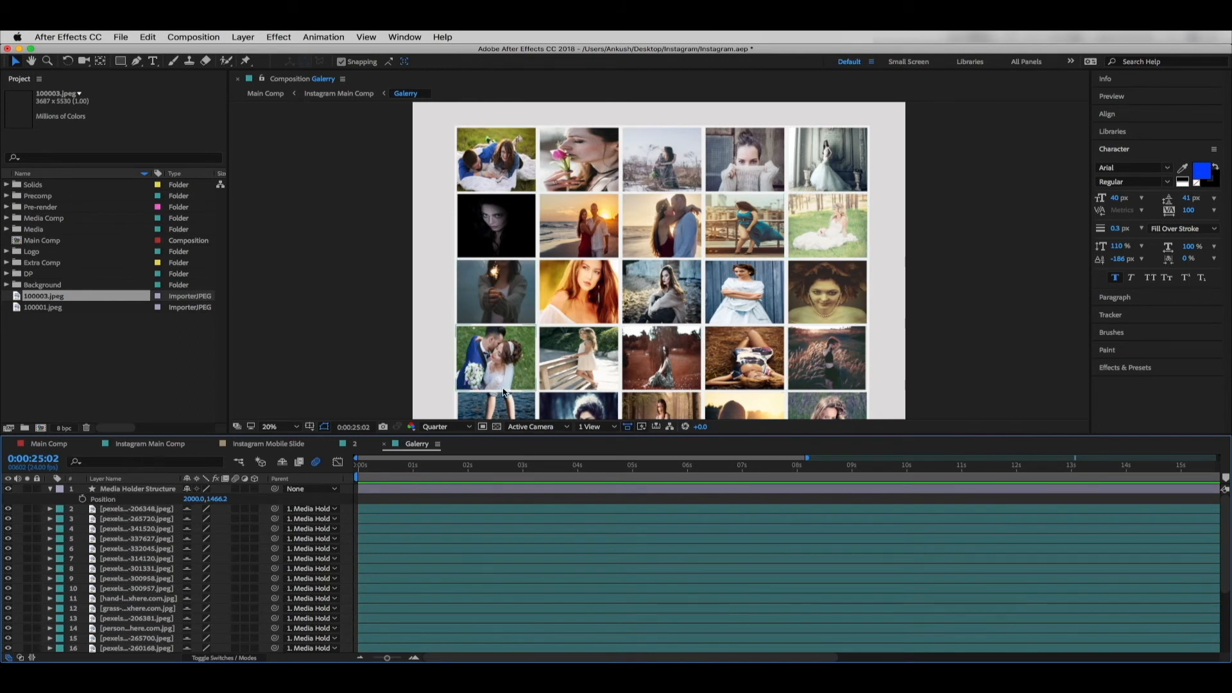
Step: Set the Y position of the Media Holder Structure layer to 876.2
{"action": "left_click", "coordinate": [220, 499]}
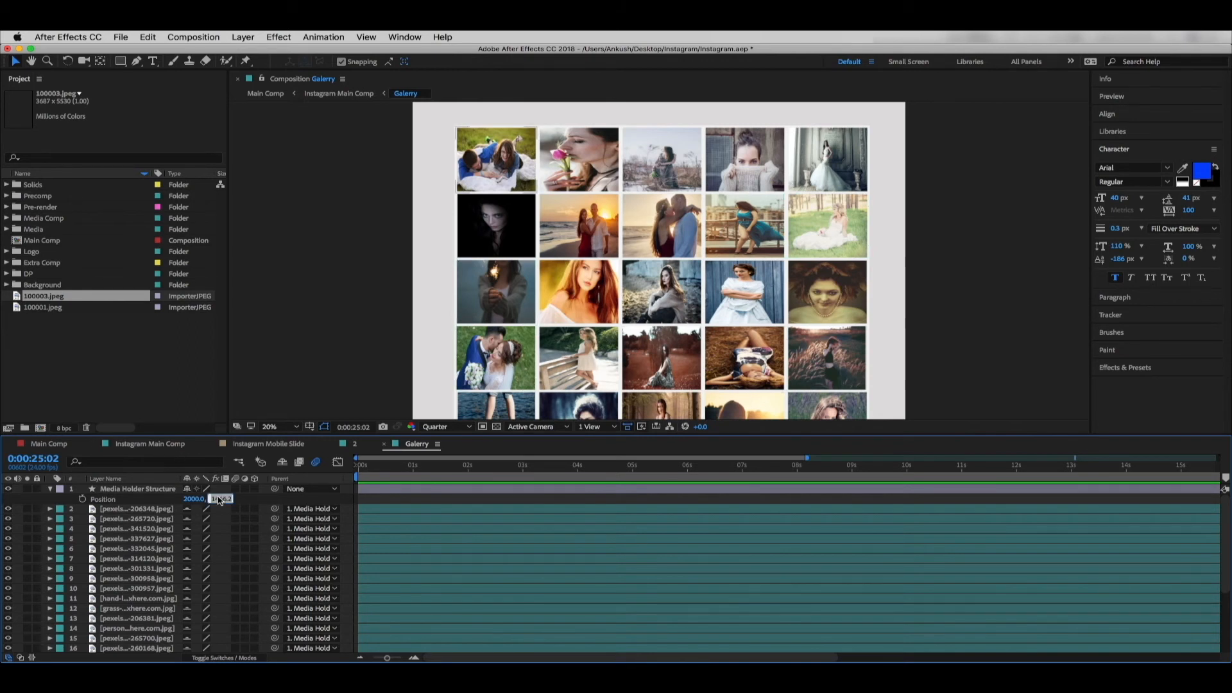
{"action": "type", "text": "87"}
{"action": "key", "text": "Return"}
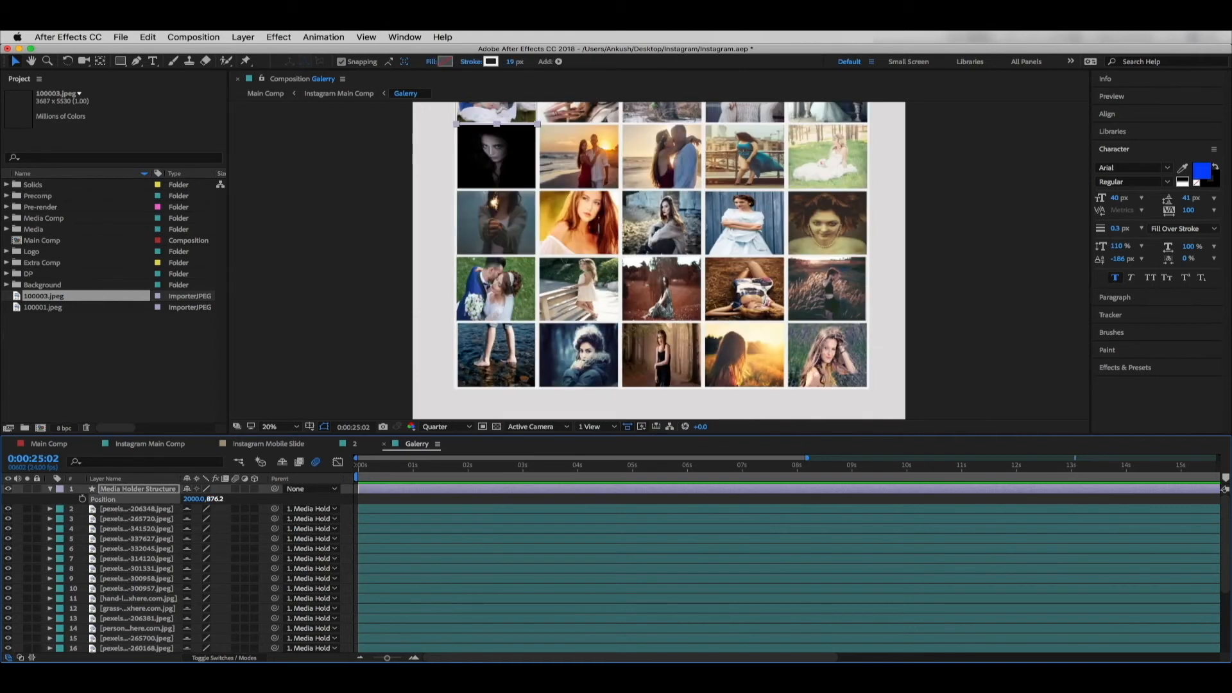
Step: Close the Galerry and Instagram Main Comp compositions and return to Main Comp
{"action": "left_click", "coordinate": [384, 444]}
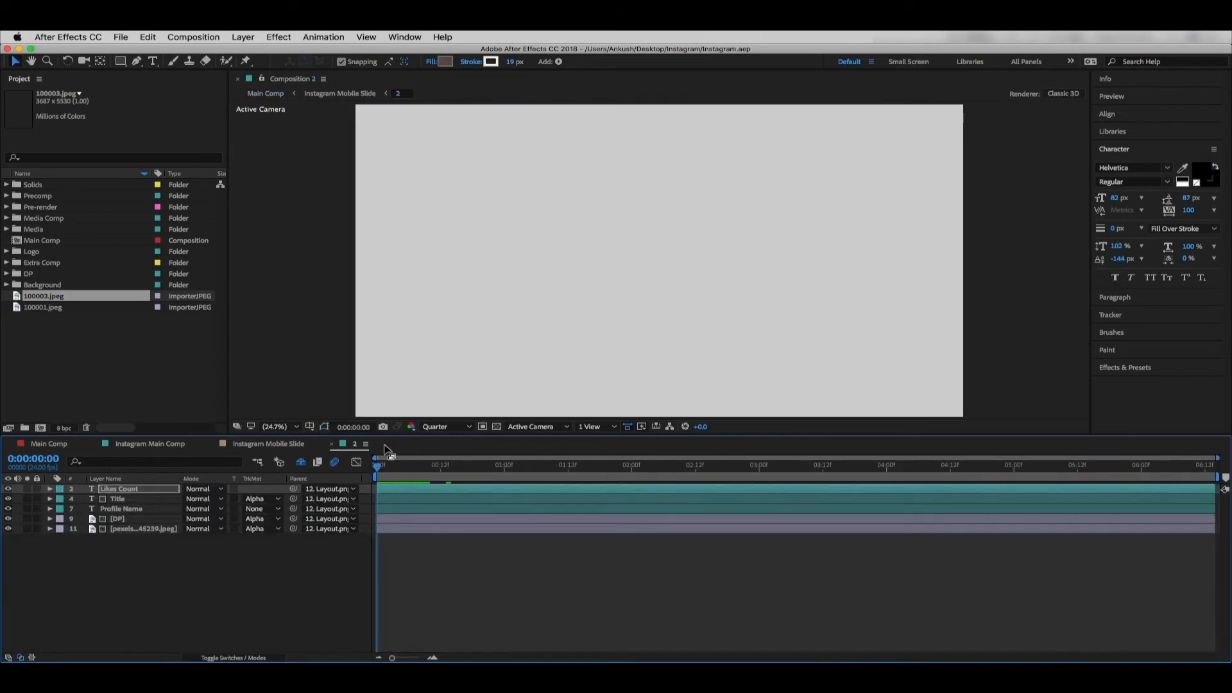
{"action": "left_click", "coordinate": [154, 444]}
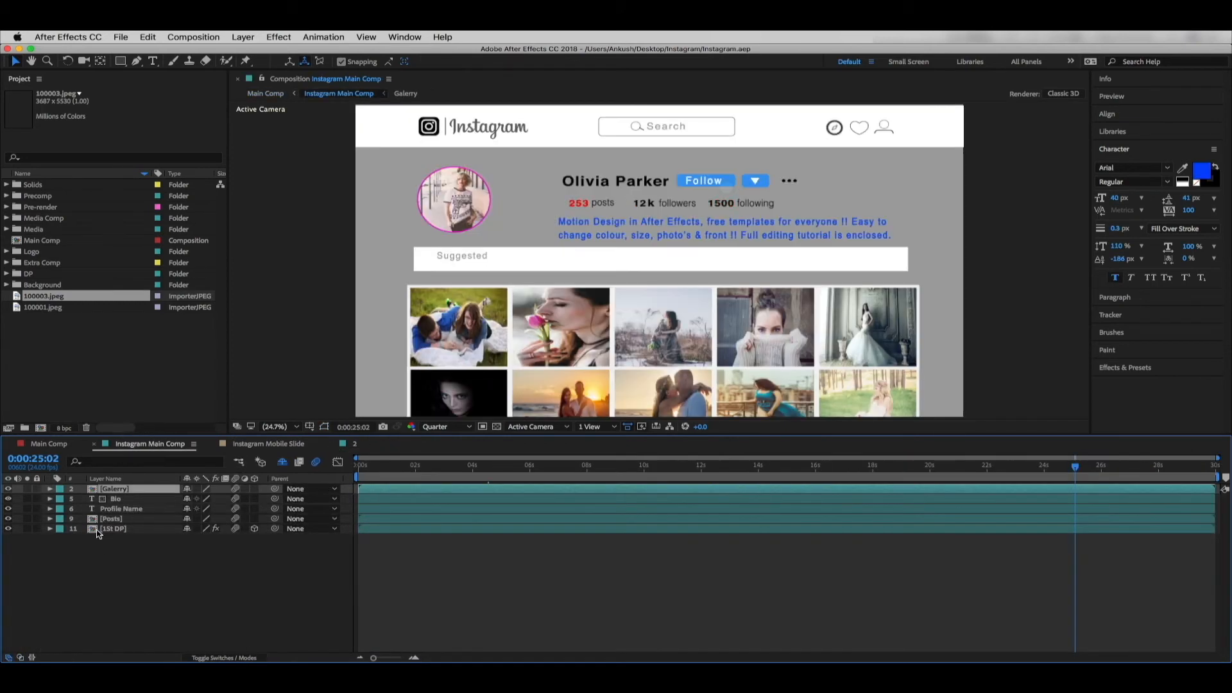
{"action": "left_click", "coordinate": [94, 443]}
{"action": "left_click", "coordinate": [49, 443]}
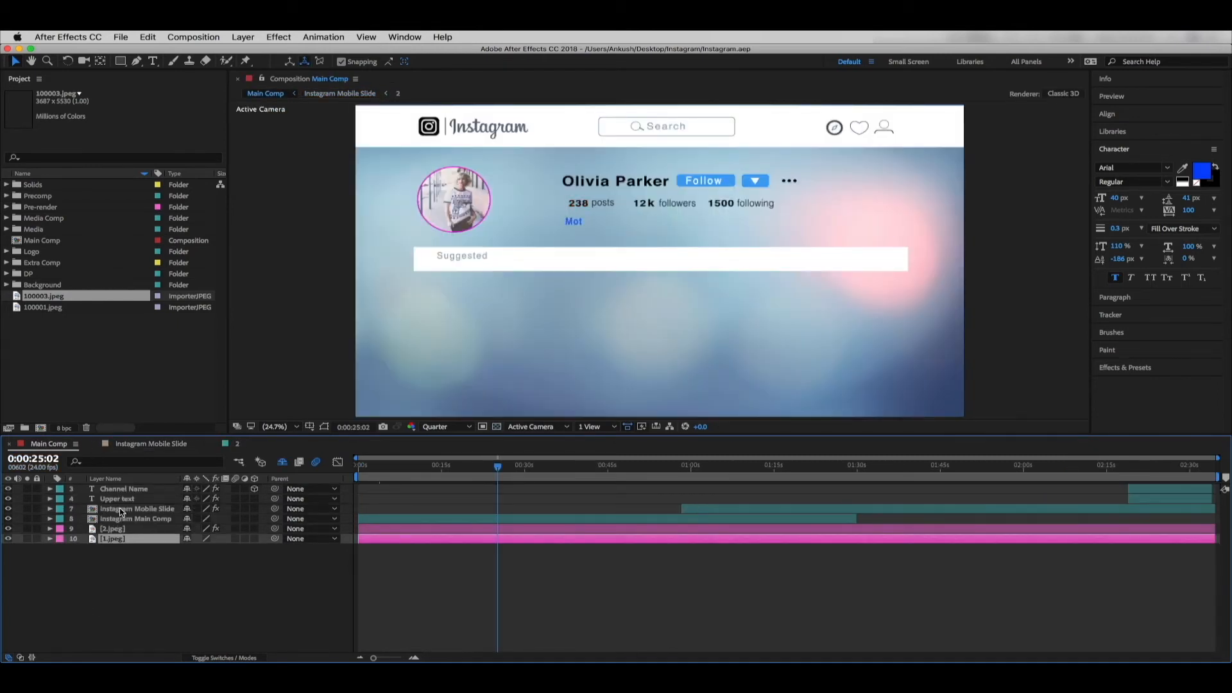
Step: Compare the post card of the Instagram Mobile Slide layer around 0:01:18 with the profile page at 0:00:49:19 in Main Comp
{"action": "left_click", "coordinate": [163, 510]}
{"action": "left_click", "coordinate": [499, 467]}
{"action": "left_click_drag", "start_coordinate": [498, 466], "coordinate": [794, 468]}
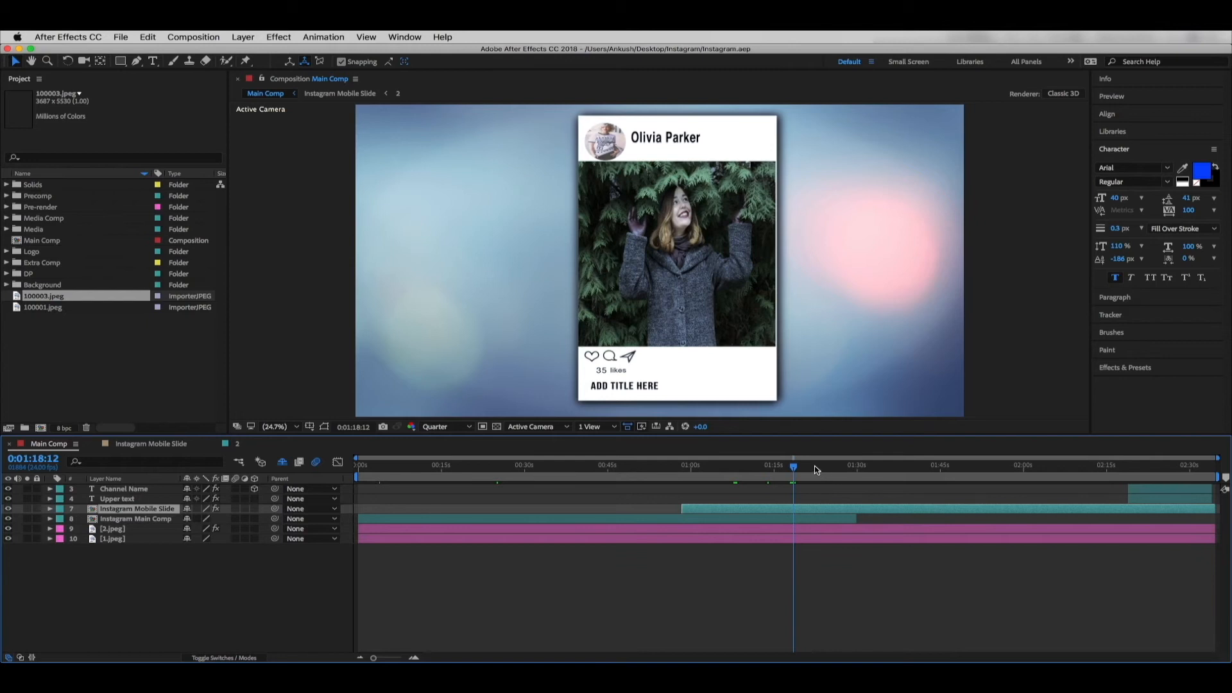
{"action": "left_click", "coordinate": [794, 468]}
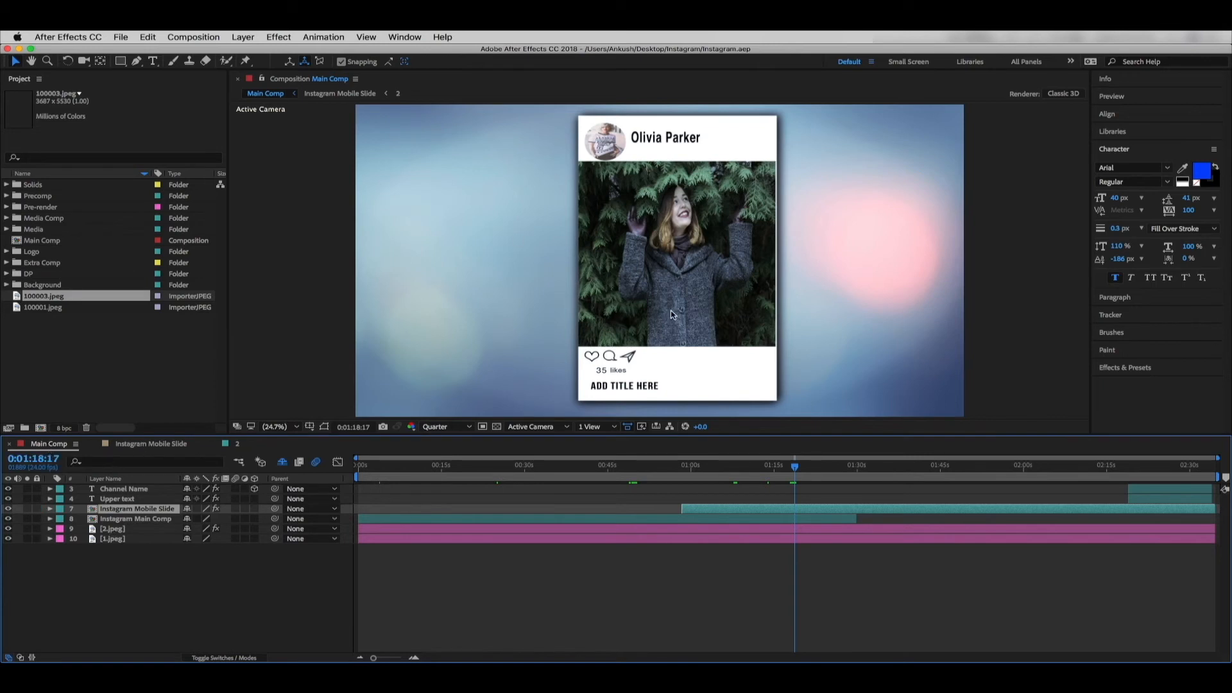
{"action": "left_click_drag", "start_coordinate": [802, 470], "coordinate": [636, 473]}
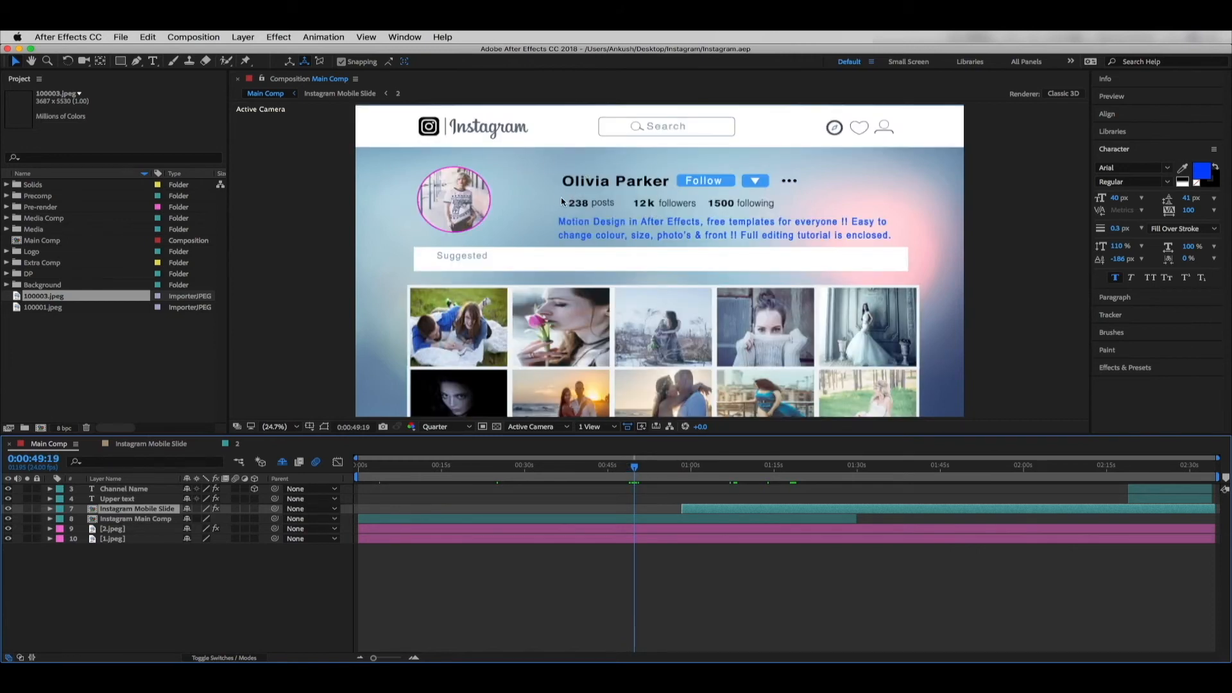
{"action": "left_click_drag", "start_coordinate": [639, 473], "coordinate": [795, 476]}
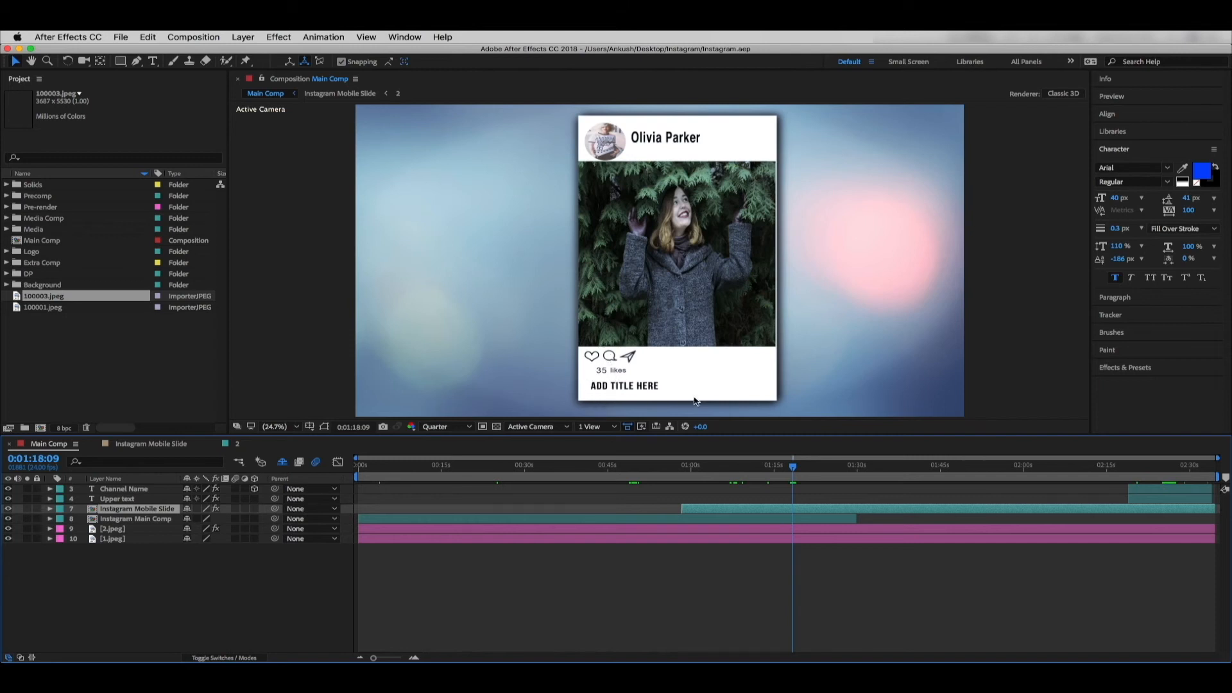
{"action": "left_click", "coordinate": [122, 619]}
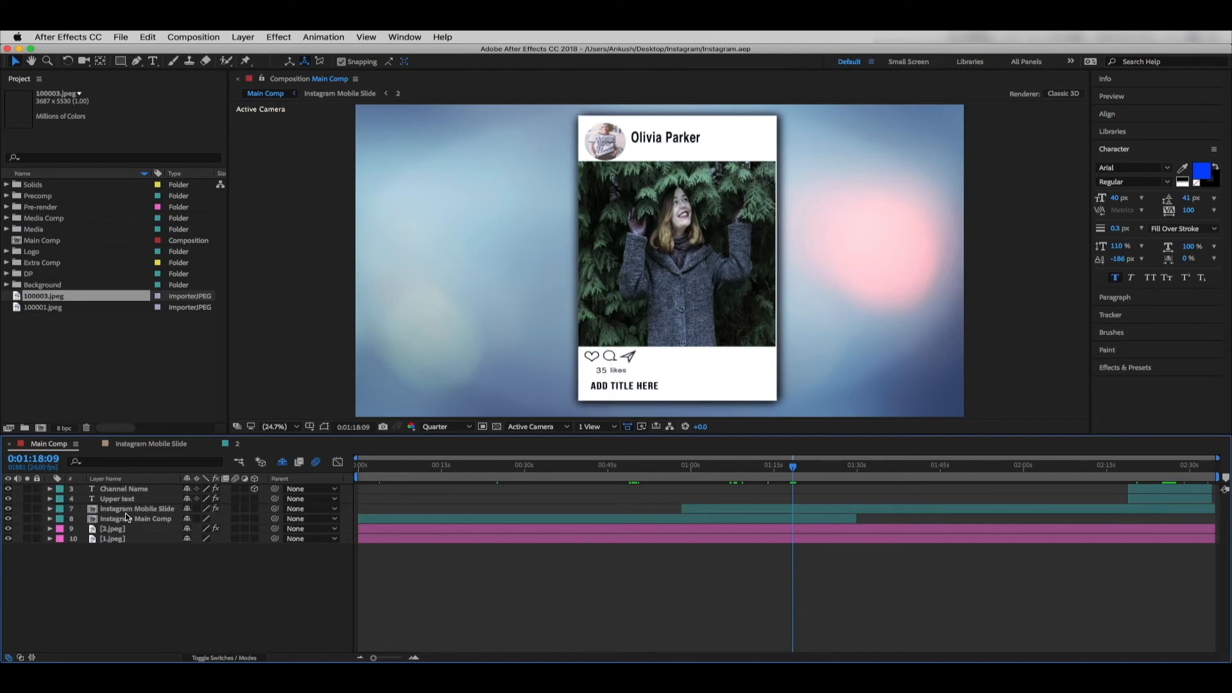
Step: Compare the Instagram Mobile Slide composition with the background layers of Main Comp, toggling the transparency grid to check its empty backdrop
{"action": "left_click", "coordinate": [147, 444]}
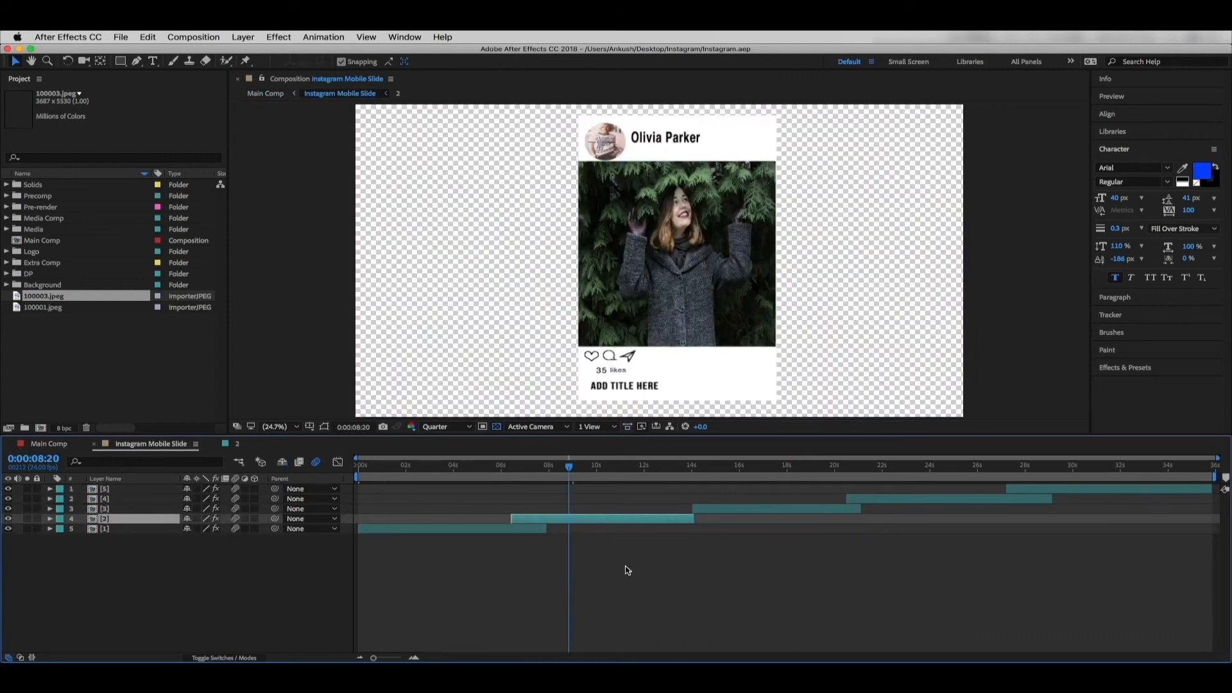
{"action": "left_click_drag", "start_coordinate": [568, 470], "coordinate": [572, 472]}
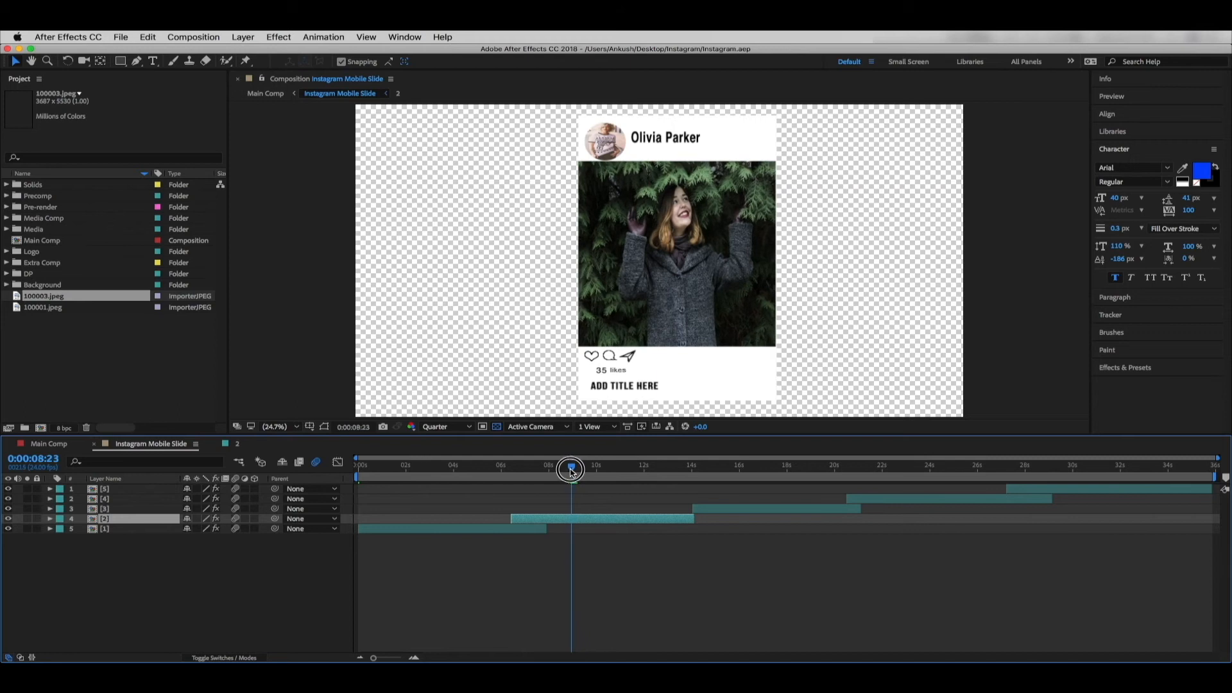
{"action": "left_click", "coordinate": [49, 443]}
{"action": "left_click_drag", "start_coordinate": [105, 567], "coordinate": [118, 532]}
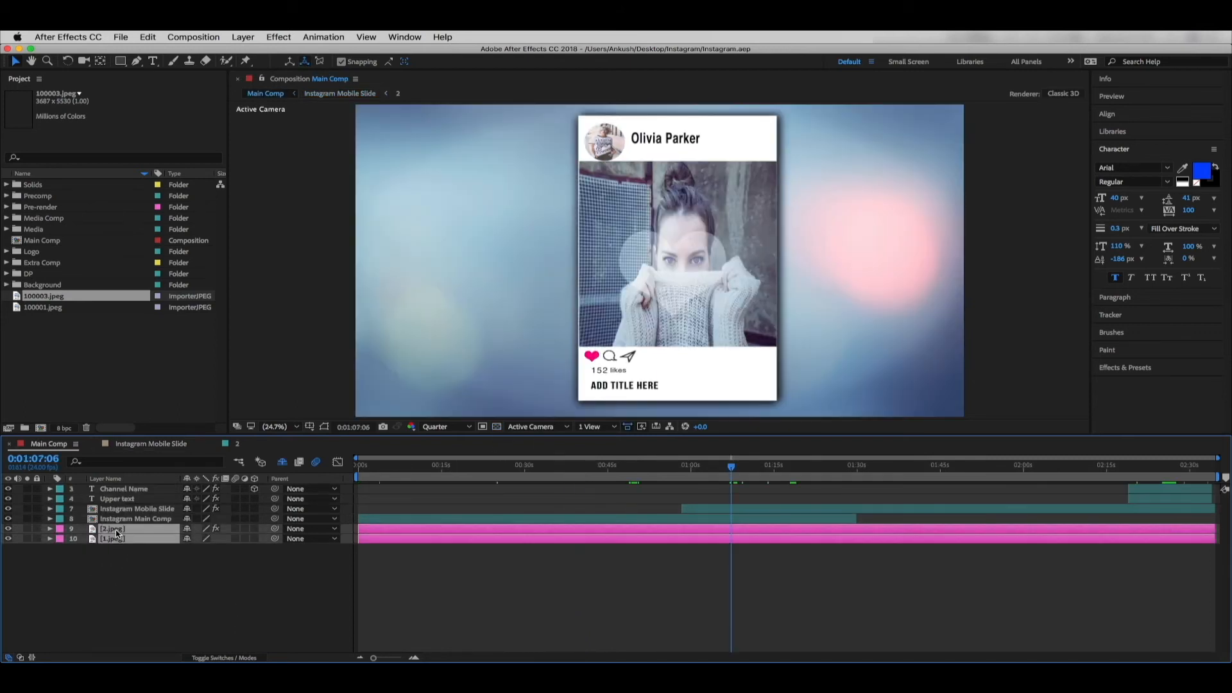
{"action": "left_click", "coordinate": [149, 444]}
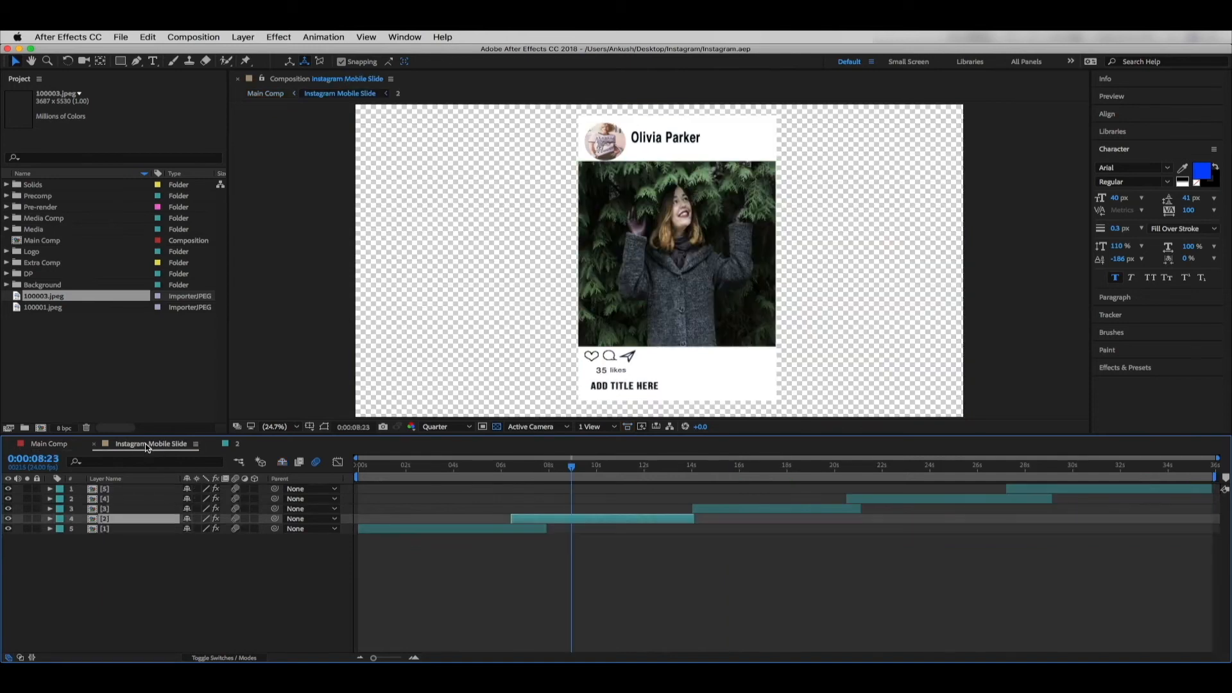
{"action": "left_click", "coordinate": [497, 428]}
{"action": "left_click", "coordinate": [498, 430]}
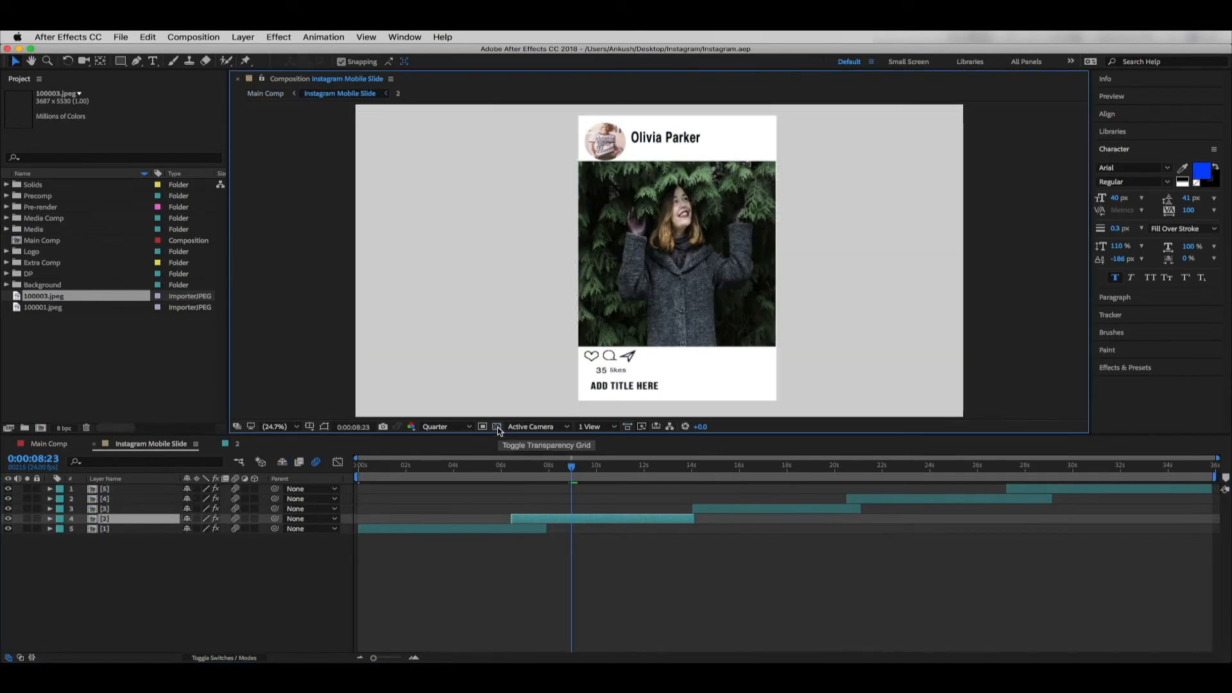
{"action": "left_click", "coordinate": [498, 429]}
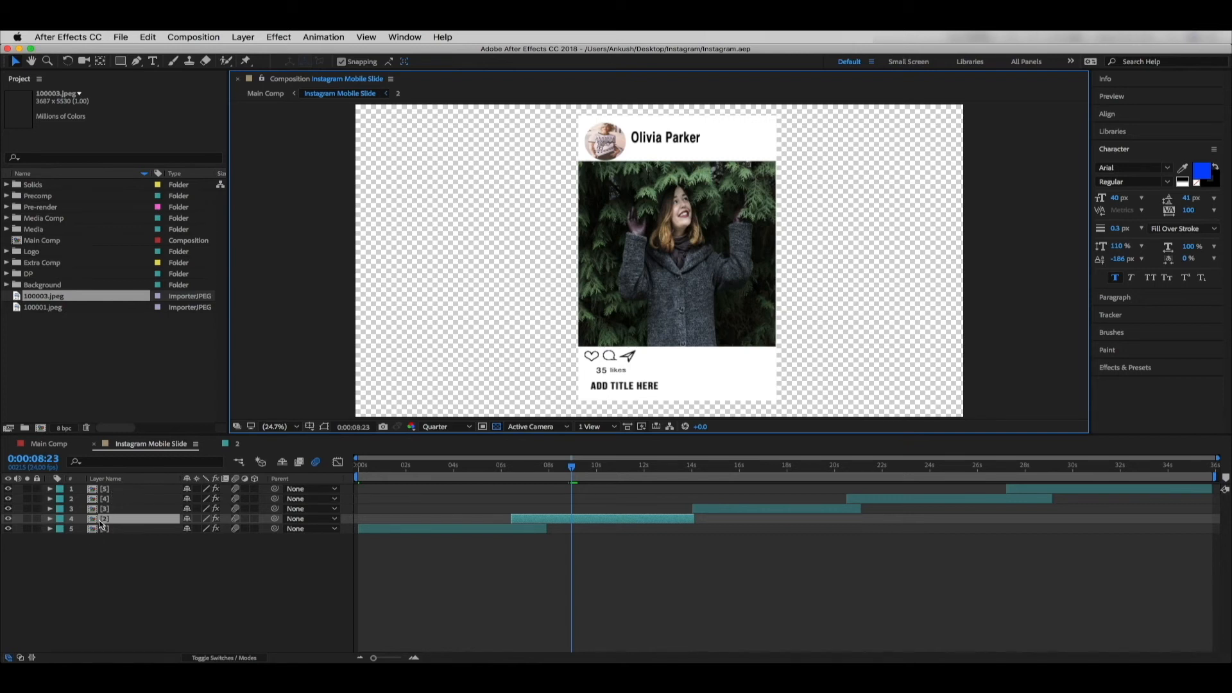
Step: Open composition 2 and reveal the keyframed properties of its Likes Count layer
{"action": "left_click", "coordinate": [234, 445]}
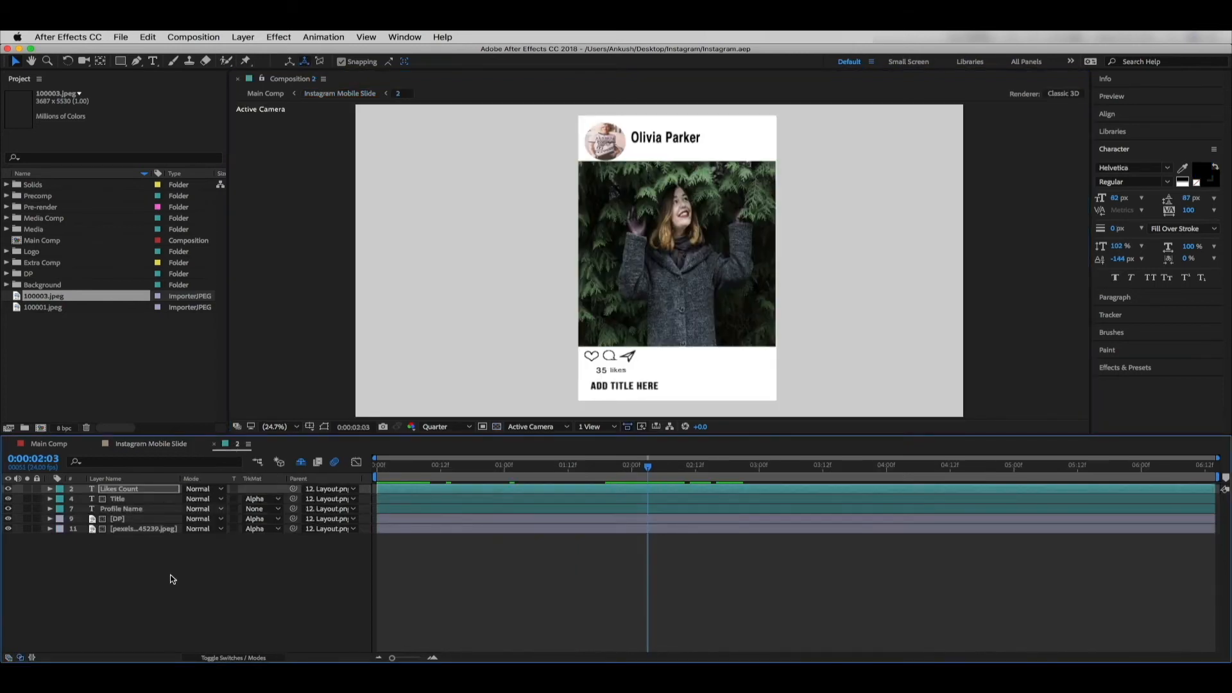
{"action": "mouse_move", "coordinate": [648, 466]}
{"action": "left_mouse_down"}
{"action": "mouse_move", "coordinate": [664, 469]}
{"action": "mouse_move", "coordinate": [653, 470]}
{"action": "left_mouse_up"}
{"action": "left_click", "coordinate": [118, 491]}
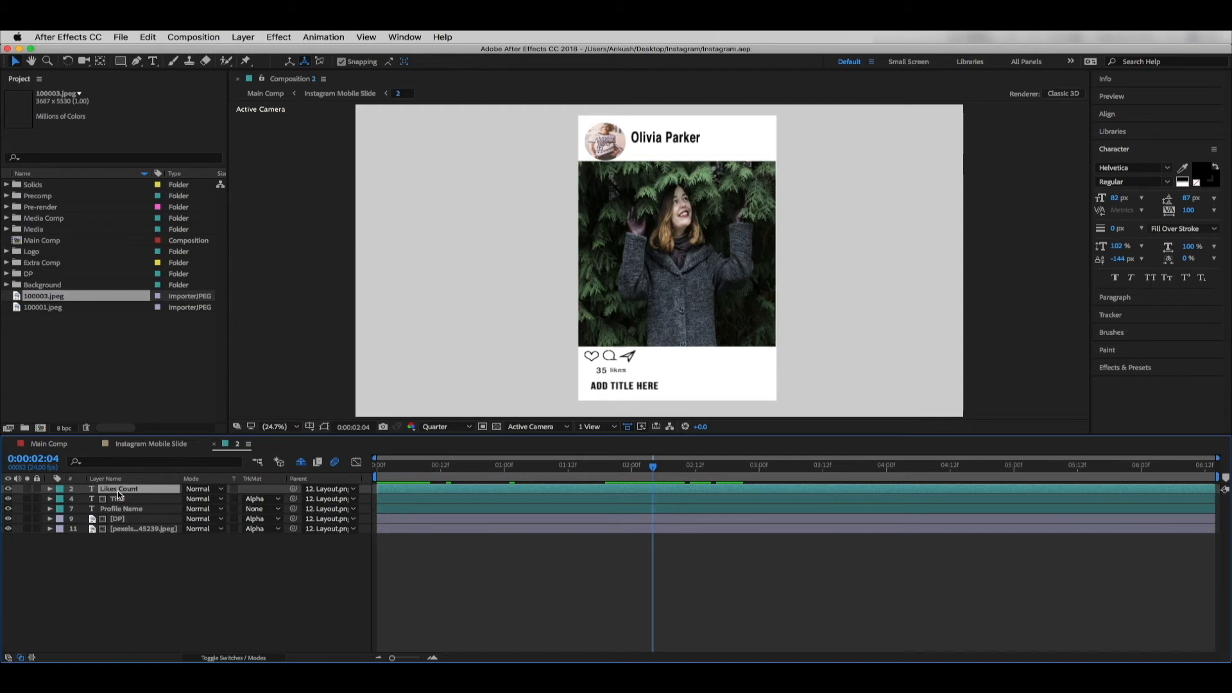
{"action": "key", "text": "u"}
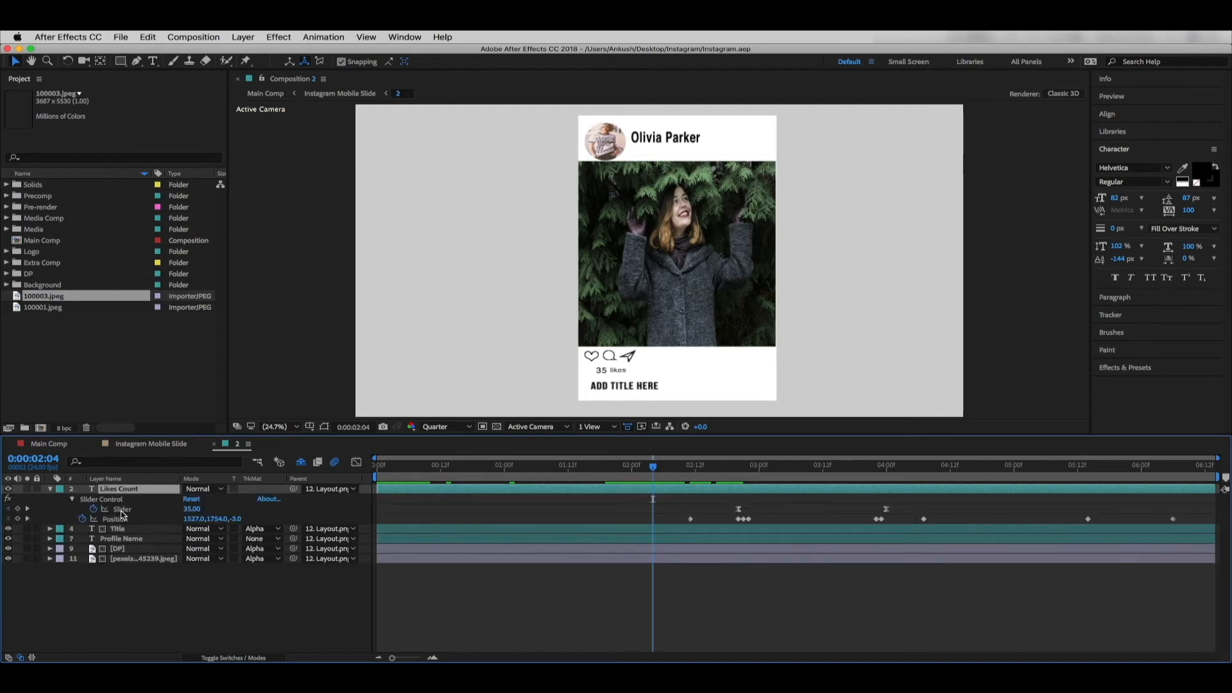
Step: Try a value of 71 for the Likes Count slider's first keyframe at 0:00:02:20 and undo the change
{"action": "left_click_drag", "start_coordinate": [686, 473], "coordinate": [739, 487]}
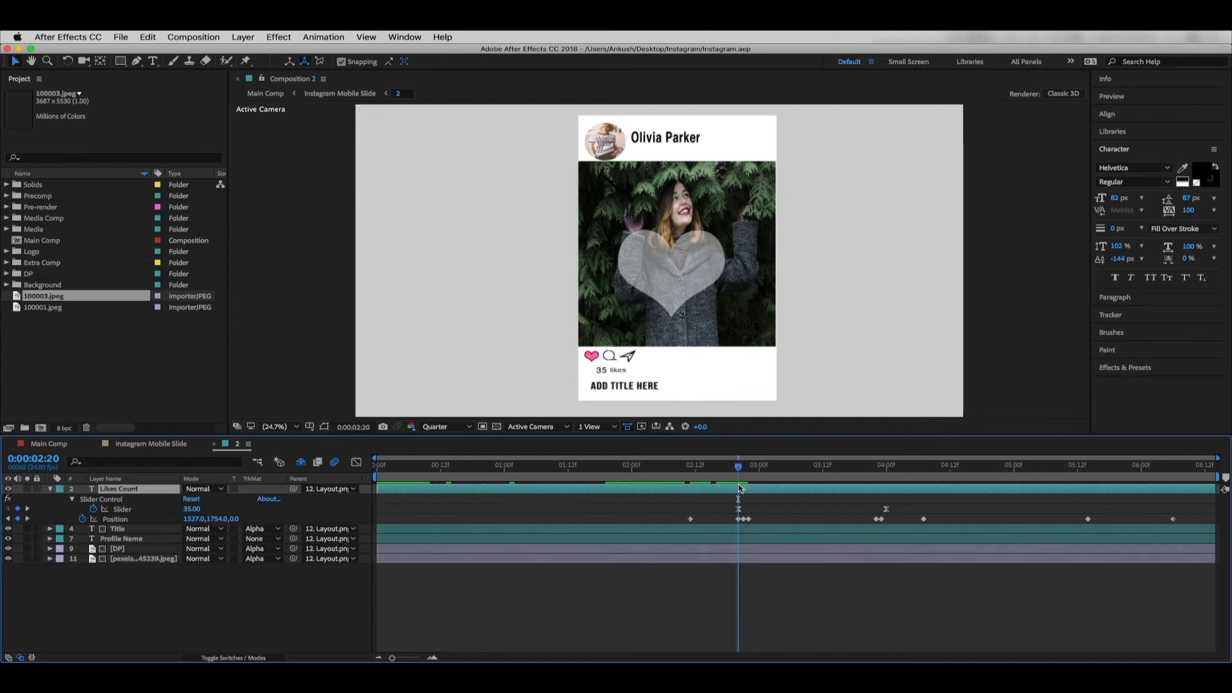
{"action": "left_click", "coordinate": [739, 509]}
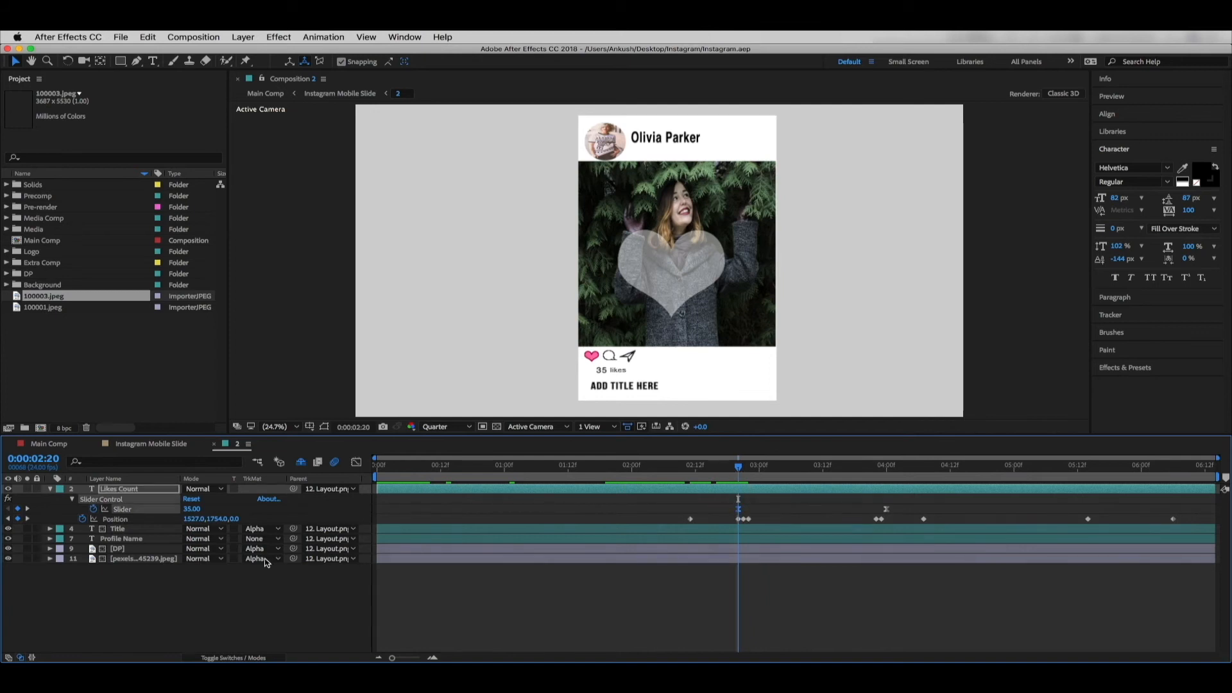
{"action": "left_click_drag", "start_coordinate": [189, 514], "coordinate": [214, 516]}
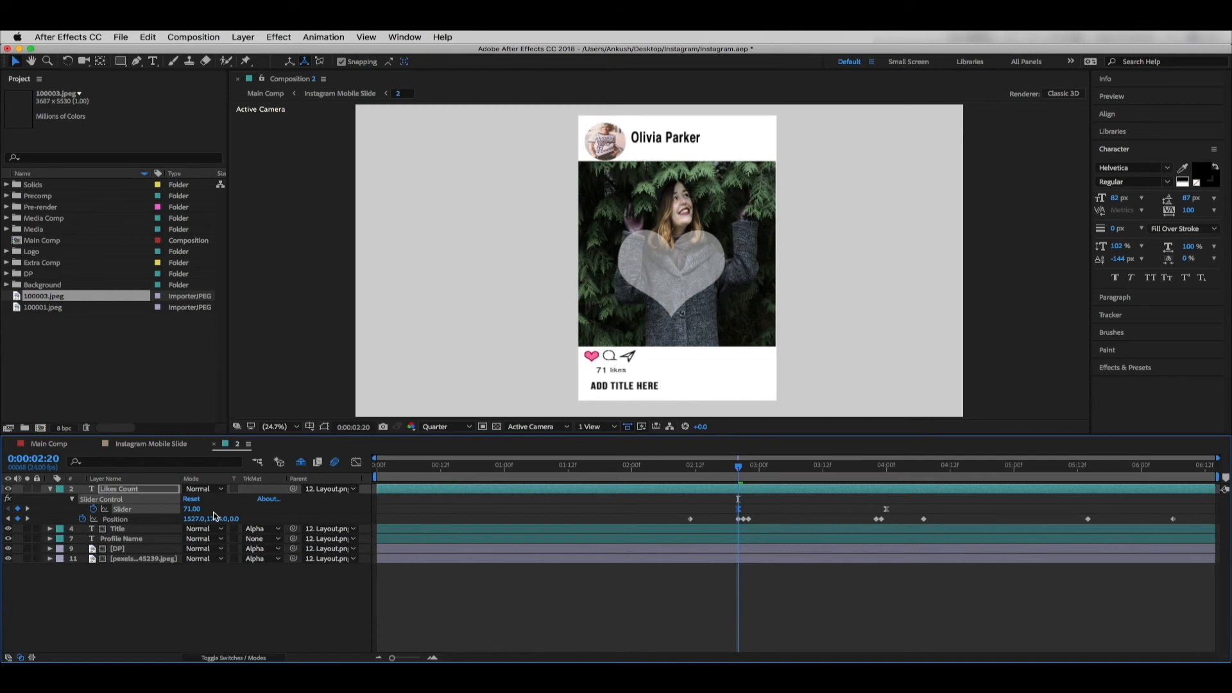
{"action": "key", "text": "super+z"}
Step: Check the Likes Count slider's last keyframe at 0:00:04:00 and collapse the layer's properties
{"action": "left_click_drag", "start_coordinate": [739, 471], "coordinate": [887, 486]}
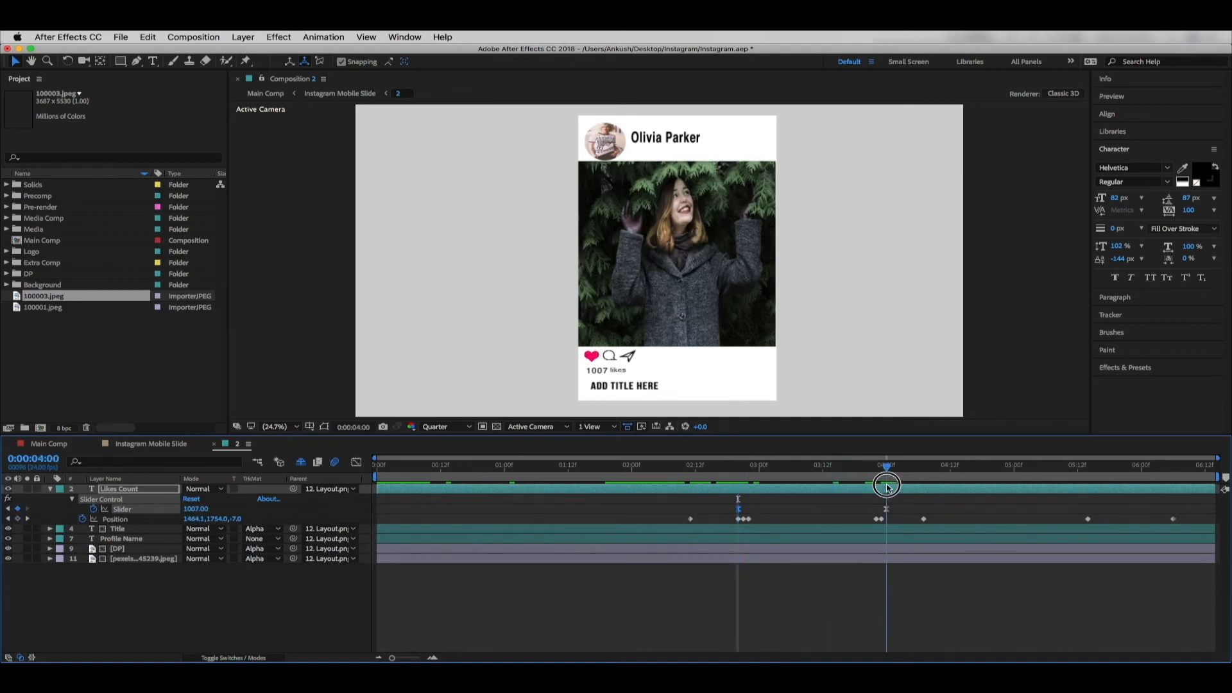
{"action": "left_click", "coordinate": [887, 510]}
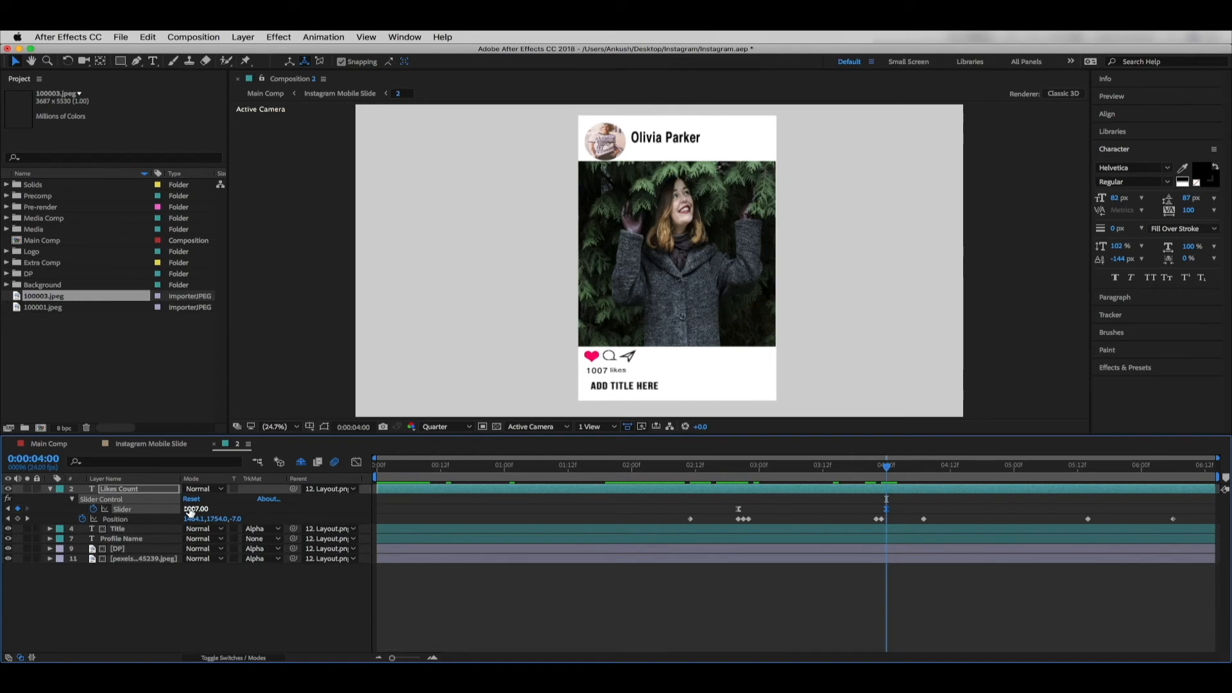
{"action": "left_click", "coordinate": [54, 490]}
{"action": "left_click", "coordinate": [143, 567]}
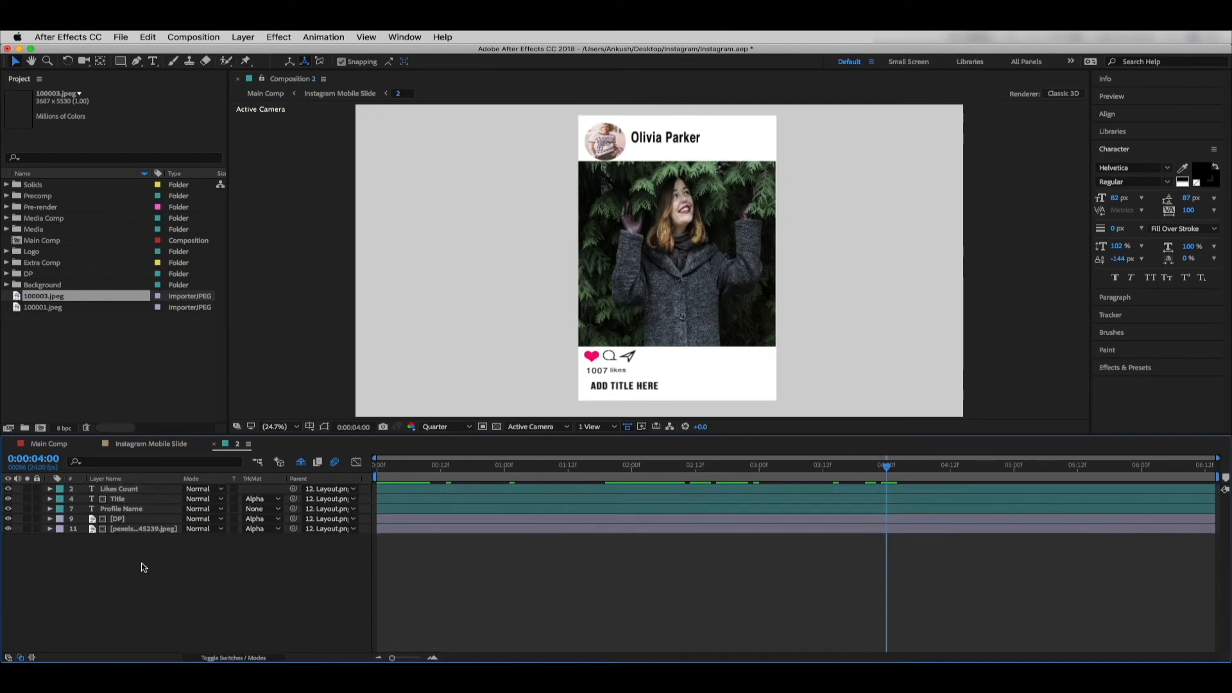
Step: Try a red fill colour on the Title layer's text and undo the colour change
{"action": "left_click", "coordinate": [117, 499]}
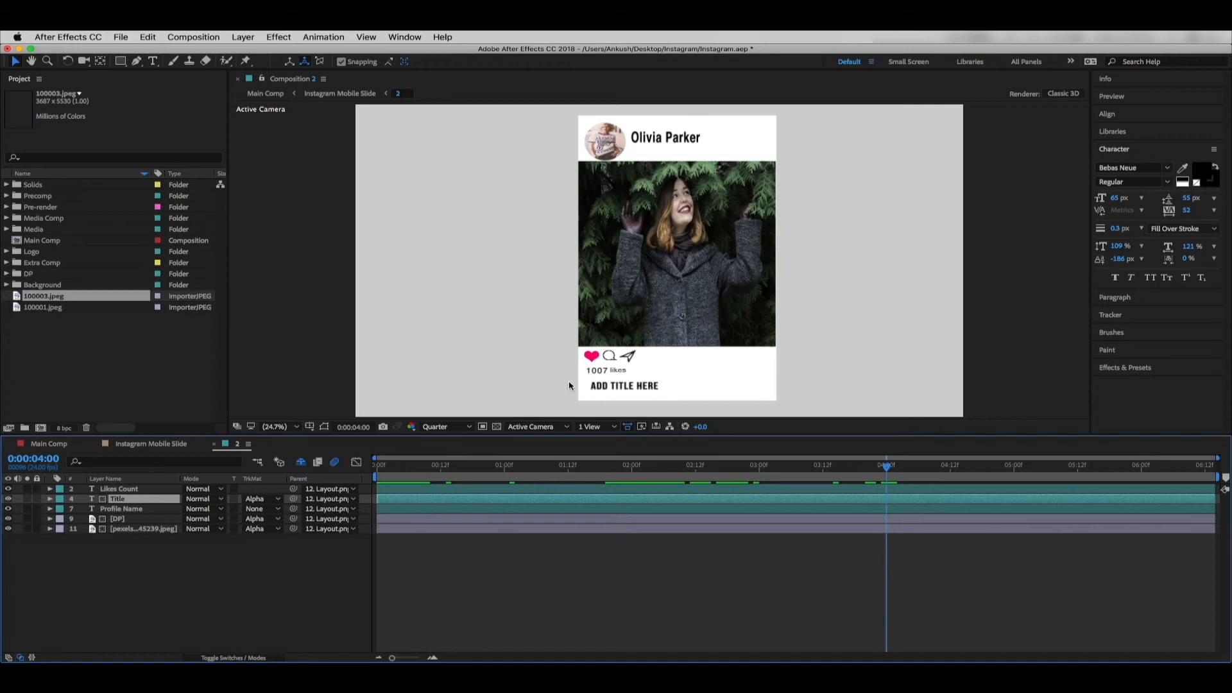
{"action": "double_click", "coordinate": [119, 499]}
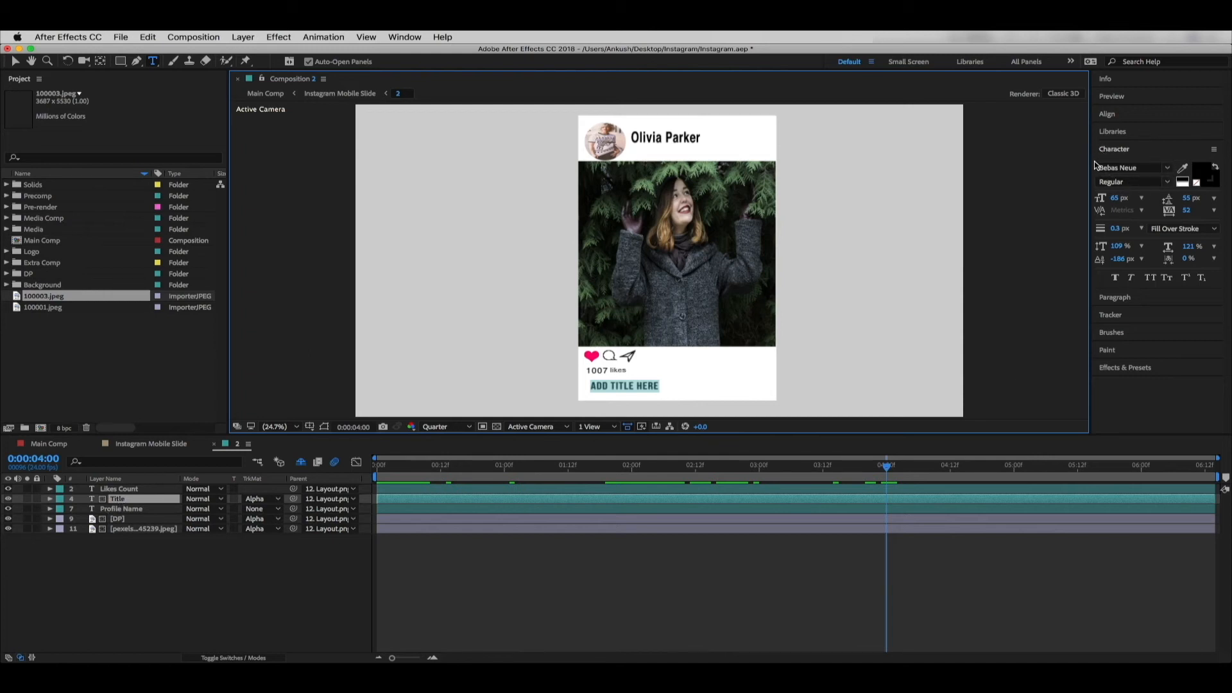
{"action": "left_click", "coordinate": [1206, 176]}
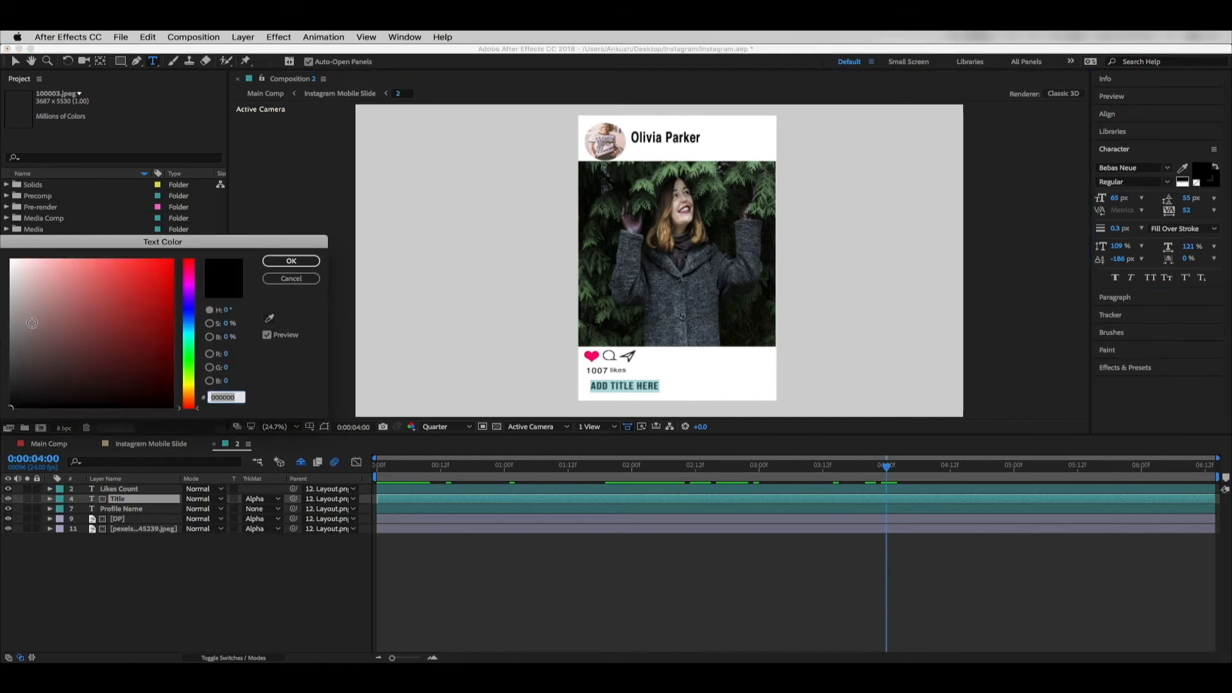
{"action": "left_click", "coordinate": [166, 269]}
{"action": "left_click", "coordinate": [291, 261]}
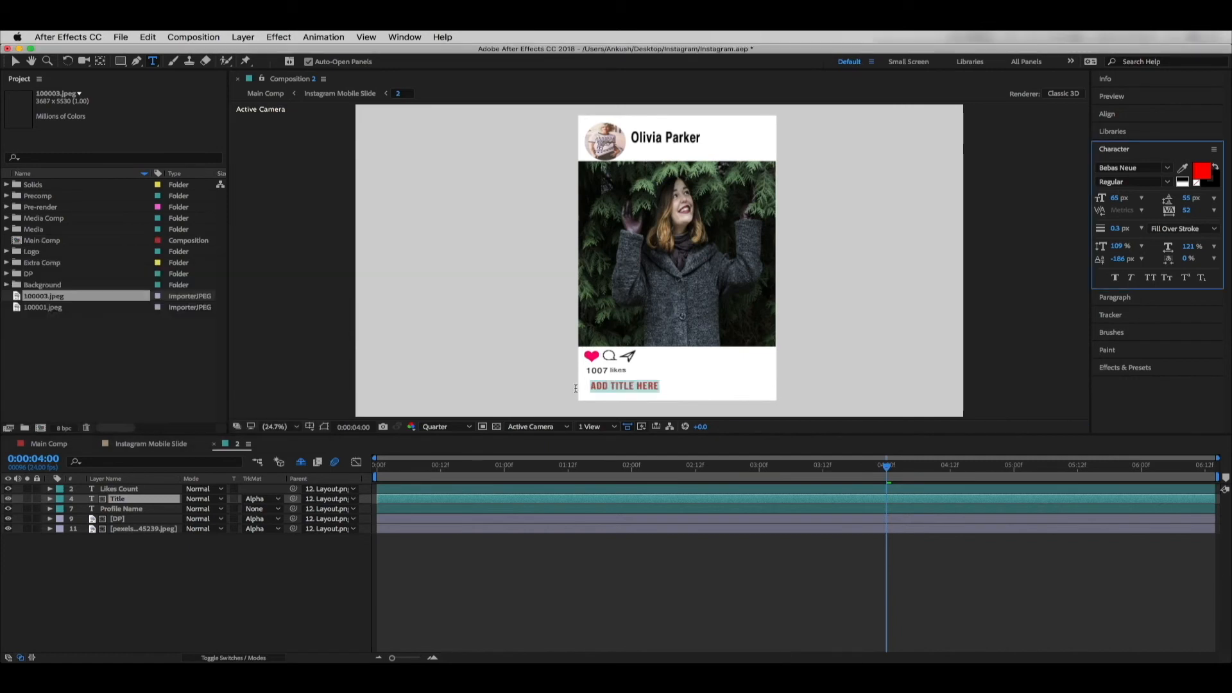
{"action": "key", "text": "super+z"}
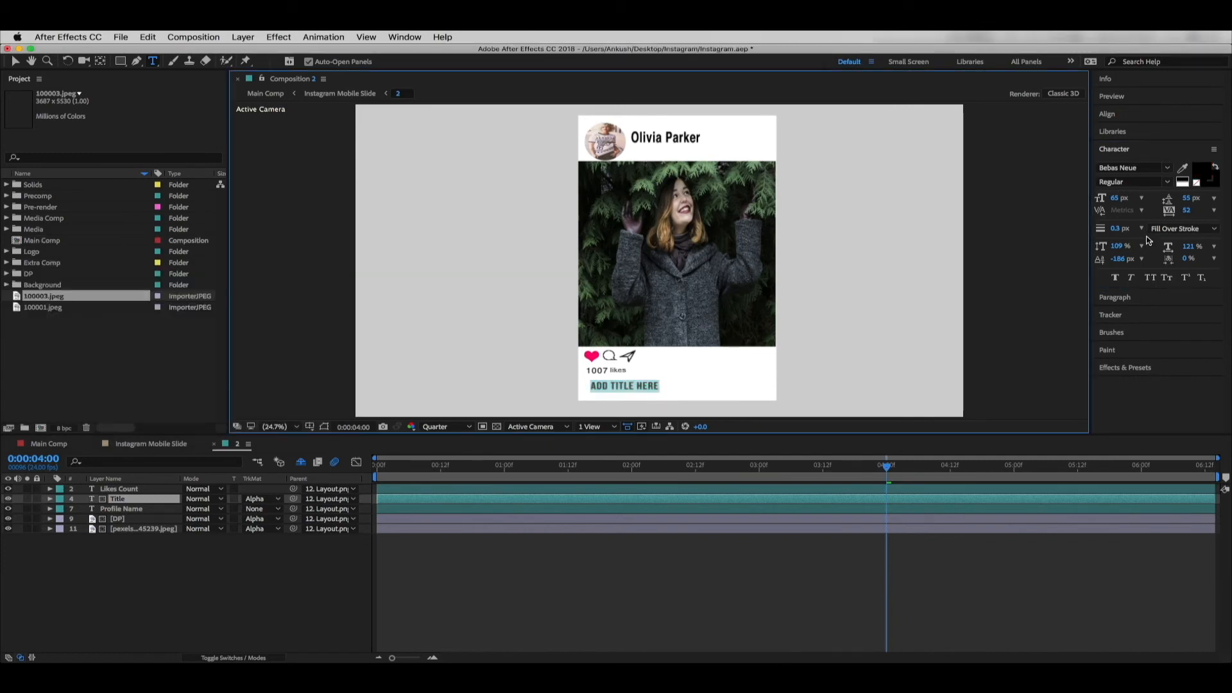
{"action": "left_click", "coordinate": [38, 560]}
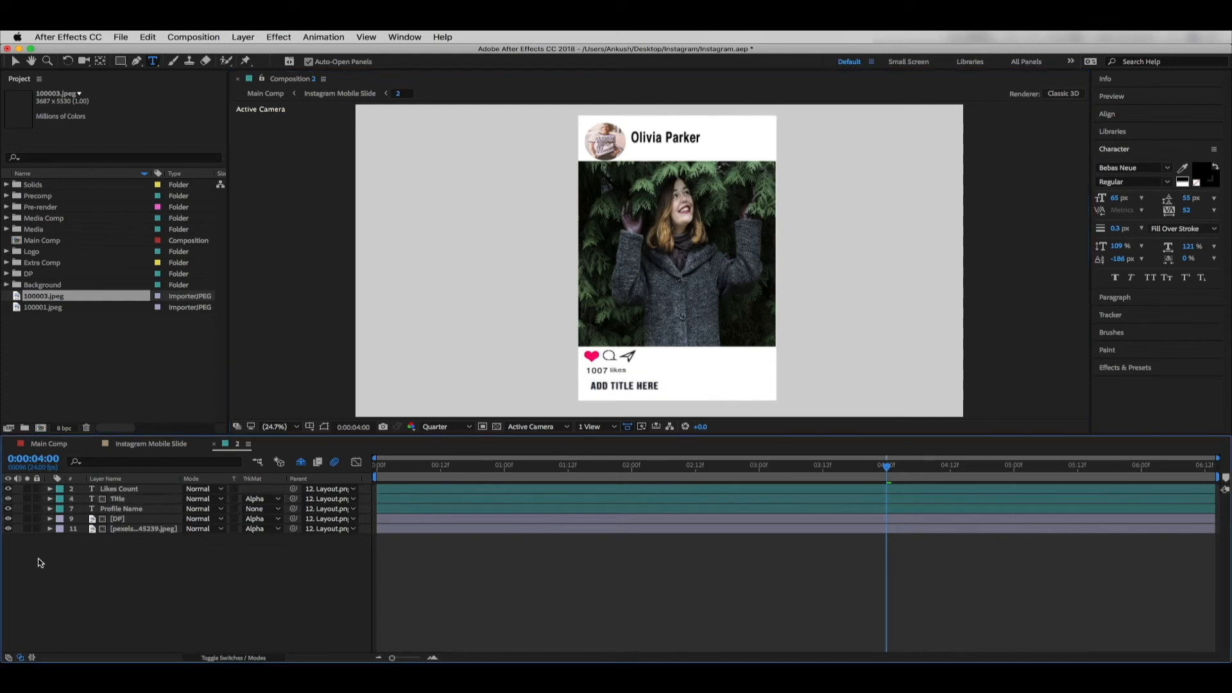
Step: Open the Profile Name layer's text for editing and leave it without making a change
{"action": "left_click", "coordinate": [115, 510]}
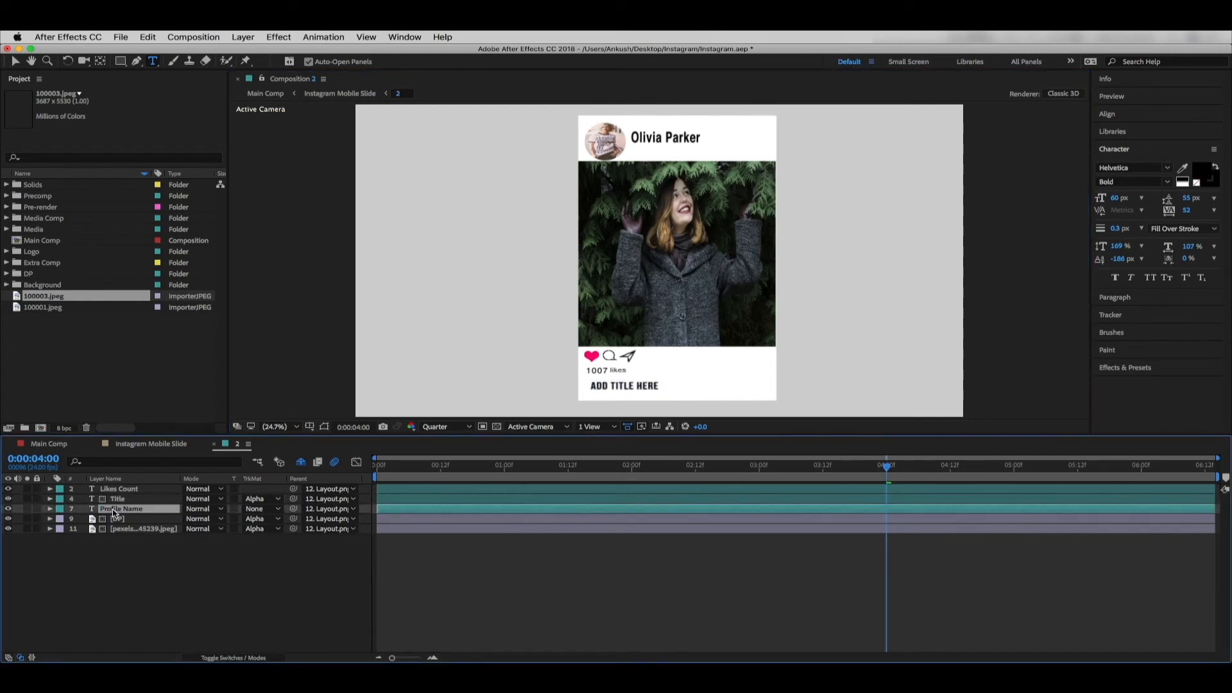
{"action": "double_click", "coordinate": [114, 510]}
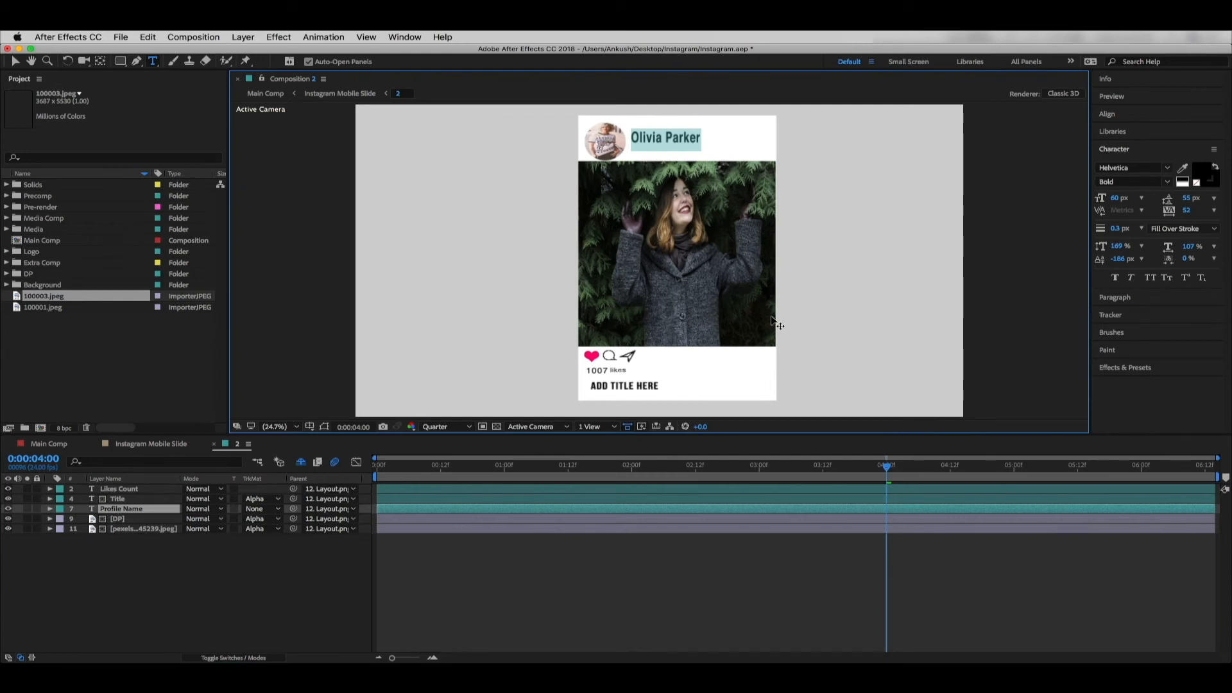
{"action": "left_click", "coordinate": [121, 537]}
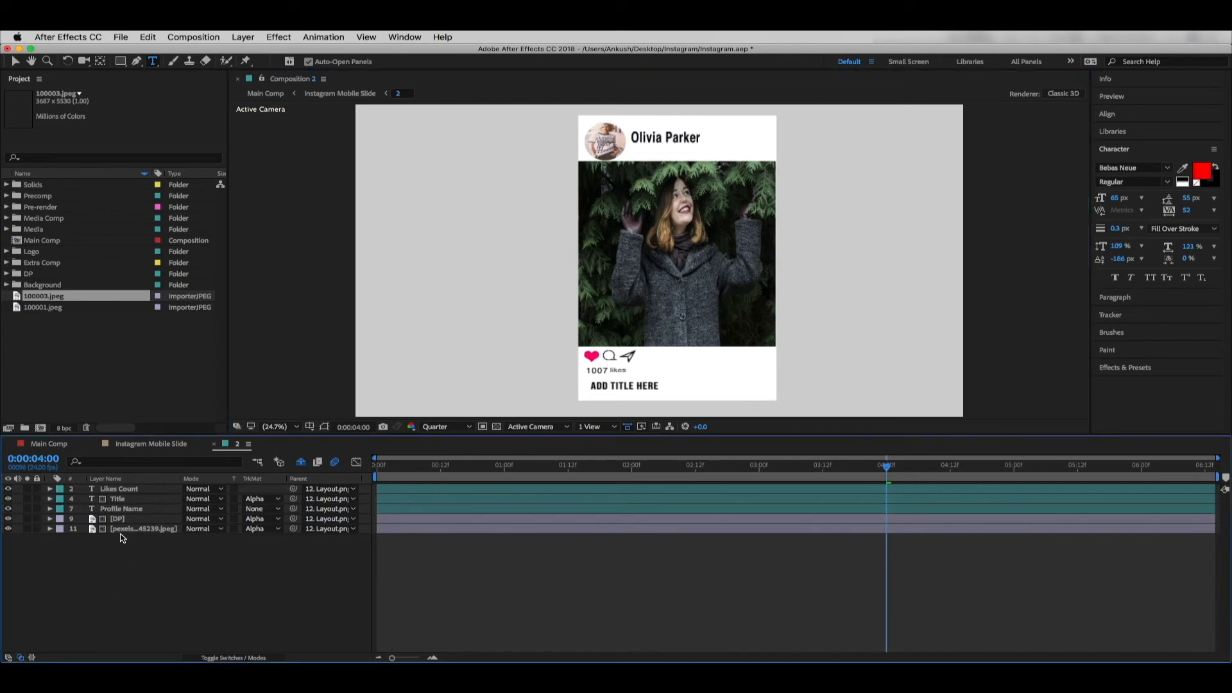
Step: Add 100003.jpeg to composition 2 just above the DP layer and scale it down to 27%
{"action": "left_click", "coordinate": [119, 521]}
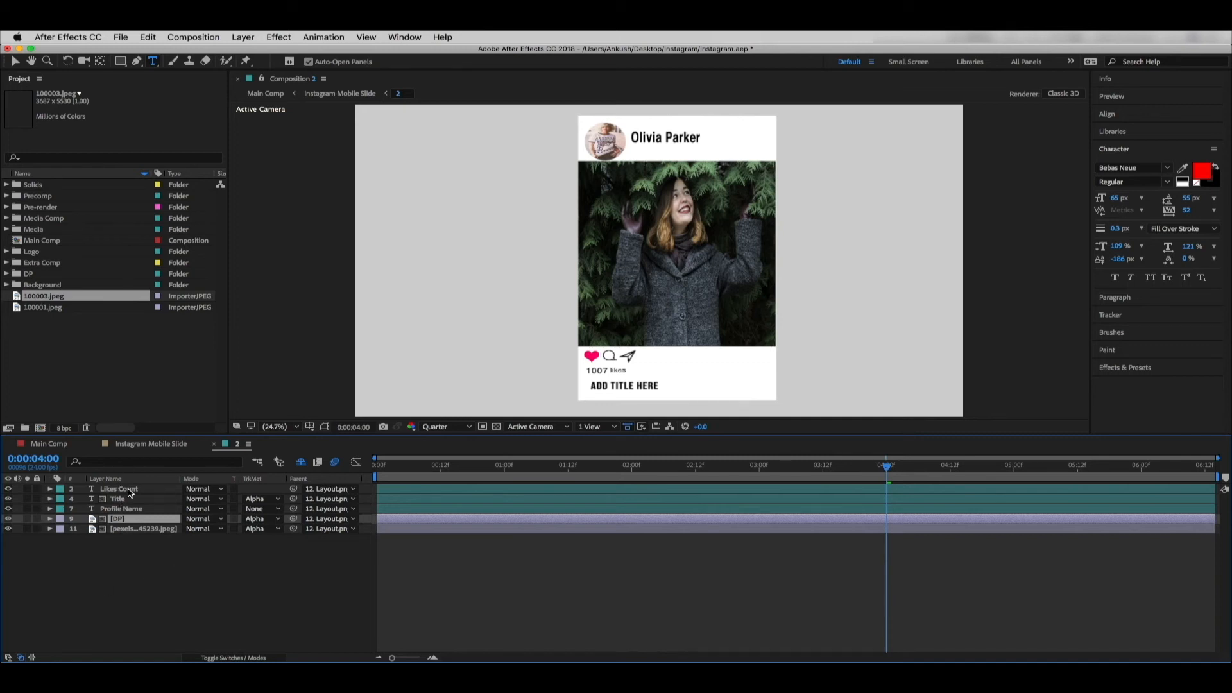
{"action": "left_click_drag", "start_coordinate": [45, 301], "coordinate": [106, 513]}
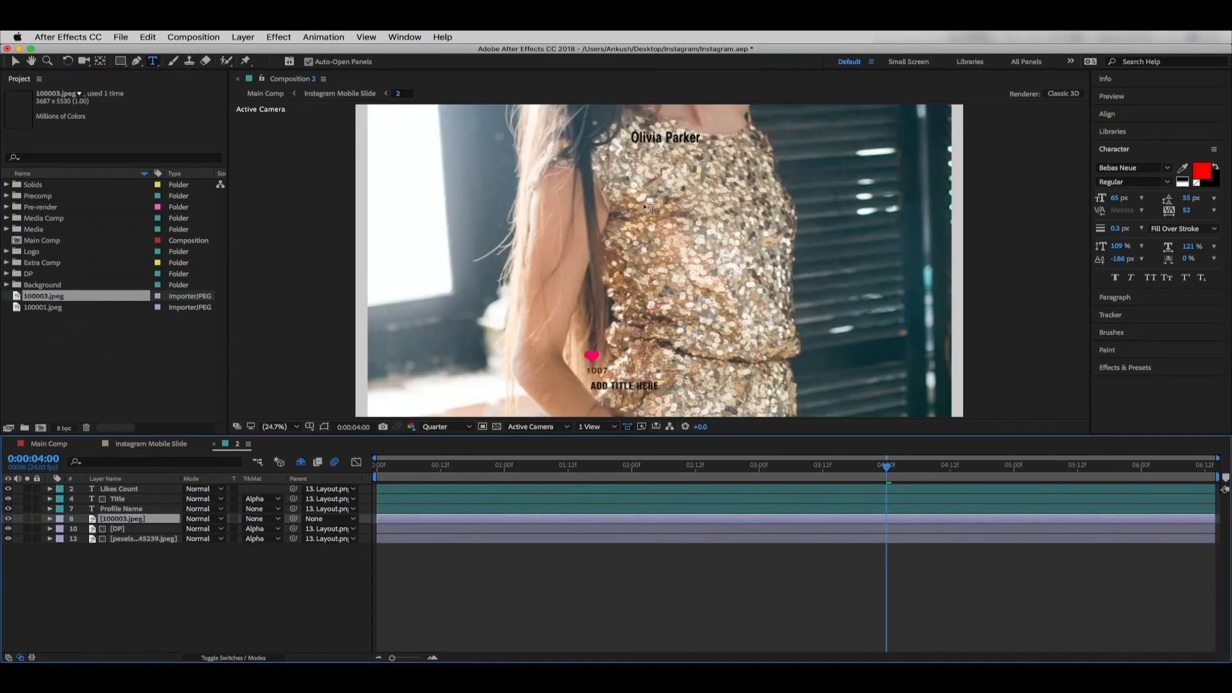
{"action": "left_click", "coordinate": [14, 61]}
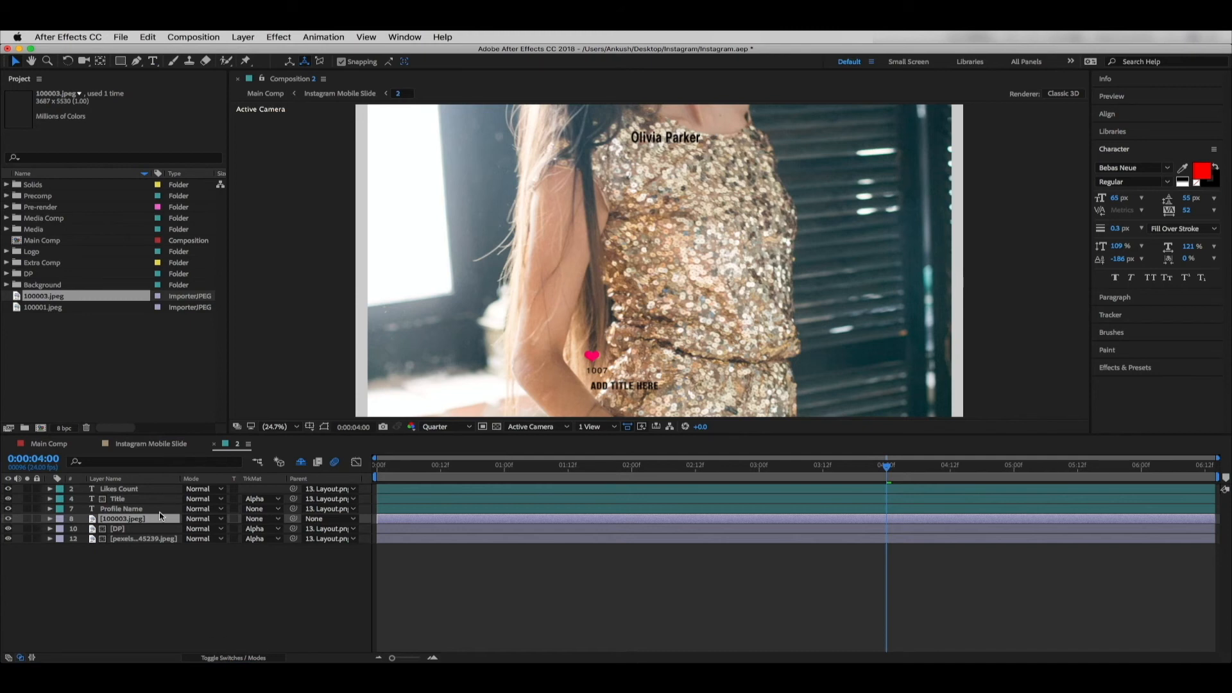
{"action": "key", "text": "s"}
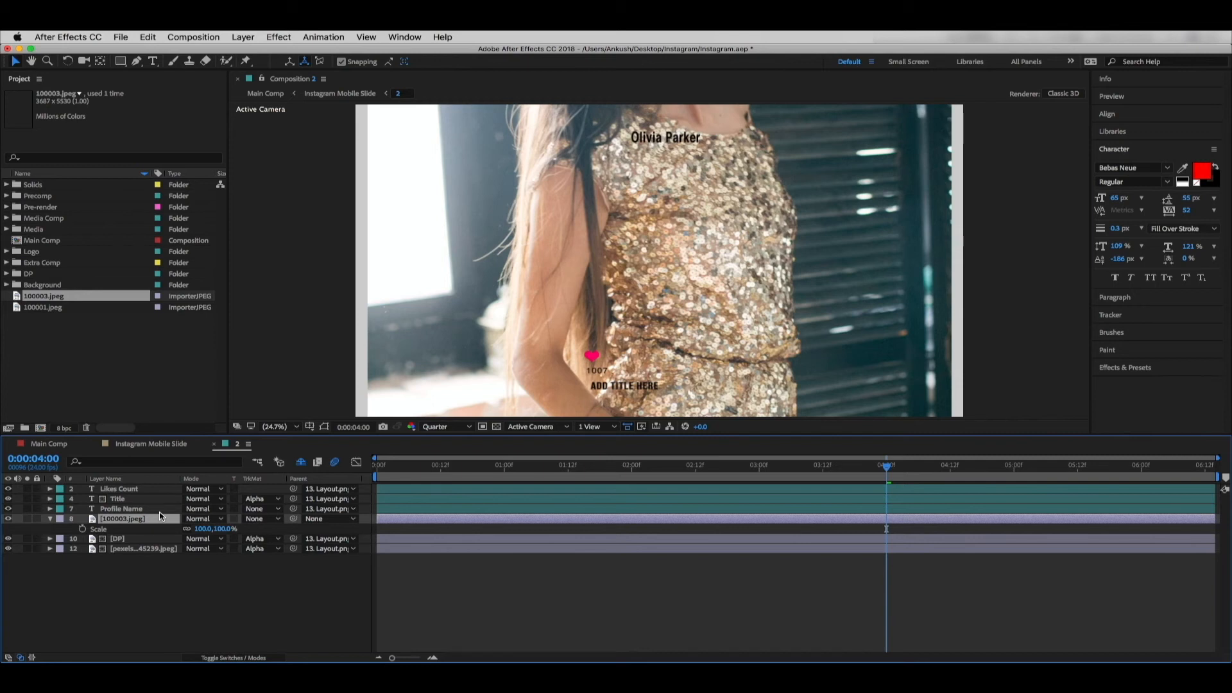
{"action": "key", "text": "shift+p"}
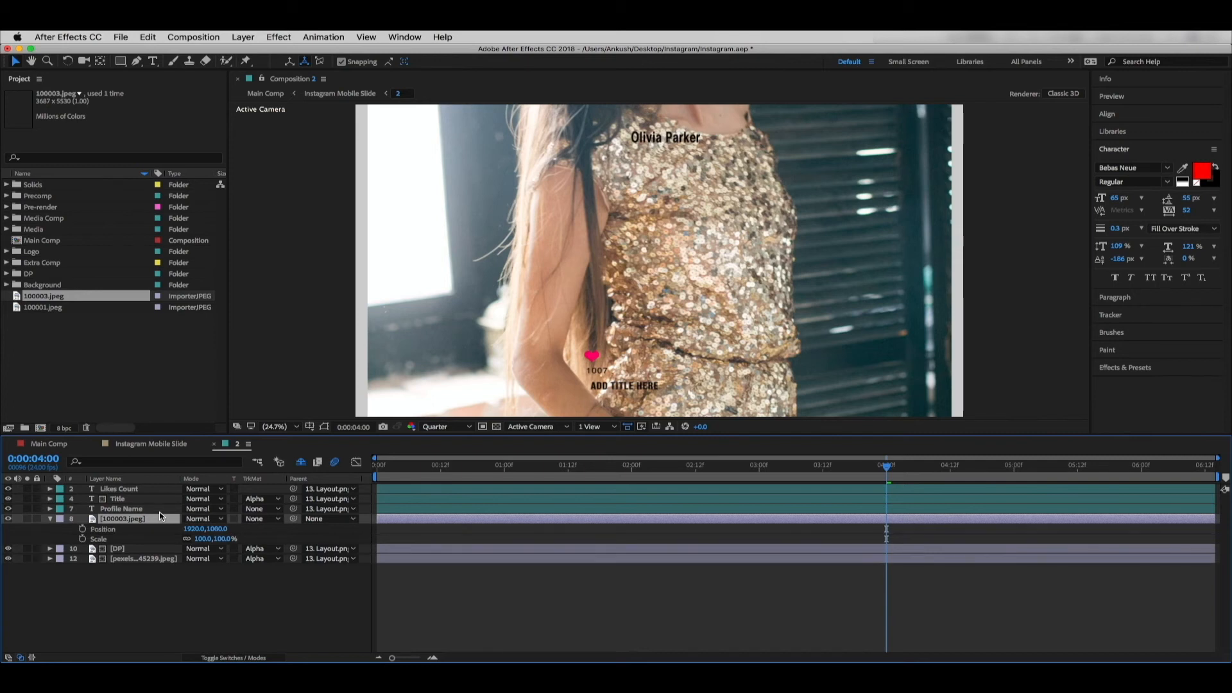
{"action": "left_click_drag", "start_coordinate": [204, 538], "coordinate": [158, 544]}
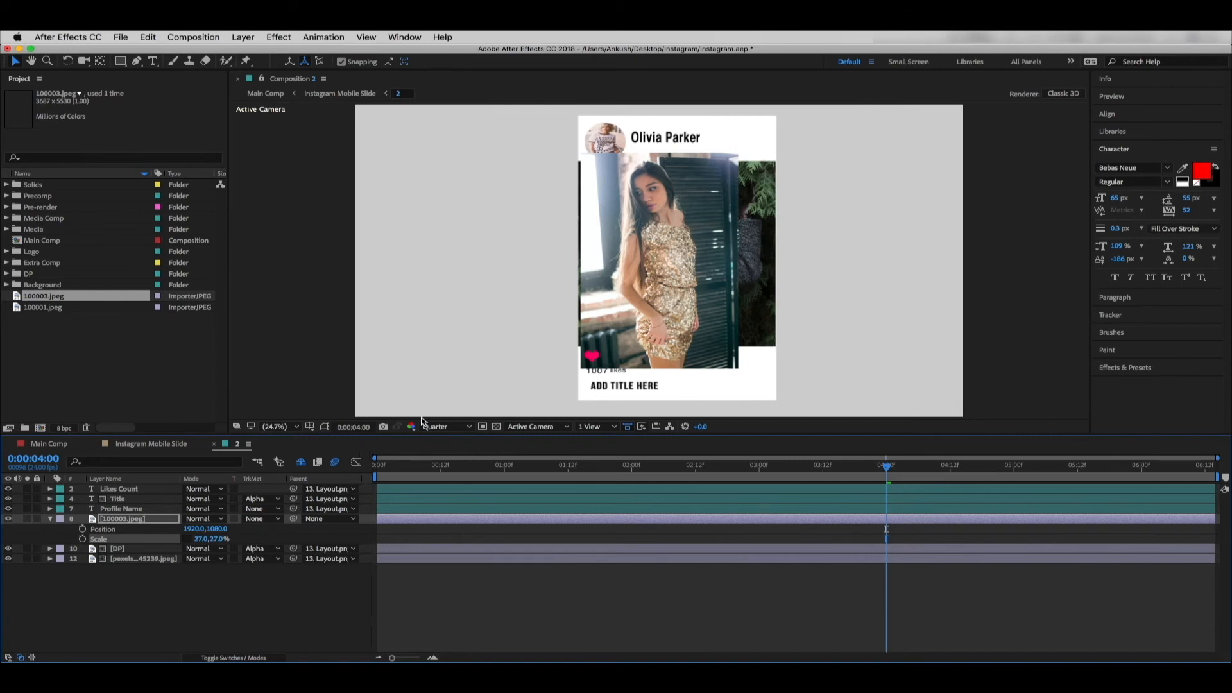
Step: Shrink the 100003.jpeg photo to about 12.5 by 7.2% and move it over the profile picture at about 1628, 286
{"action": "left_click", "coordinate": [626, 304]}
{"action": "left_click", "coordinate": [324, 426]}
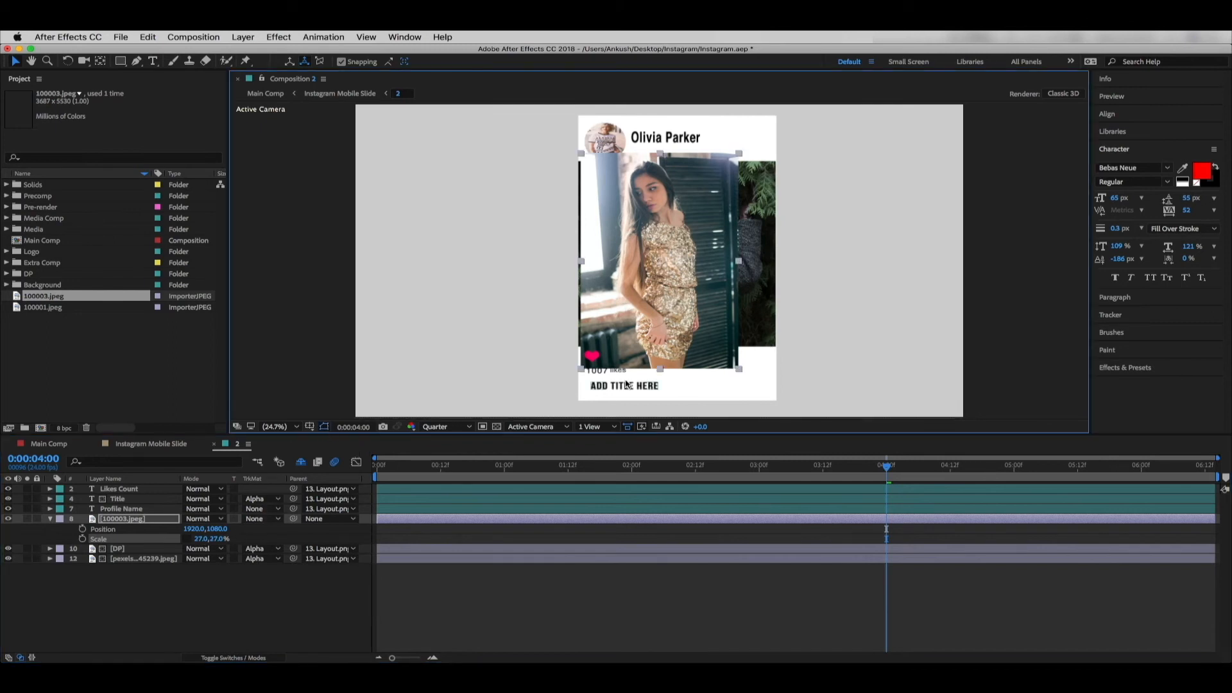
{"action": "left_click_drag", "start_coordinate": [660, 369], "coordinate": [657, 313]}
{"action": "left_click_drag", "start_coordinate": [738, 261], "coordinate": [708, 269]}
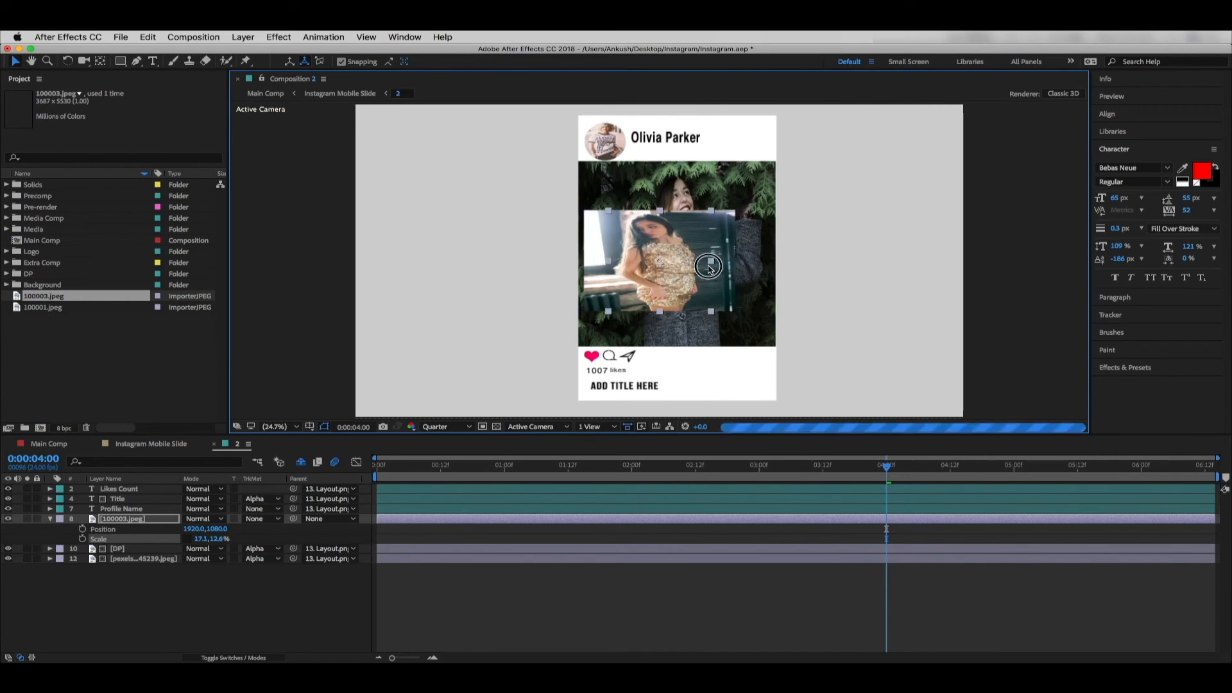
{"action": "left_click_drag", "start_coordinate": [659, 210], "coordinate": [660, 219]}
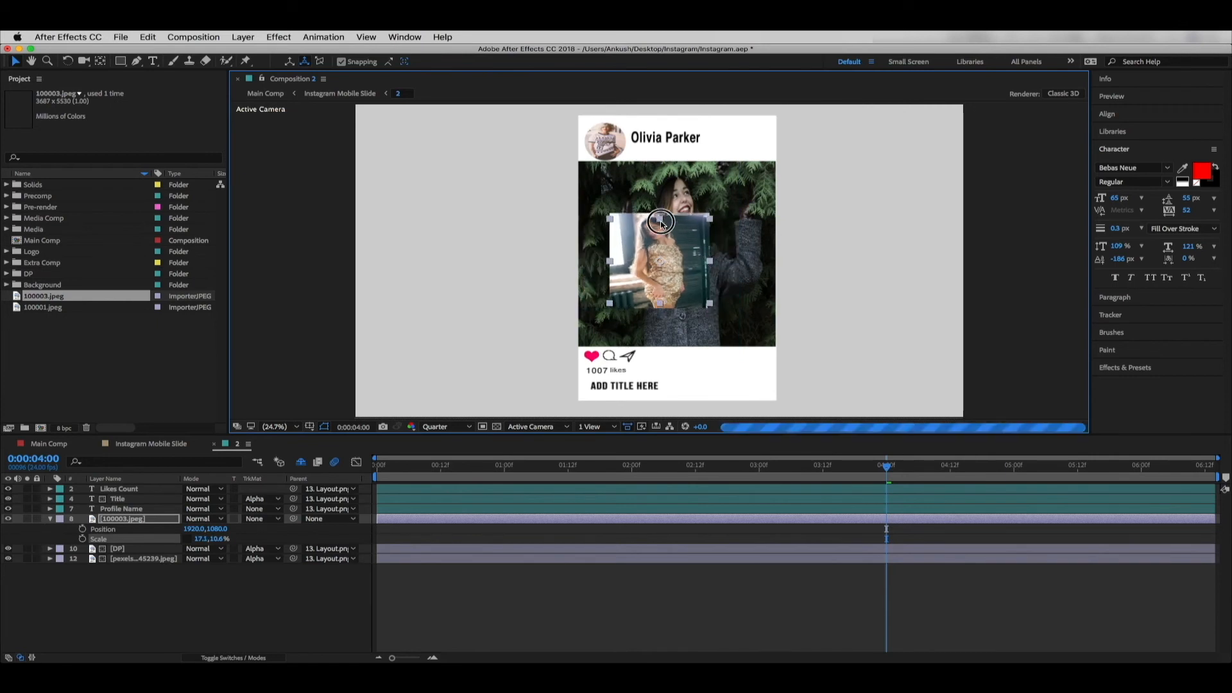
{"action": "left_click_drag", "start_coordinate": [671, 263], "coordinate": [628, 162]}
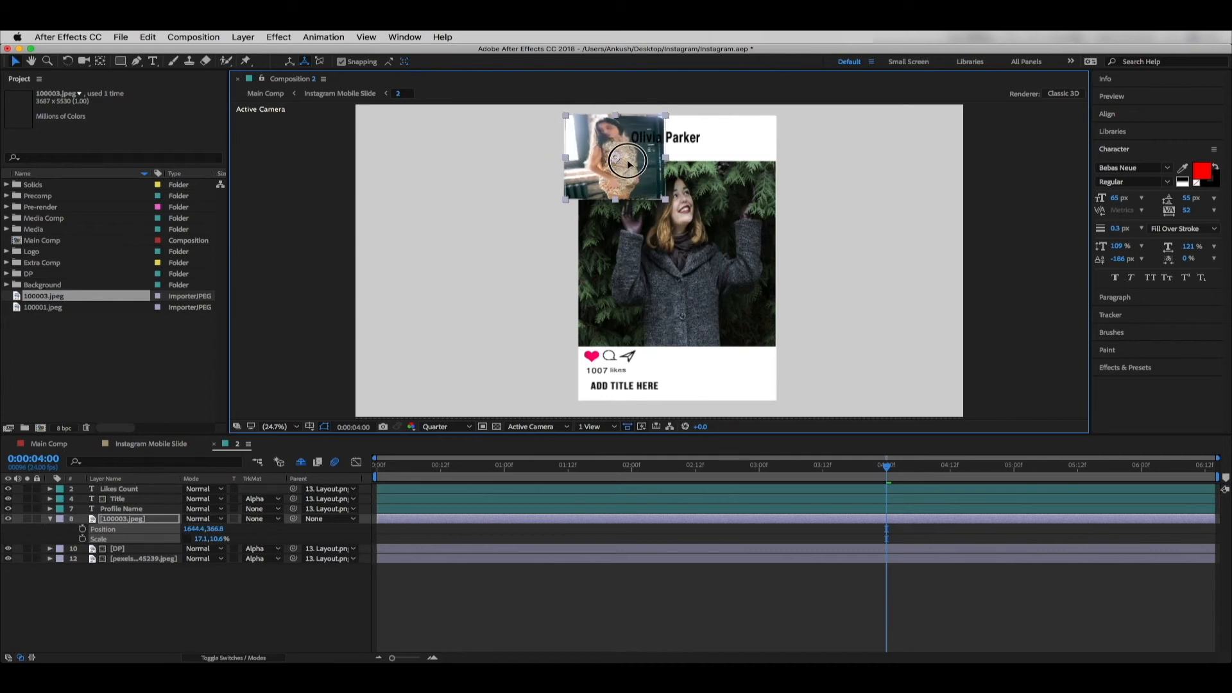
{"action": "left_click_drag", "start_coordinate": [576, 120], "coordinate": [579, 123]}
{"action": "left_click_drag", "start_coordinate": [654, 193], "coordinate": [633, 156]}
{"action": "left_click", "coordinate": [184, 609]}
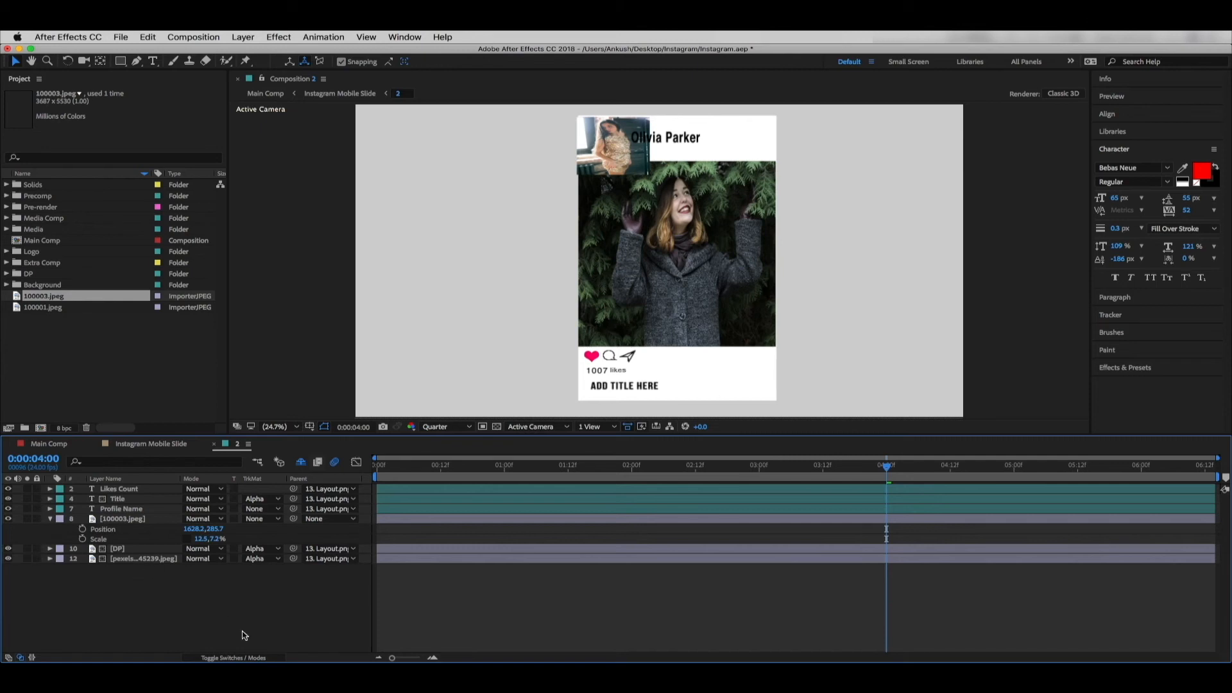
Step: Parent the 100003.jpeg layer to Layout.png, matching the DP layer
{"action": "left_click", "coordinate": [120, 520]}
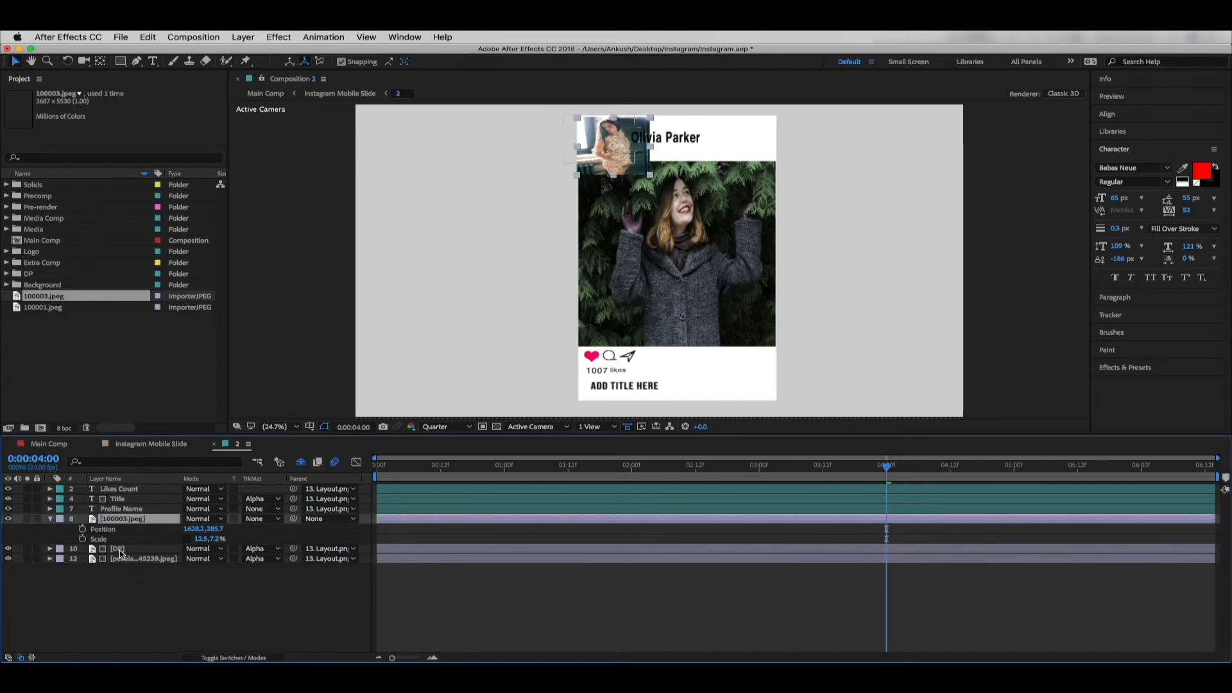
{"action": "left_click", "coordinate": [118, 549]}
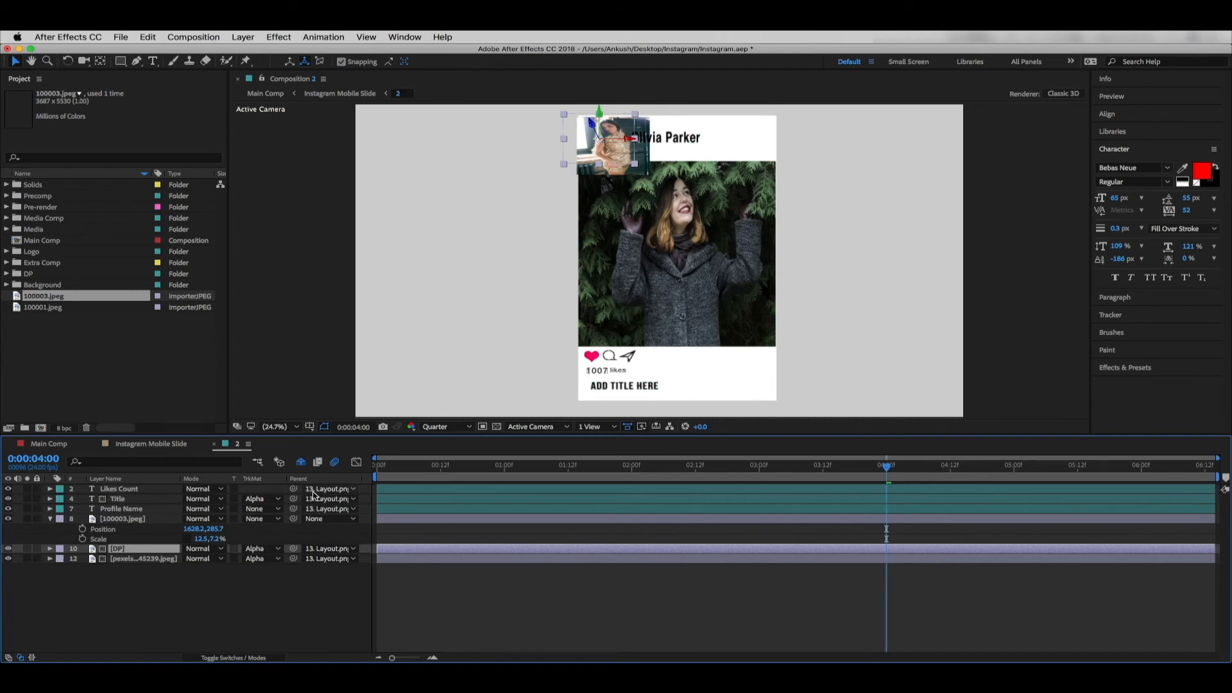
{"action": "left_click", "coordinate": [324, 519]}
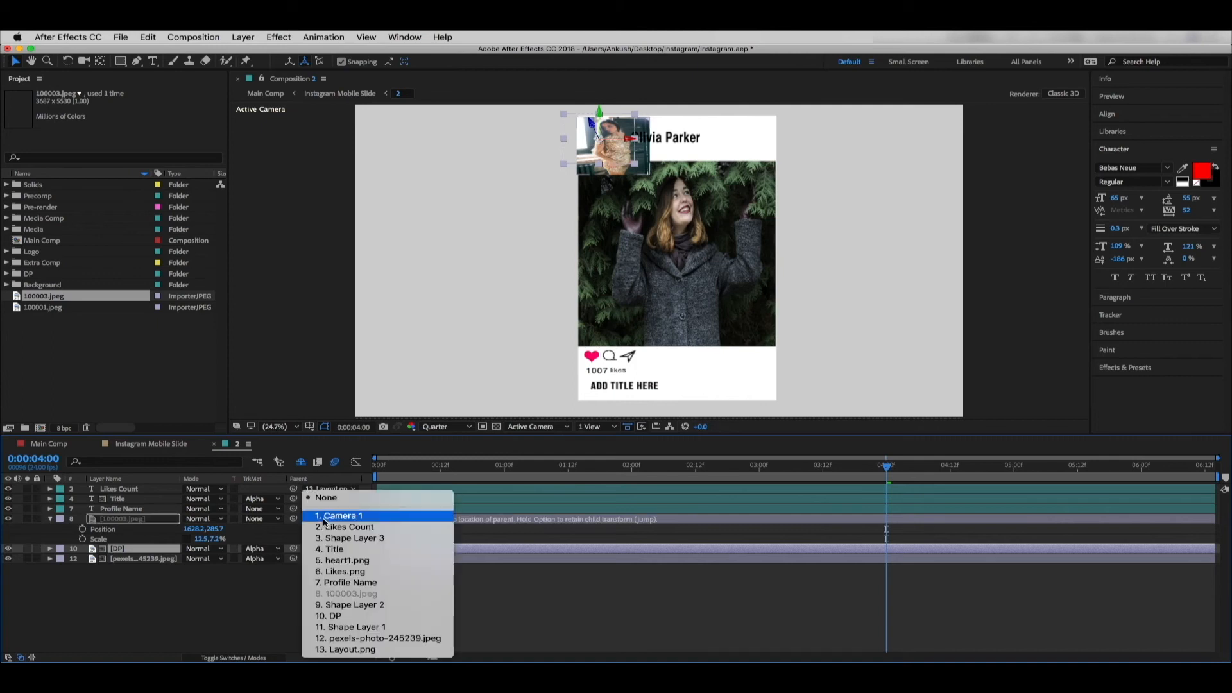
{"action": "left_click", "coordinate": [345, 650]}
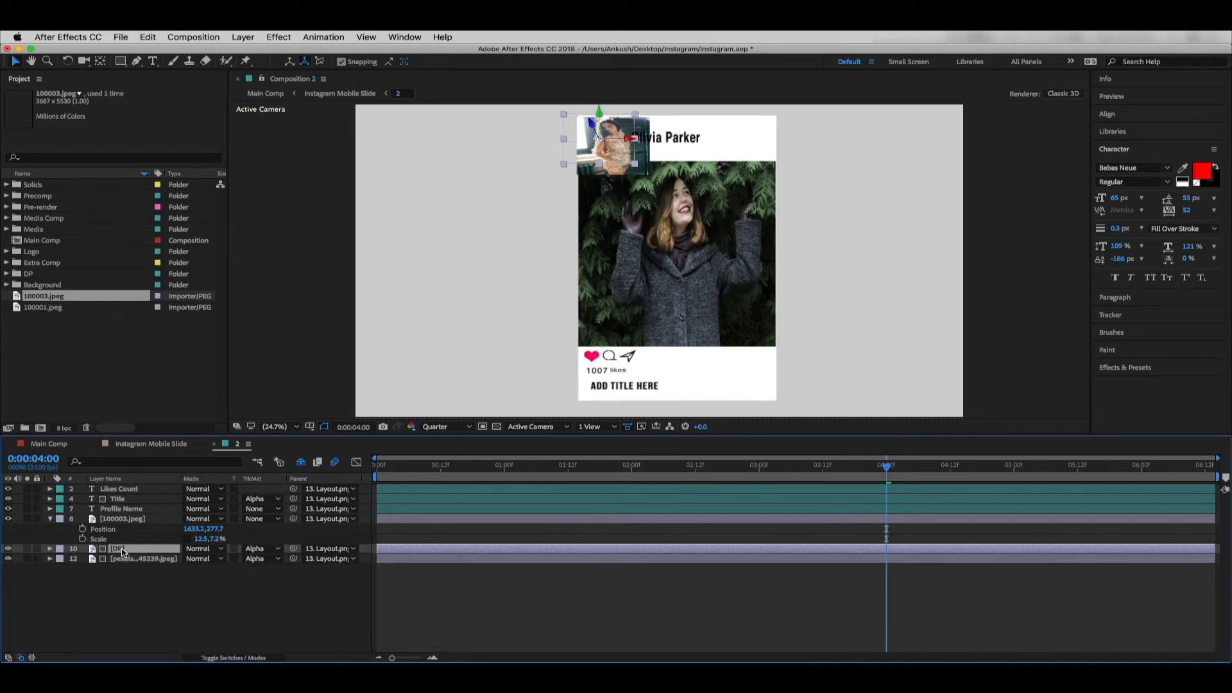
Step: Move the 100003.jpeg layer directly below the DP layer in the layer stack
{"action": "left_click", "coordinate": [116, 521]}
{"action": "left_click_drag", "start_coordinate": [116, 521], "coordinate": [129, 555]}
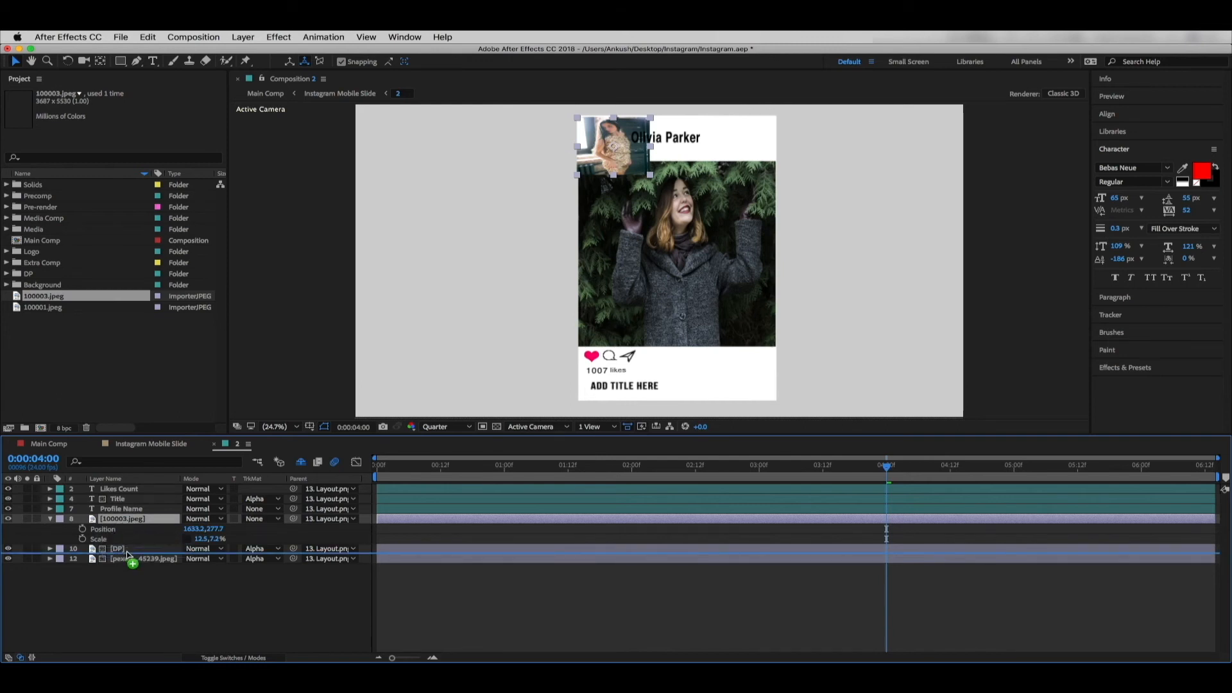
{"action": "left_click_drag", "start_coordinate": [128, 555], "coordinate": [128, 554]}
Step: Check the DP layer's track matte options and delete the DP layer
{"action": "left_click", "coordinate": [117, 519]}
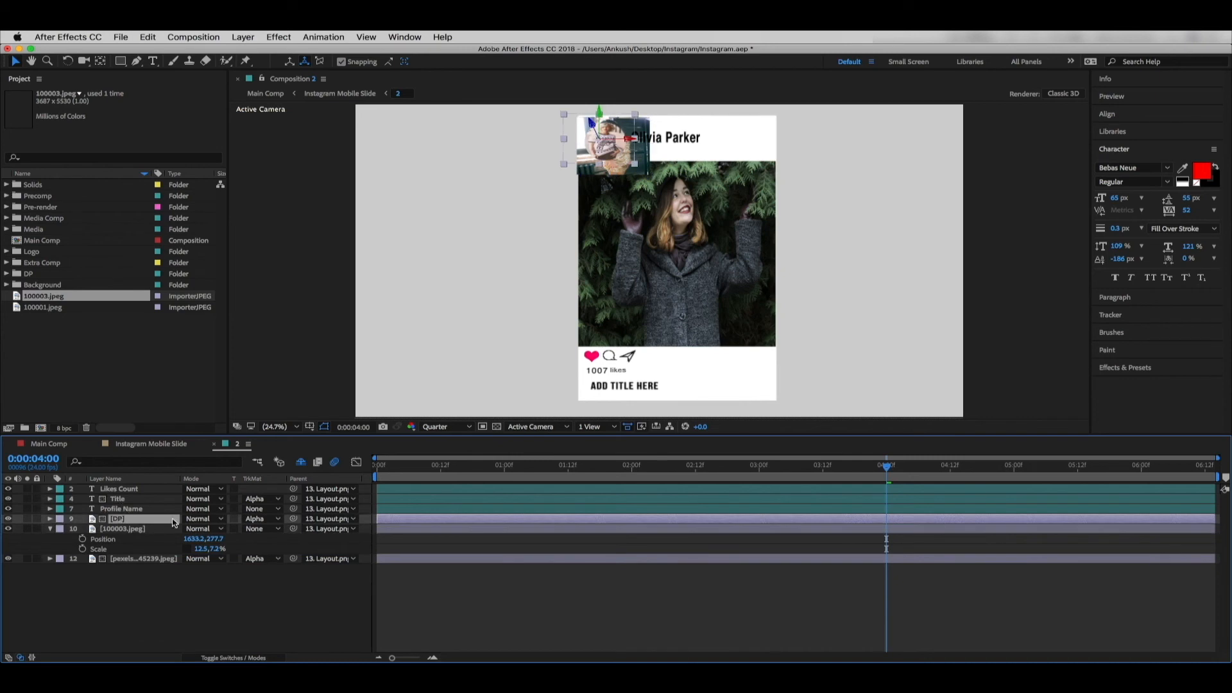
{"action": "left_click", "coordinate": [268, 519]}
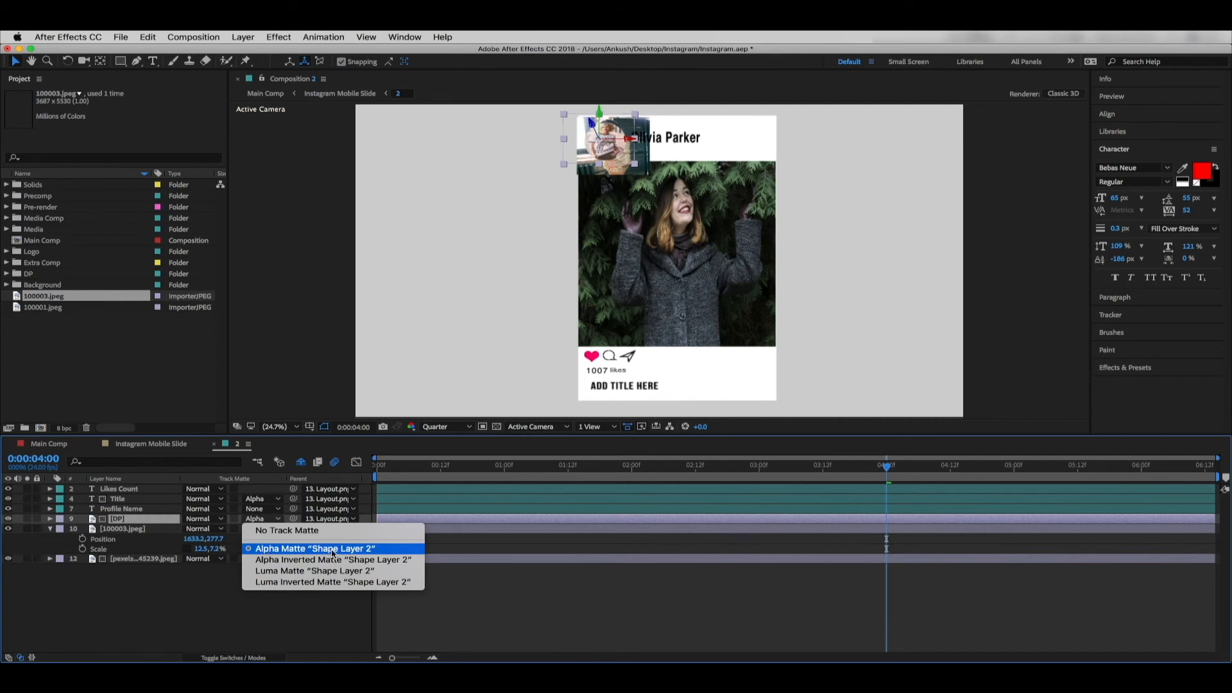
{"action": "left_click", "coordinate": [177, 589]}
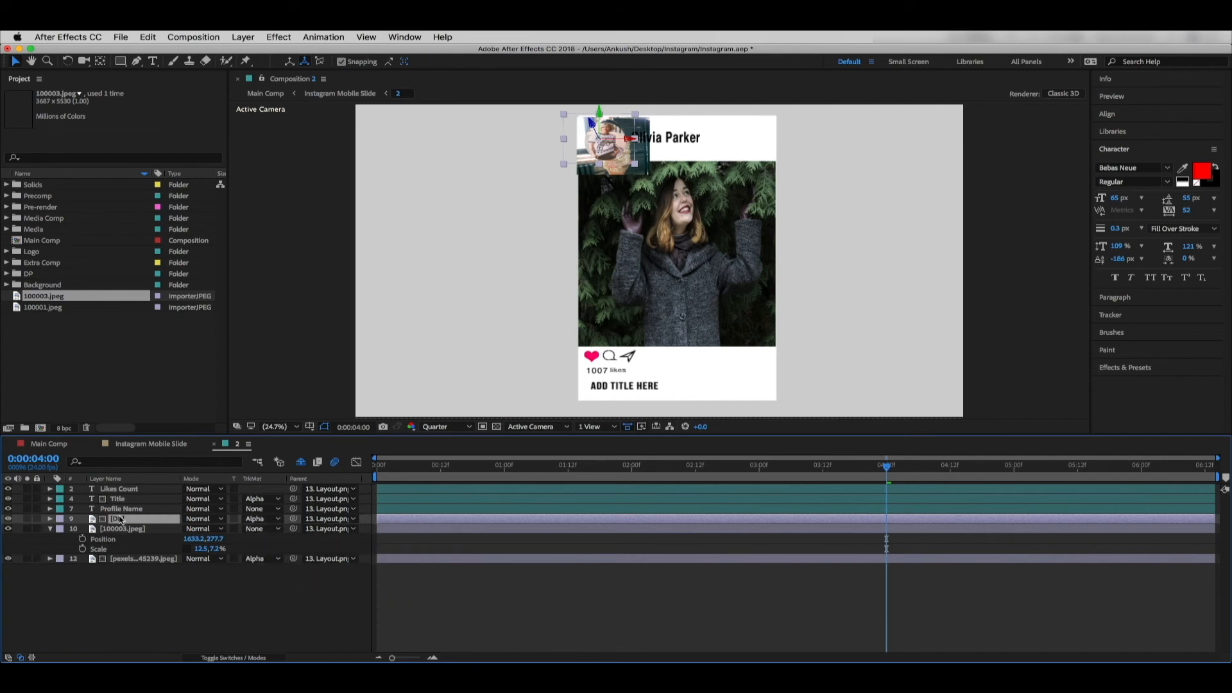
{"action": "key", "text": "Delete"}
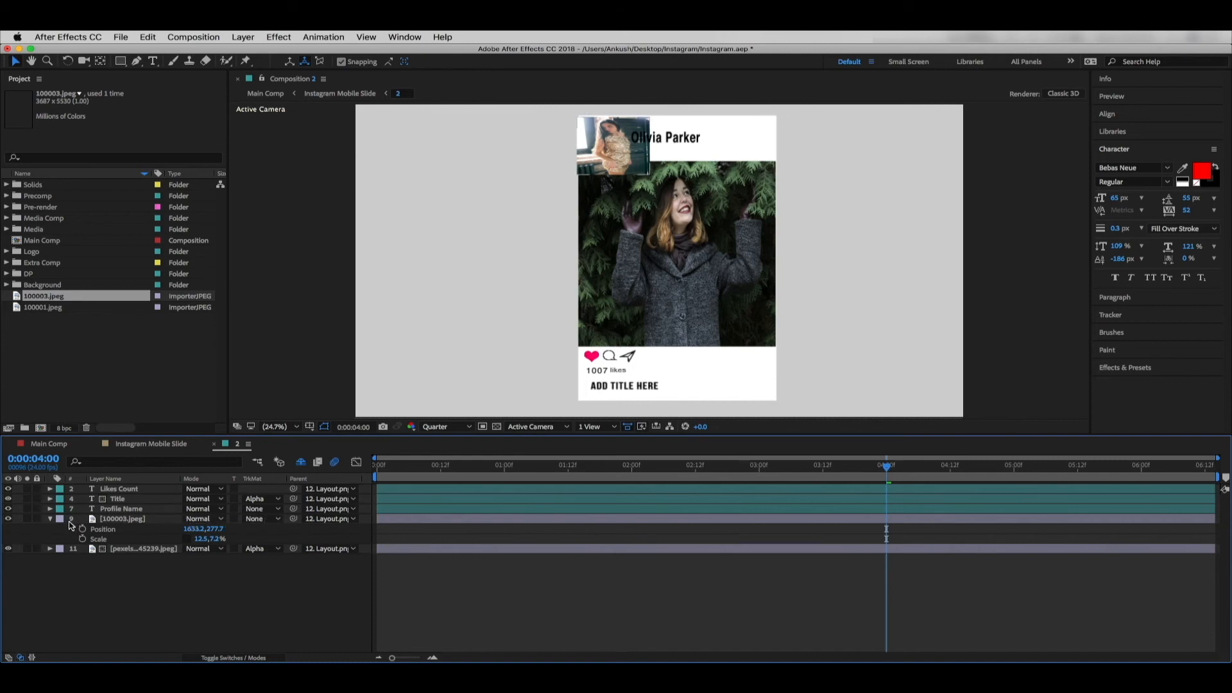
Step: Give 100003.jpeg the Alpha Matte "Shape Layer 2" and reposition it inside the circle at about 1599, 319
{"action": "left_click", "coordinate": [265, 521]}
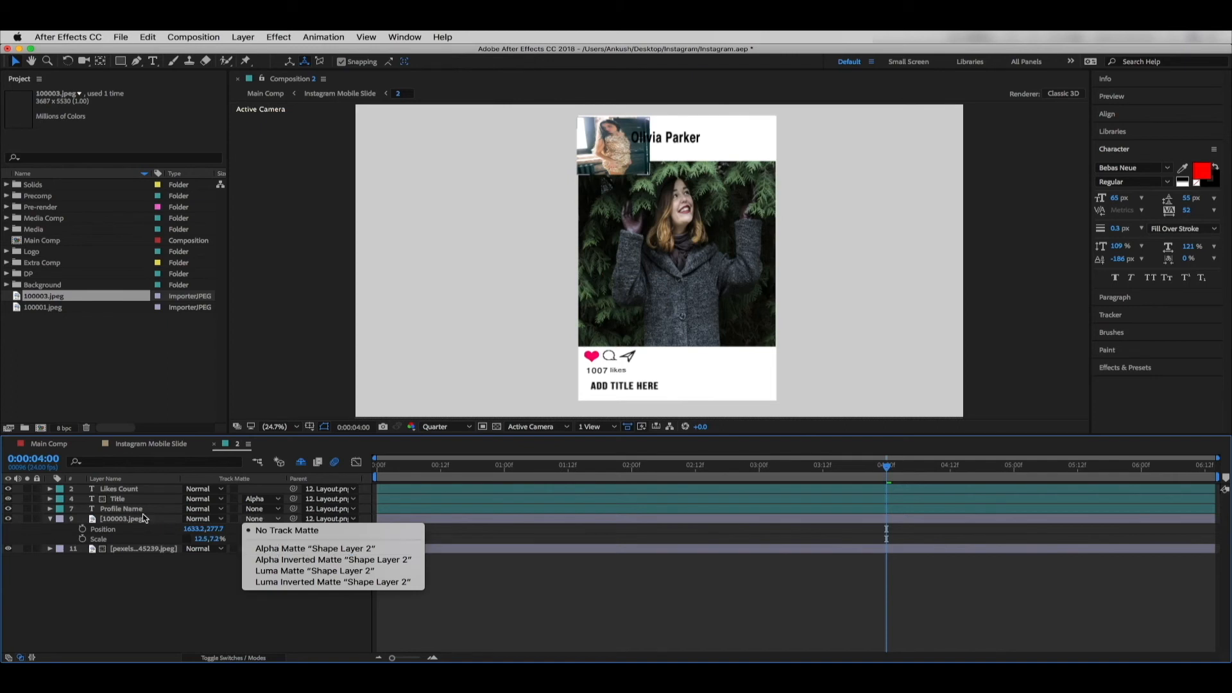
{"action": "left_click", "coordinate": [335, 552]}
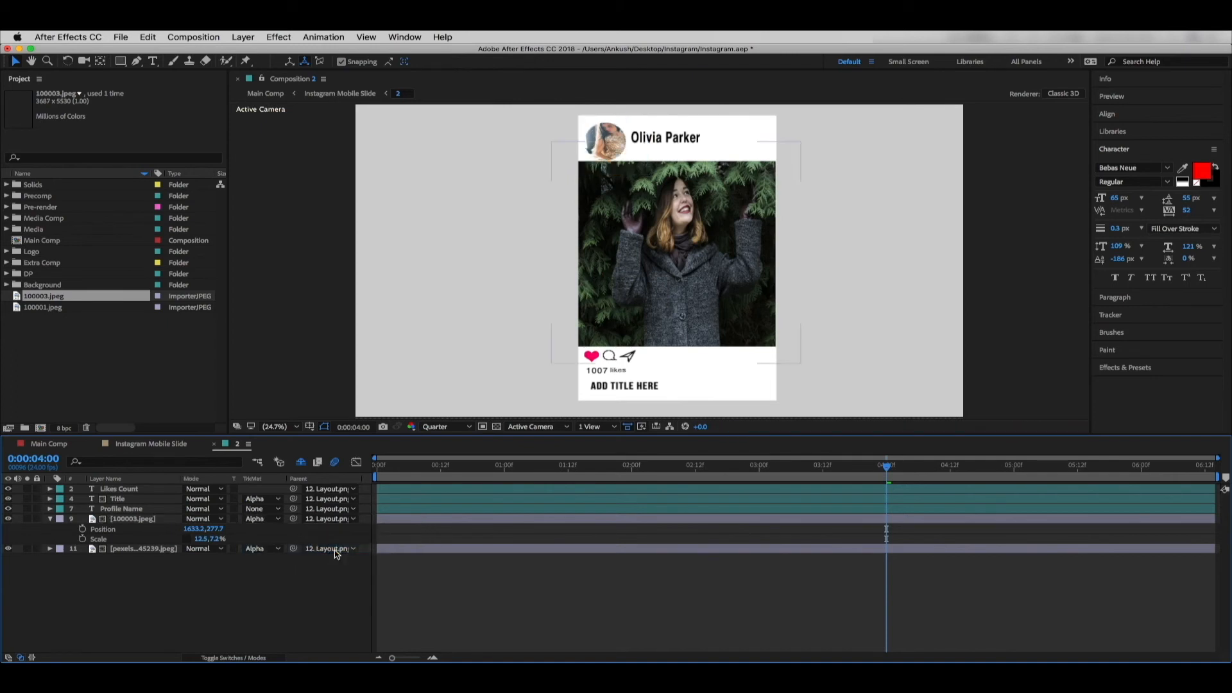
{"action": "left_click_drag", "start_coordinate": [205, 529], "coordinate": [236, 532]}
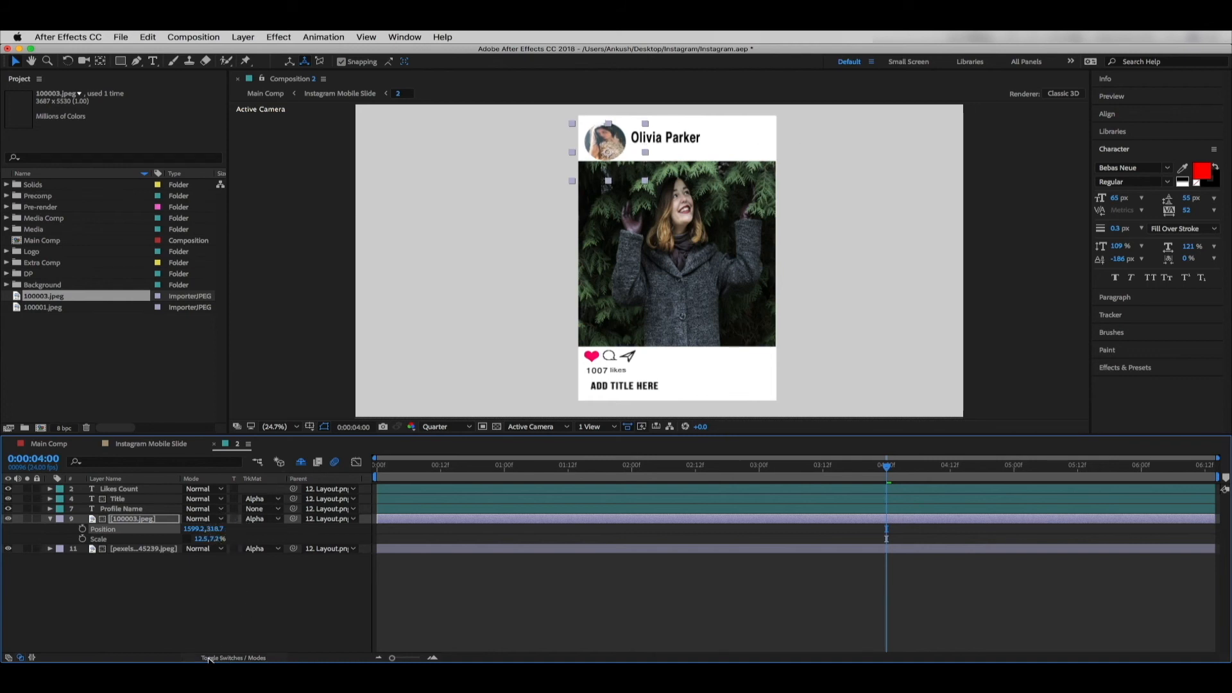
Step: Make the 100003.jpeg layer 3D and check it at 0:00:05:14, where the post is rotated
{"action": "left_click", "coordinate": [249, 658]}
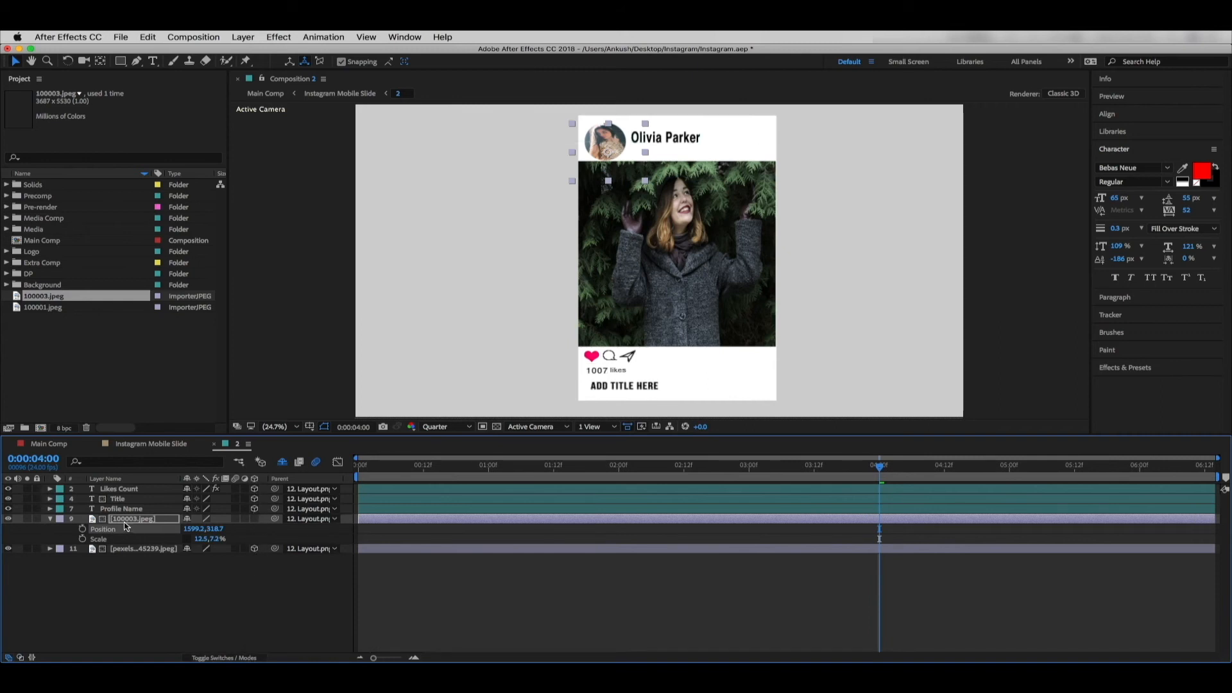
{"action": "left_click", "coordinate": [255, 520]}
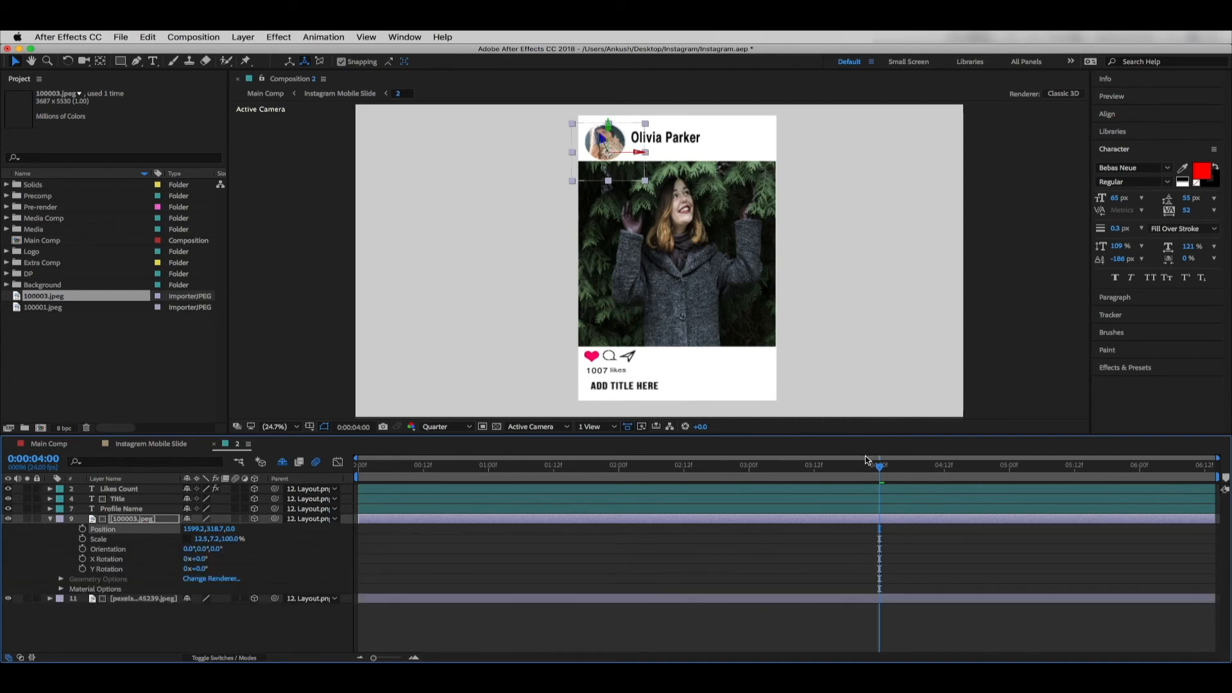
{"action": "left_click", "coordinate": [1087, 494]}
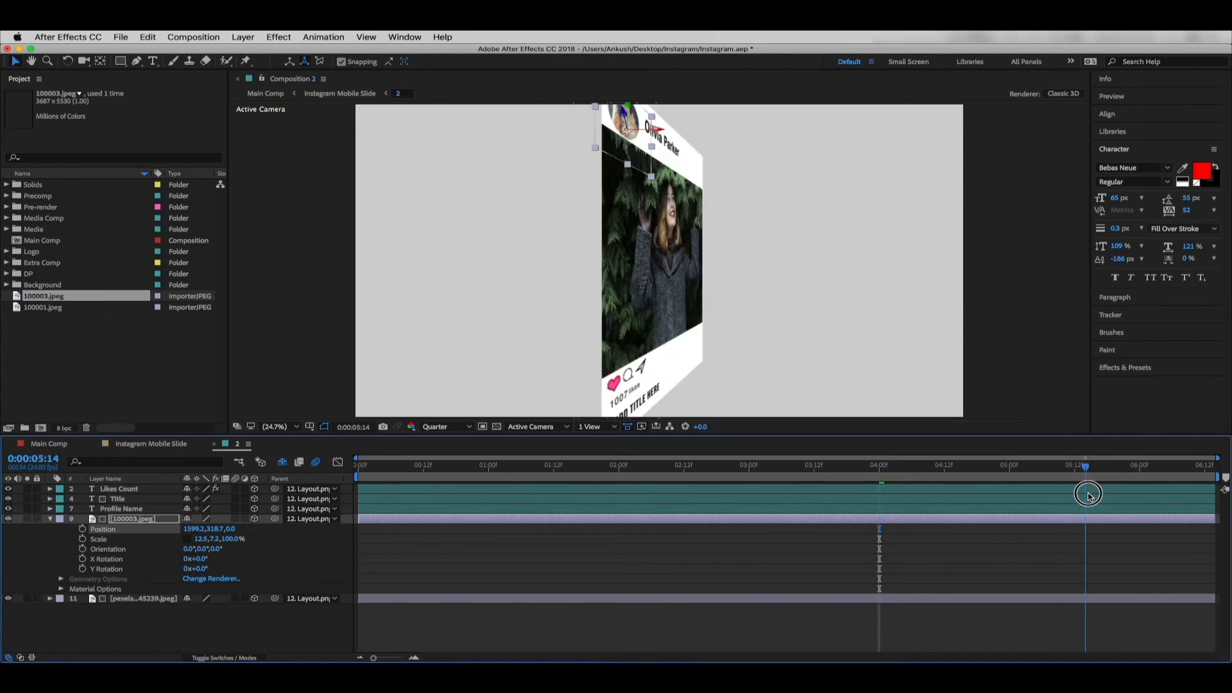
Step: Check how the new profile picture follows the post's rotation, moving back to 0:00:03:13
{"action": "left_click", "coordinate": [971, 497]}
{"action": "left_click", "coordinate": [845, 507]}
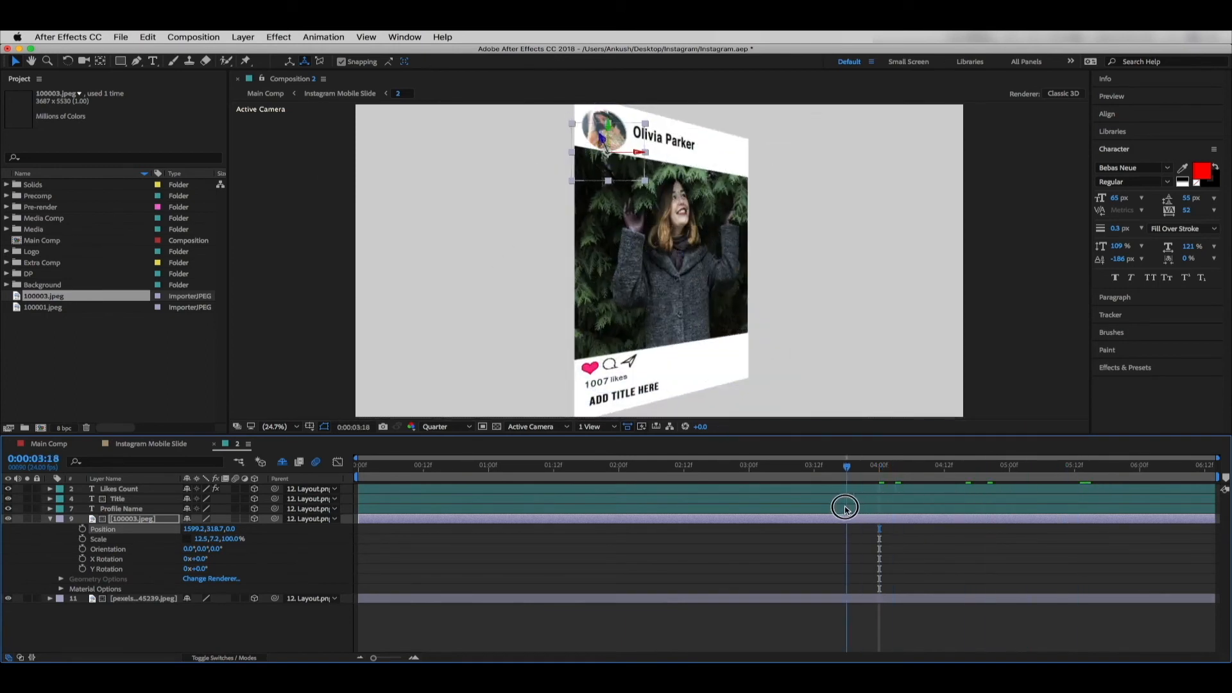
{"action": "left_click", "coordinate": [821, 509]}
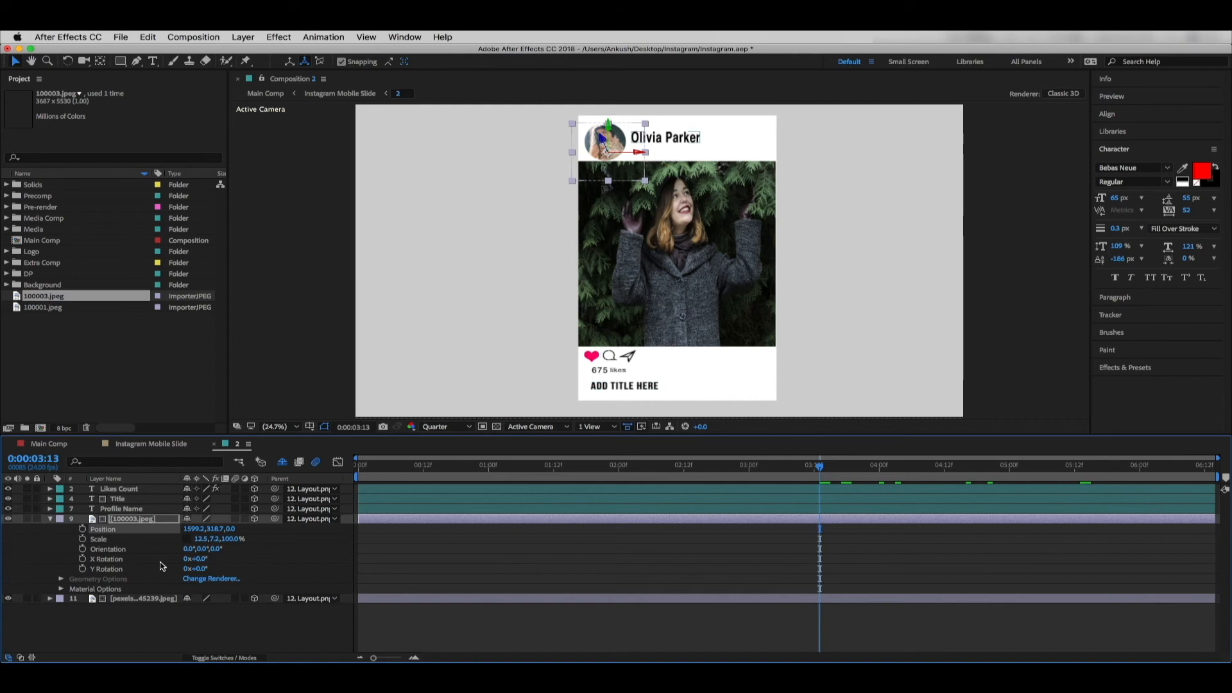
Step: Undo the 3D, matte and position changes to 100003.jpeg and the deletion of the DP layer
{"action": "key", "text": "super+z"}
{"action": "key", "text": "super+z"}
{"action": "key", "text": "super+z"}
{"action": "key", "text": "super+z"}
{"action": "key", "text": "super+z"}
{"action": "key", "text": "super+z"}
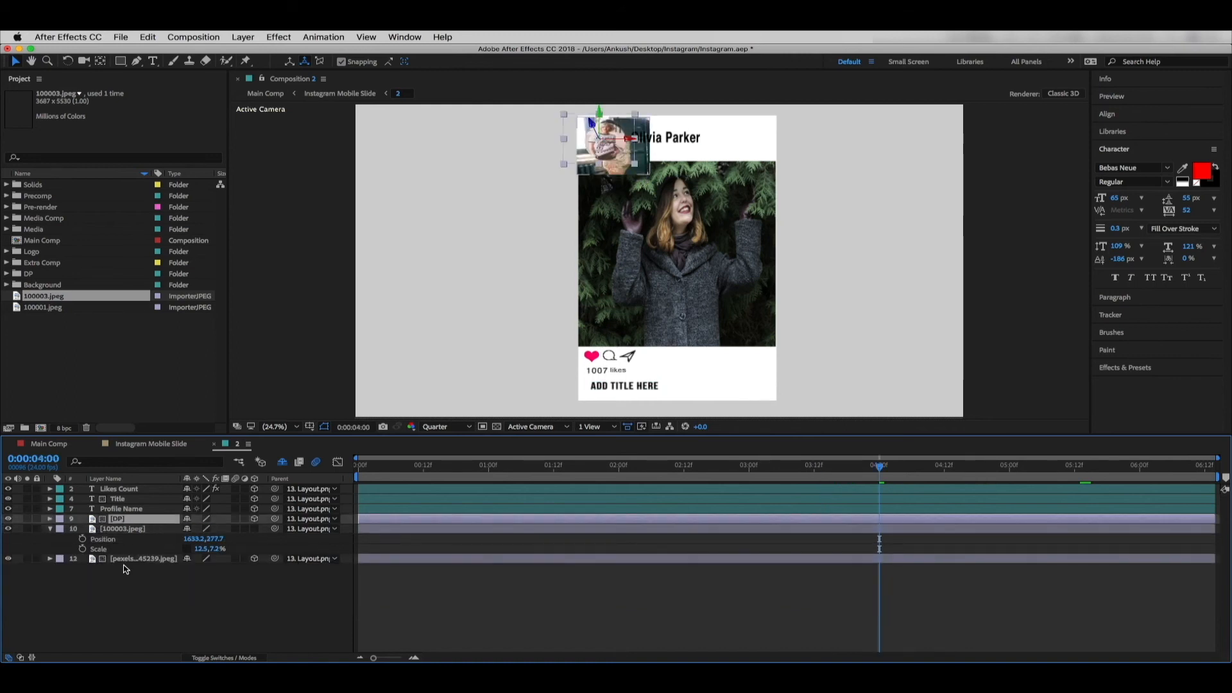
Step: Delete the 100003.jpeg layer and close composition 2
{"action": "left_click", "coordinate": [232, 658]}
{"action": "left_click", "coordinate": [117, 529]}
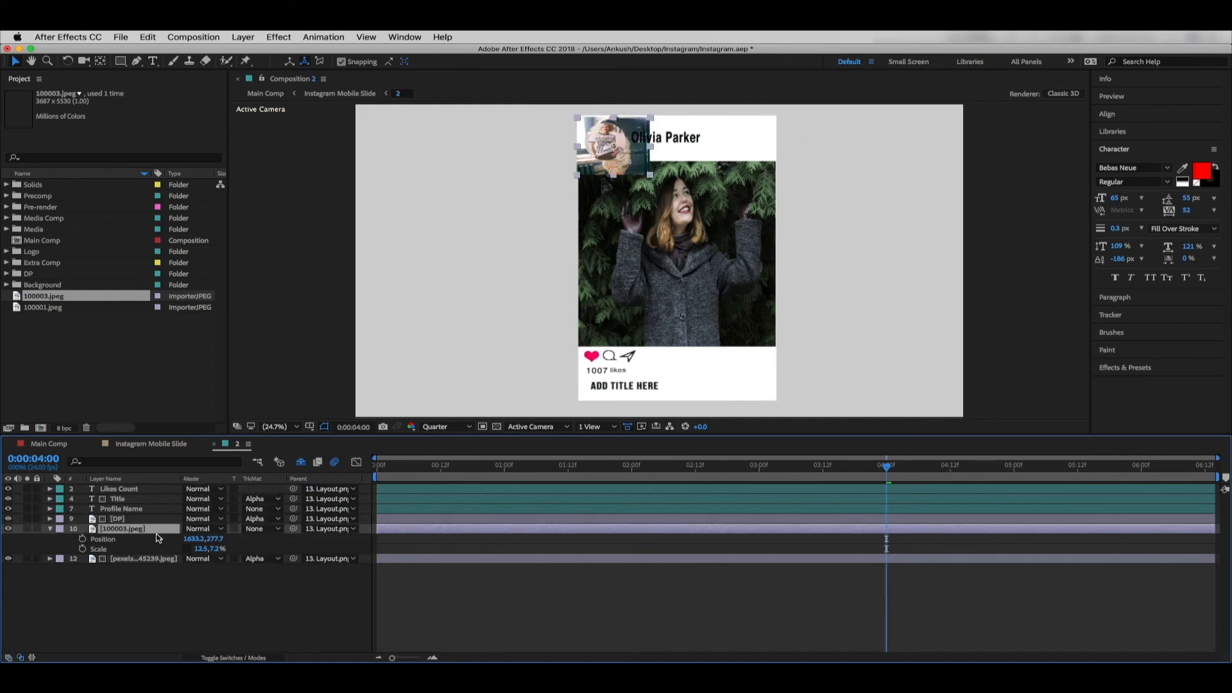
{"action": "key", "text": "Delete"}
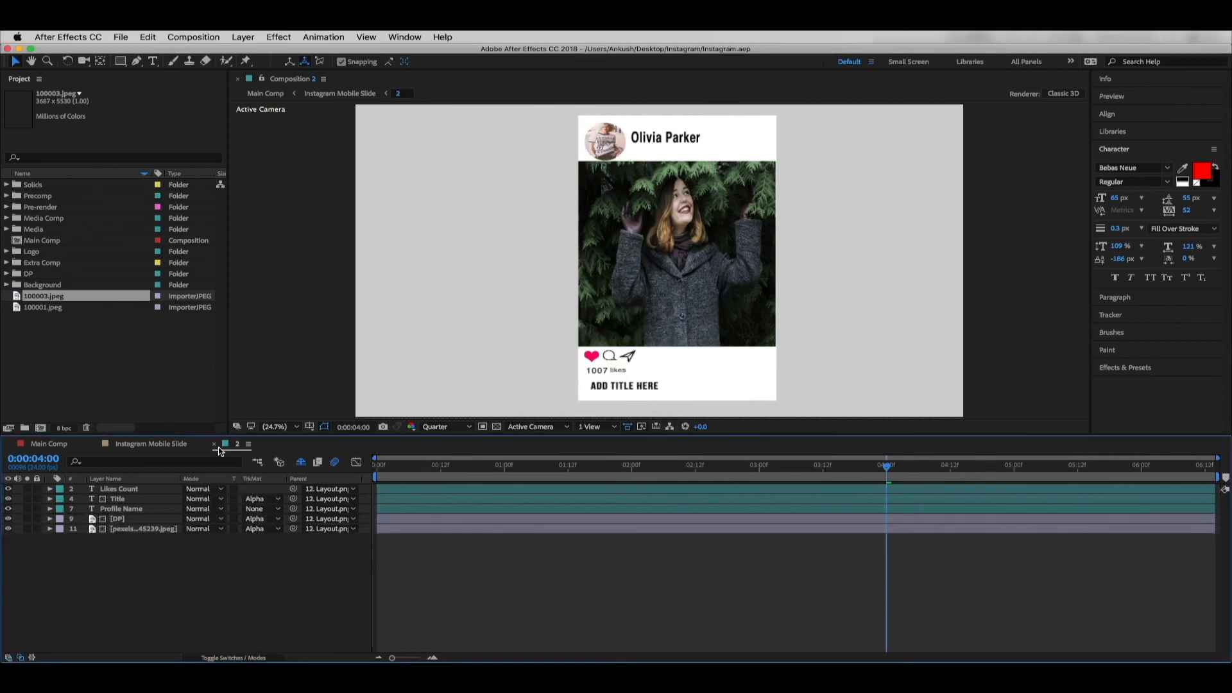
{"action": "left_click", "coordinate": [214, 444]}
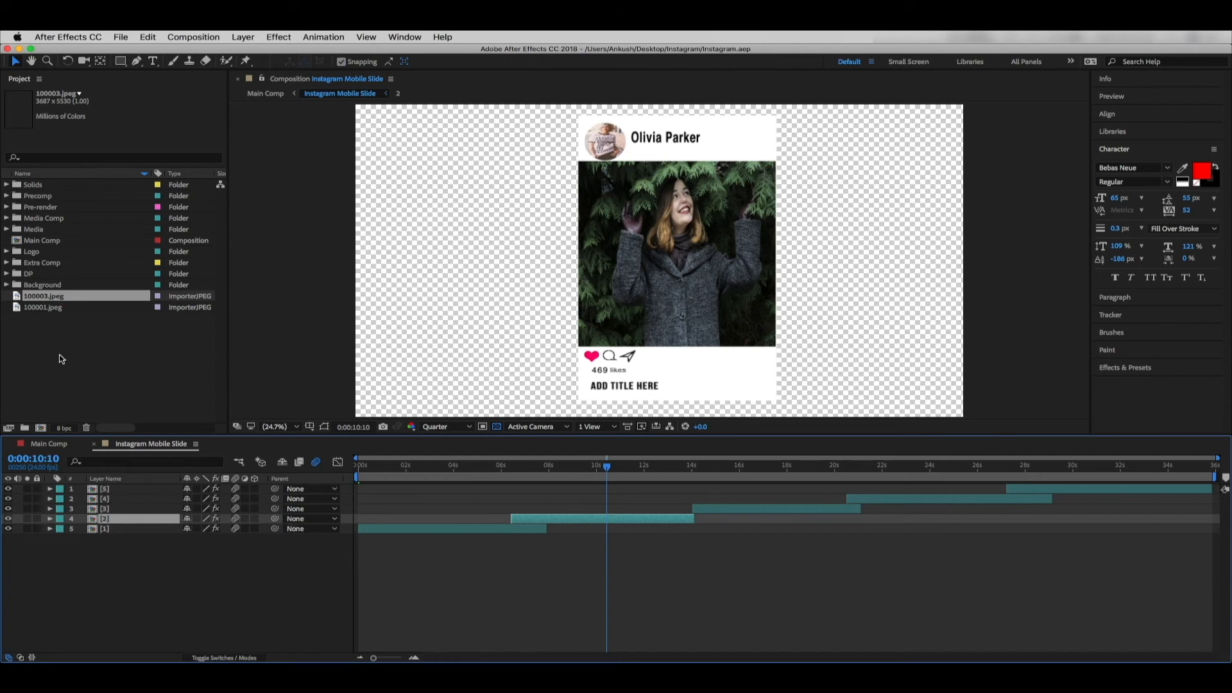
Step: Review the Pre-render folder and the Instagram Mobile Slide layer in Main Comp around 0:01:08:07
{"action": "left_click", "coordinate": [35, 208]}
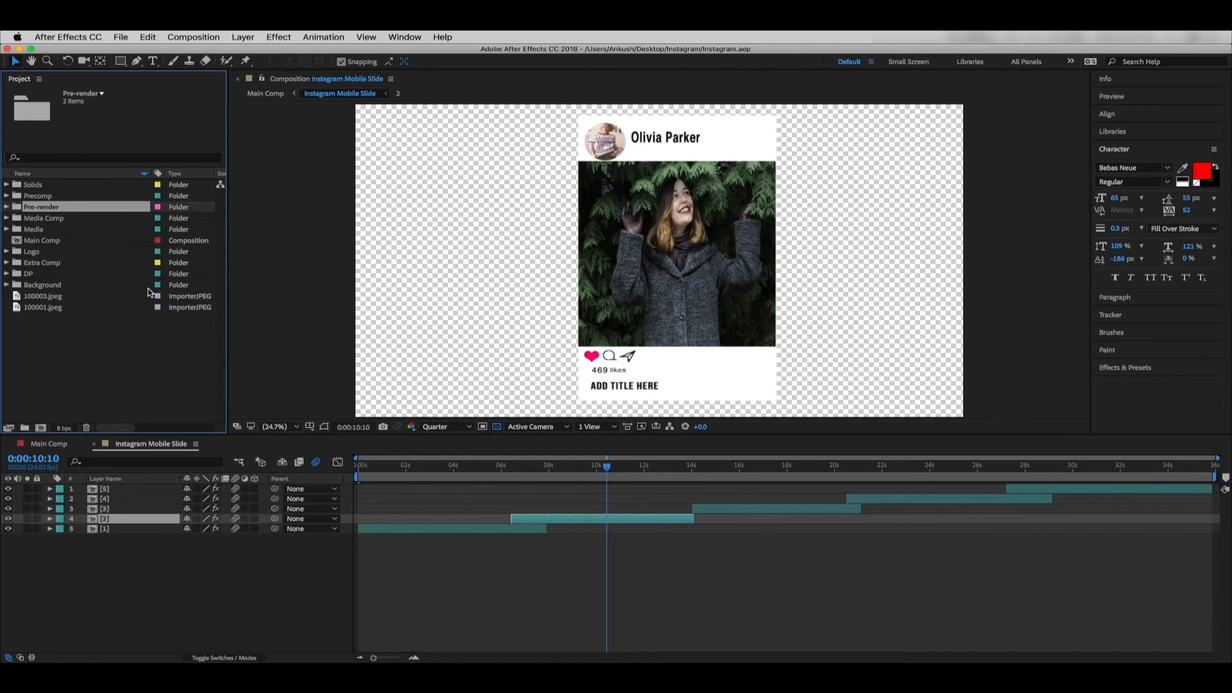
{"action": "left_click", "coordinate": [46, 443]}
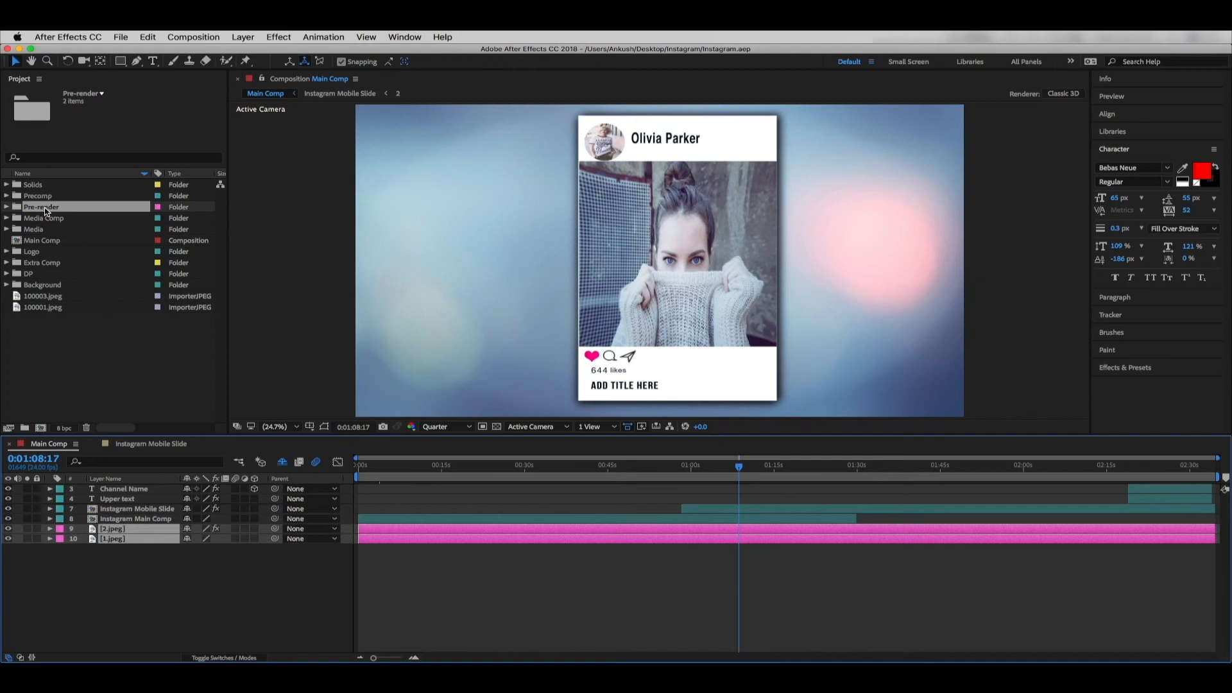
{"action": "left_click", "coordinate": [119, 583]}
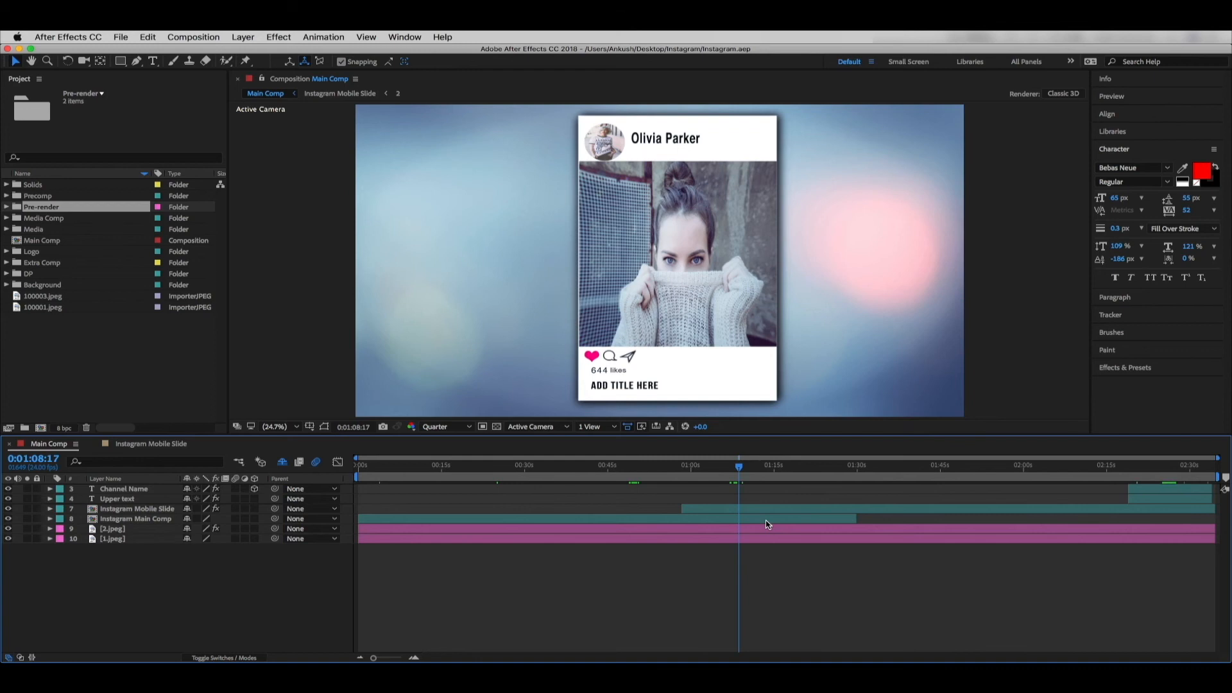
{"action": "left_click", "coordinate": [737, 467]}
{"action": "left_click_drag", "start_coordinate": [737, 468], "coordinate": [740, 471]}
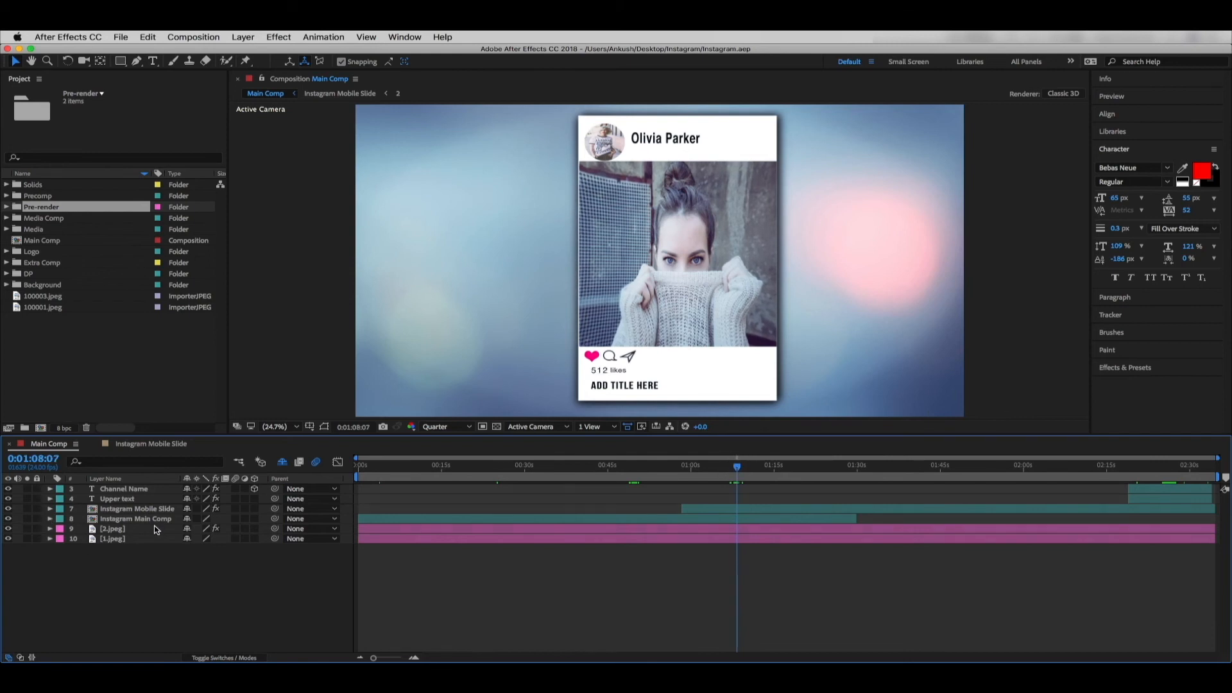
{"action": "left_click", "coordinate": [136, 511]}
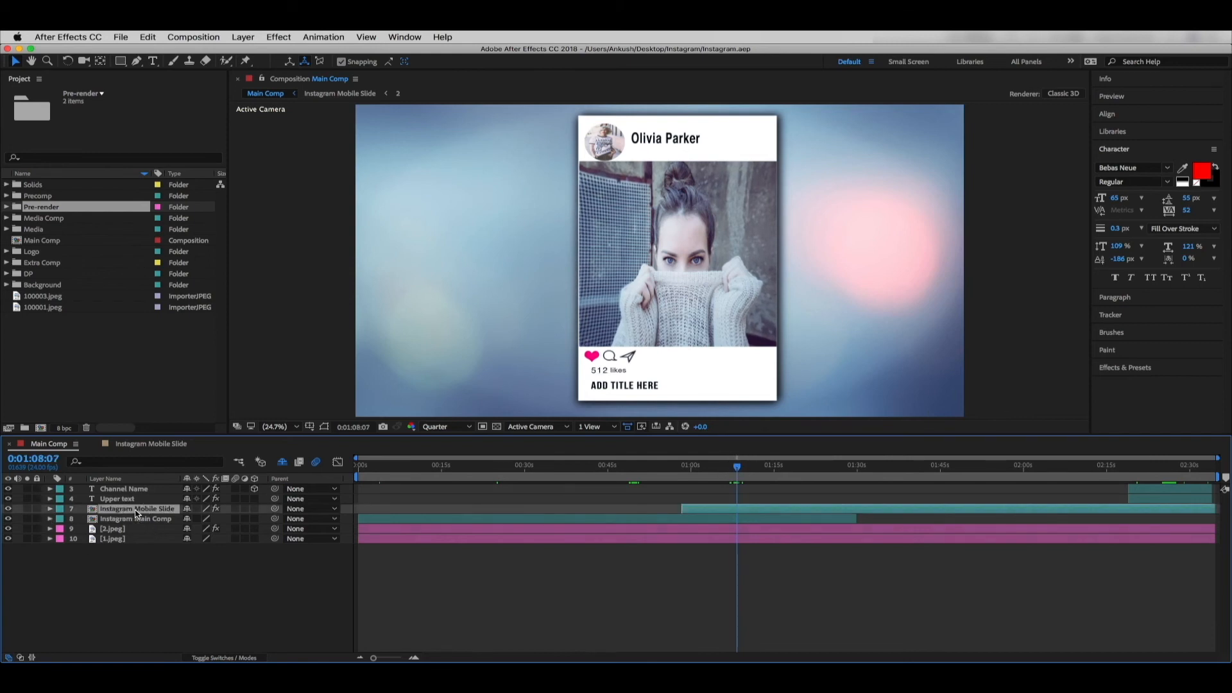
Step: Open the Instagram Mobile Slide composition and view the second post at 0:00:11:02
{"action": "left_click", "coordinate": [148, 444]}
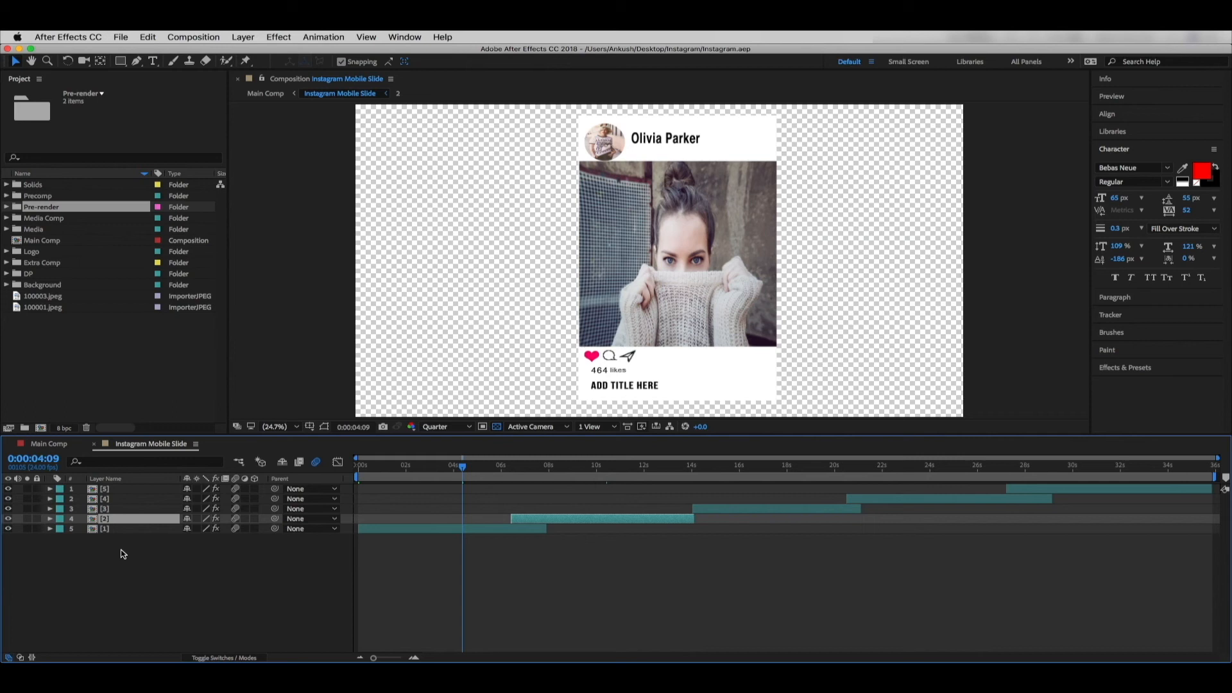
{"action": "left_click", "coordinate": [111, 555]}
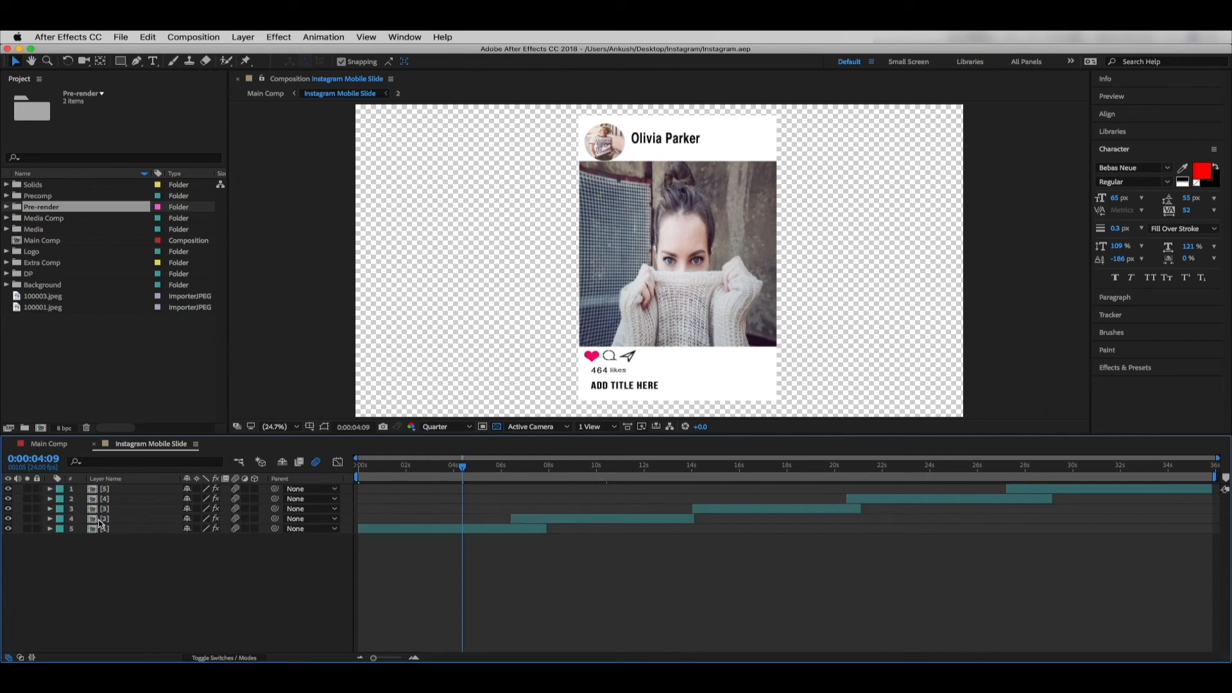
{"action": "left_click_drag", "start_coordinate": [462, 466], "coordinate": [622, 492]}
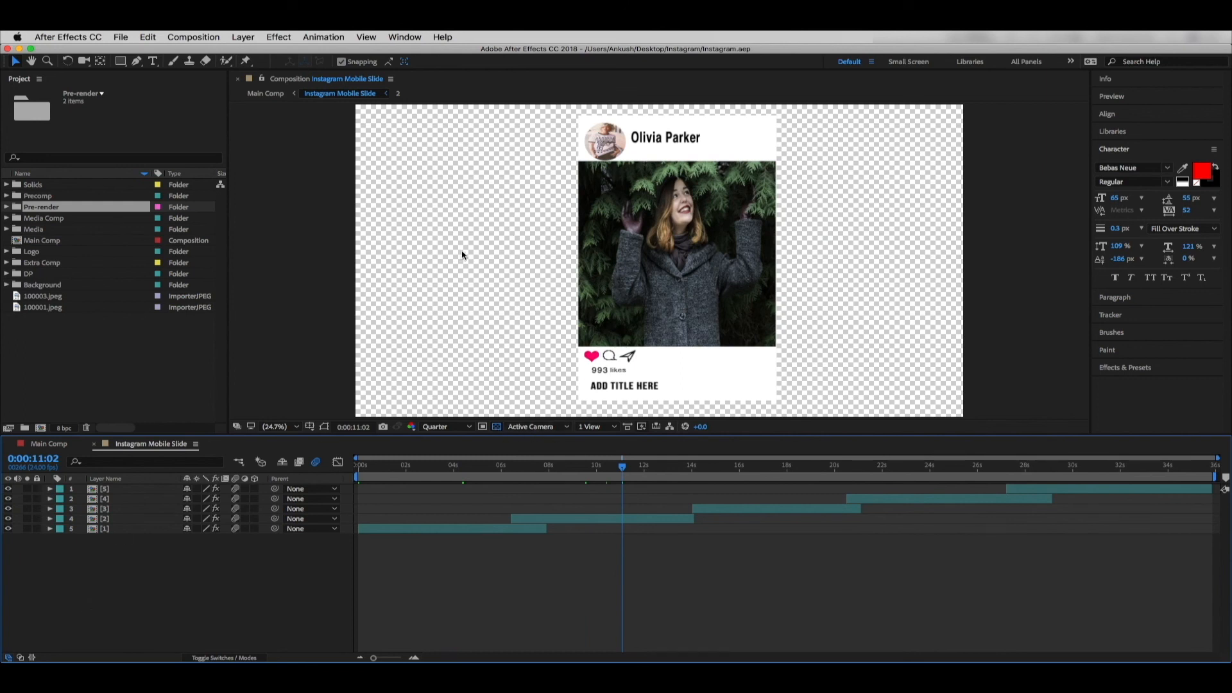
Step: Select all five slide layers, pre-render the Instagram Mobile Slide composition, and remove the Instagram Mobile Slide_1.mov item from the render queue
{"action": "left_click_drag", "start_coordinate": [93, 550], "coordinate": [107, 476]}
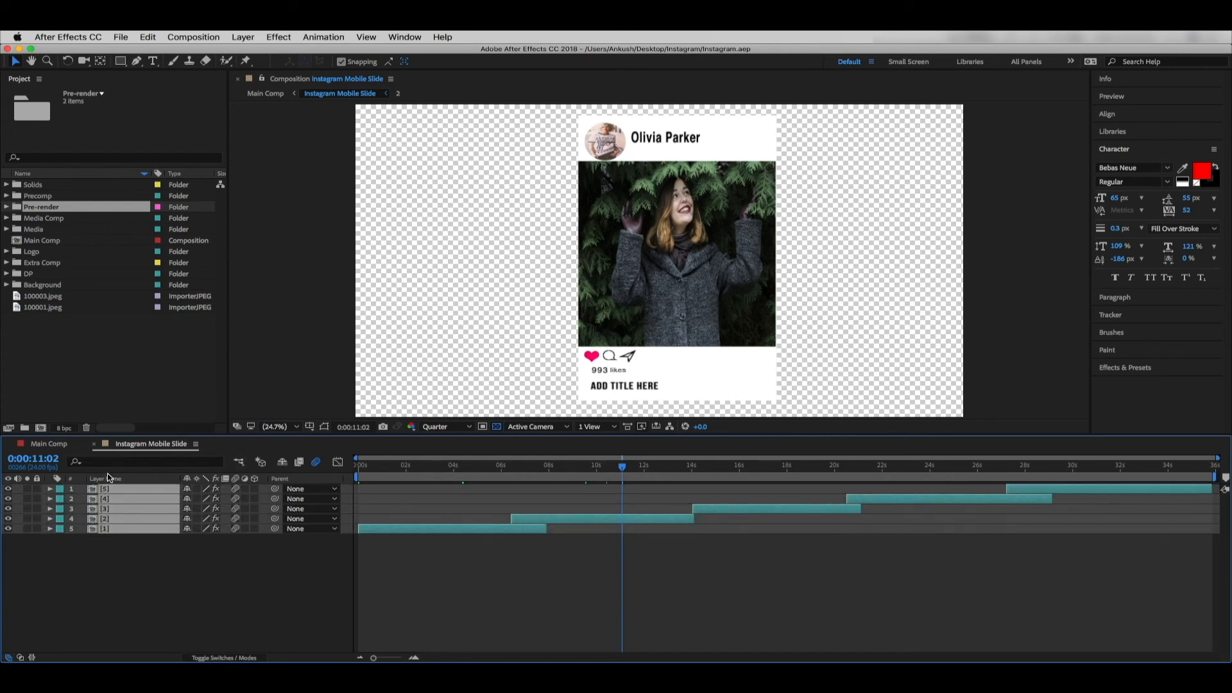
{"action": "left_click", "coordinate": [188, 36]}
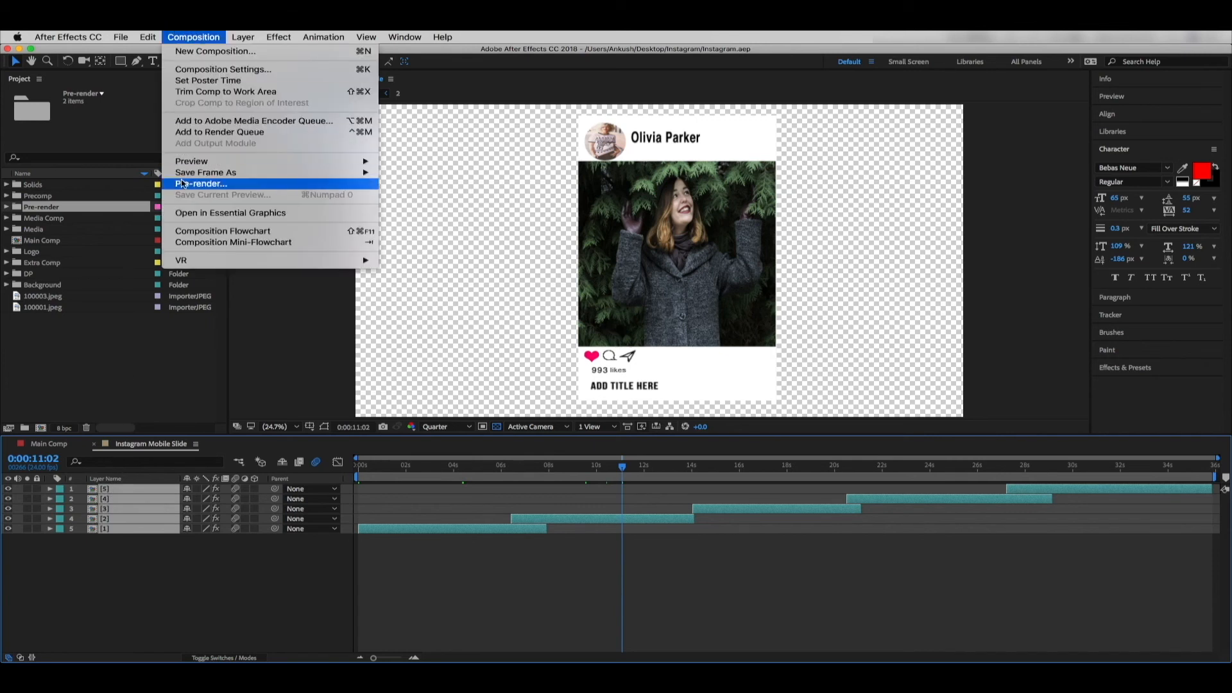
{"action": "left_click", "coordinate": [217, 186]}
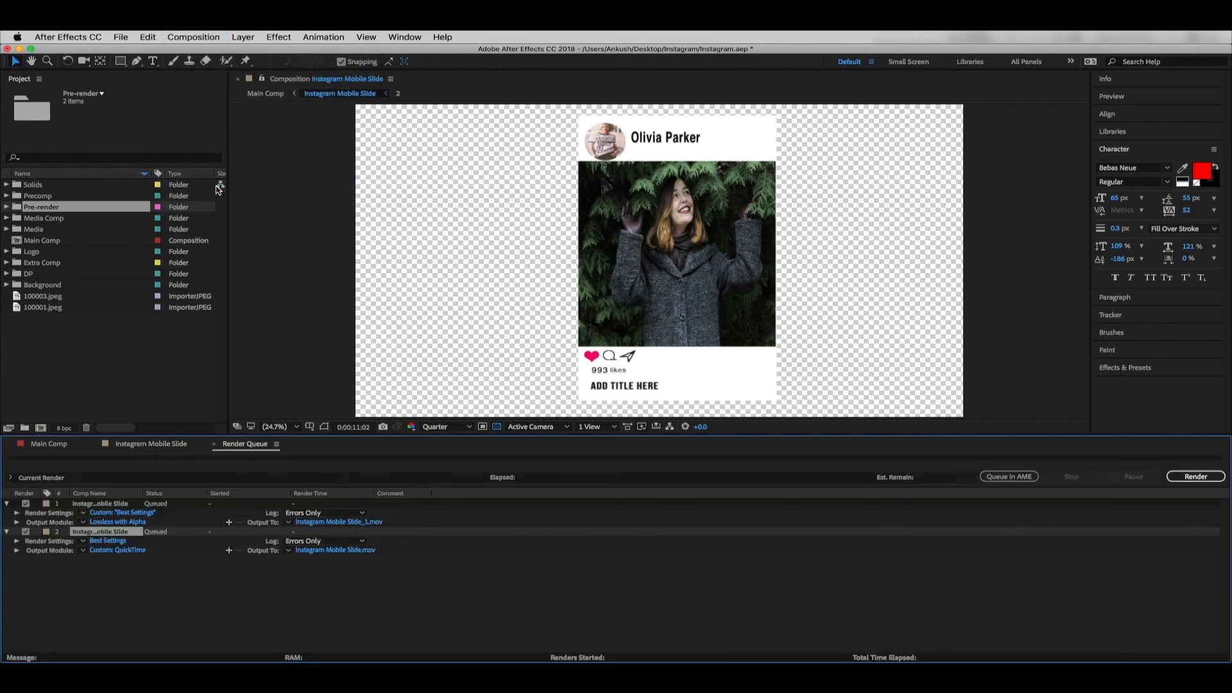
{"action": "left_click", "coordinate": [105, 505]}
{"action": "key", "text": "Delete"}
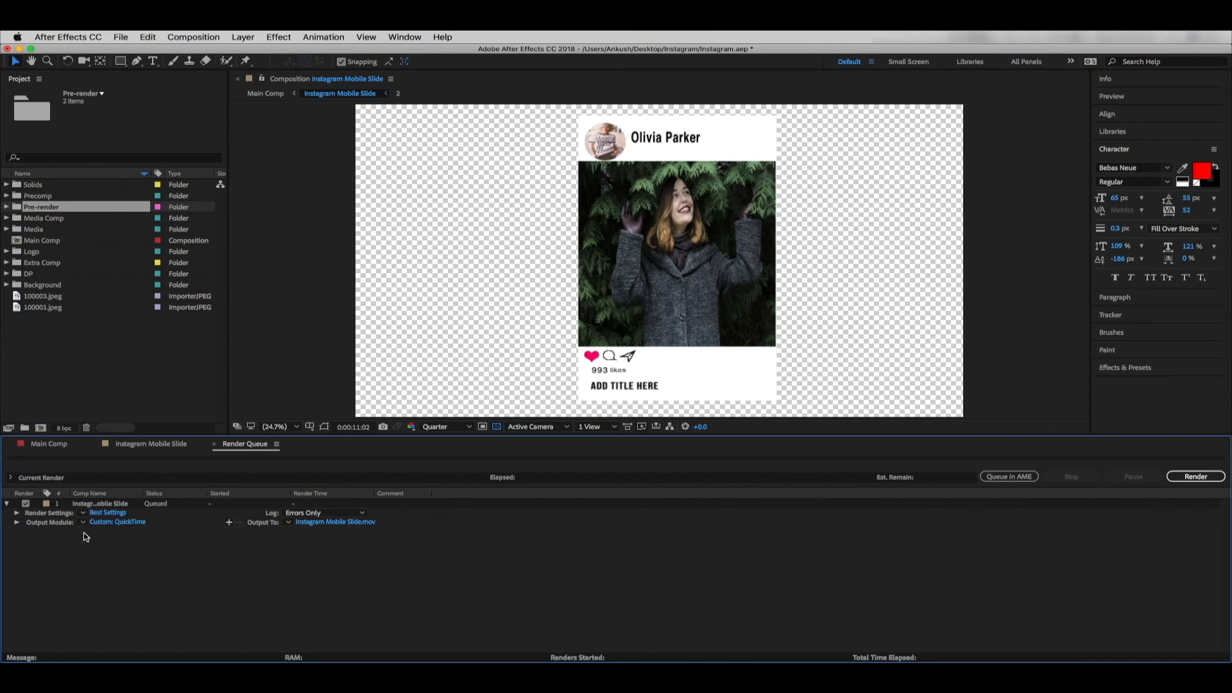
Step: Set the output file to Instagram Mobile Slide.mov on the Desktop and accept the render settings with Best quality and Full resolution
{"action": "left_click", "coordinate": [313, 526]}
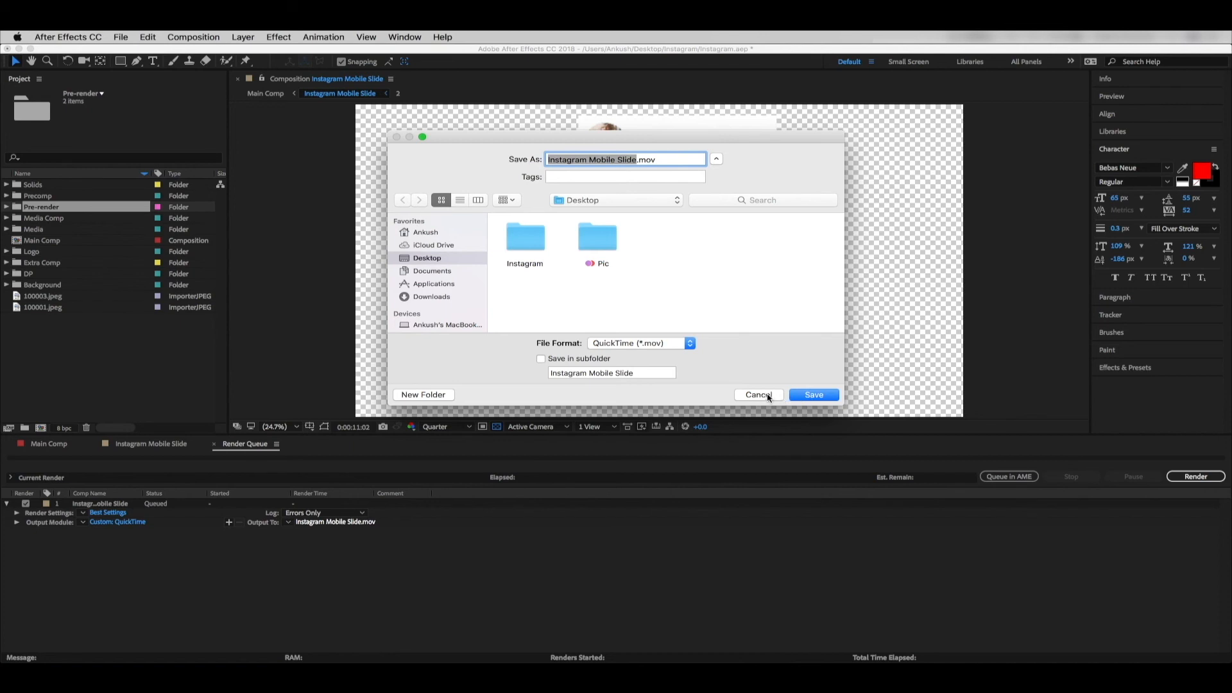
{"action": "left_click", "coordinate": [814, 395]}
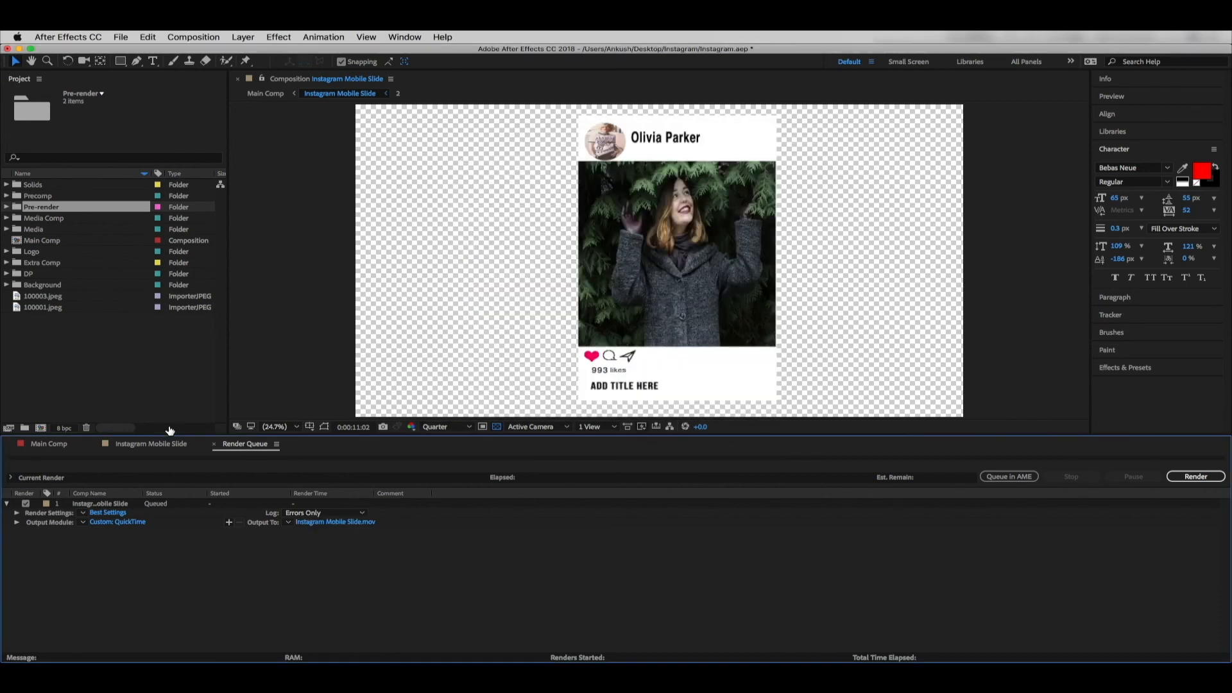
{"action": "left_click", "coordinate": [107, 513]}
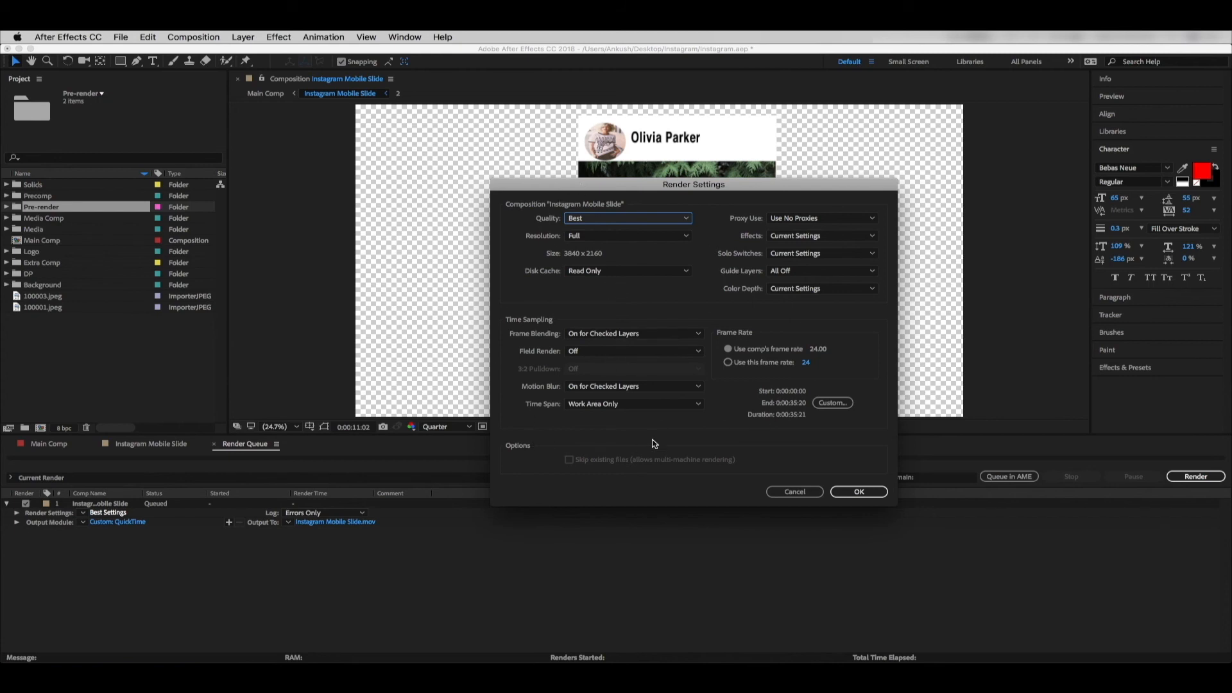
{"action": "left_click", "coordinate": [858, 492]}
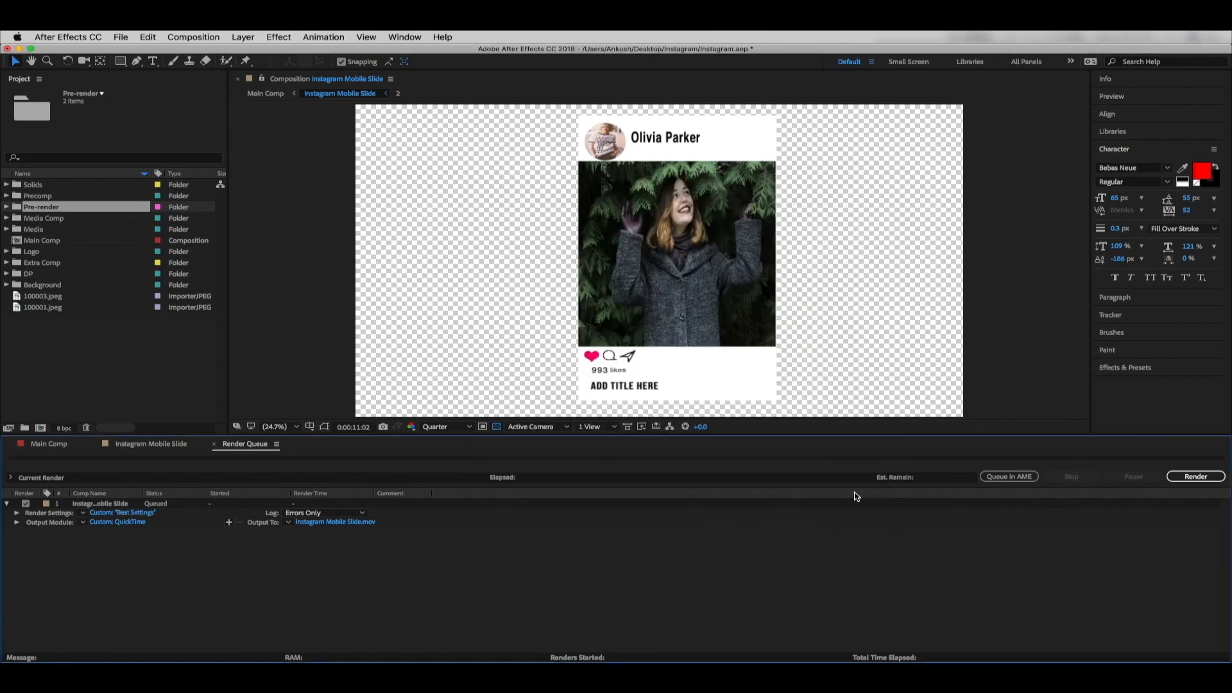
Step: Keep QuickTime as the output format and set the output module's audio to Audio Output Off
{"action": "left_click", "coordinate": [115, 522]}
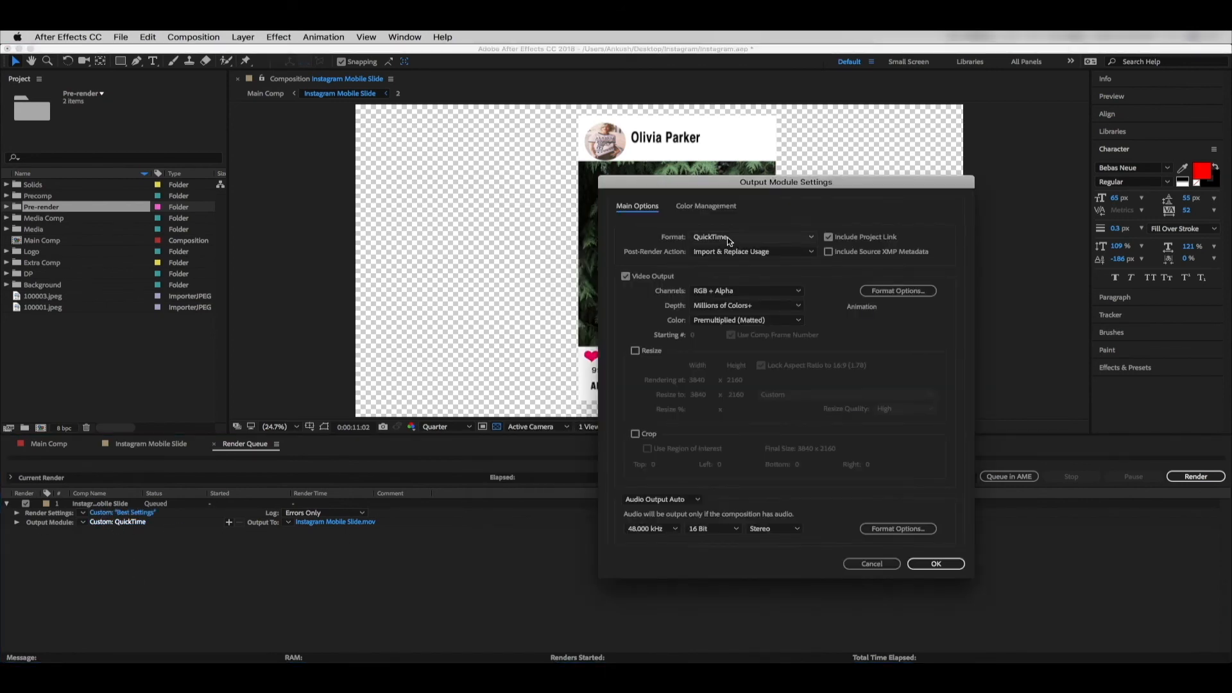
{"action": "left_click", "coordinate": [785, 235]}
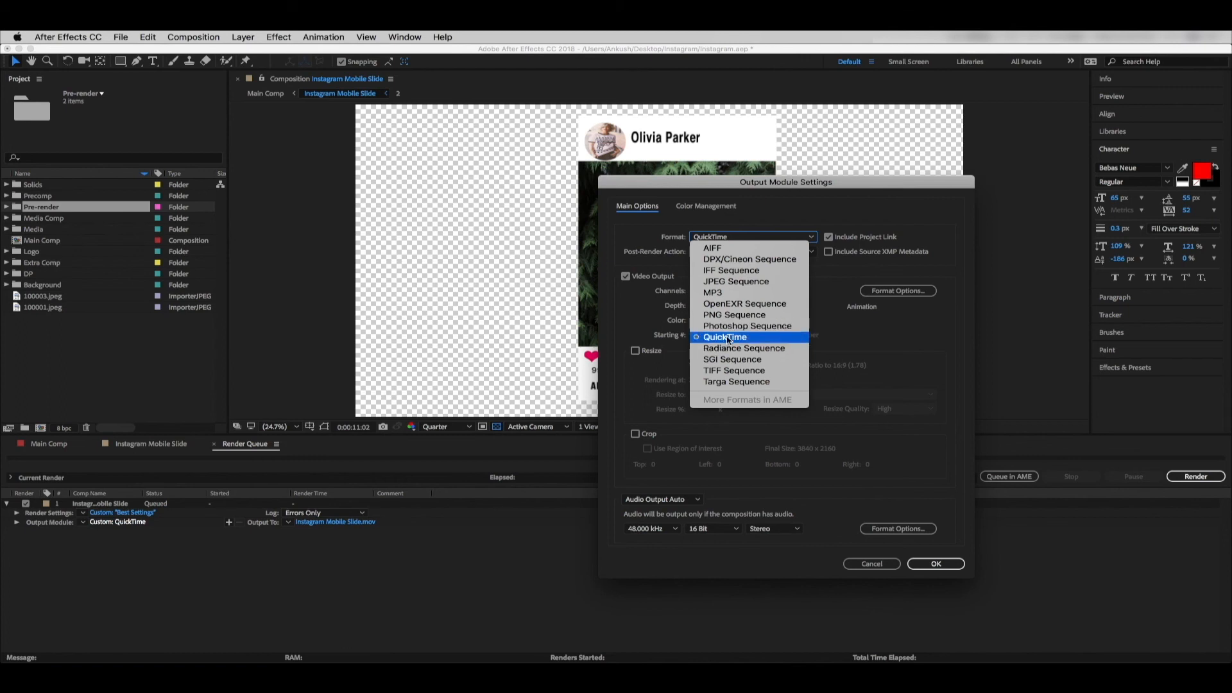
{"action": "left_click", "coordinate": [853, 334]}
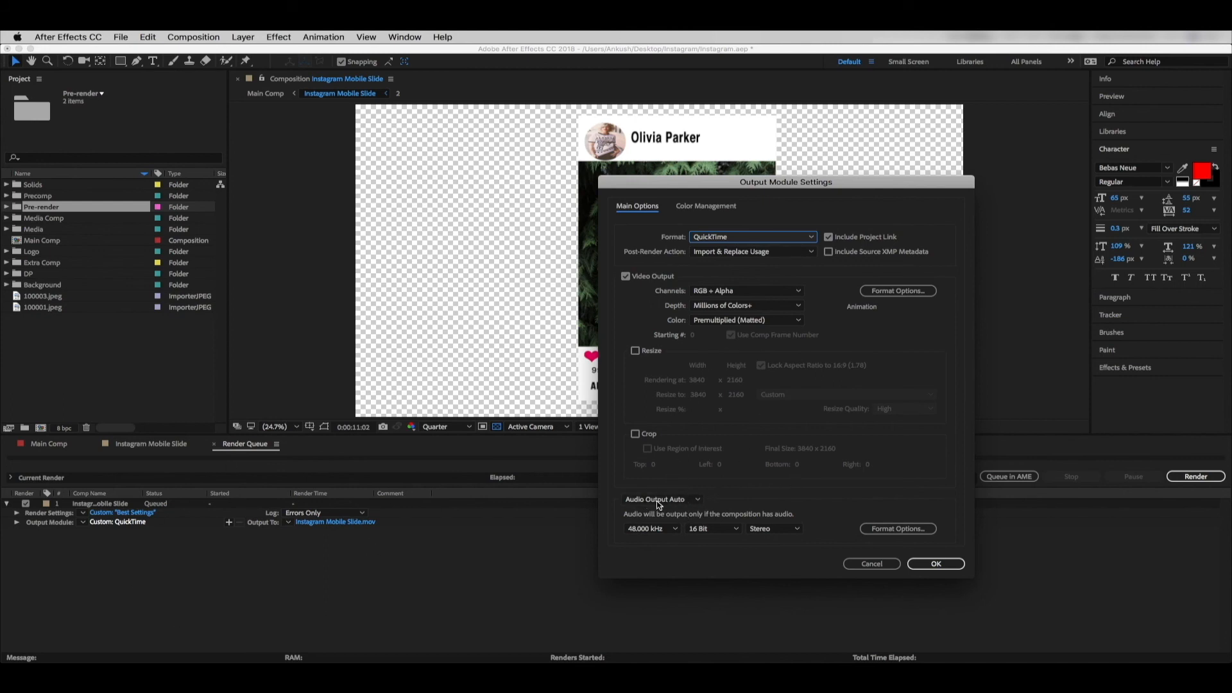
{"action": "left_click", "coordinate": [687, 500]}
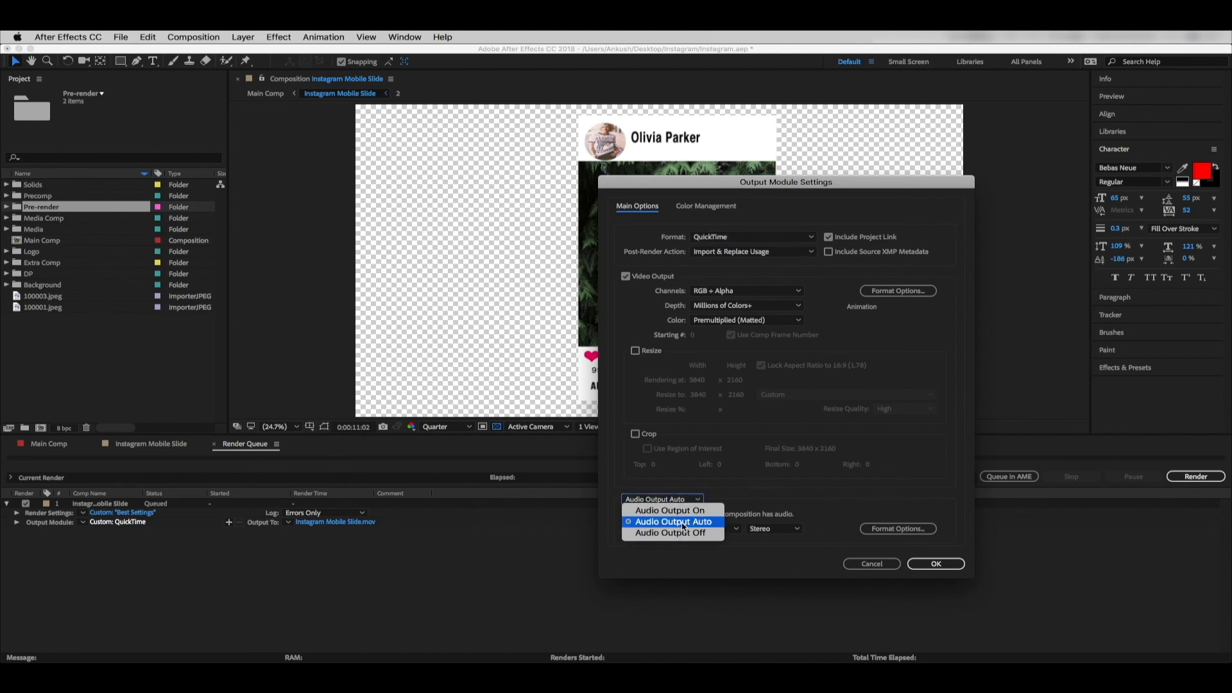
{"action": "left_click", "coordinate": [687, 533]}
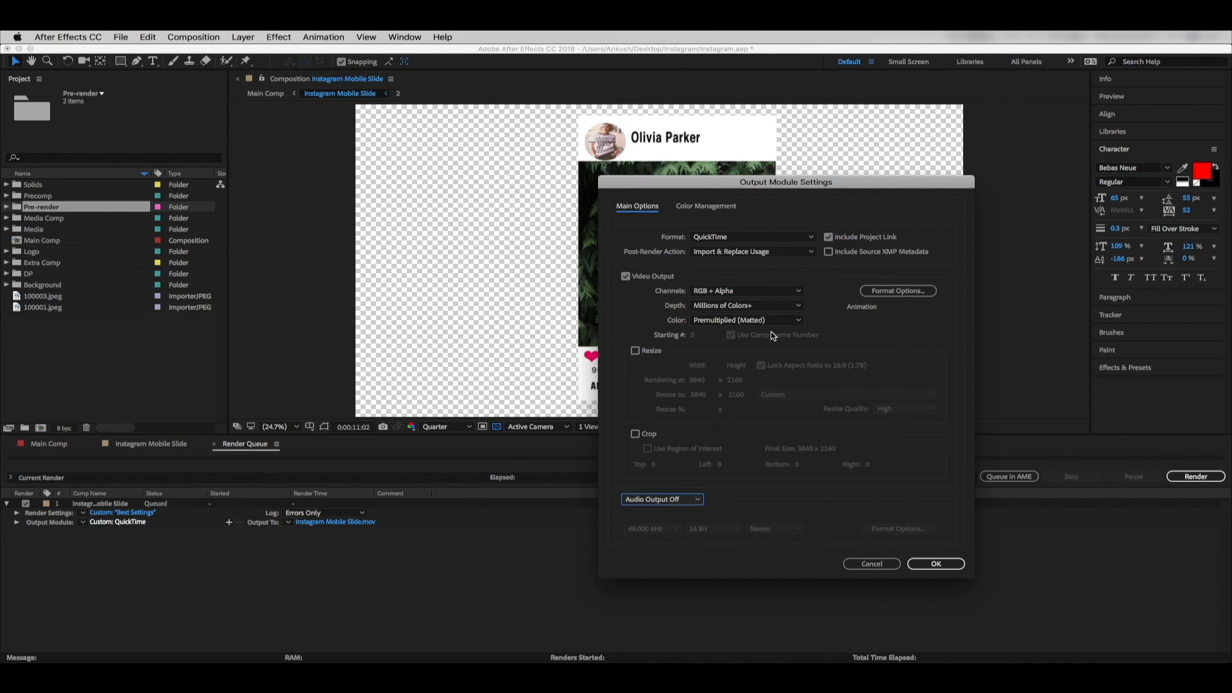
{"action": "left_click", "coordinate": [947, 565]}
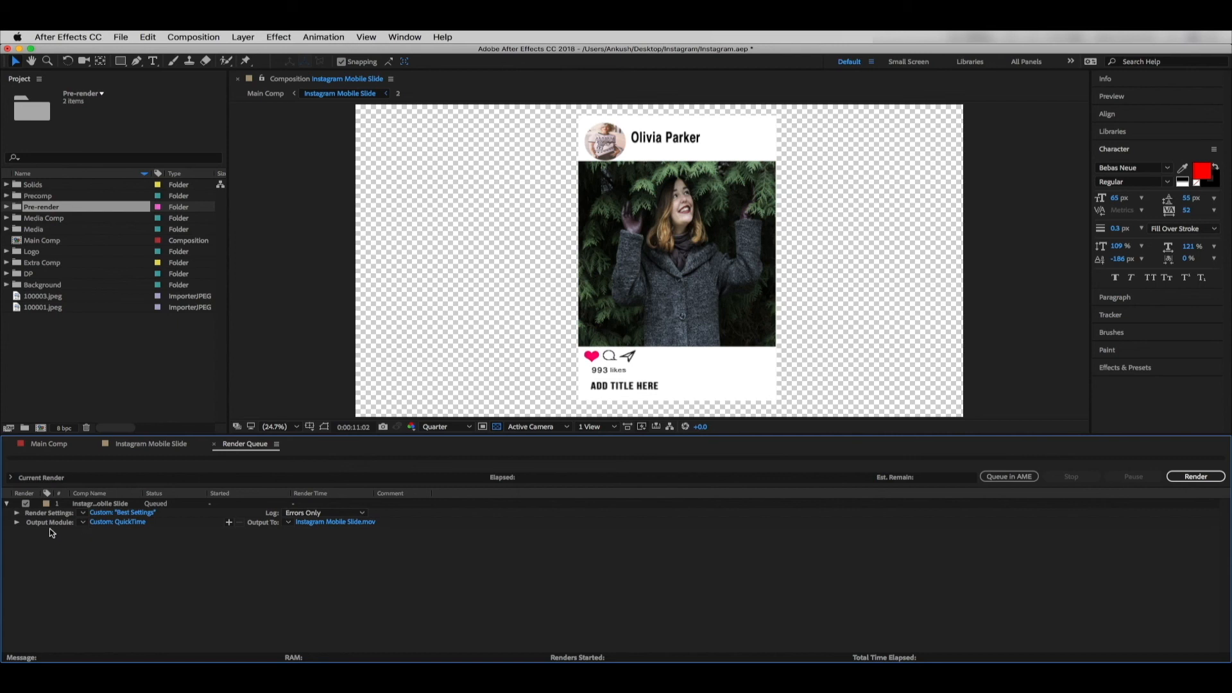
Step: Apply the Lossless with Alpha output module template to the queued render and recheck the Instagram Mobile Slide layers
{"action": "left_click", "coordinate": [83, 522]}
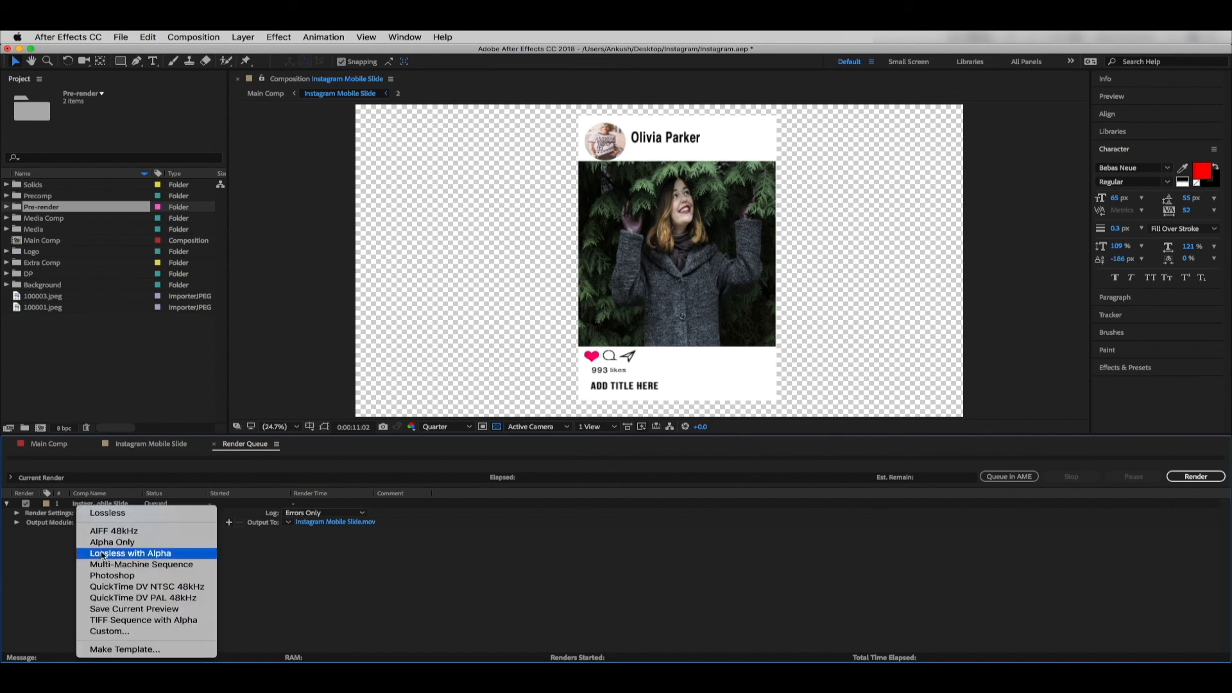
{"action": "left_click", "coordinate": [160, 556]}
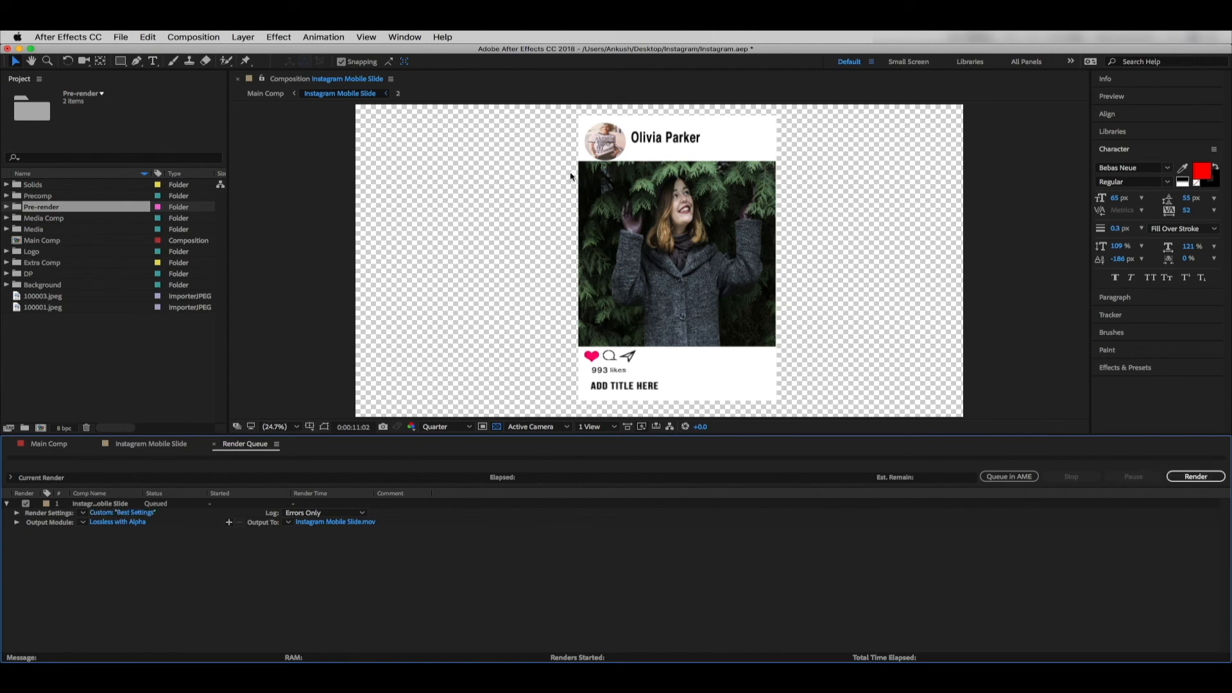
{"action": "left_click", "coordinate": [152, 444]}
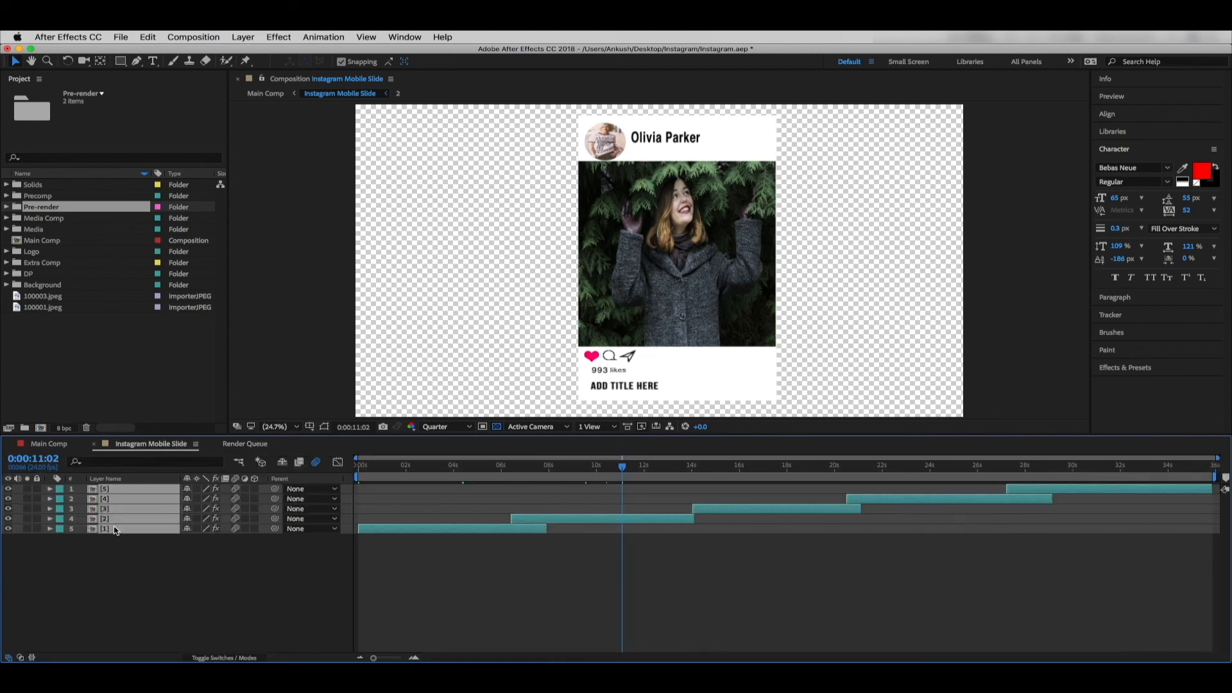
{"action": "left_click", "coordinate": [249, 444]}
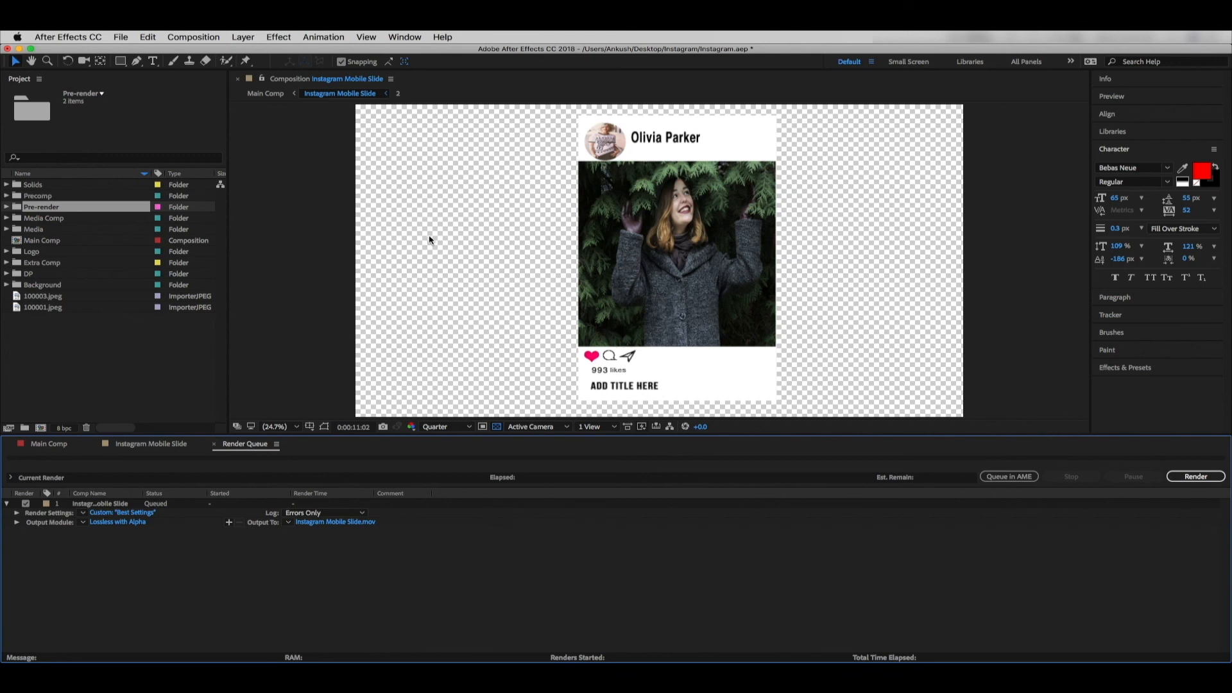
Step: Close the Render Queue and the Instagram Mobile Slide composition, and go to 0:01:05:04 in Main Comp
{"action": "left_click", "coordinate": [215, 444]}
{"action": "left_click", "coordinate": [93, 443]}
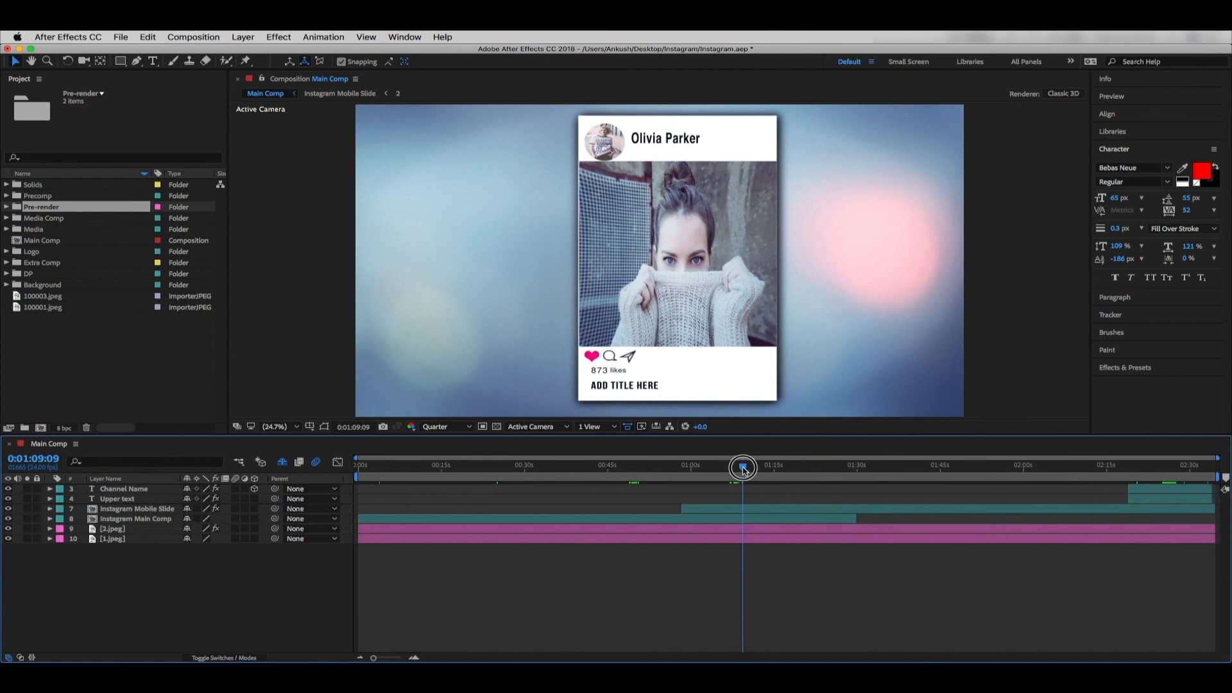
{"action": "left_click_drag", "start_coordinate": [742, 466], "coordinate": [720, 465]}
Step: Add Instagram Mobile Slide.mov directly above the Instagram Mobile Slide layer in Main Comp and align its start with that layer at 0:00:58:08
{"action": "left_click", "coordinate": [133, 511]}
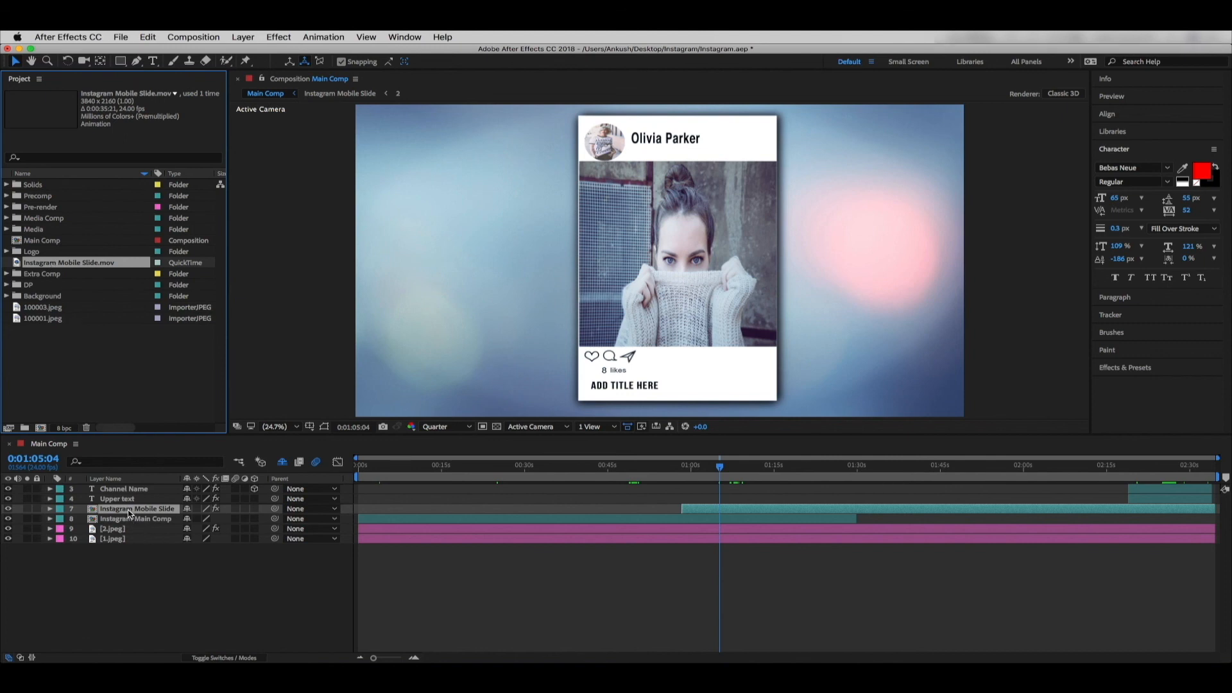
{"action": "left_click_drag", "start_coordinate": [52, 268], "coordinate": [134, 510]}
{"action": "left_click_drag", "start_coordinate": [426, 509], "coordinate": [752, 520]}
{"action": "left_click_drag", "start_coordinate": [722, 467], "coordinate": [686, 475]}
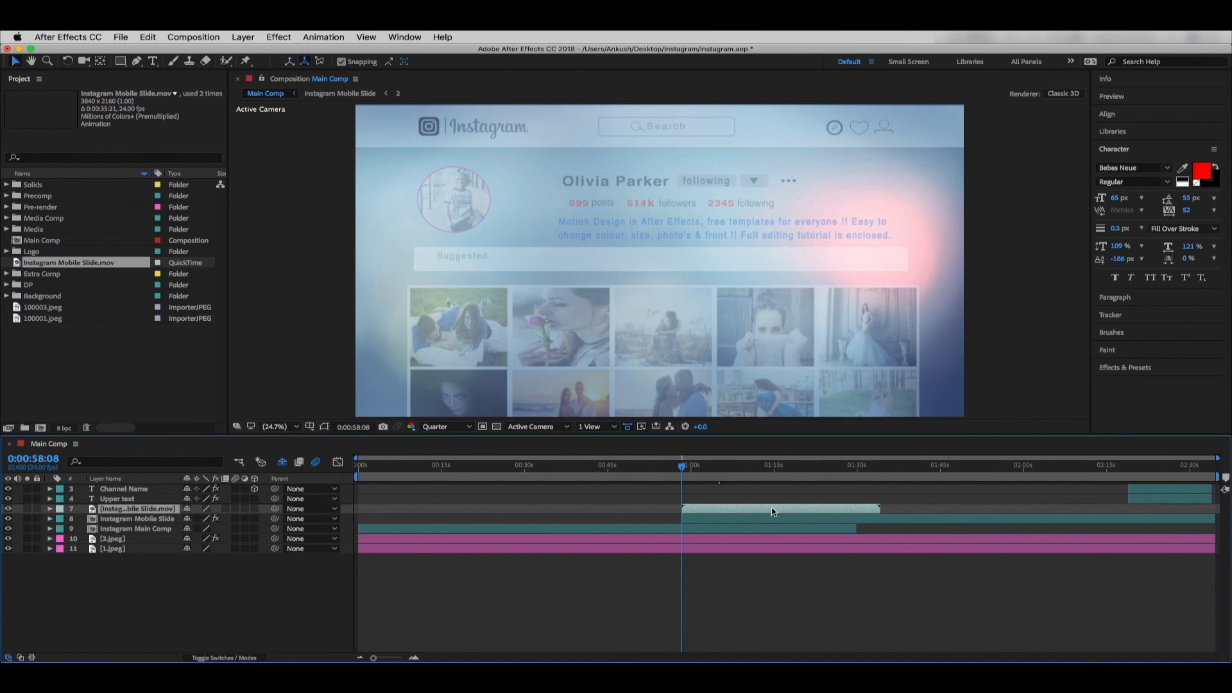
Step: Enable time remapping on Instagram Mobile Slide.mov, move its last Time Remap keyframe later and extend the layer to the start of Channel Name
{"action": "left_click_drag", "start_coordinate": [880, 508], "coordinate": [999, 517]}
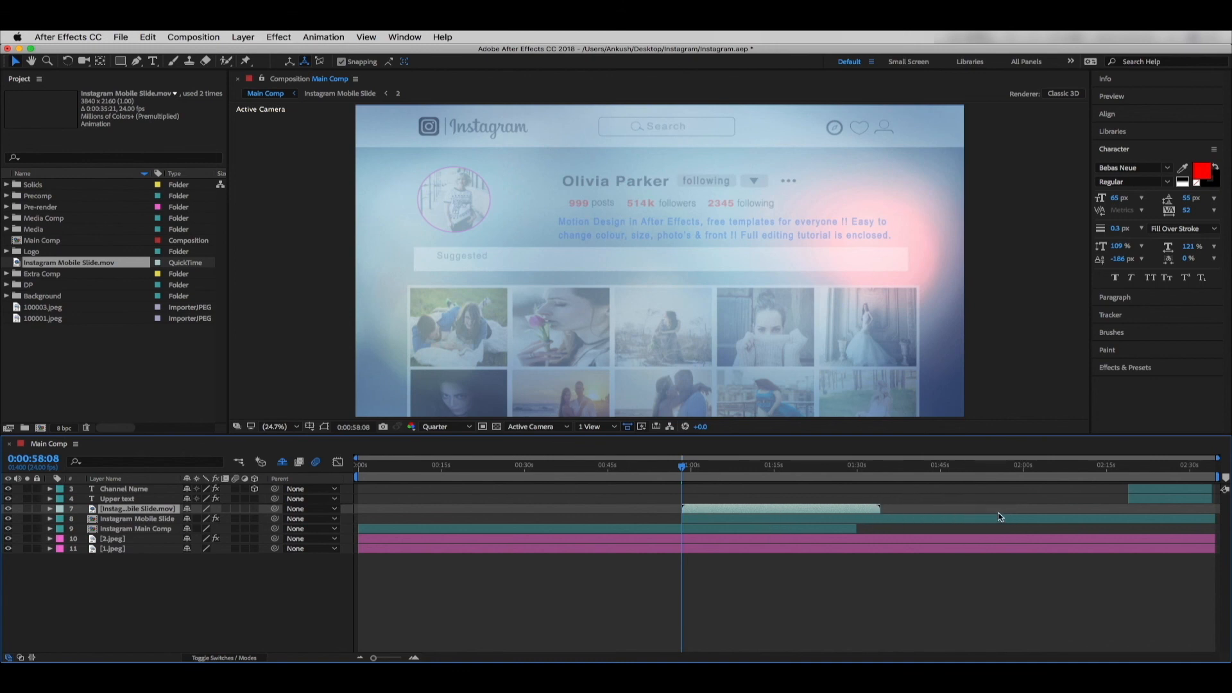
{"action": "right_click", "coordinate": [817, 511]}
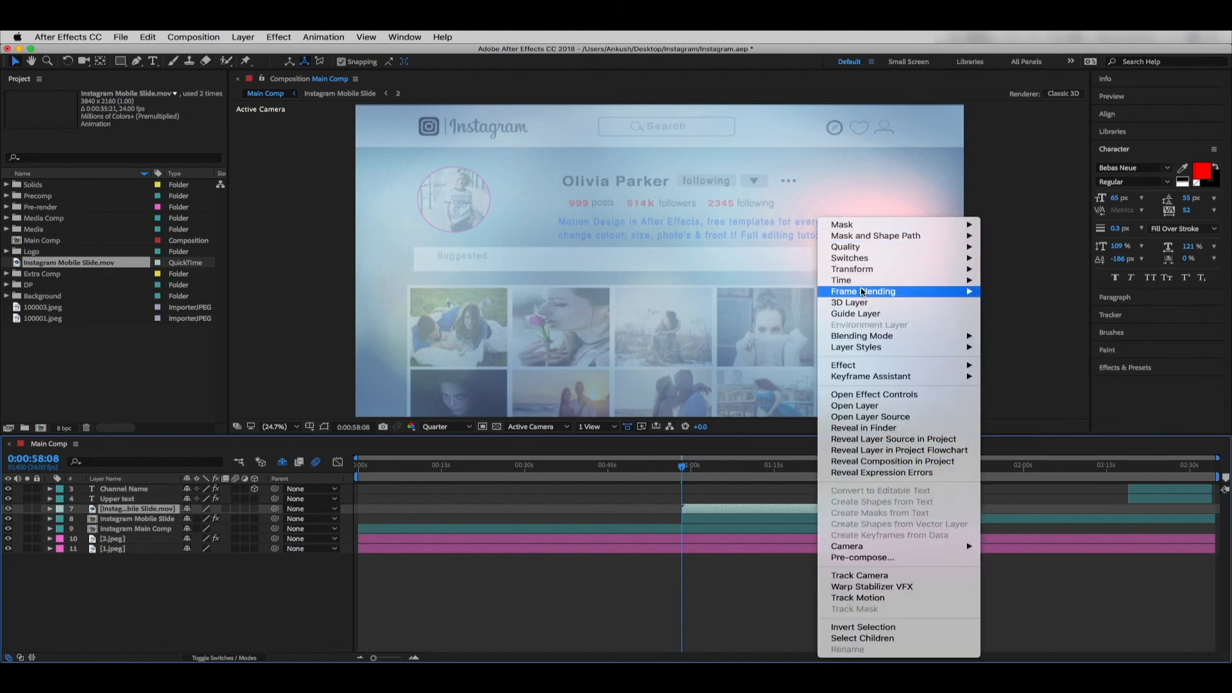
{"action": "mouse_move", "coordinate": [861, 283]}
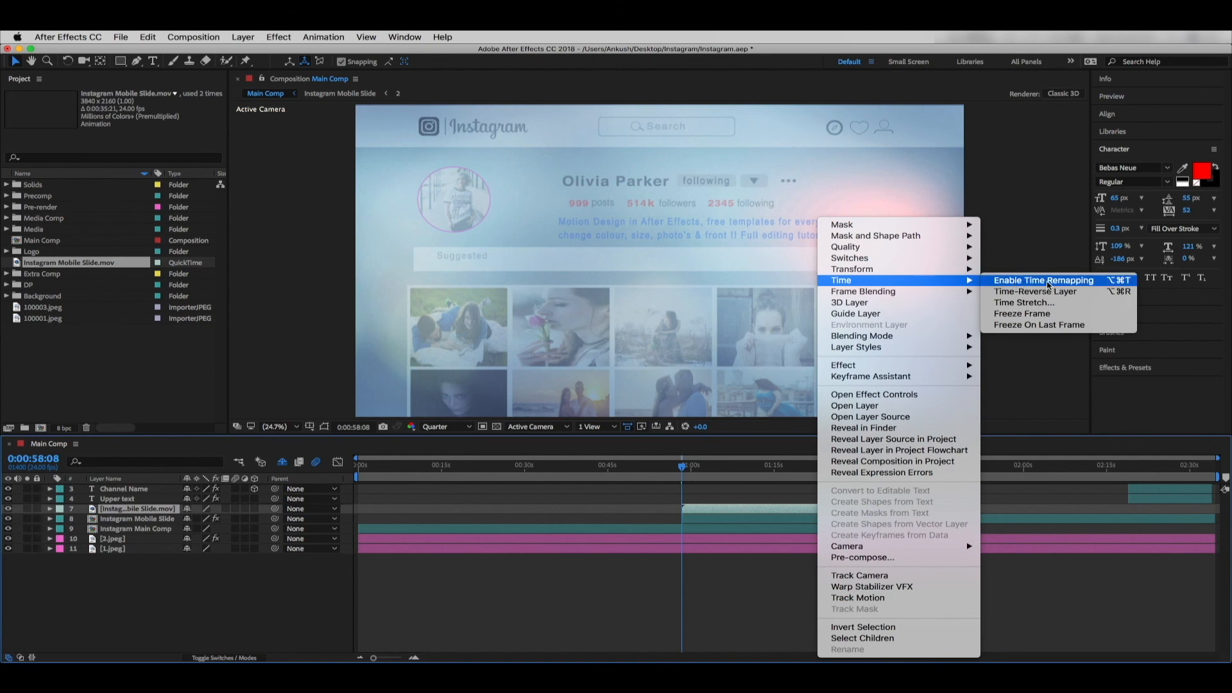
{"action": "left_click", "coordinate": [1047, 283]}
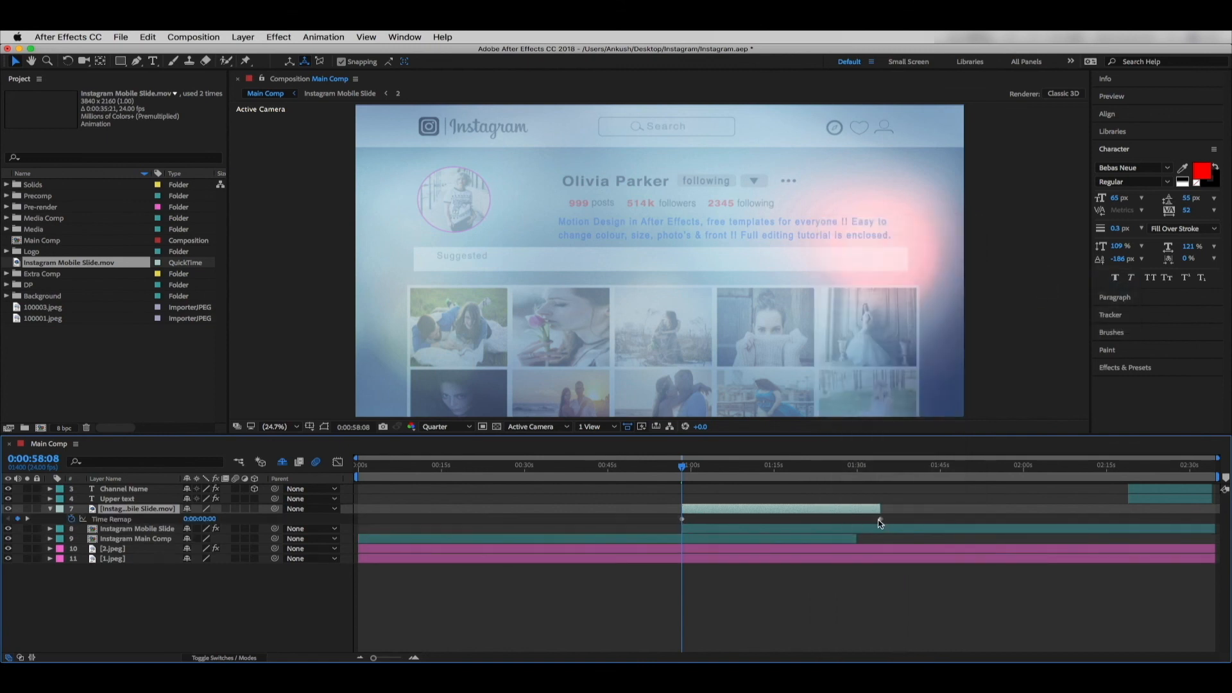
{"action": "left_click_drag", "start_coordinate": [880, 522], "coordinate": [1134, 518]}
{"action": "left_click_drag", "start_coordinate": [880, 508], "coordinate": [1129, 511]}
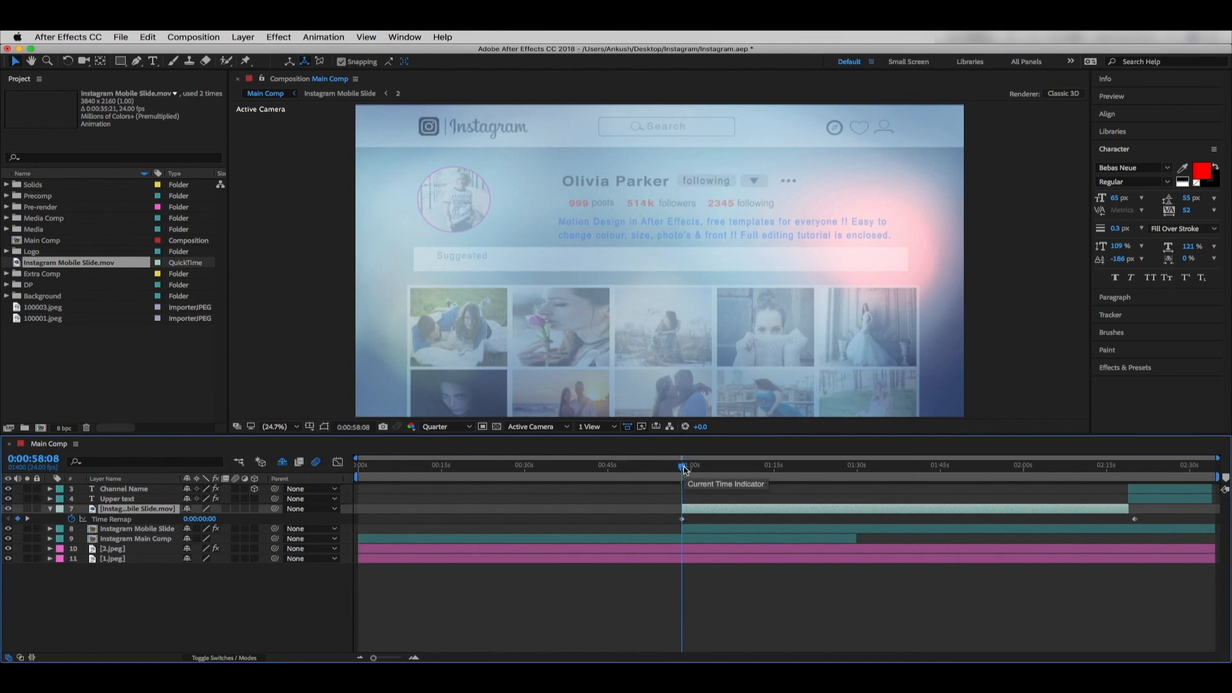
Step: Compare both mobile slide layers at 0:02:16:17 and nudge the movie's last Time Remap keyframe to match the Instagram Mobile Slide timing
{"action": "left_click_drag", "start_coordinate": [683, 465], "coordinate": [1104, 487]}
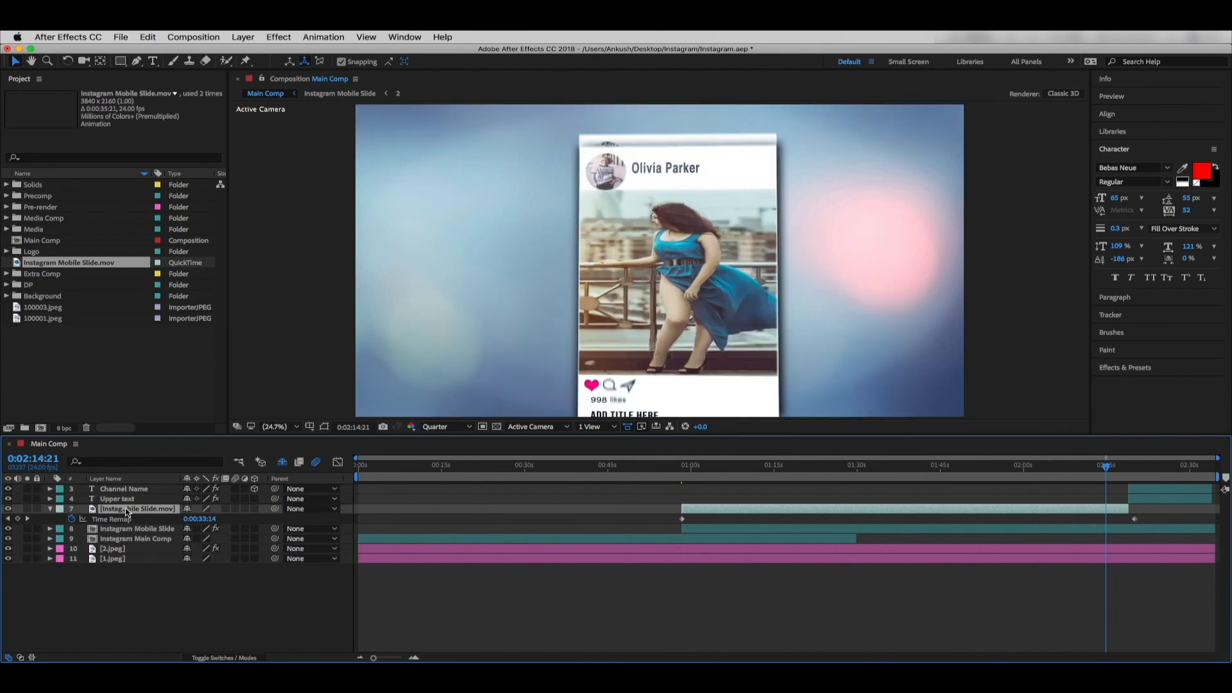
{"action": "left_click_drag", "start_coordinate": [1110, 474], "coordinate": [1118, 472]}
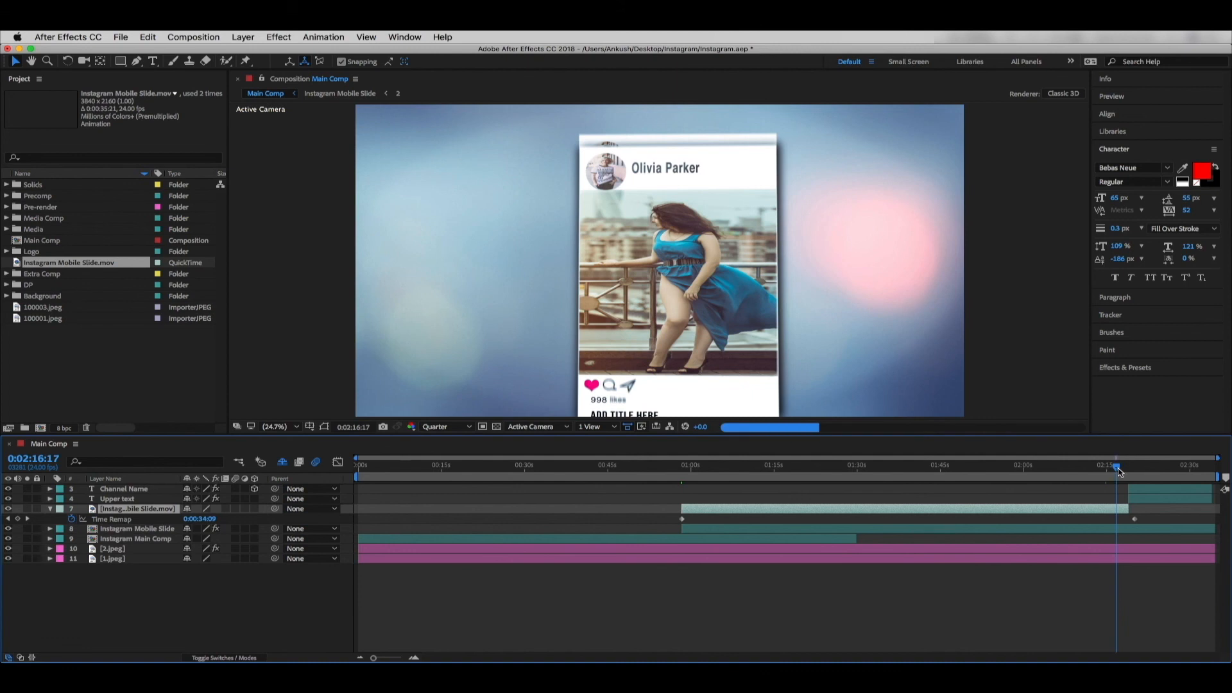
{"action": "left_click", "coordinate": [974, 531]}
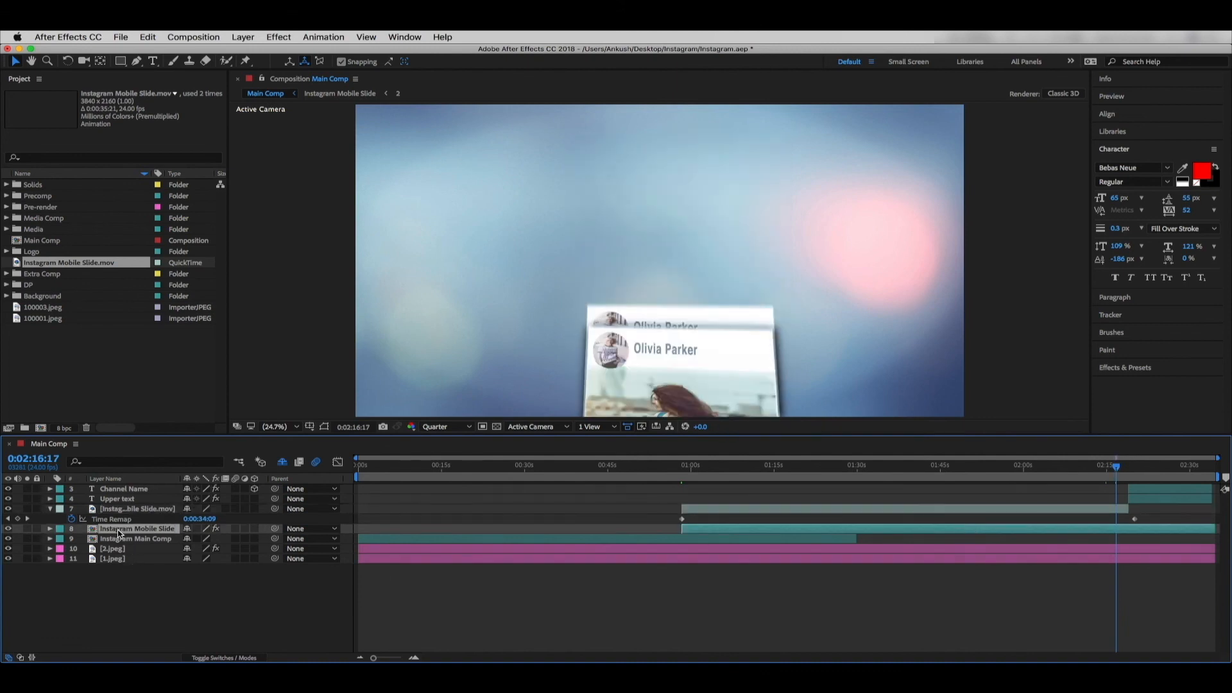
{"action": "key", "text": "u"}
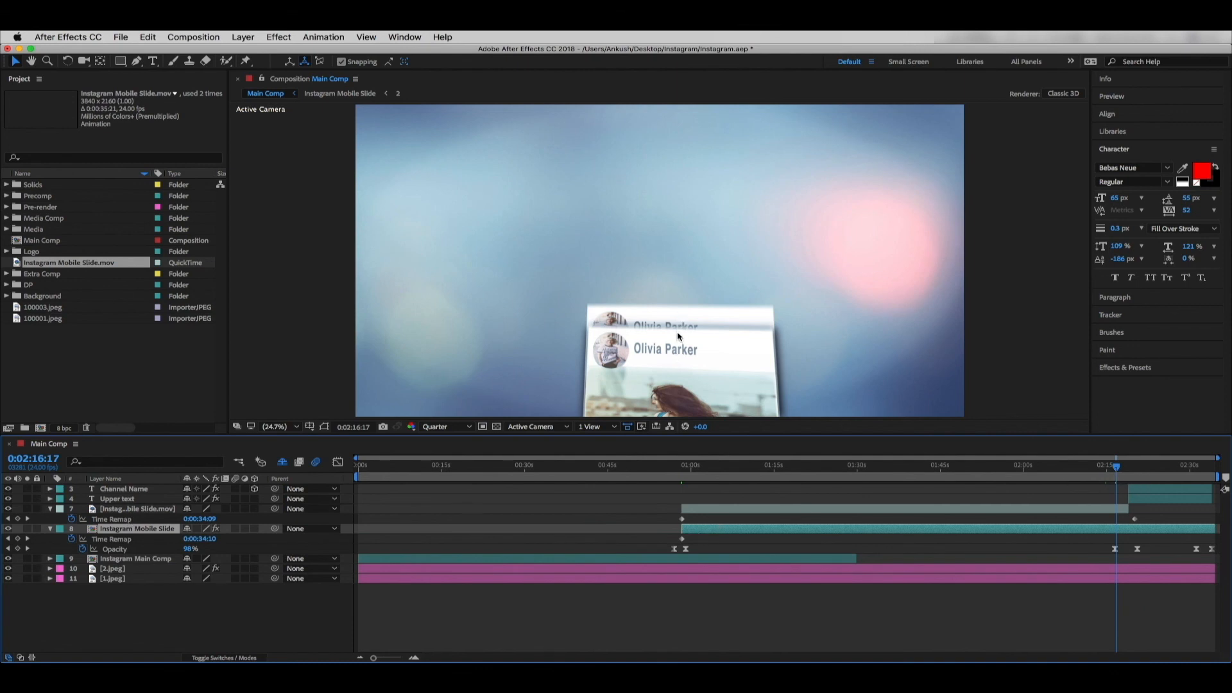
{"action": "left_click_drag", "start_coordinate": [1133, 520], "coordinate": [1133, 520]}
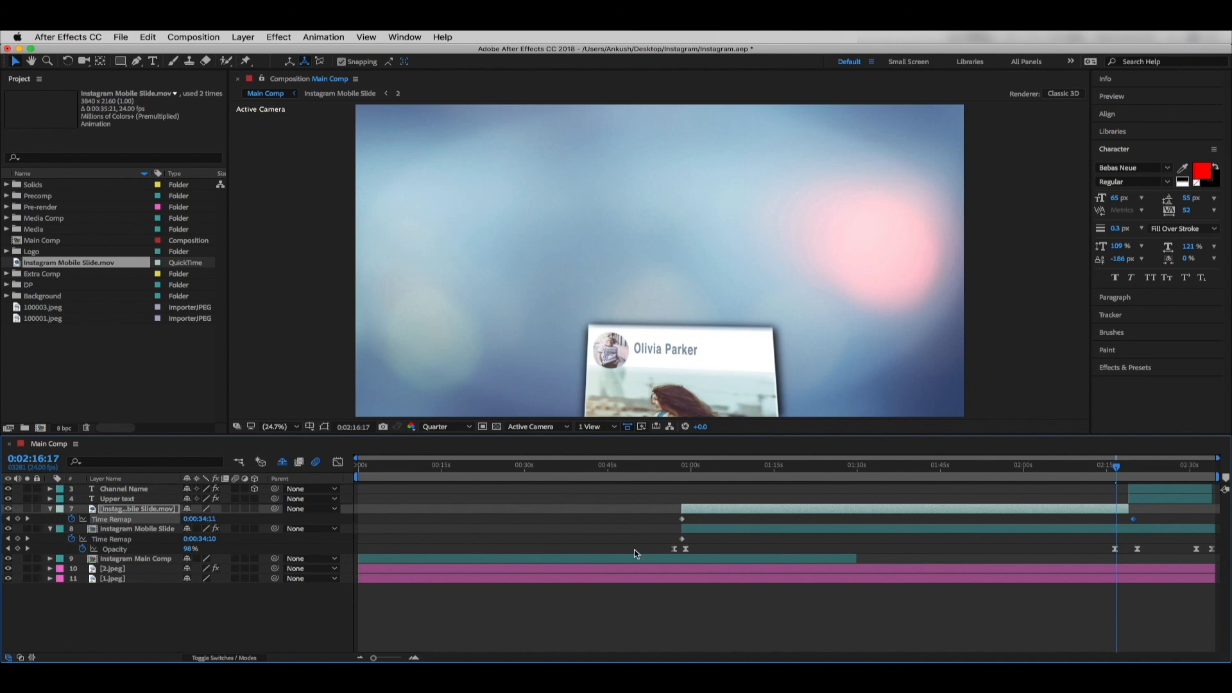
Step: Copy the Opacity keyframes from the Instagram Mobile Slide layer and paste them onto Instagram Mobile Slide.mov at 0:00:56:23
{"action": "left_click", "coordinate": [678, 464]}
{"action": "left_click", "coordinate": [118, 530]}
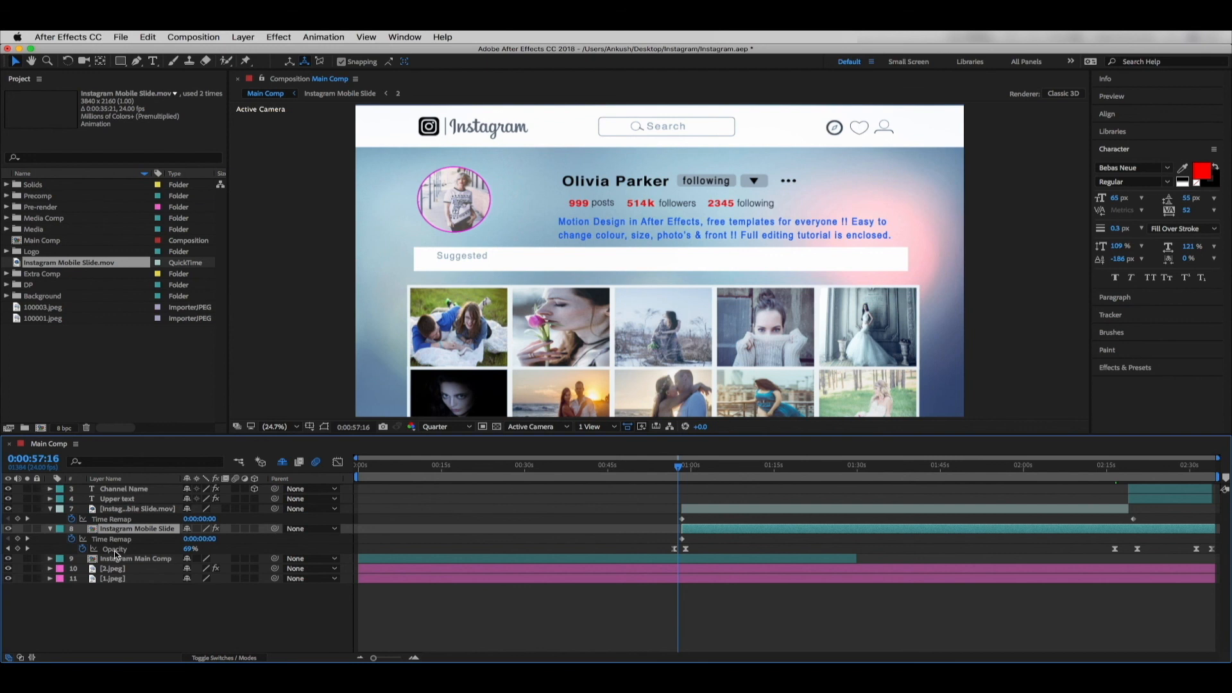
{"action": "left_click", "coordinate": [116, 550]}
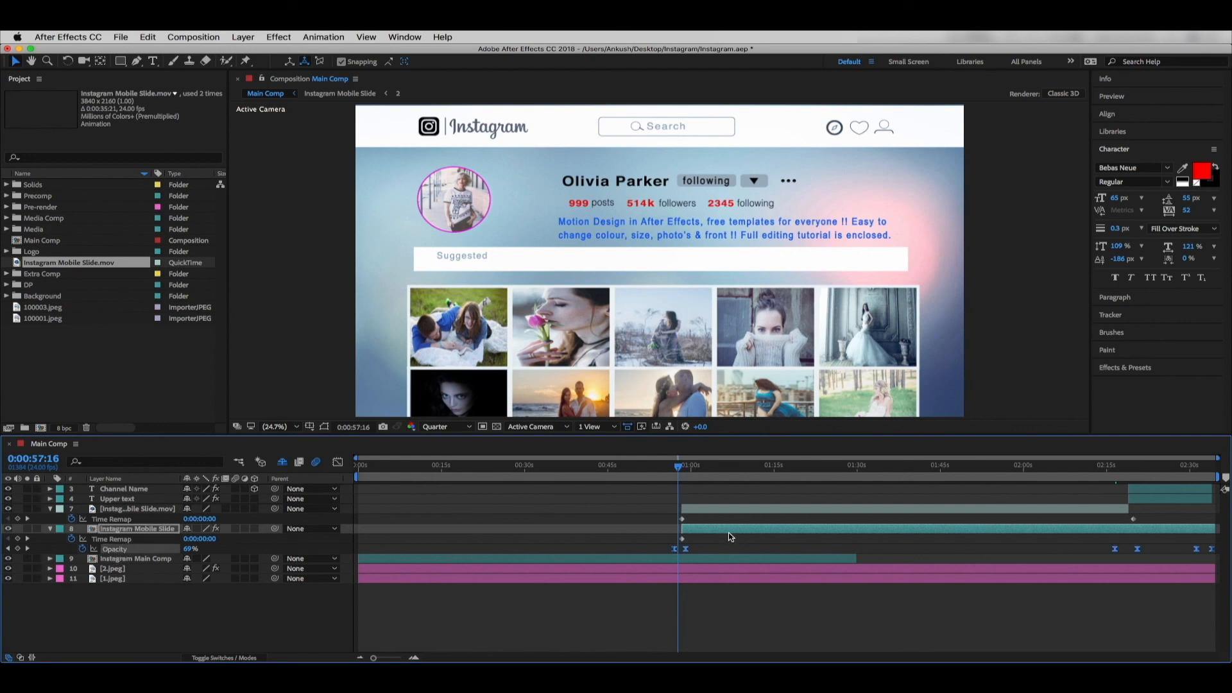
{"action": "left_click_drag", "start_coordinate": [680, 468], "coordinate": [677, 469]}
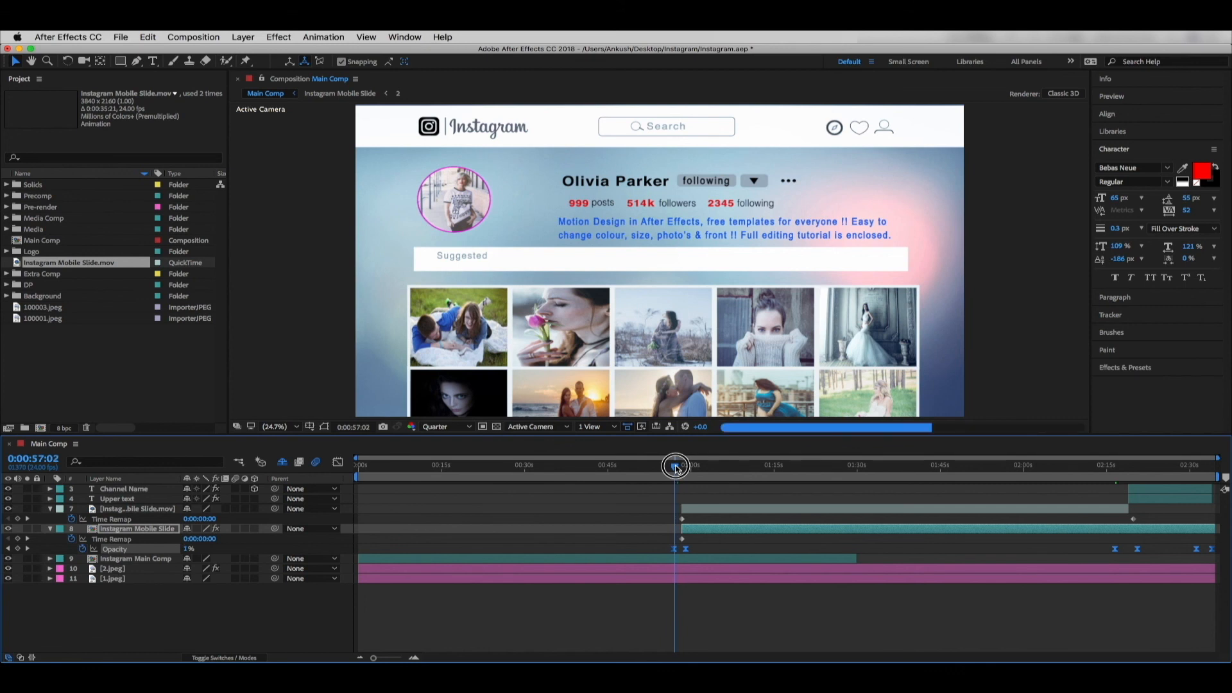
{"action": "left_click", "coordinate": [115, 549]}
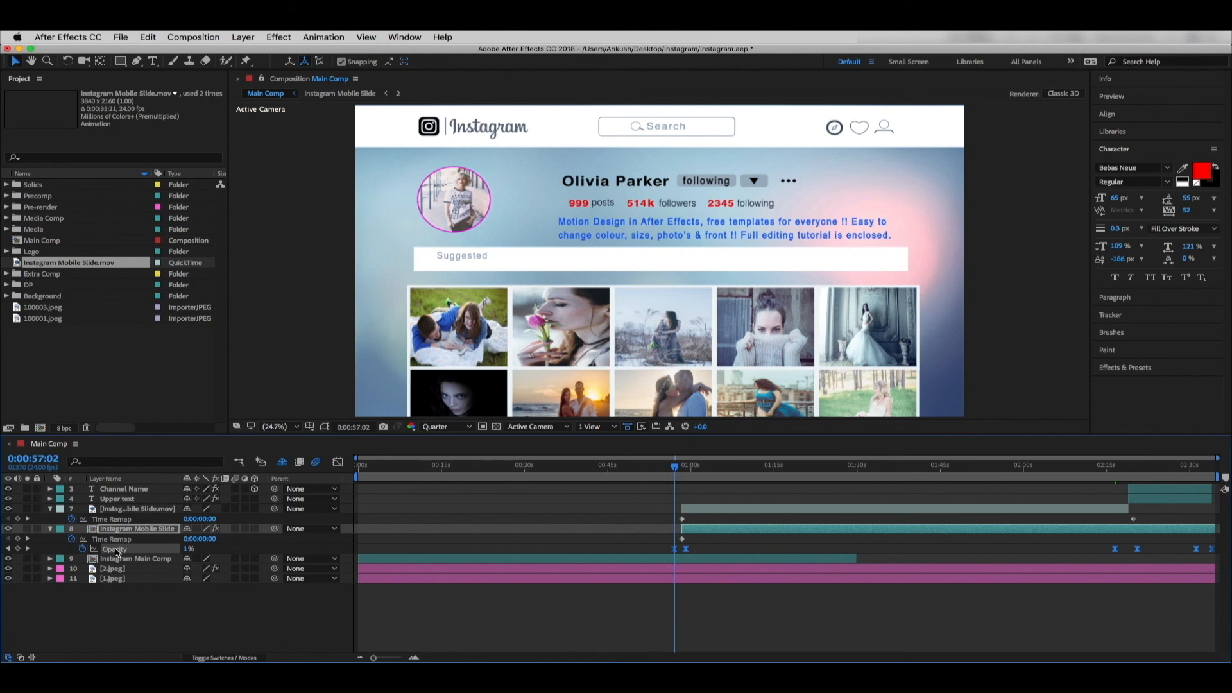
{"action": "left_click", "coordinate": [128, 509]}
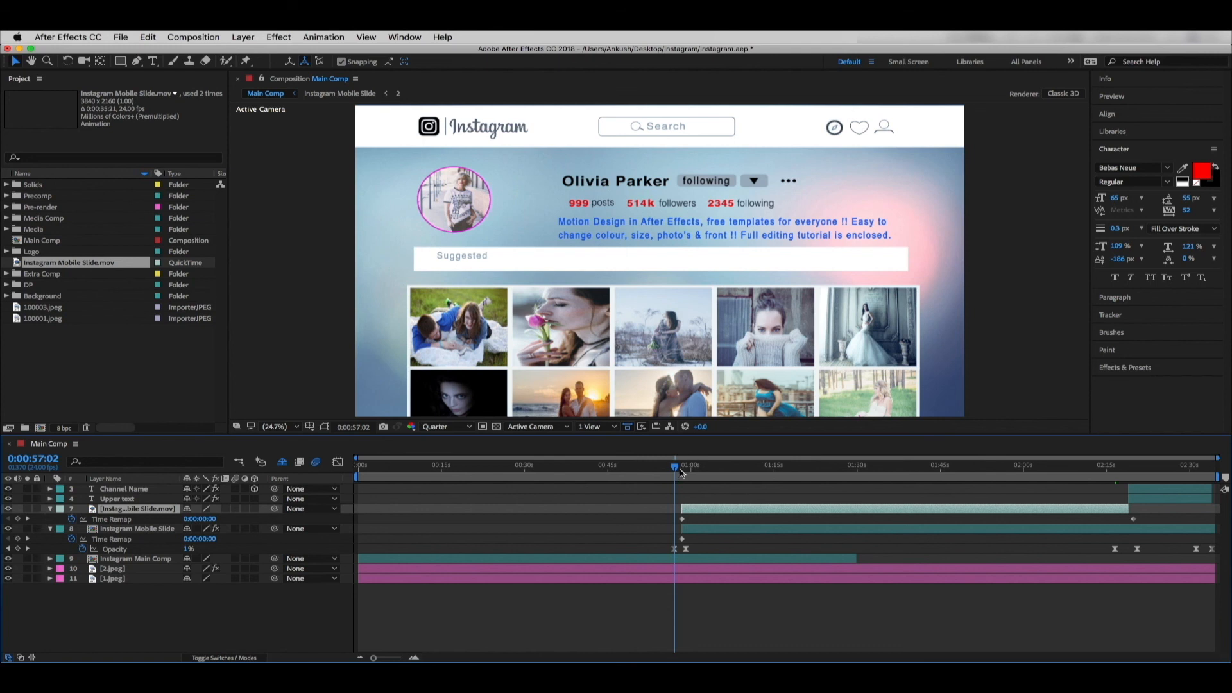
{"action": "left_click_drag", "start_coordinate": [677, 469], "coordinate": [677, 469]}
{"action": "left_click", "coordinate": [136, 510]}
{"action": "key", "text": "shift+t"}
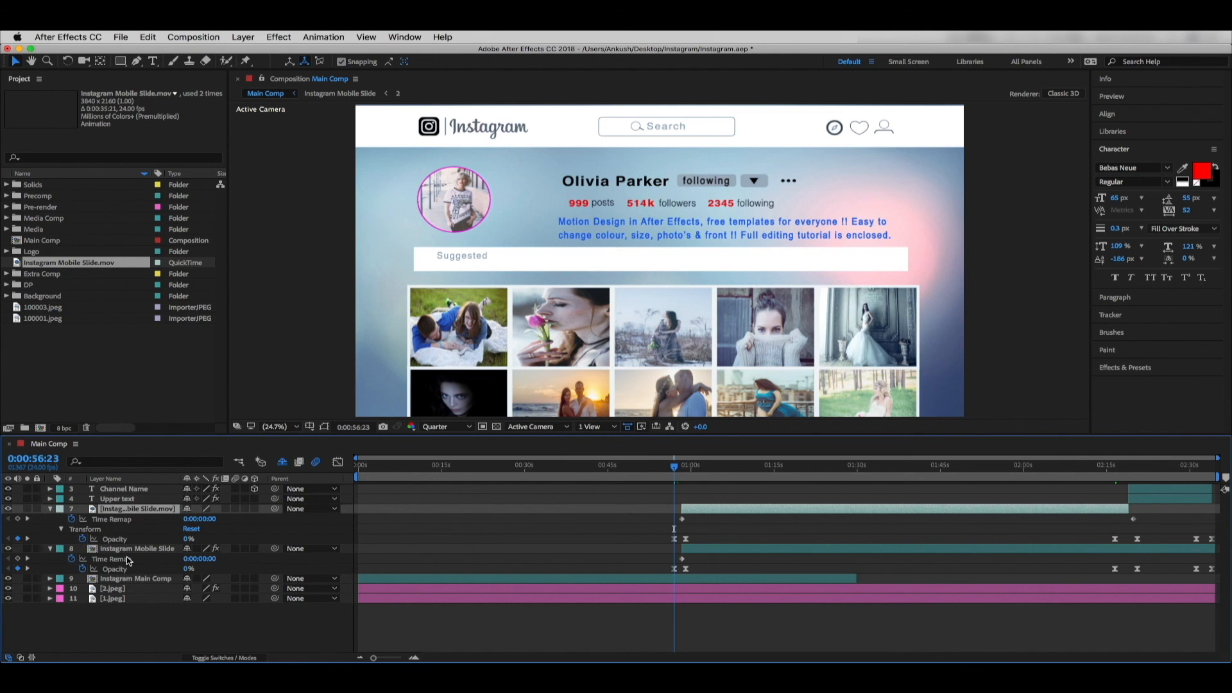
Step: Copy the Drop Shadow and Drop Shadow 2 effects from the Instagram Mobile Slide layer to Instagram Mobile Slide.mov
{"action": "left_click_drag", "start_coordinate": [674, 467], "coordinate": [735, 466]}
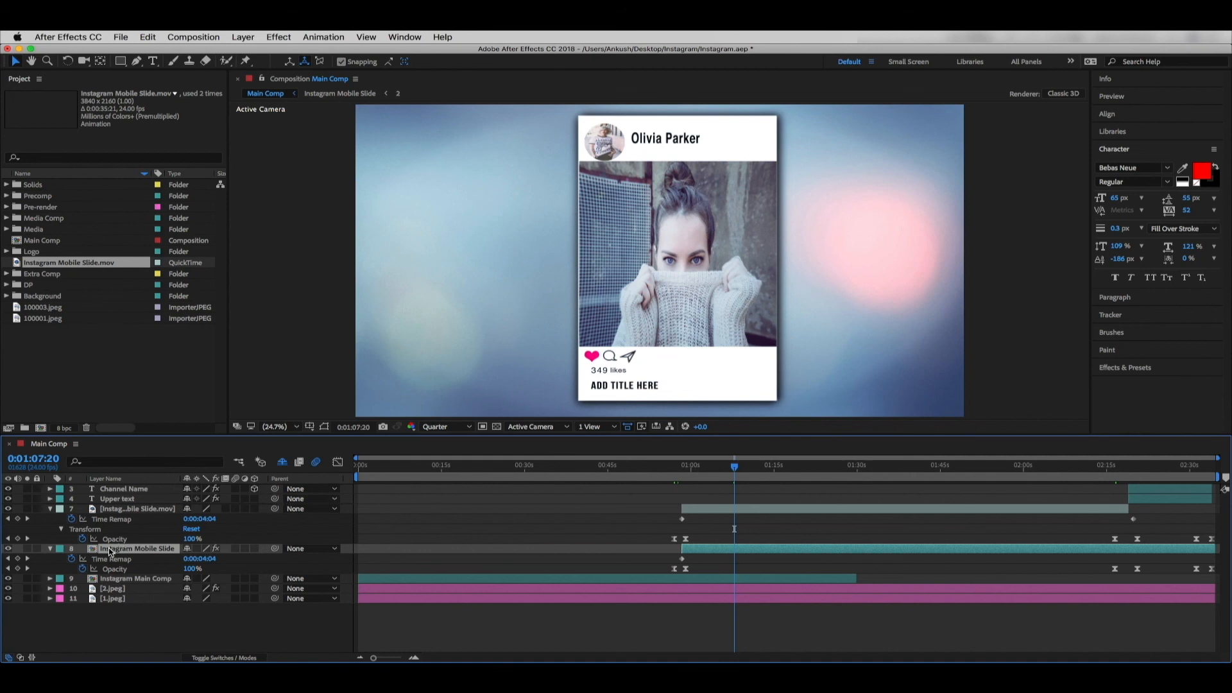
{"action": "left_click", "coordinate": [50, 549]}
{"action": "left_click", "coordinate": [50, 549]}
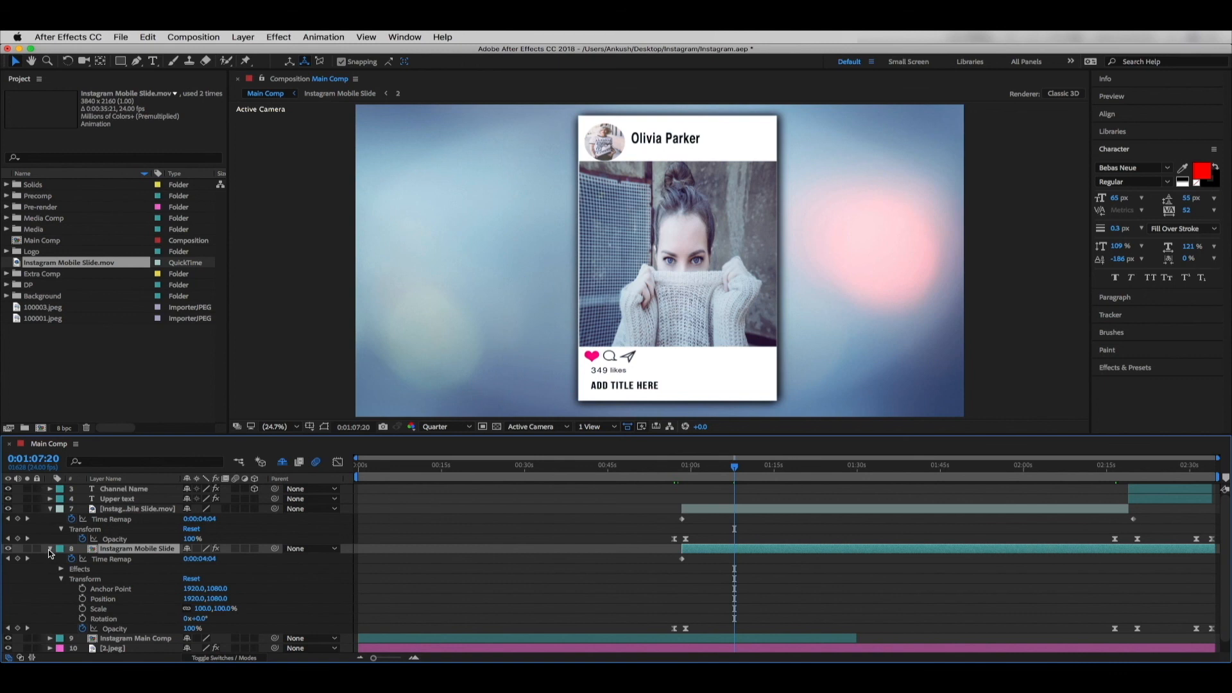
{"action": "left_click", "coordinate": [61, 569]}
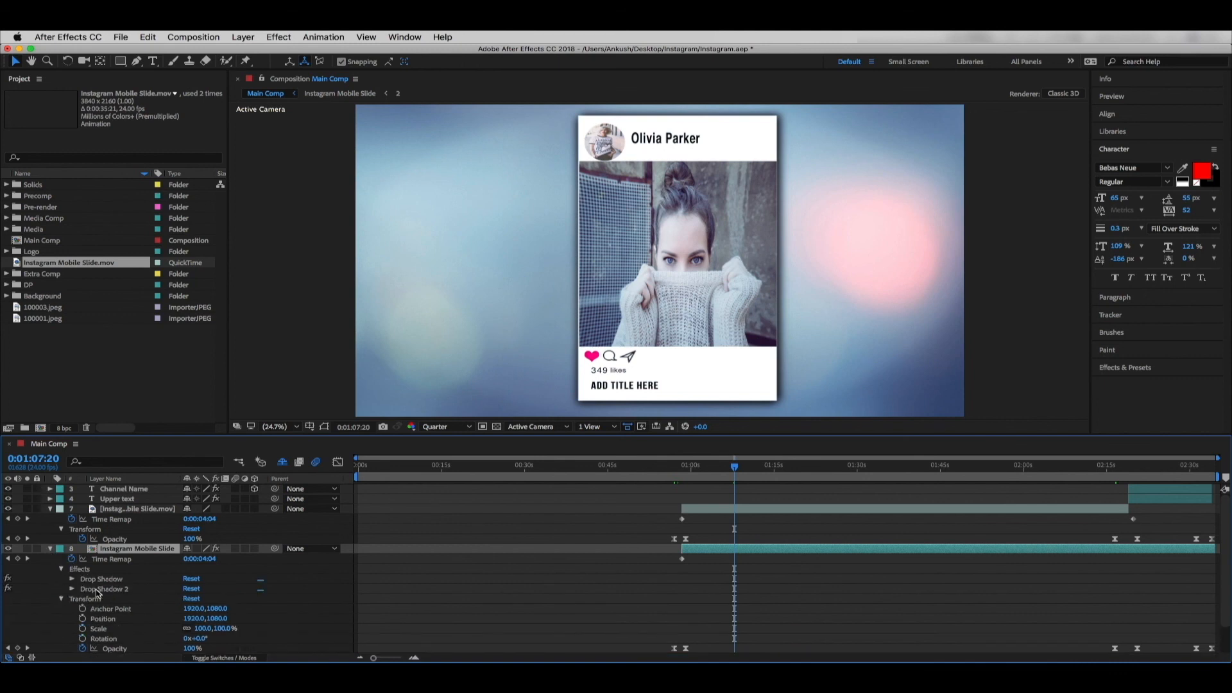
{"action": "left_click", "coordinate": [106, 582]}
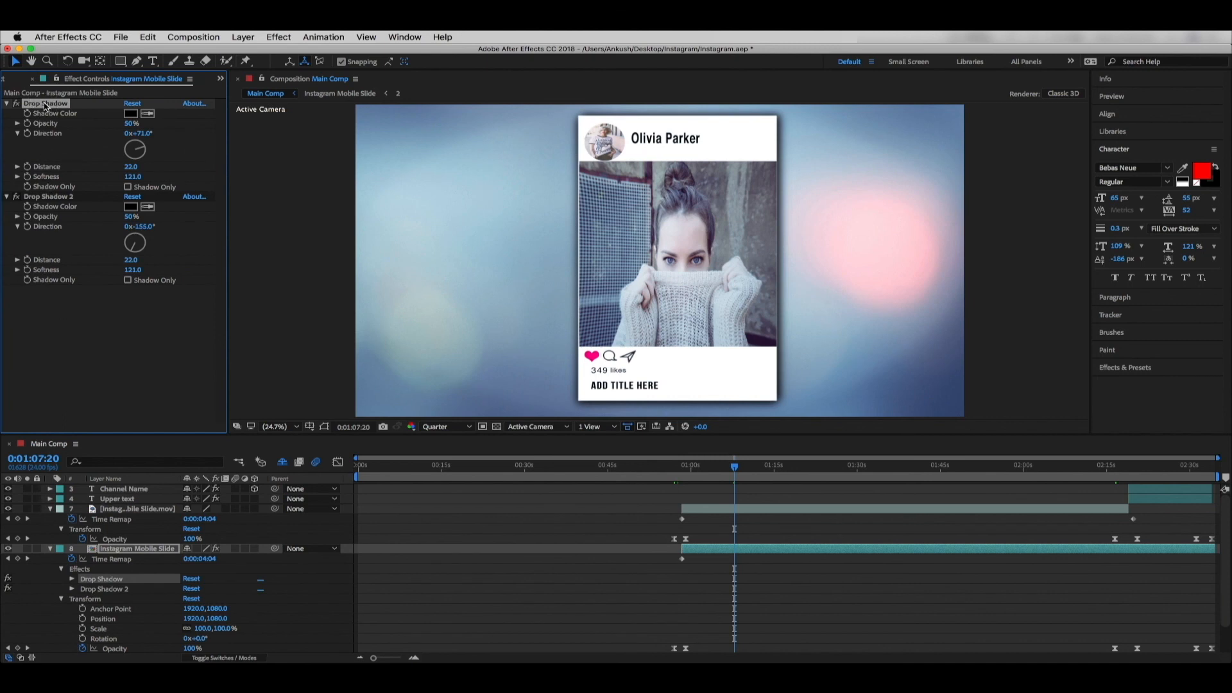
{"action": "left_click", "coordinate": [40, 197], "text": "shift"}
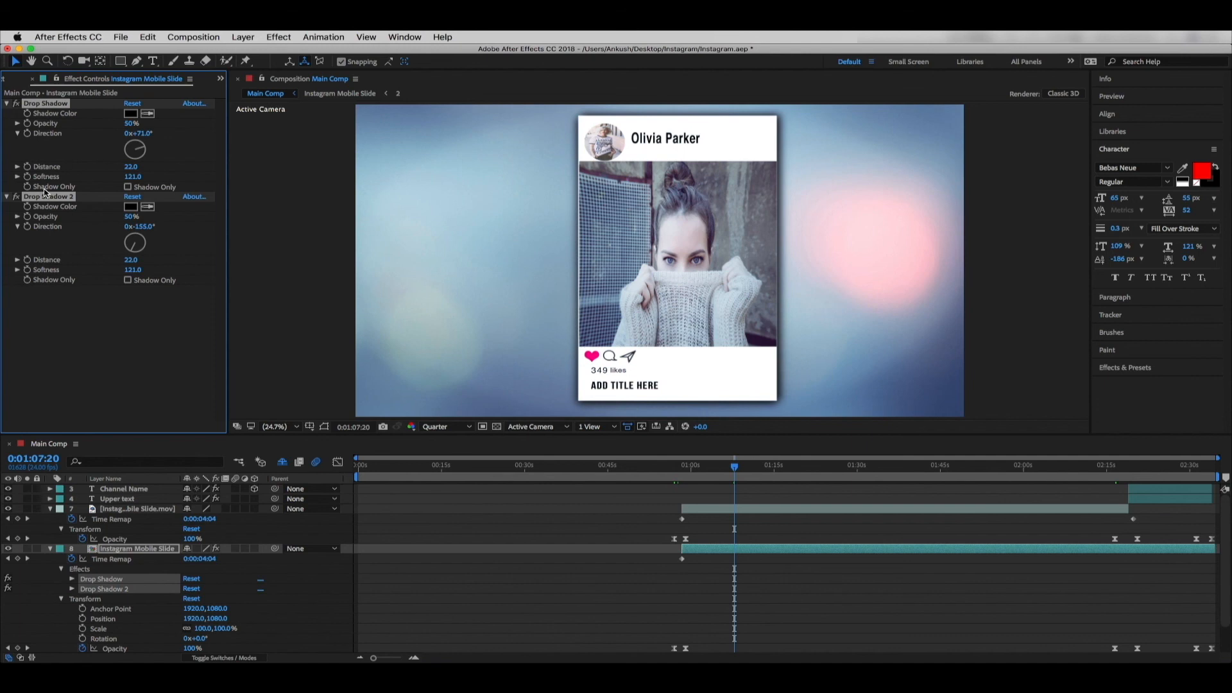
{"action": "left_click", "coordinate": [127, 509]}
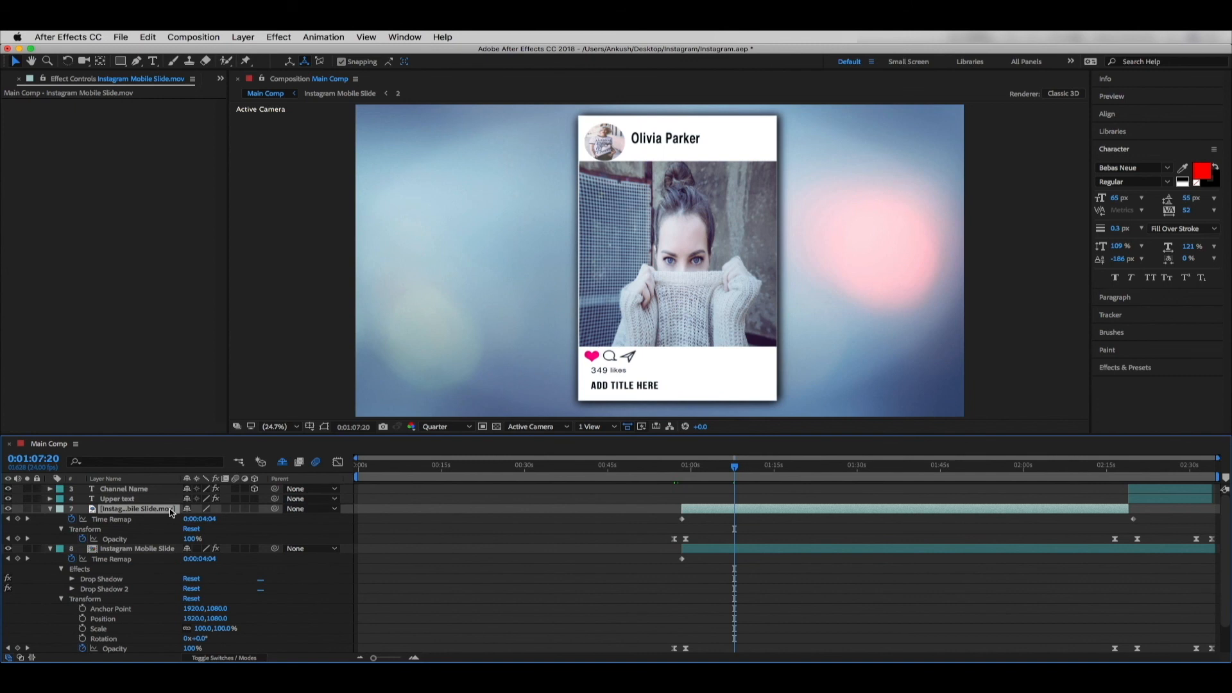
{"action": "key", "text": "super+v"}
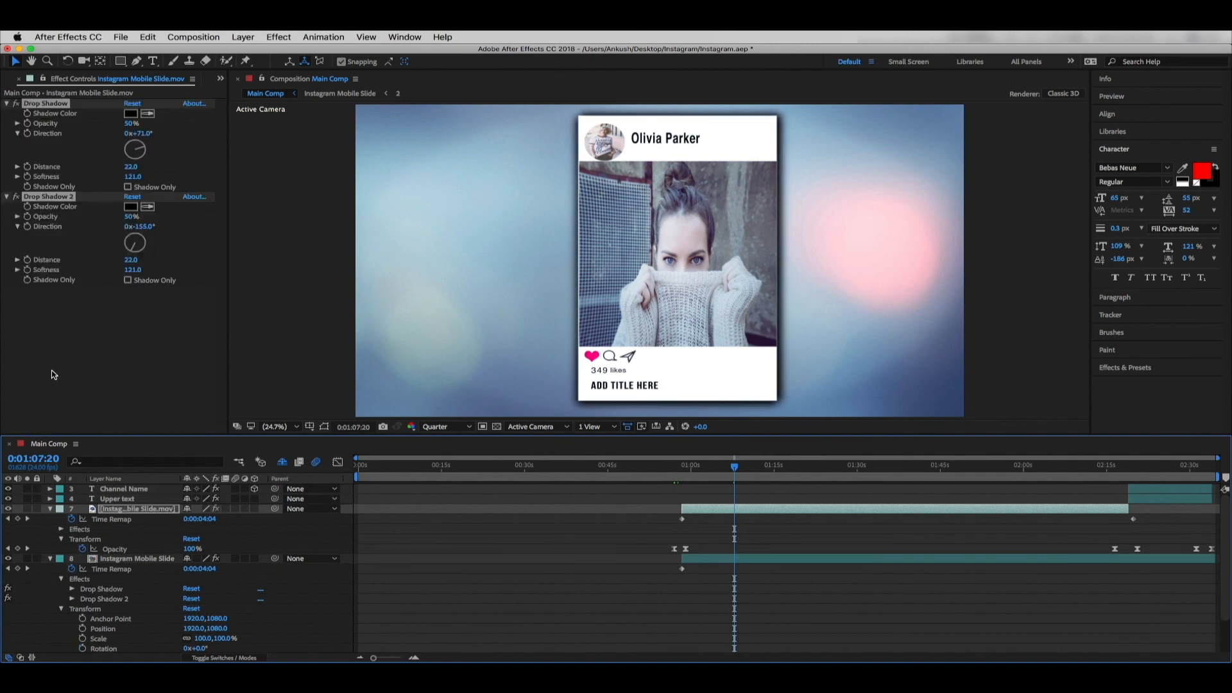
Step: Collapse and hide the original Instagram Mobile Slide layer, and preview the pre-rendered movie at 0:01:17:02
{"action": "left_click", "coordinate": [50, 558]}
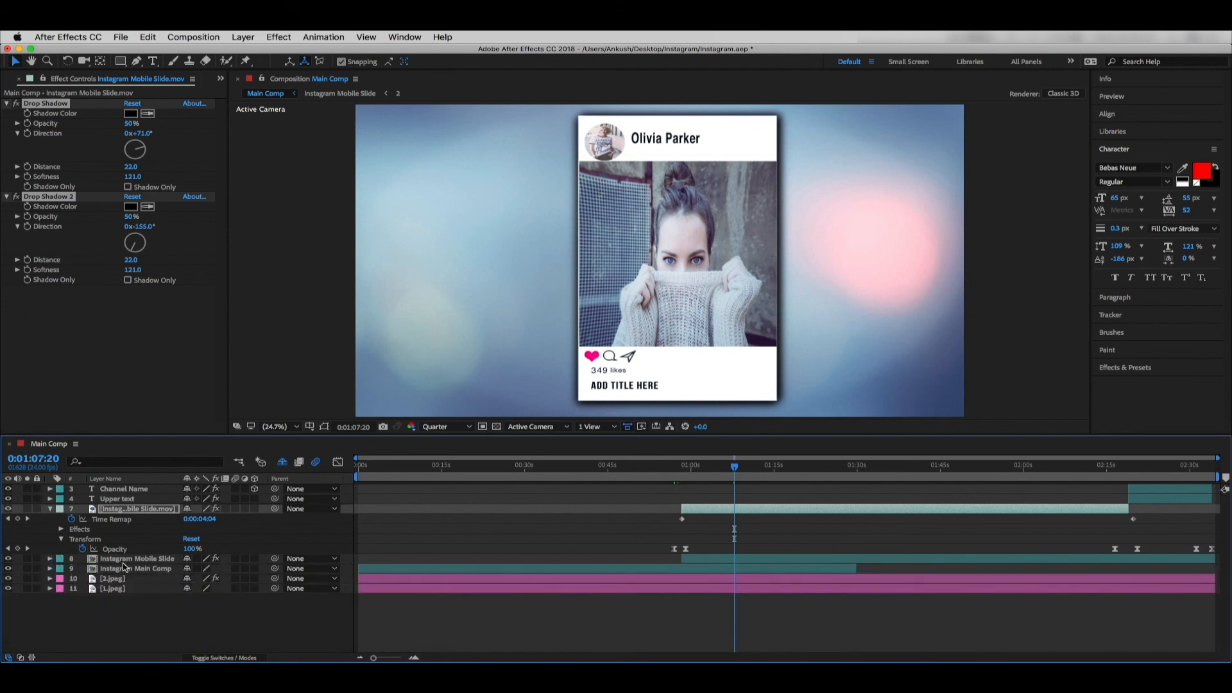
{"action": "left_click", "coordinate": [8, 559]}
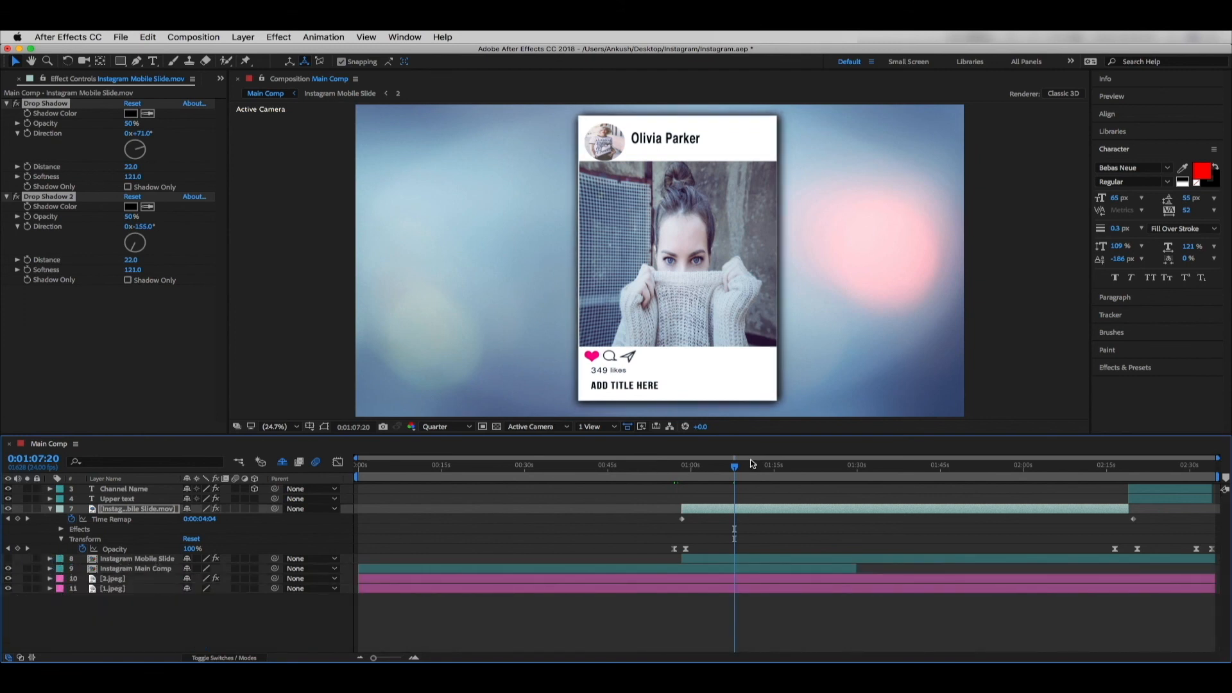
{"action": "left_click_drag", "start_coordinate": [736, 471], "coordinate": [786, 467]}
Step: Collapse the Instagram Mobile Slide.mov properties and select the Main Comp layers from Channel Name down to 1.jpeg
{"action": "left_click", "coordinate": [116, 558]}
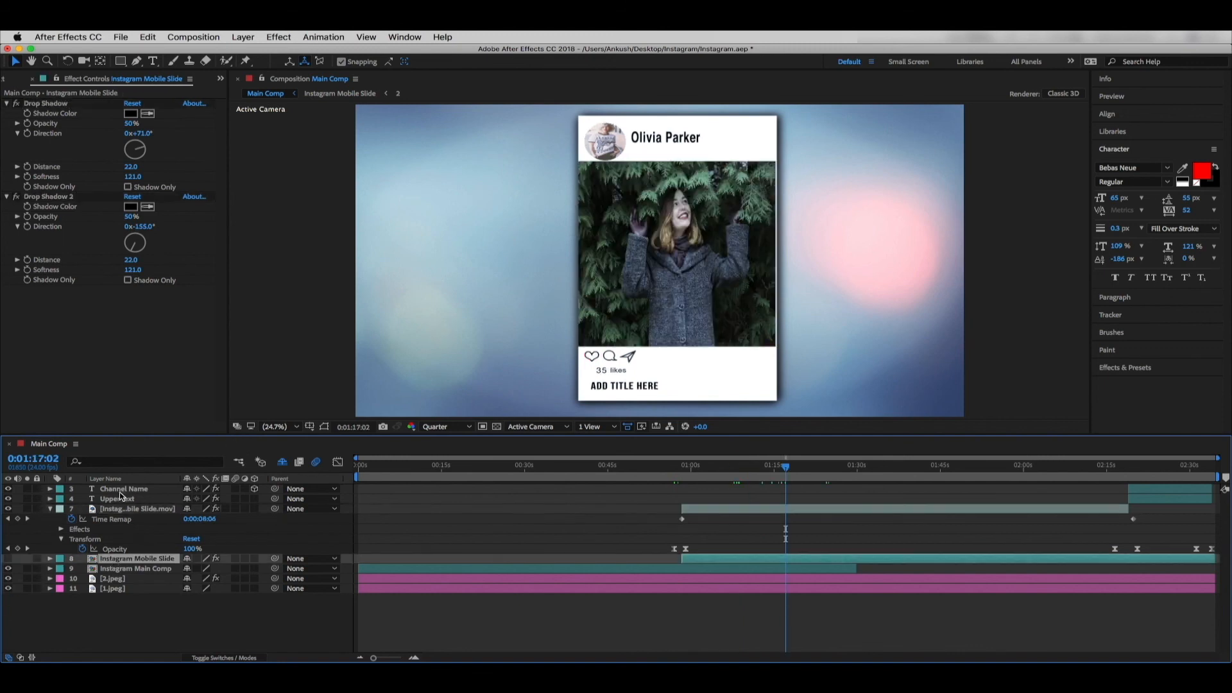
{"action": "left_click", "coordinate": [51, 510]}
{"action": "left_click_drag", "start_coordinate": [76, 602], "coordinate": [122, 476]}
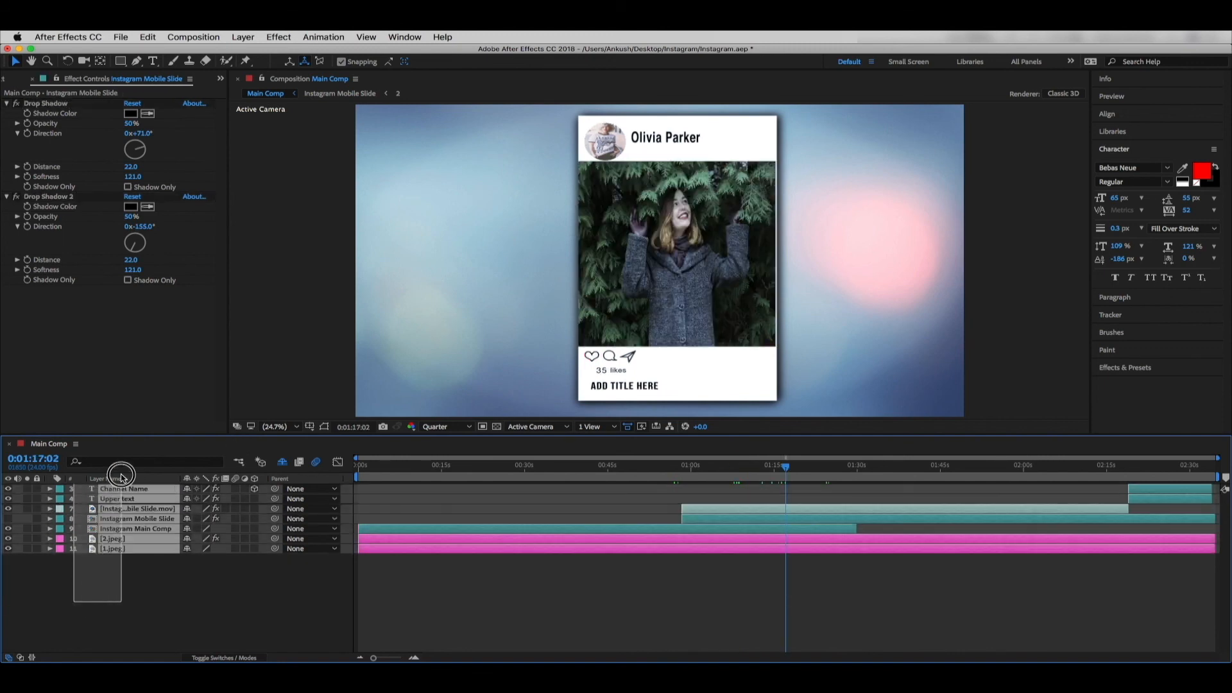